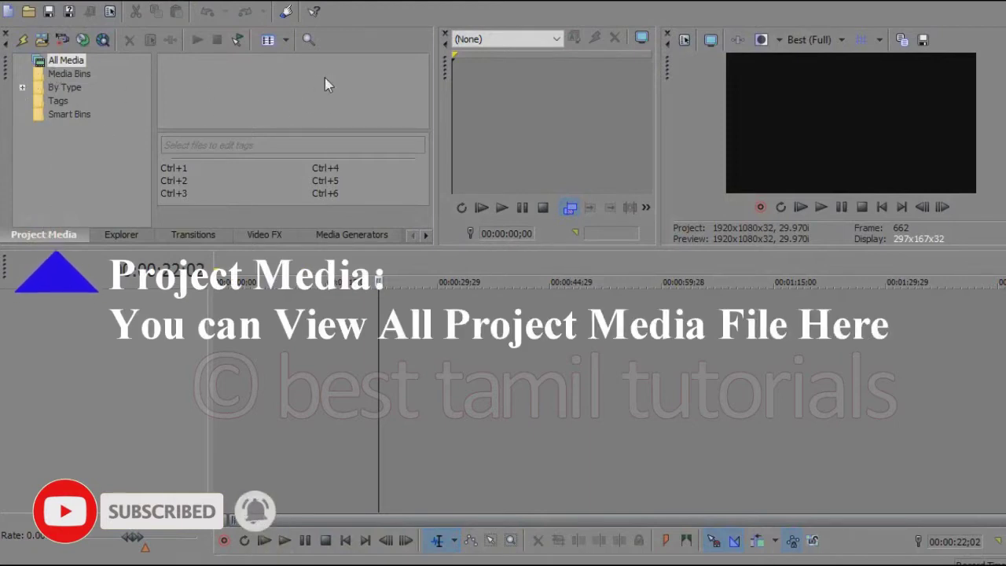
# Browse the system files in the Explorer and show the contents of the Documents library
pyautogui.click(119, 233)
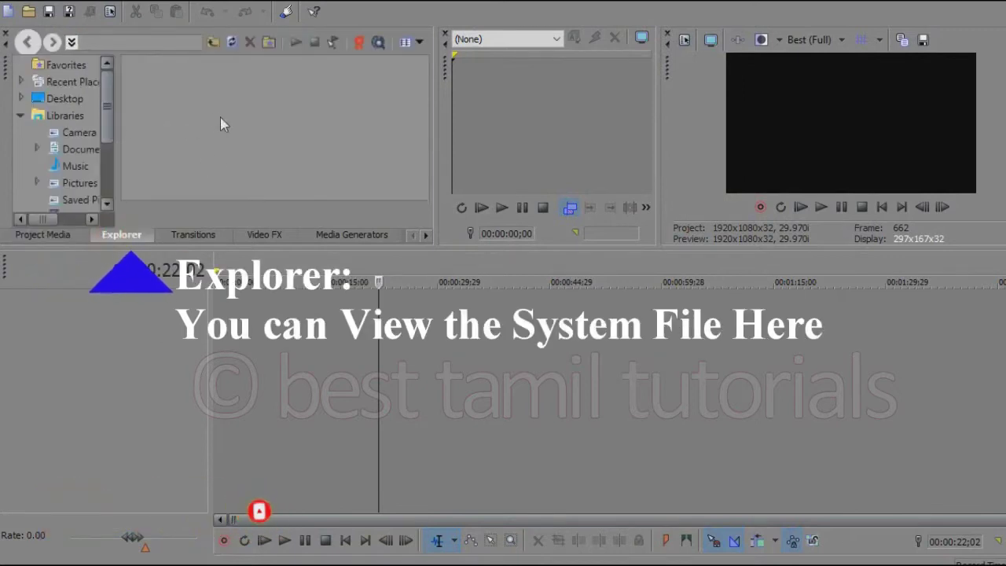
pyautogui.moveTo(43, 224)
pyautogui.mouseDown()
pyautogui.moveTo(75, 224)
pyautogui.moveTo(47, 222)
pyautogui.mouseUp()
pyautogui.click(66, 151)
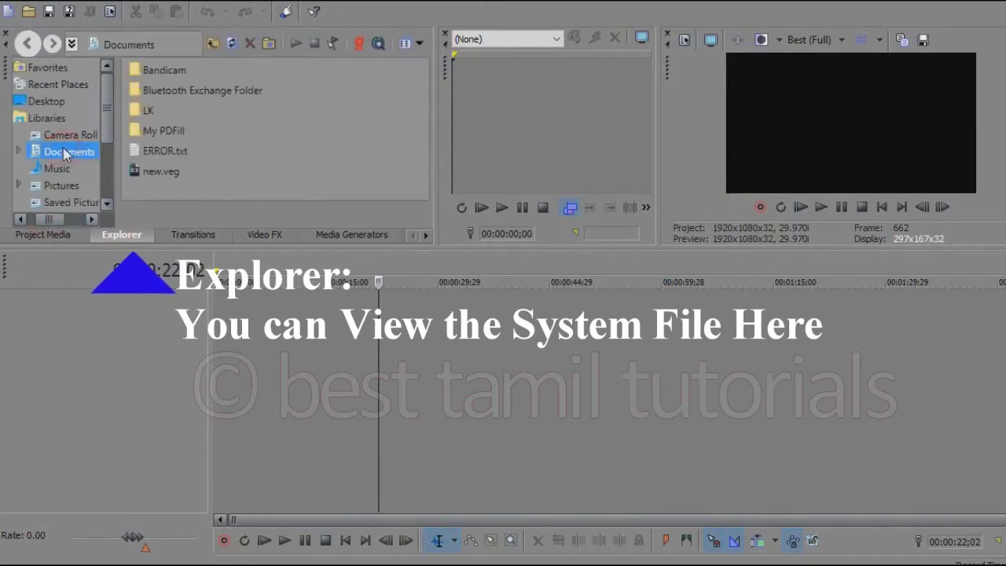
# Look through the available transitions, viewing the presets of Clock Wipe and 3D Fly In/Out
pyautogui.click(194, 234)
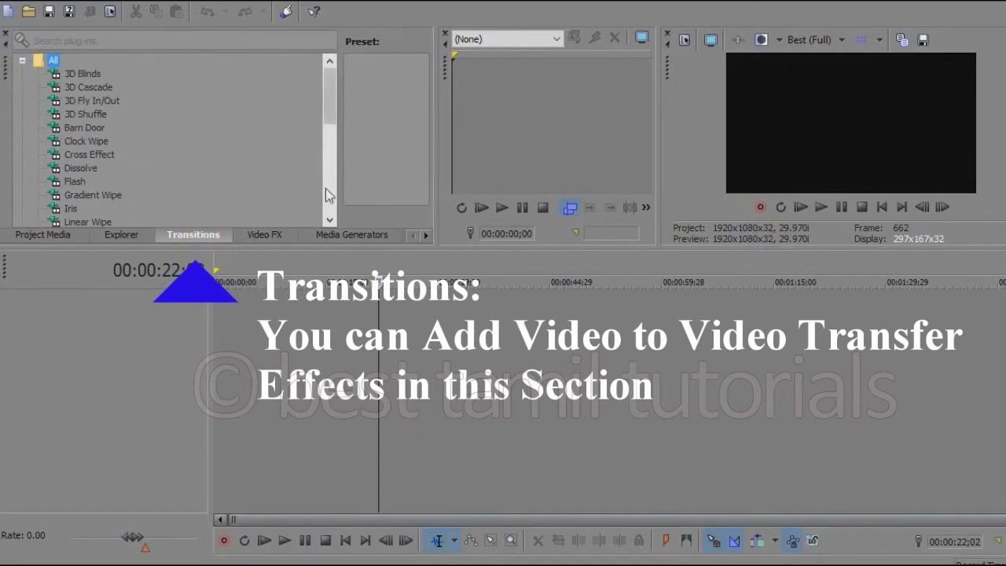
pyautogui.moveTo(343, 177); pyautogui.dragTo(288, 177)
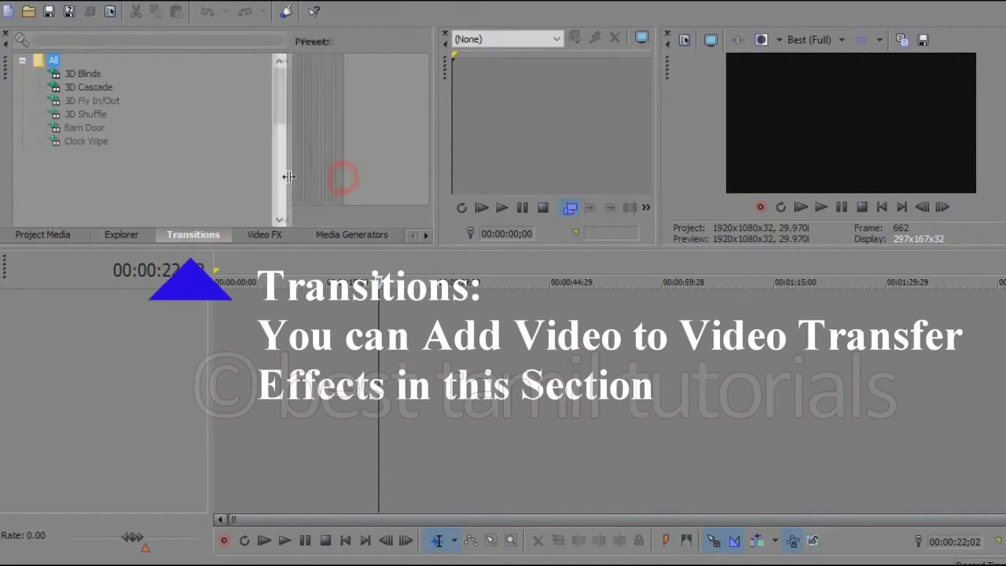
pyautogui.click(85, 141)
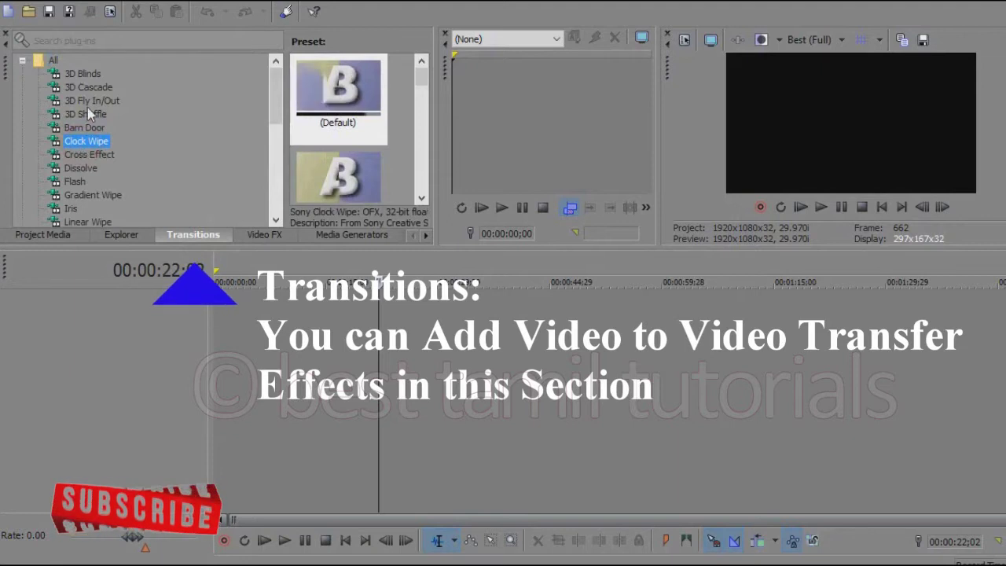
pyautogui.click(88, 105)
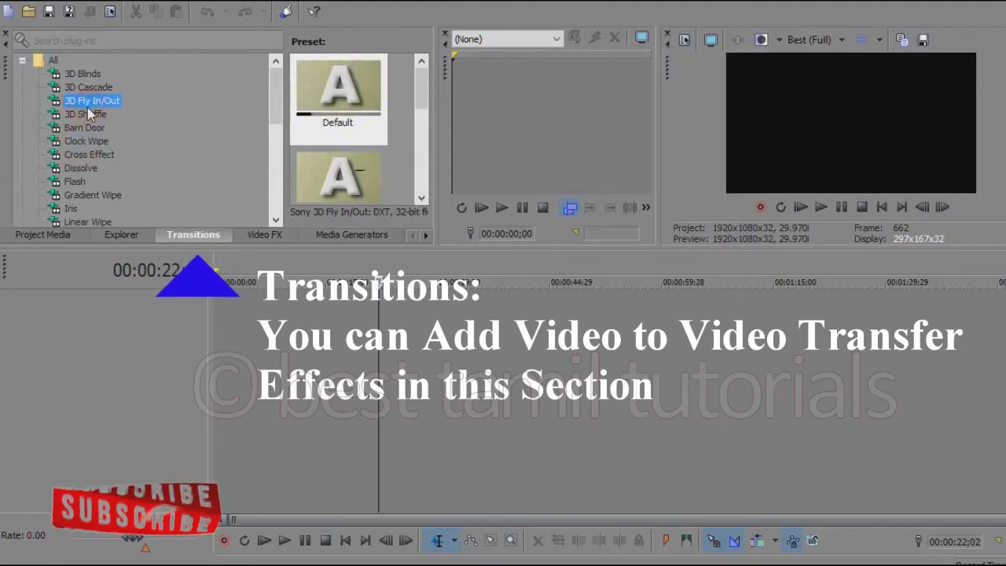
# Examine the available Video FX from the start of the effects list
pyautogui.click(266, 236)
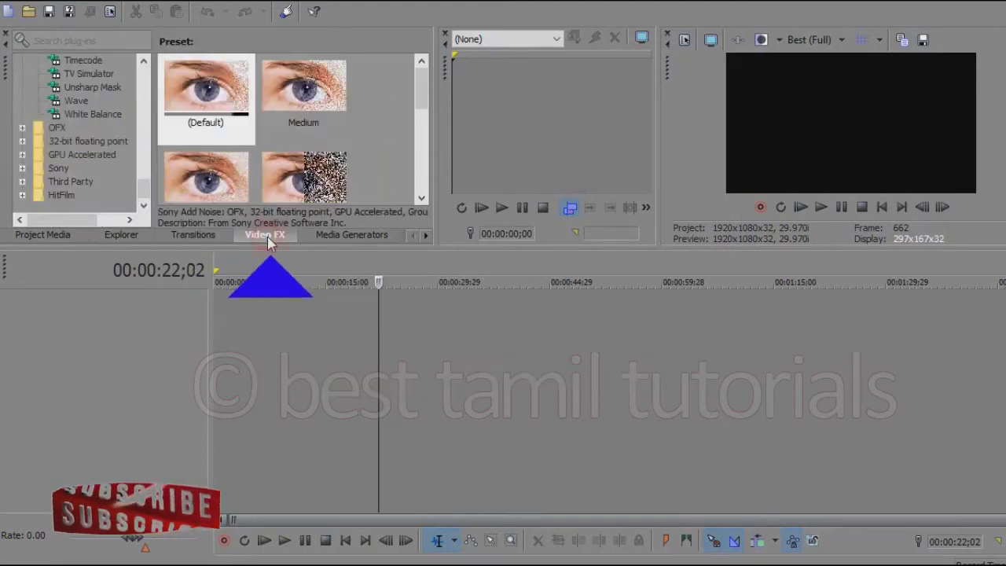
pyautogui.scroll(6, 99, 158)
pyautogui.scroll(10, 98, 157)
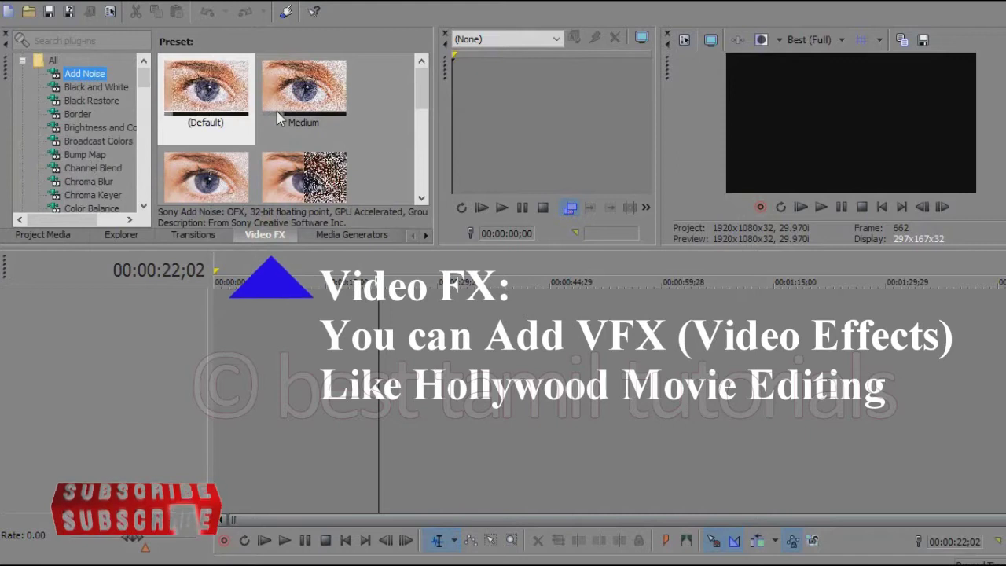
# Show the Test Pattern presets among the media generators
pyautogui.click(327, 235)
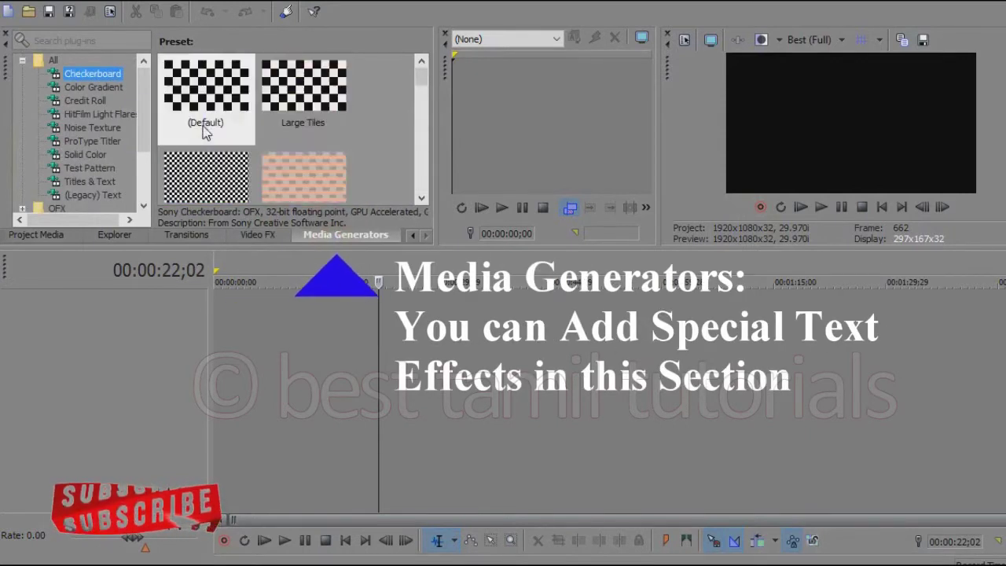
pyautogui.click(90, 168)
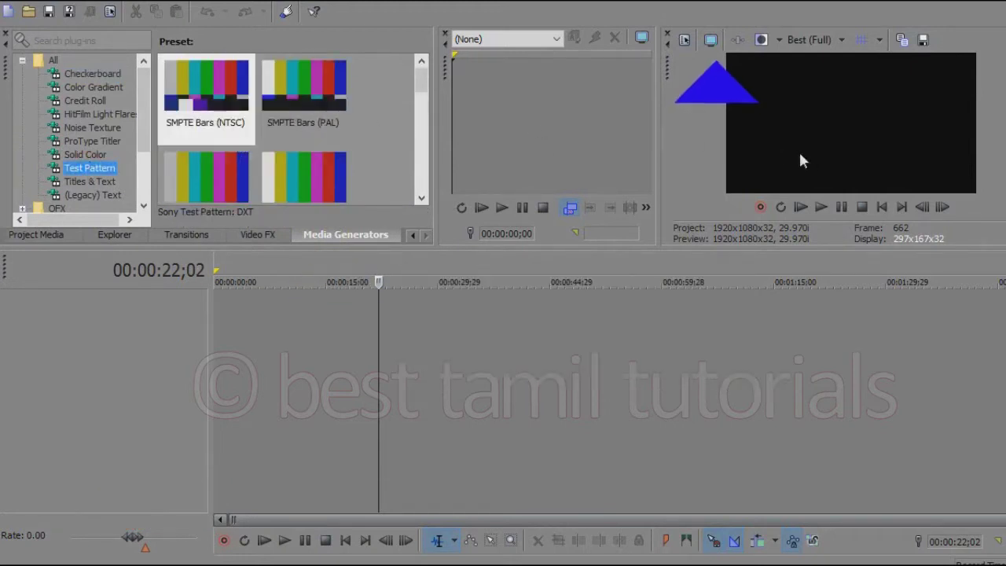
# Examine the plug-ins available for Video Output FX without adding any, and look over the preview quality options
pyautogui.click(738, 40)
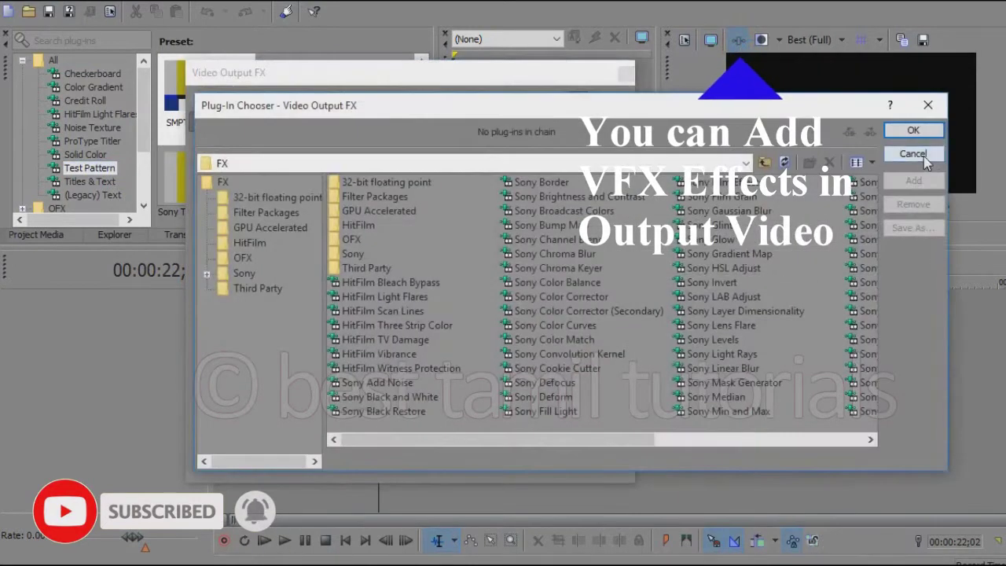
pyautogui.click(925, 157)
pyautogui.click(810, 40)
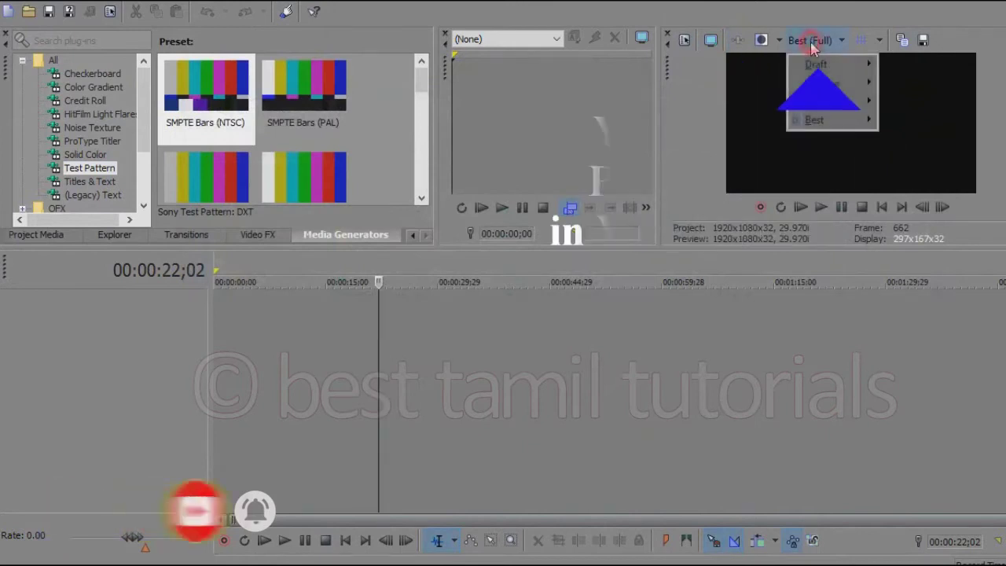
pyautogui.moveTo(818, 81)
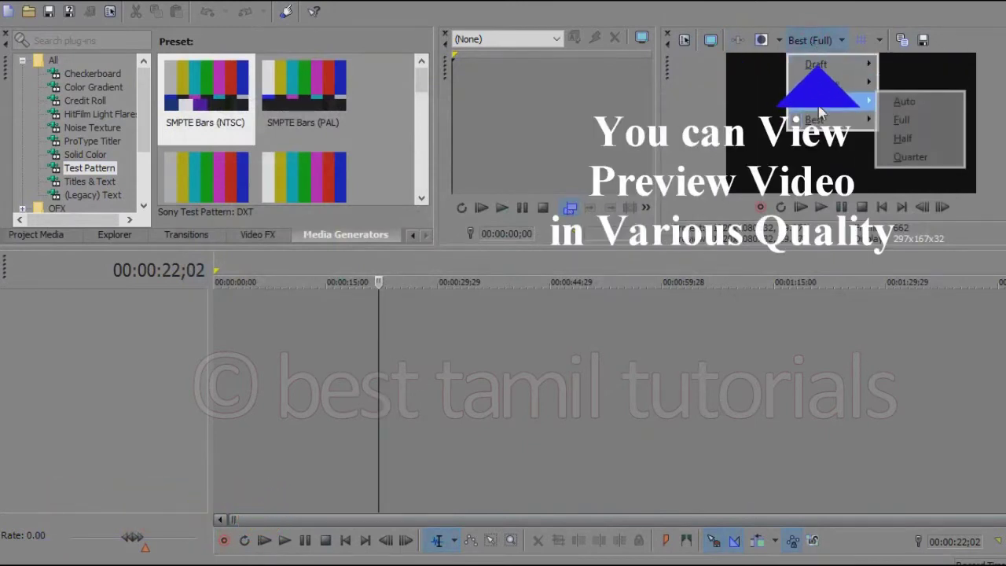
pyautogui.moveTo(822, 125)
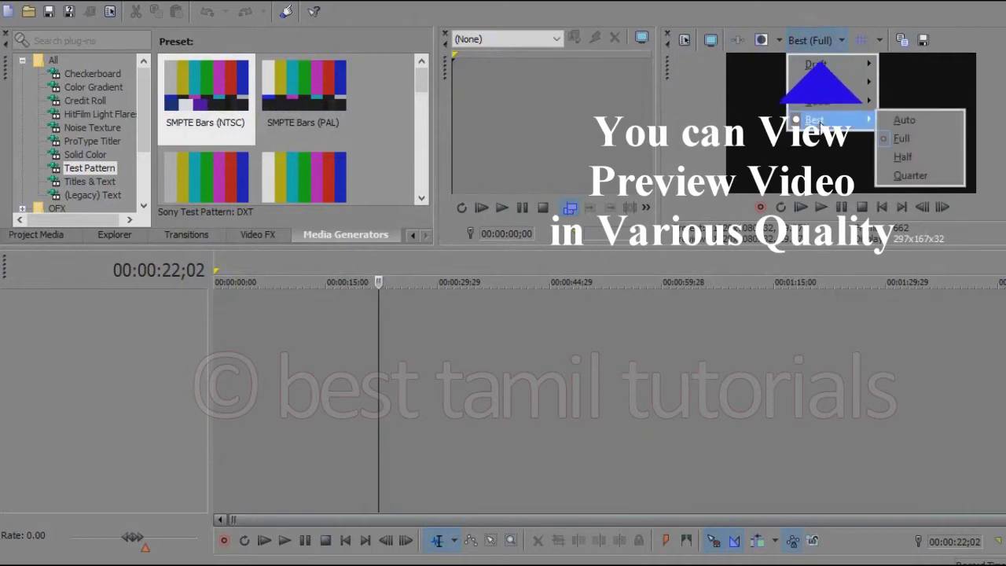
pyautogui.click(922, 91)
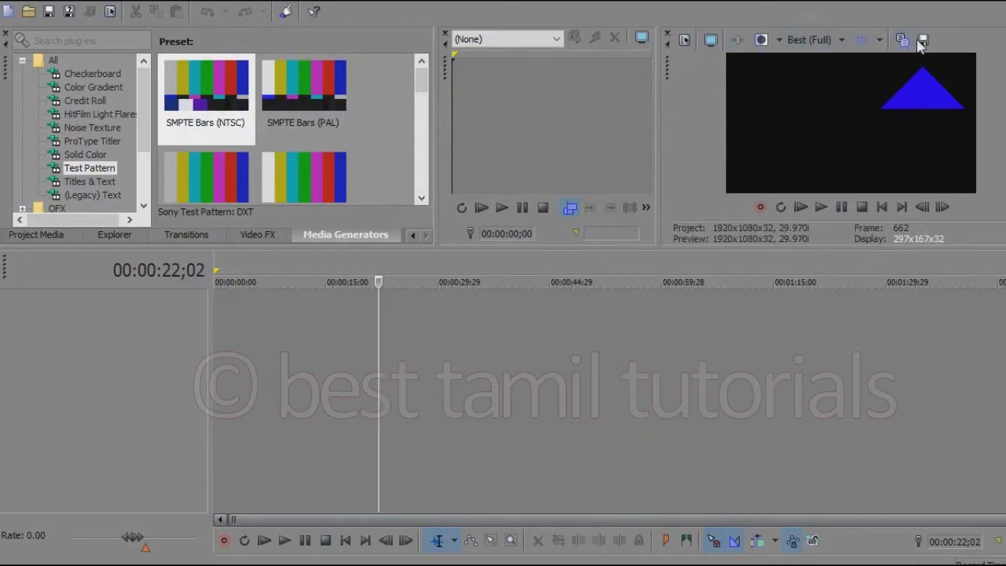
# View the options for saving a snapshot of the video preview, leaving without saving
pyautogui.click(922, 41)
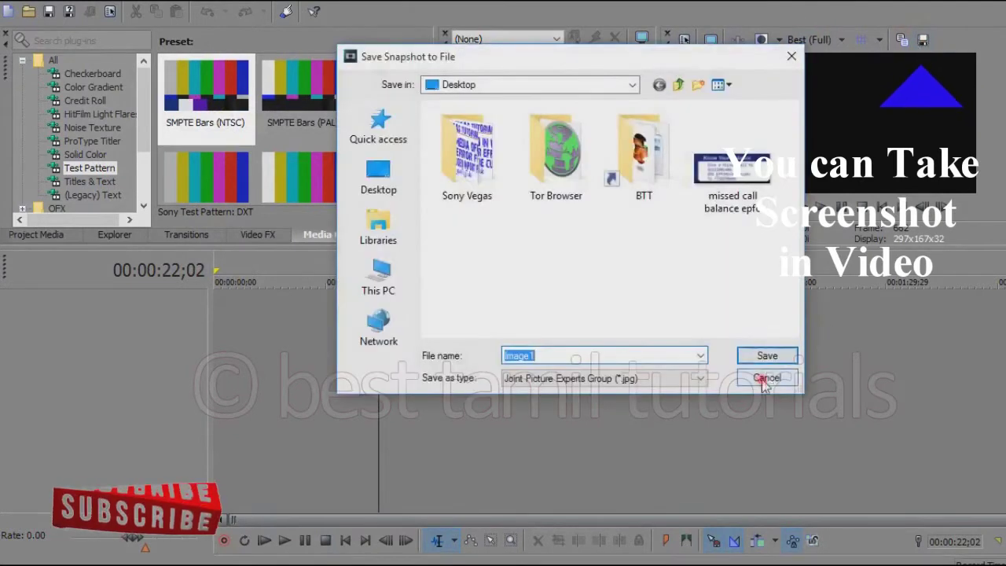
pyautogui.click(765, 379)
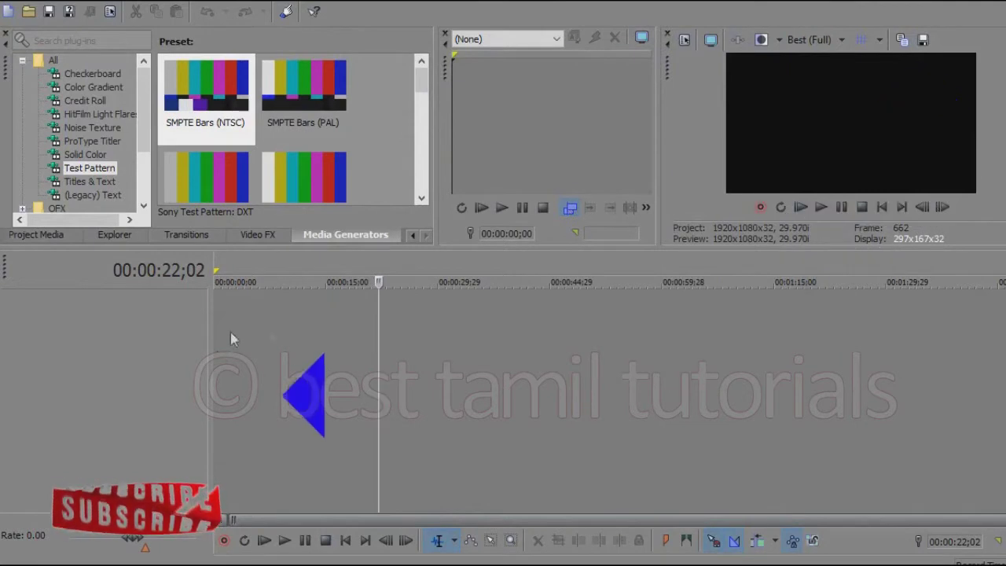
# Insert a video track and, below it, an audio track in the empty timeline
pyautogui.rightClick(162, 368)
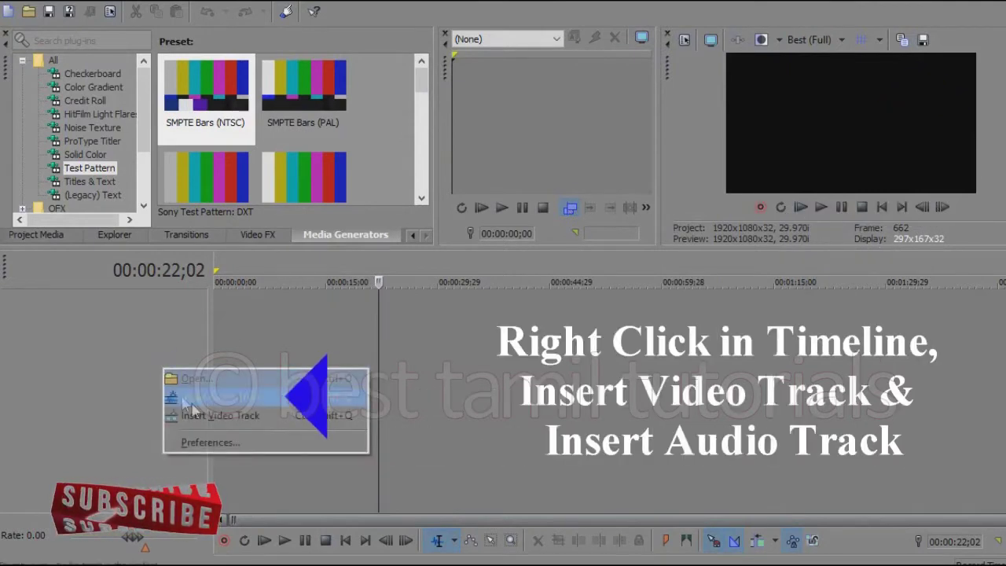
pyautogui.click(208, 417)
pyautogui.rightClick(175, 404)
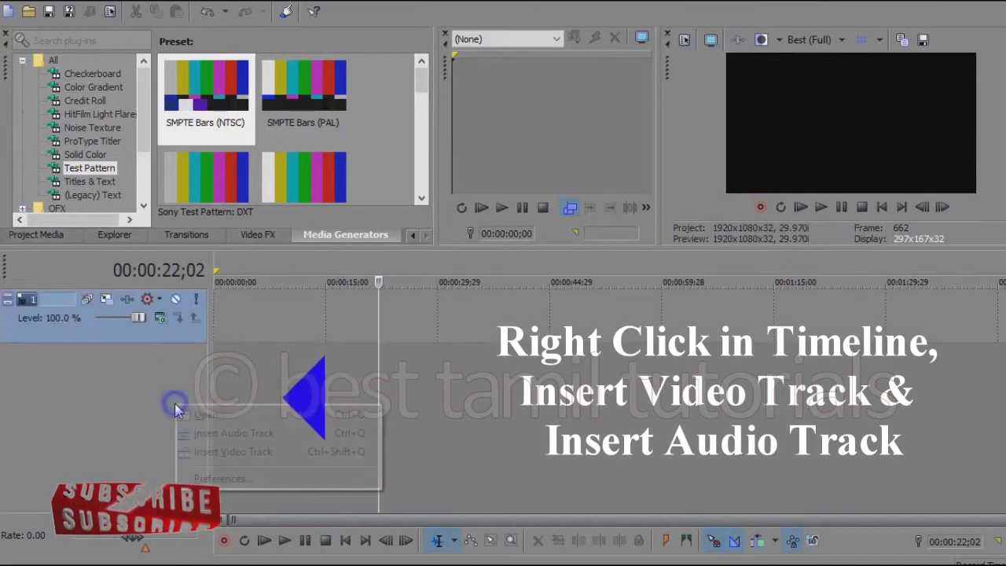
pyautogui.click(212, 435)
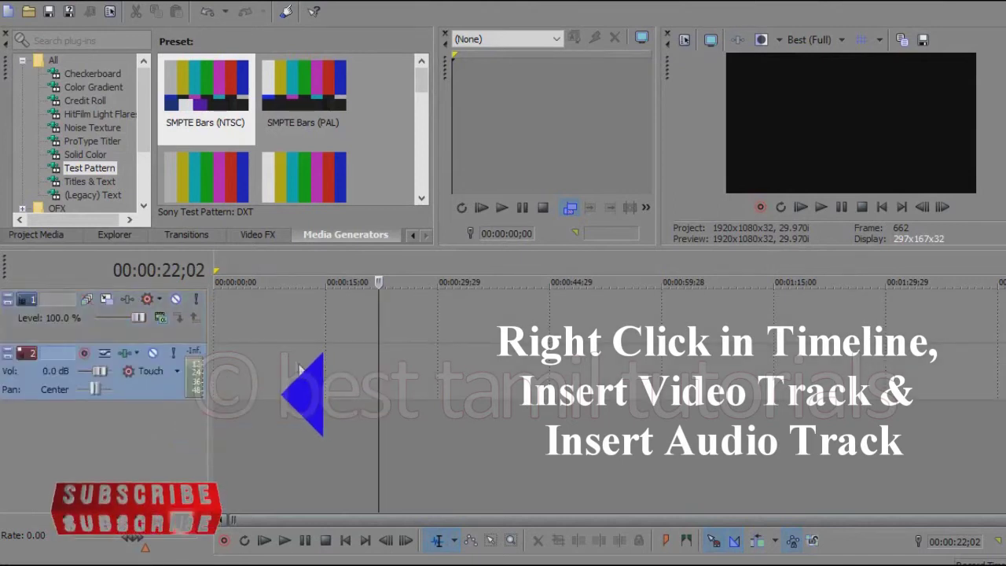
# Add the SMPTE Bars (NTSC) test pattern to the video track at about 00:00:10 and place the cursor within the clip at 00:00:12;25
pyautogui.click(263, 315)
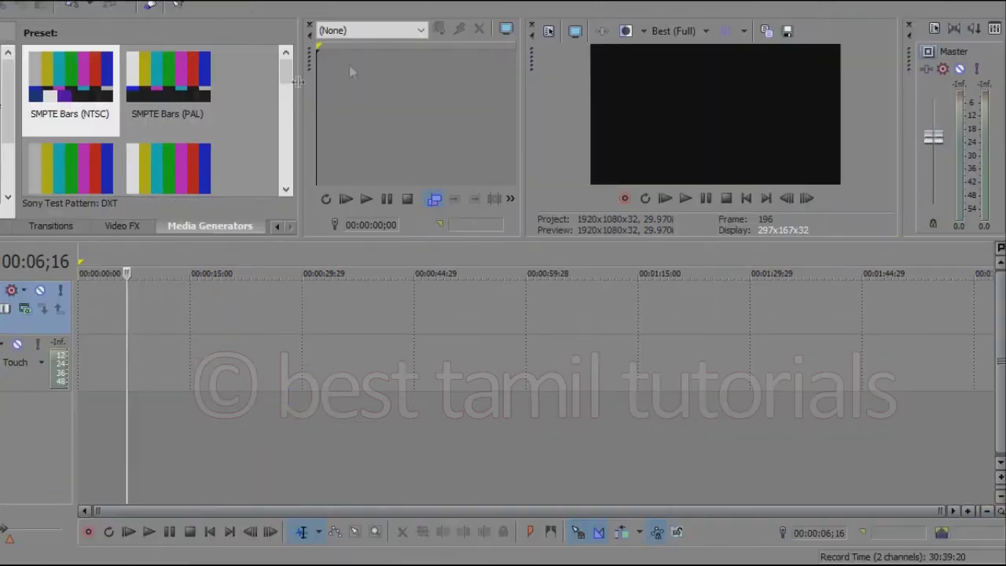
pyautogui.moveTo(71, 83); pyautogui.dragTo(162, 290)
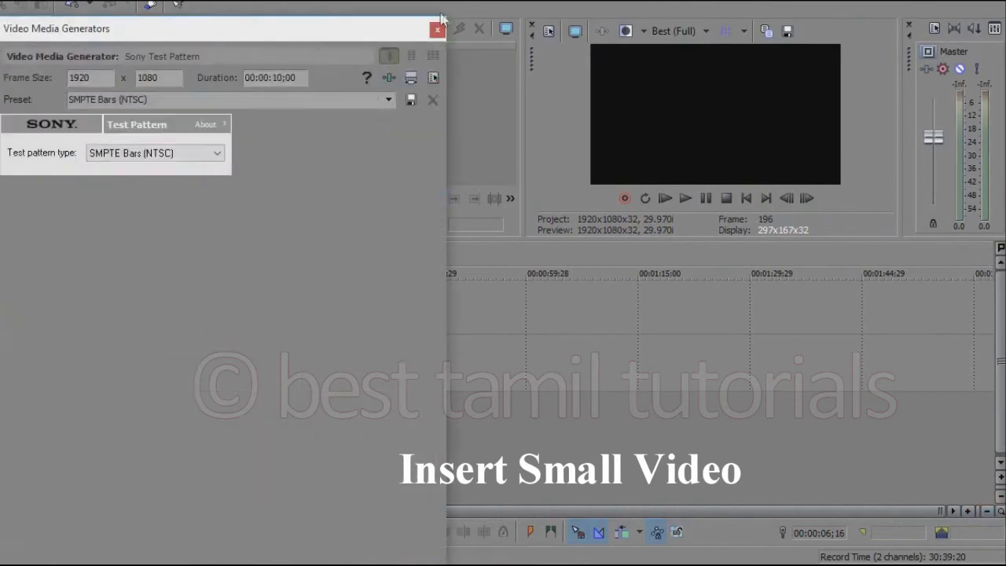
pyautogui.click(439, 30)
pyautogui.click(174, 295)
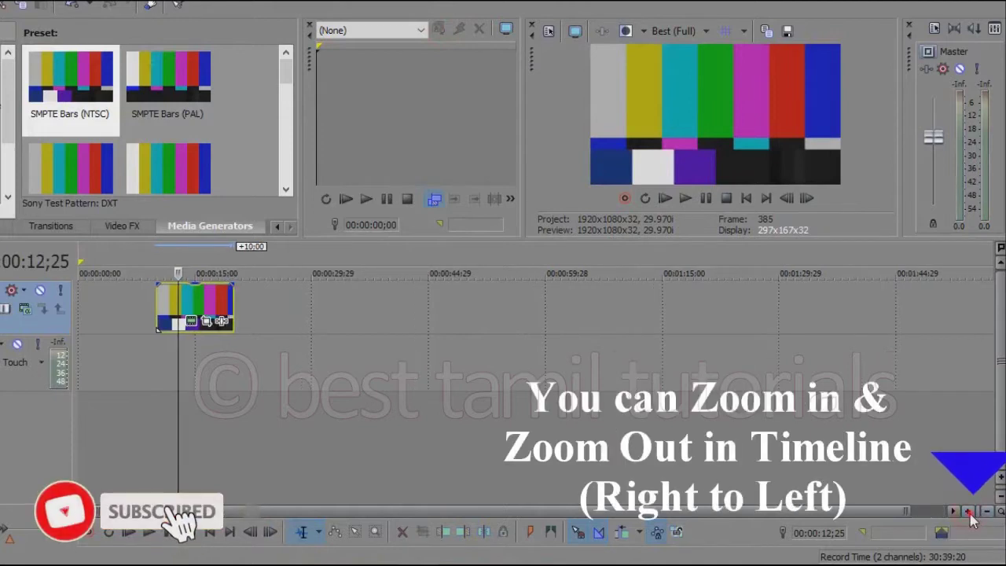
# Zoom the timeline's time scale in on the test pattern clip and back out
pyautogui.click(972, 516)
pyautogui.click(972, 516)
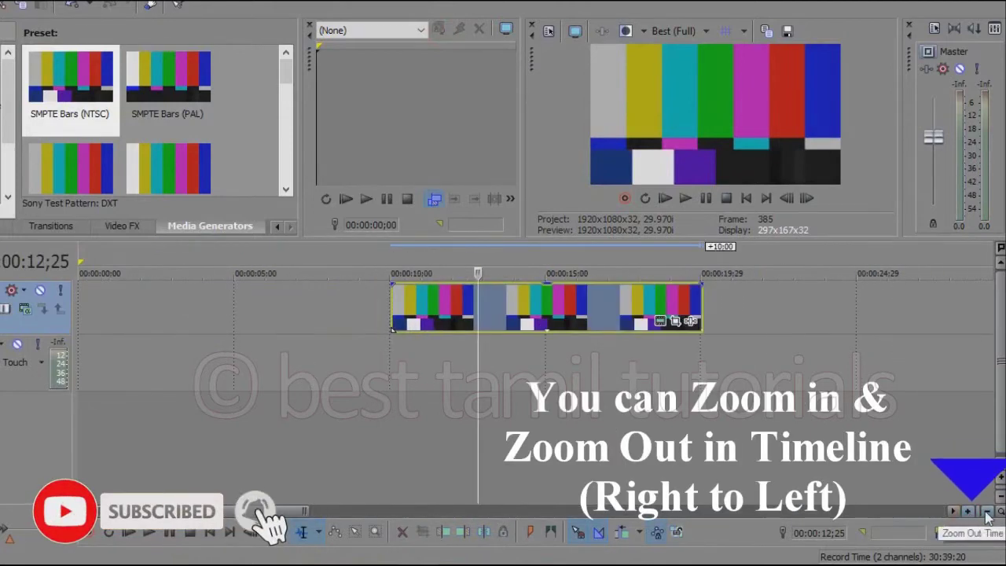
pyautogui.click(988, 512)
pyautogui.click(988, 512)
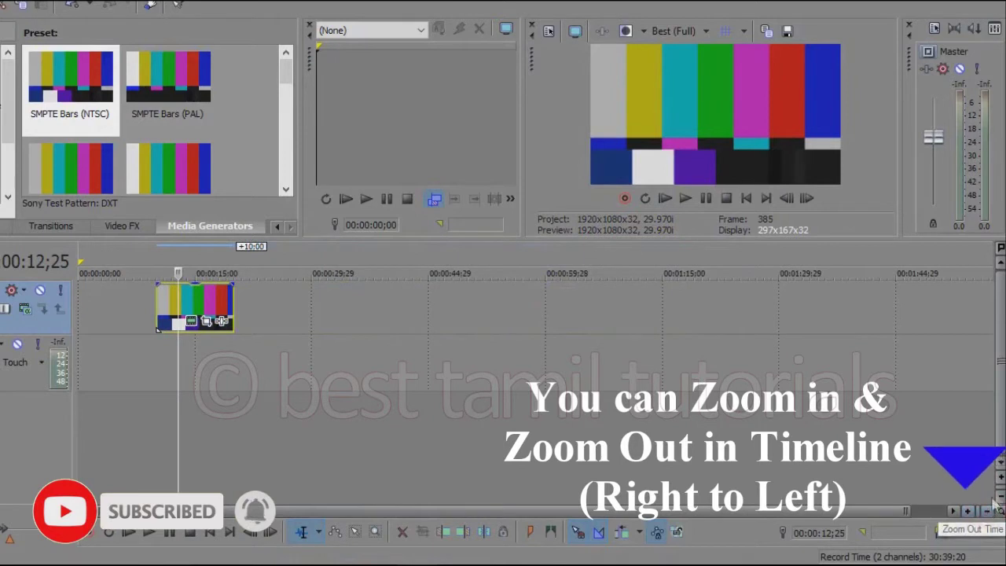
# Enlarge the track heights in the timeline and reduce them again
pyautogui.click(1000, 478)
pyautogui.click(1000, 478)
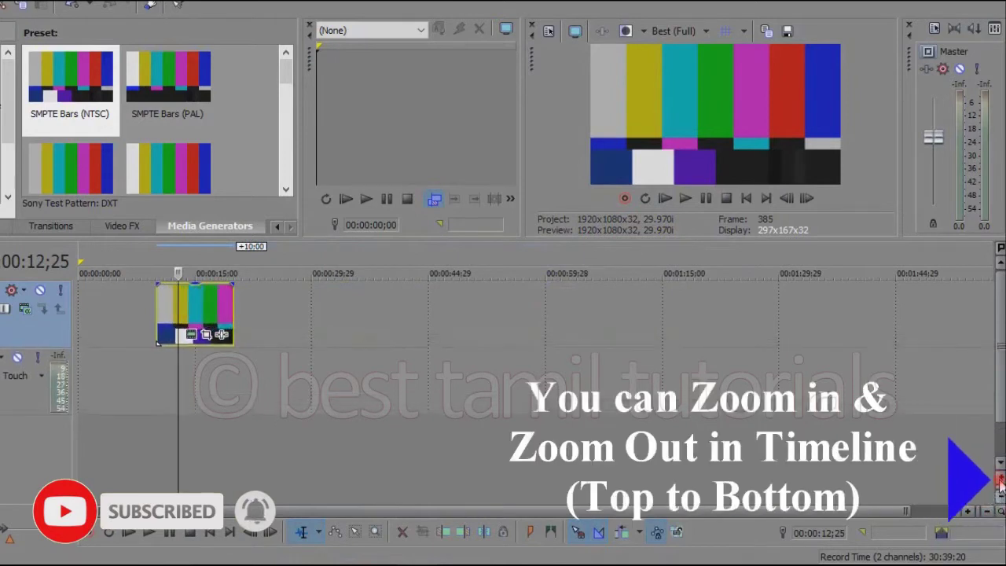
pyautogui.click(1000, 478)
pyautogui.click(1001, 498)
pyautogui.click(1001, 497)
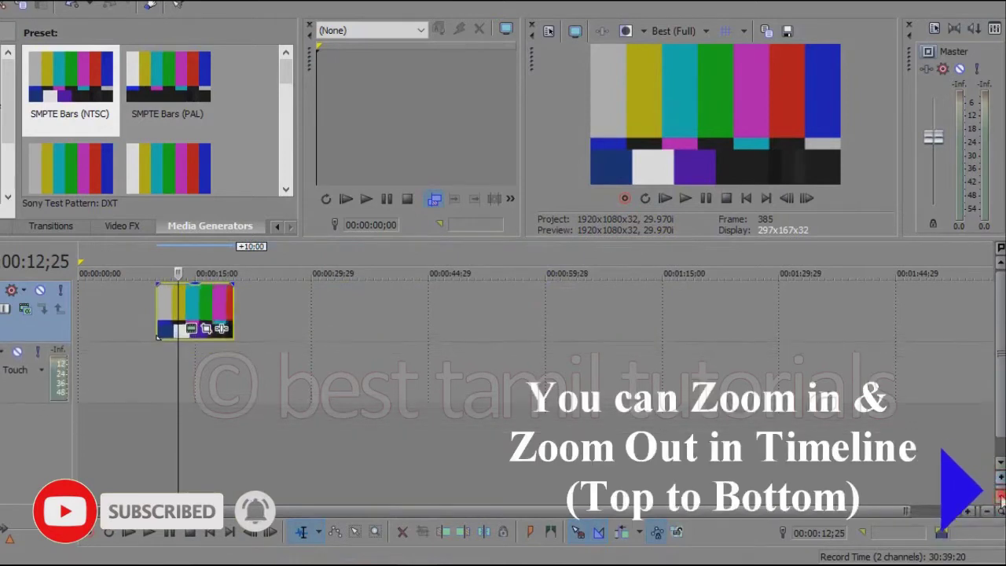
pyautogui.click(1001, 498)
pyautogui.click(1001, 498)
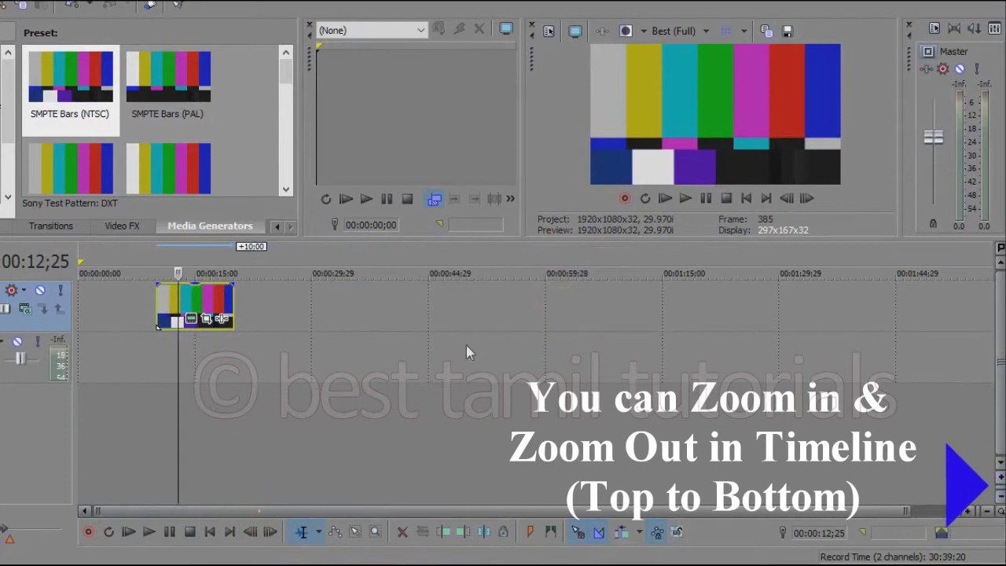
# Move the test pattern clip to a later position on the video track
pyautogui.click(272, 312)
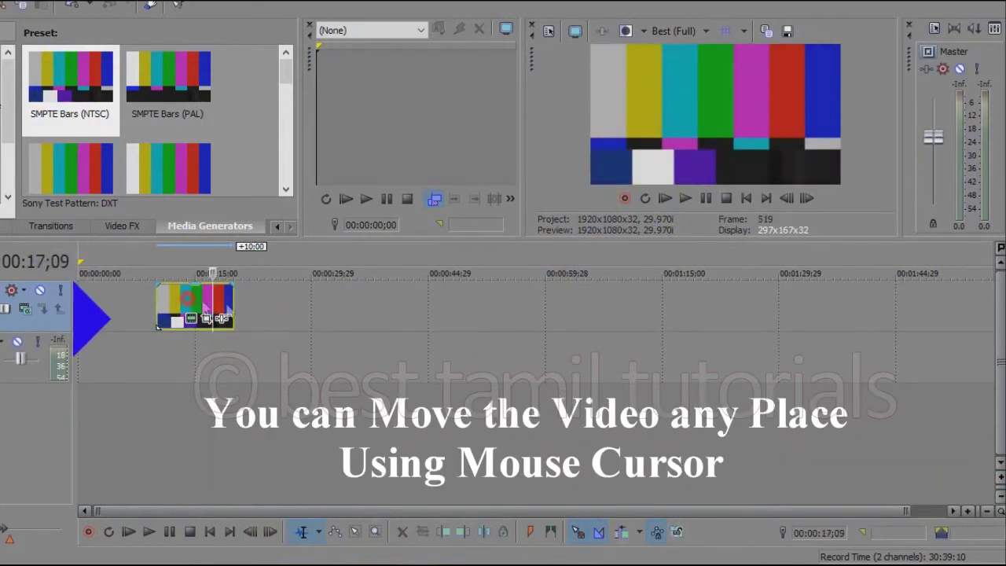
pyautogui.moveTo(228, 318); pyautogui.dragTo(321, 341)
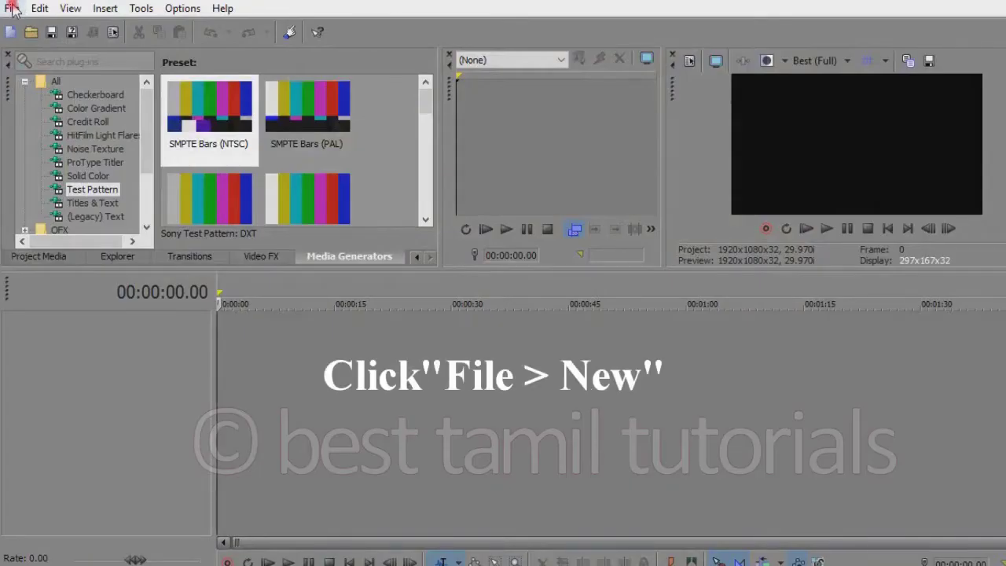
# Start a new project and review the available video templates, keeping HD 1080-60i (1920x1080, 29.970 fps)
pyautogui.click(12, 9)
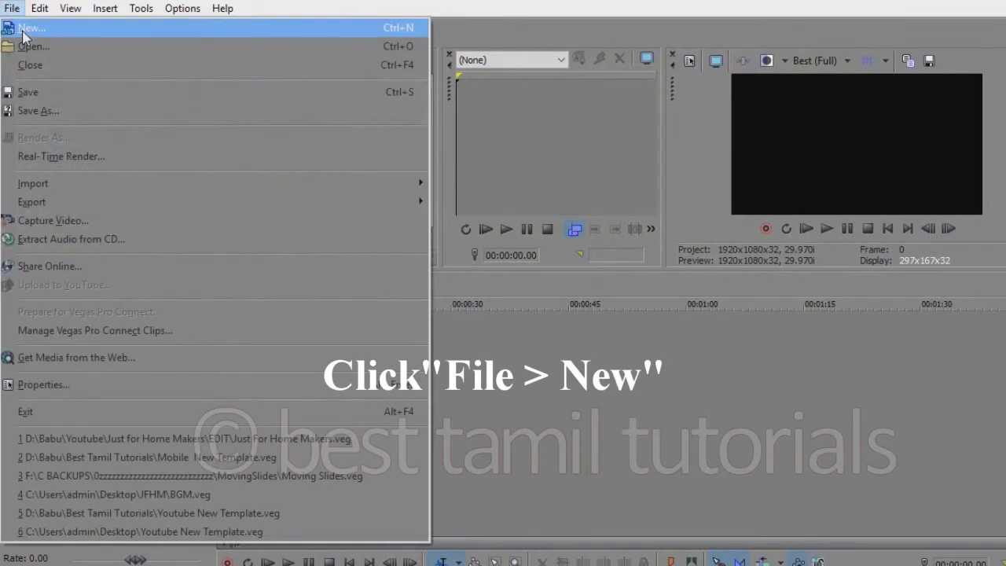
pyautogui.click(24, 31)
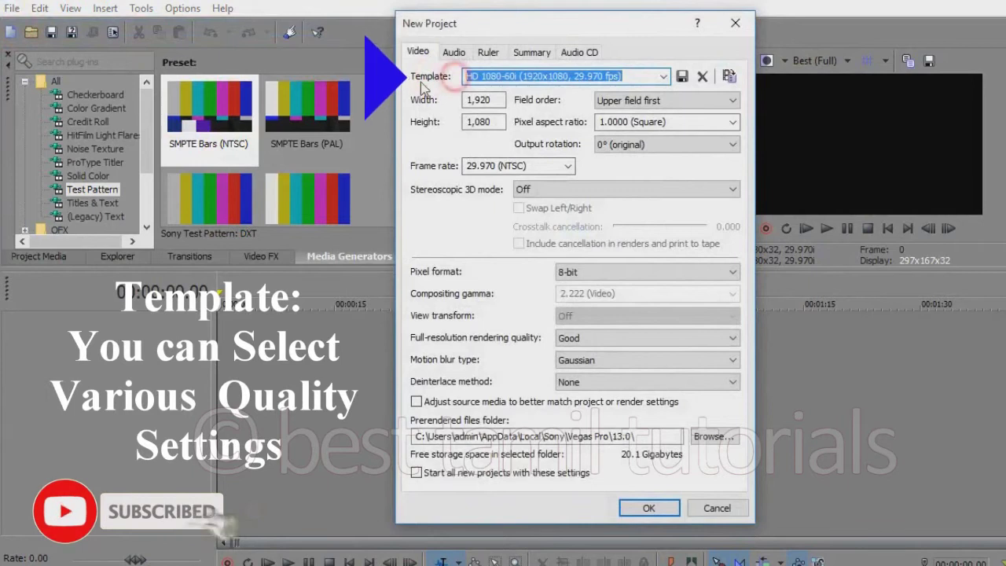
pyautogui.click(664, 77)
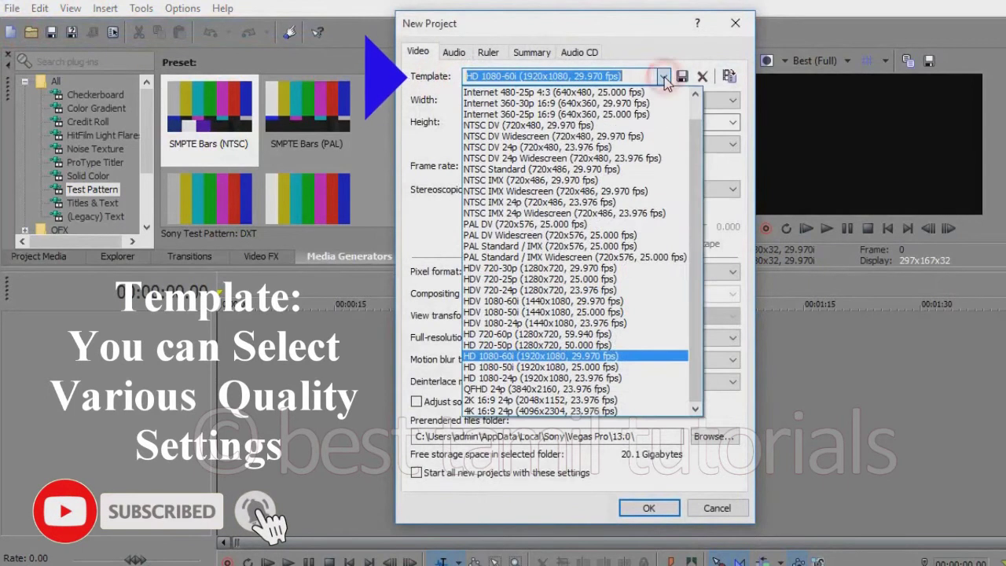
pyautogui.moveTo(698, 139); pyautogui.dragTo(698, 118)
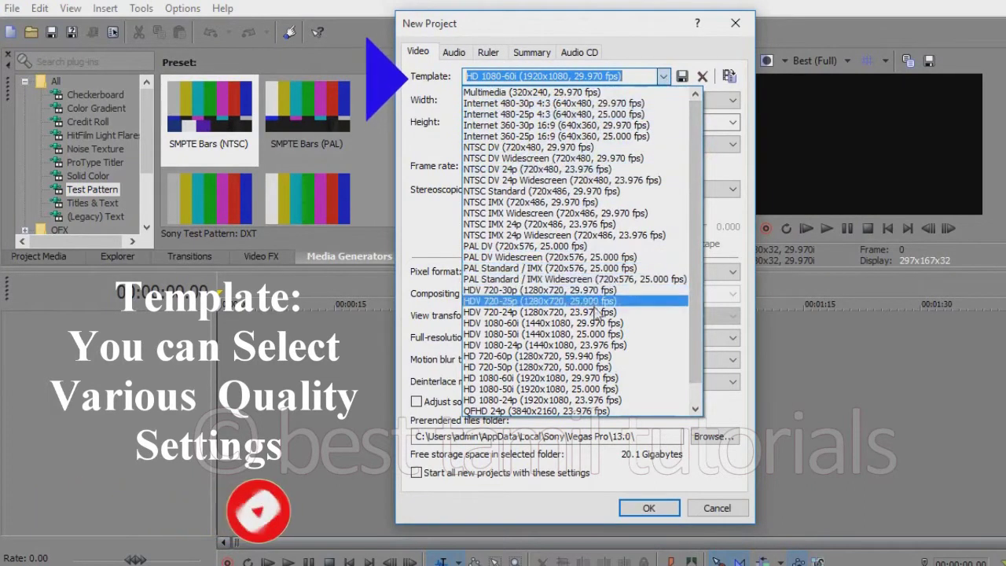
pyautogui.scroll(-1, 590, 315)
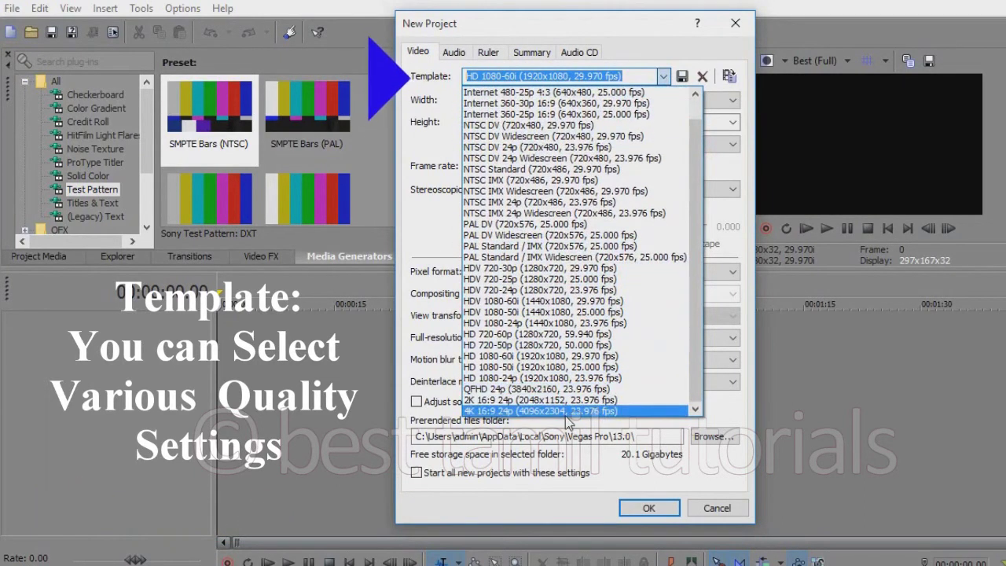
pyautogui.click(416, 161)
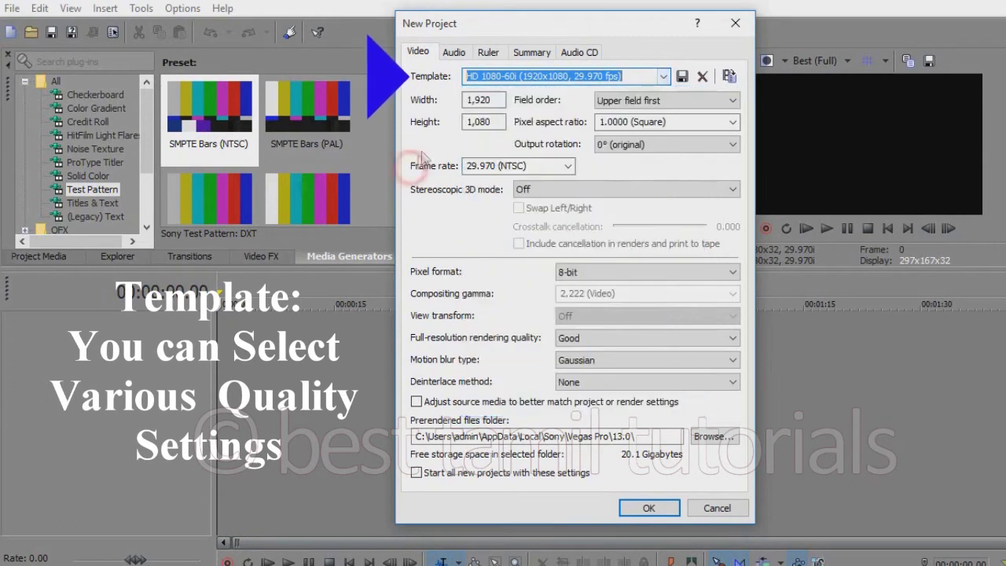
# Check the new project's field order, output rotation and frame rate options without changing them
pyautogui.click(652, 101)
pyautogui.click(655, 106)
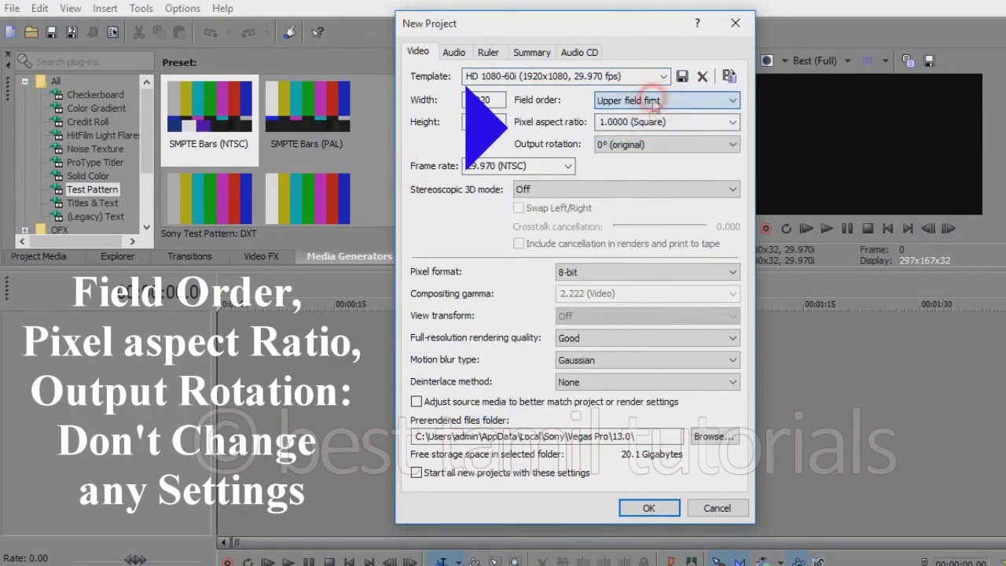
pyautogui.click(616, 151)
pyautogui.click(615, 155)
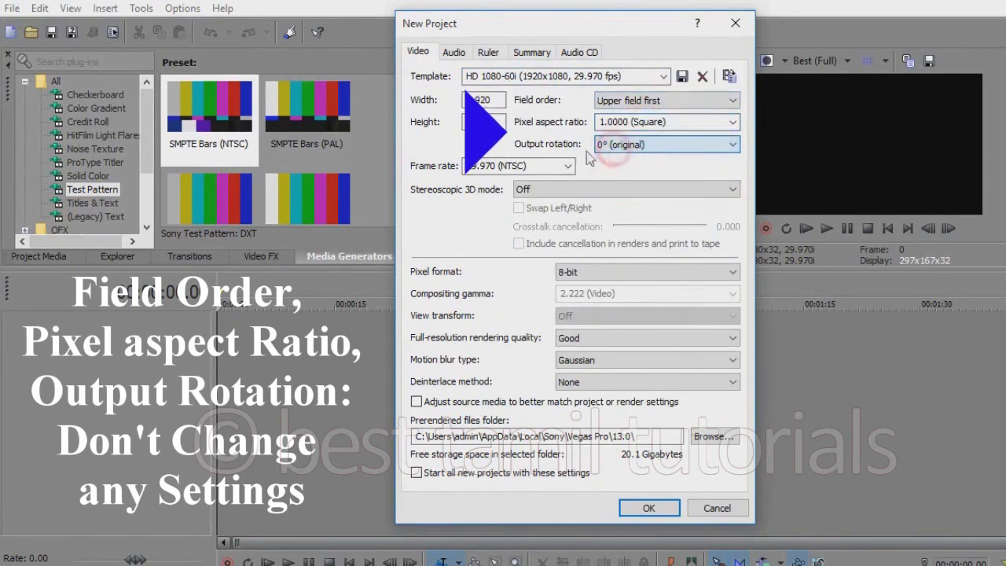
pyautogui.click(565, 166)
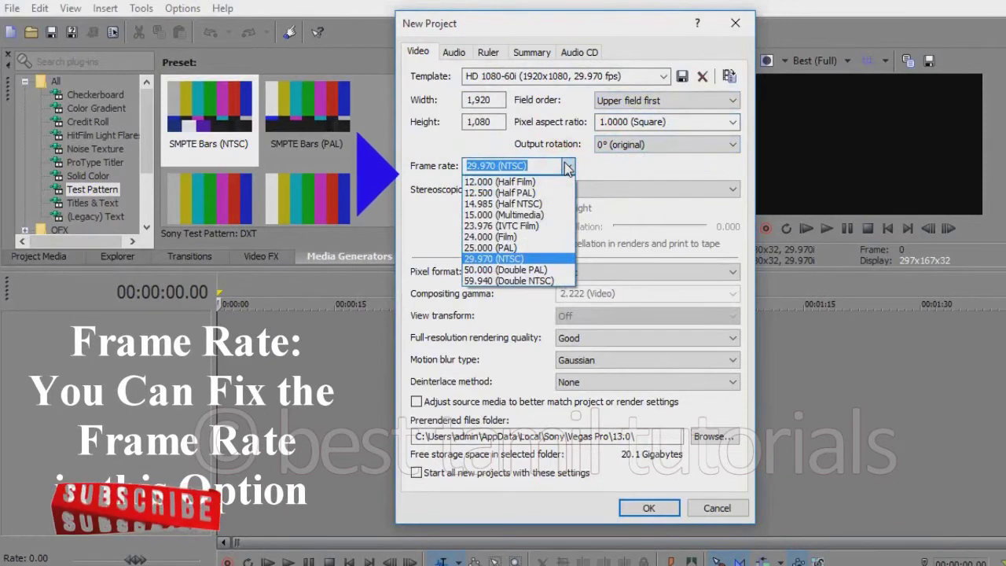
pyautogui.click(567, 166)
# Review the options for stereoscopic 3D mode, full-resolution rendering quality, motion blur type and deinterlace method, keeping the existing choices
pyautogui.click(602, 191)
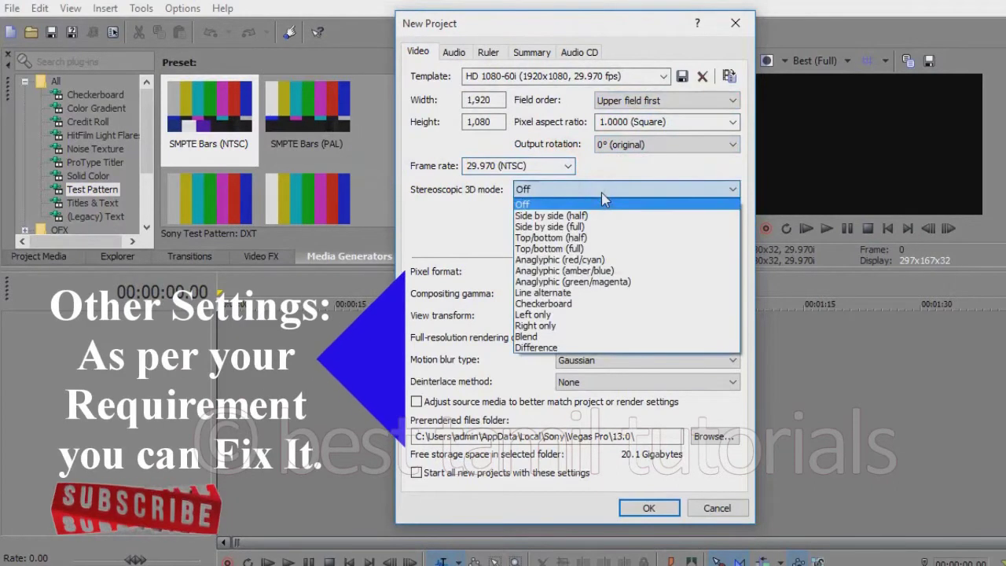
pyautogui.click(624, 174)
pyautogui.click(606, 339)
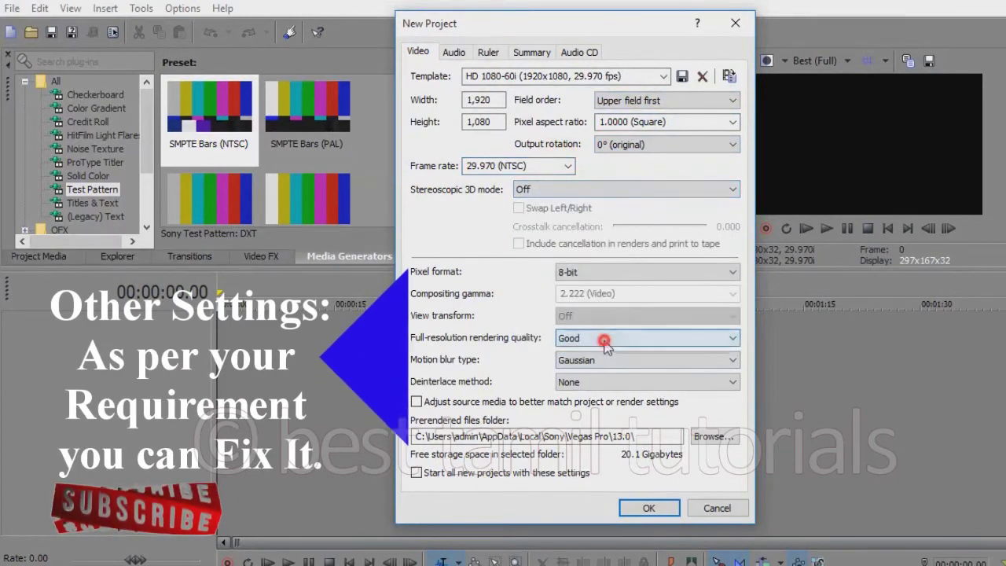
pyautogui.click(605, 341)
pyautogui.click(610, 361)
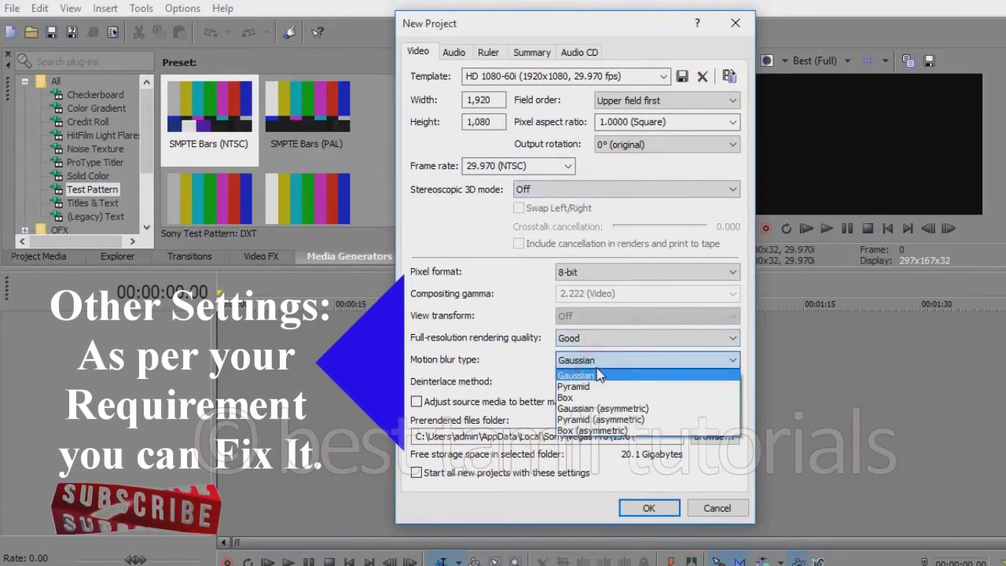
pyautogui.click(598, 375)
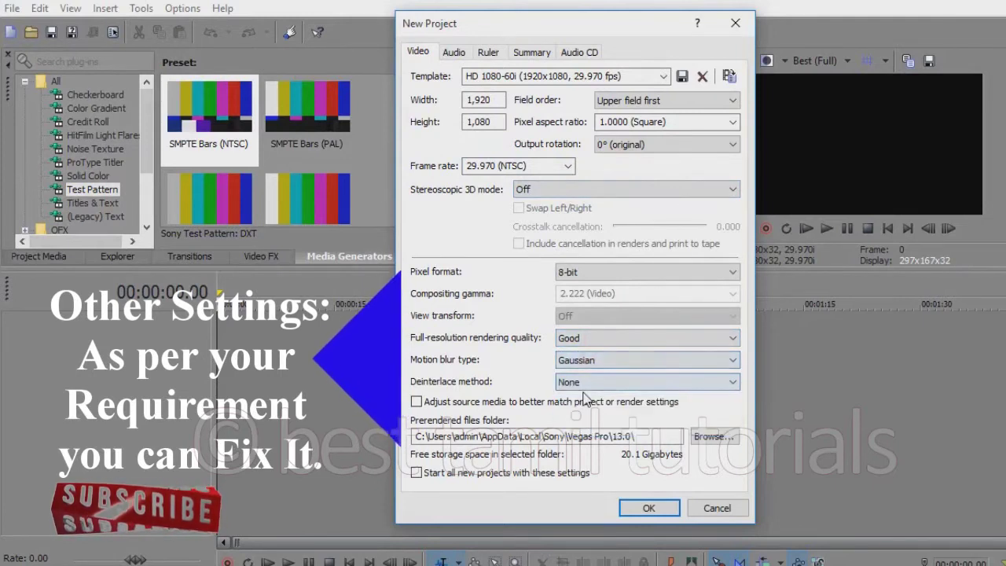
pyautogui.click(588, 383)
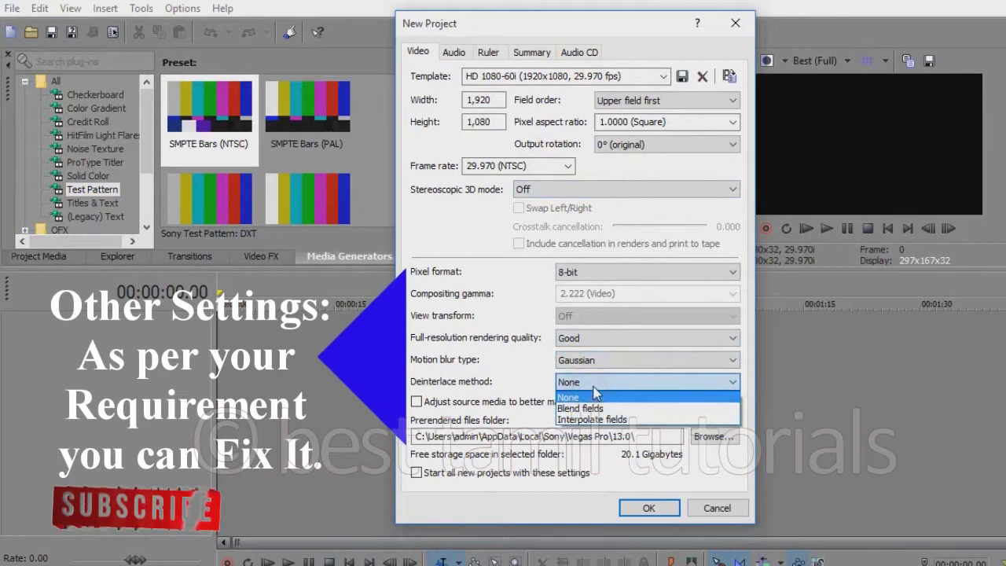
pyautogui.click(590, 383)
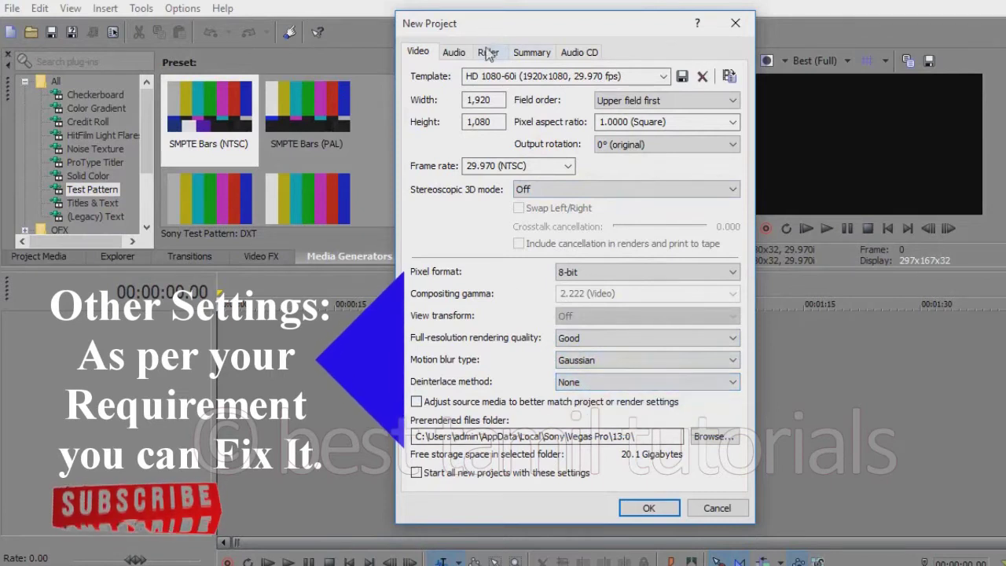
# Examine the new project's audio settings and the available master bus modes, keeping Stereo
pyautogui.click(454, 52)
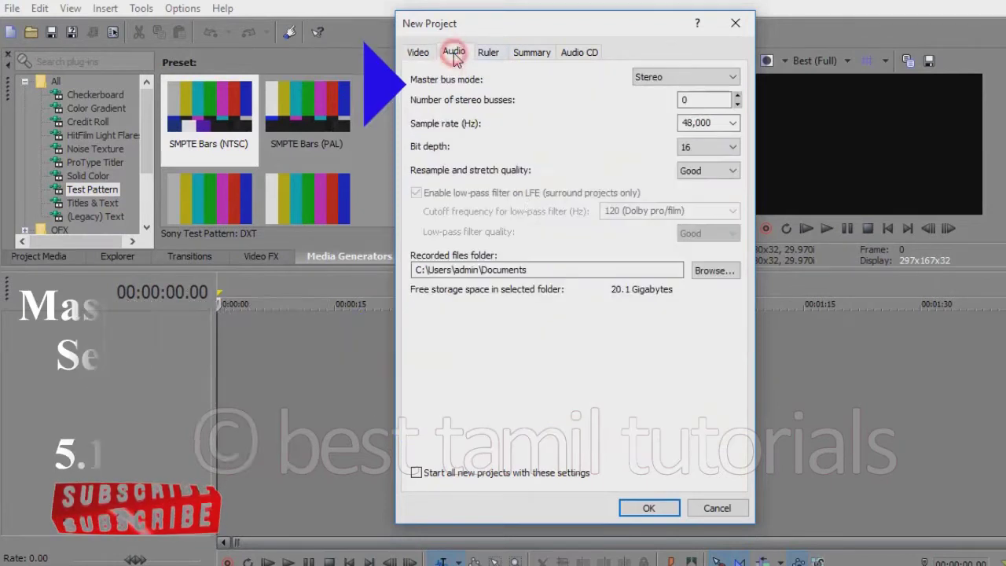
pyautogui.click(710, 80)
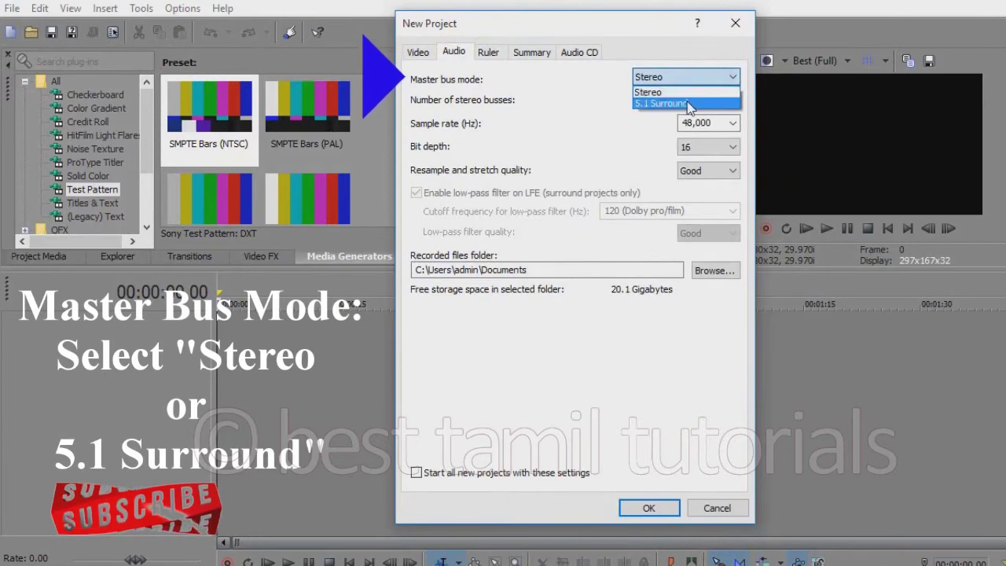
pyautogui.click(605, 103)
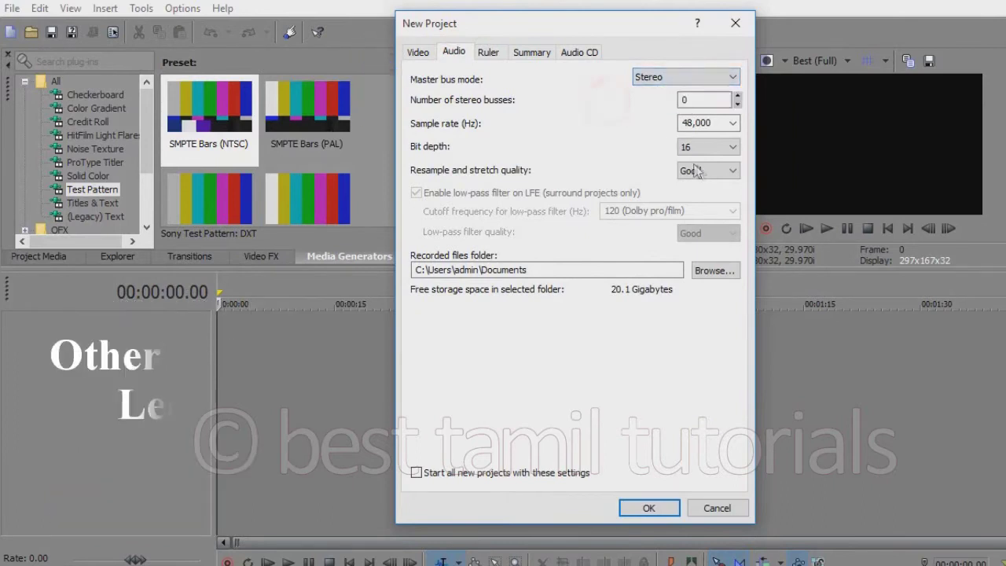
# Check the ruler, summary and audio CD settings, and create the project with the HD 1080-60i video template
pyautogui.click(489, 52)
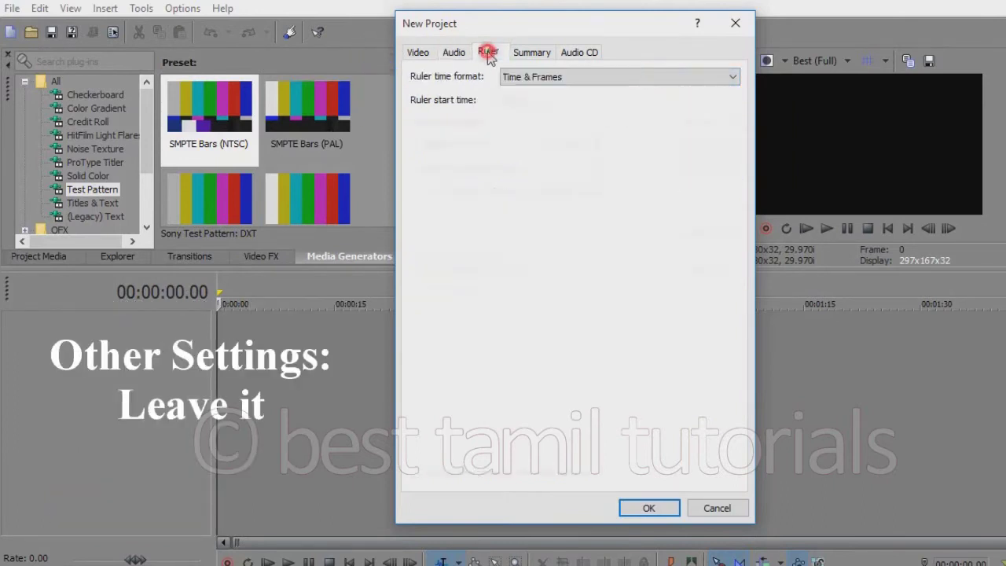
pyautogui.click(531, 52)
pyautogui.click(580, 52)
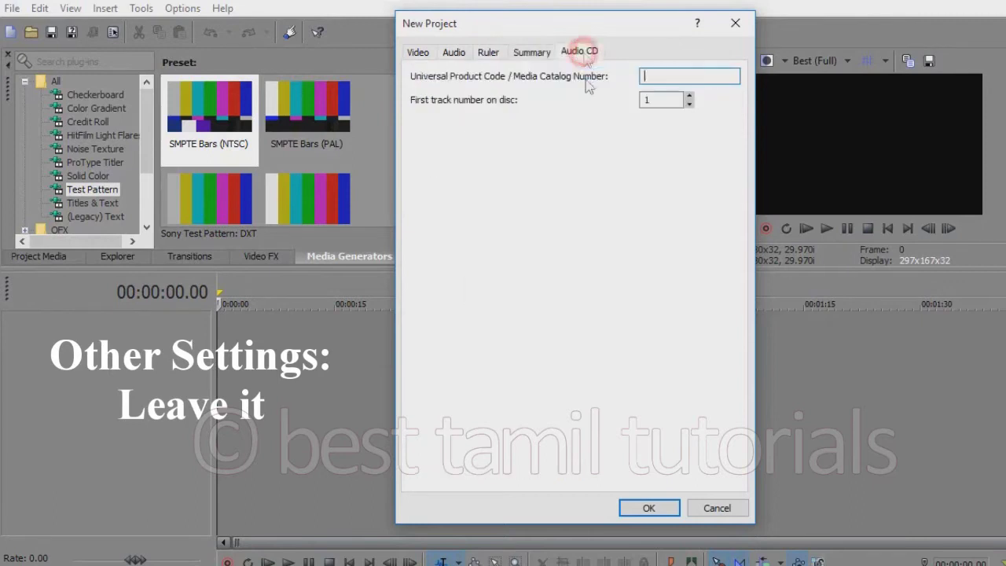
pyautogui.click(418, 52)
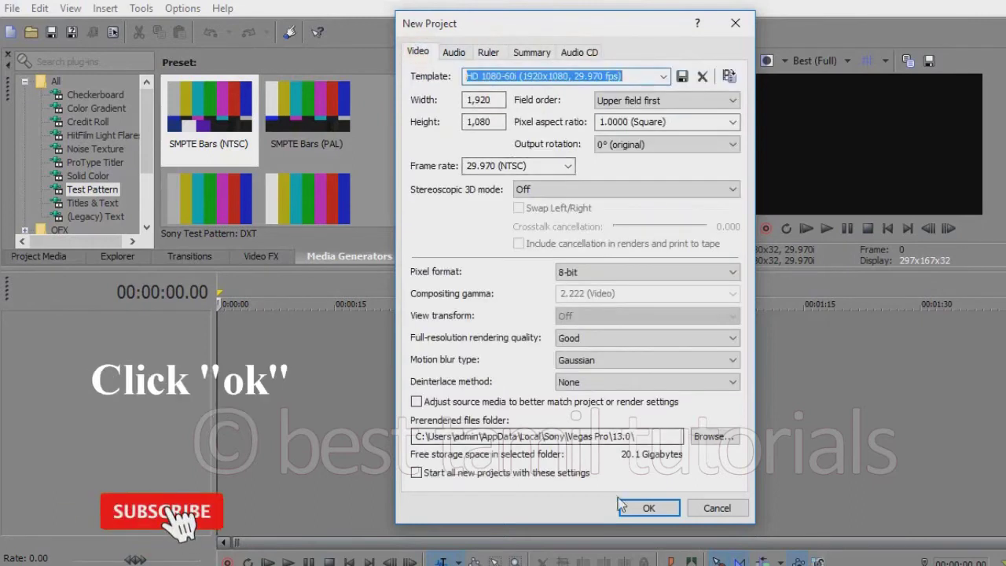
pyautogui.click(650, 508)
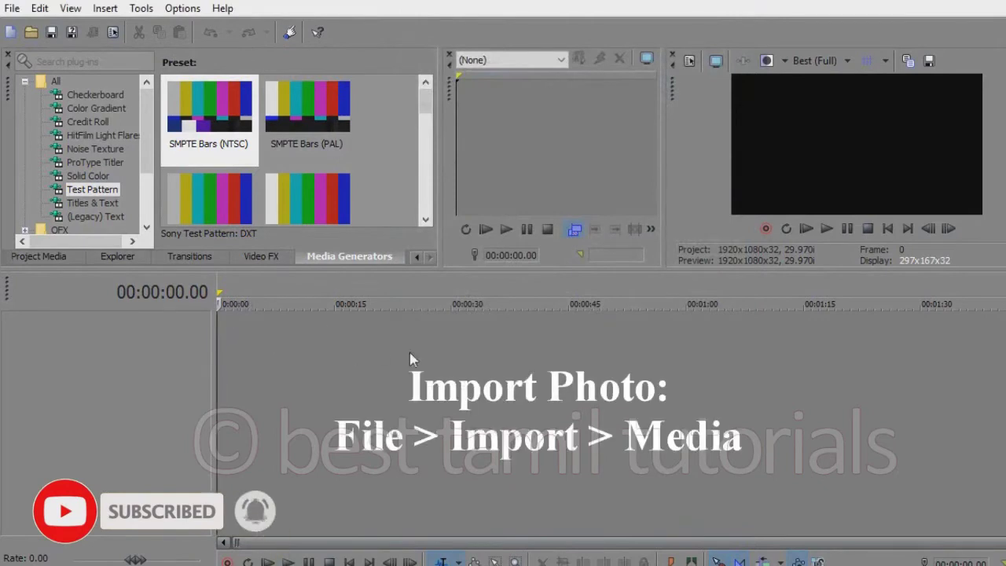
# Import the 240_F_101055060 photo of hearts on wood as media and place it at the start of a new video track
pyautogui.click(11, 10)
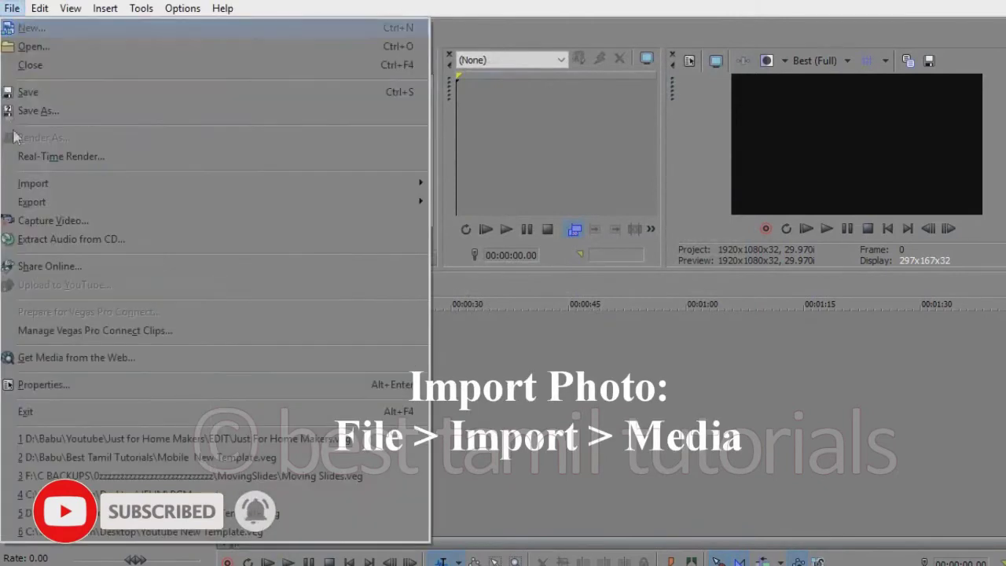
pyautogui.moveTo(226, 196)
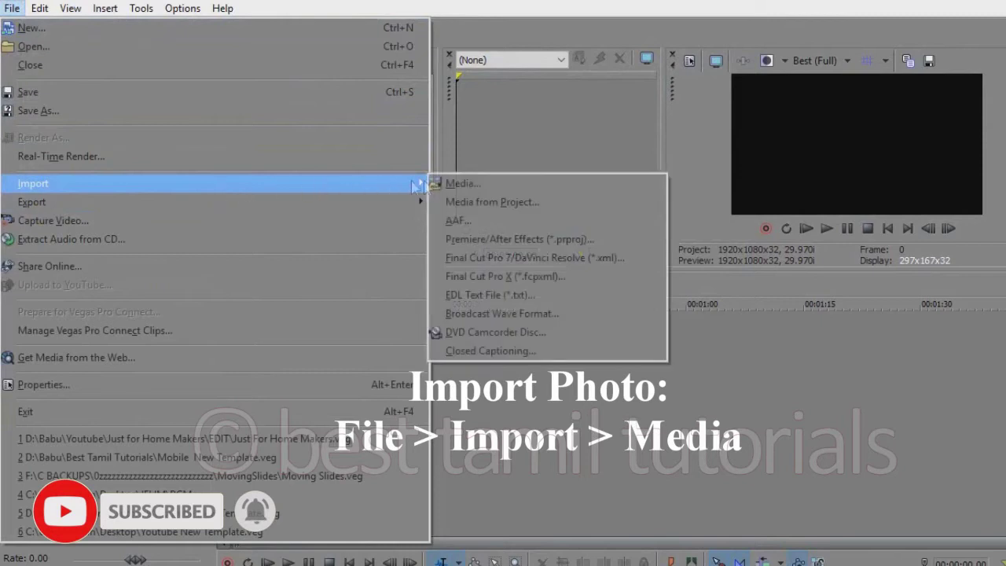
pyautogui.click(479, 186)
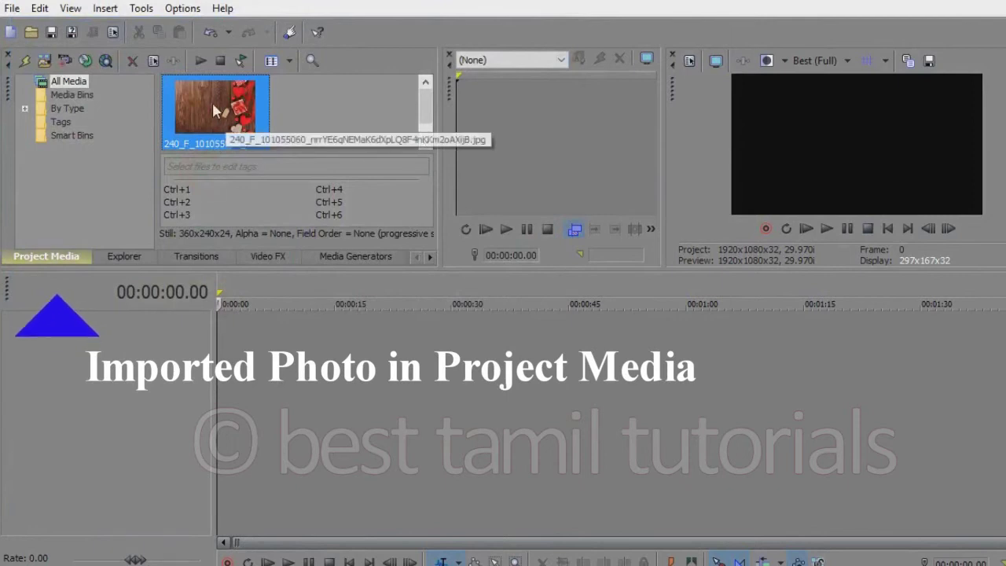
pyautogui.moveTo(245, 336); pyautogui.dragTo(234, 331)
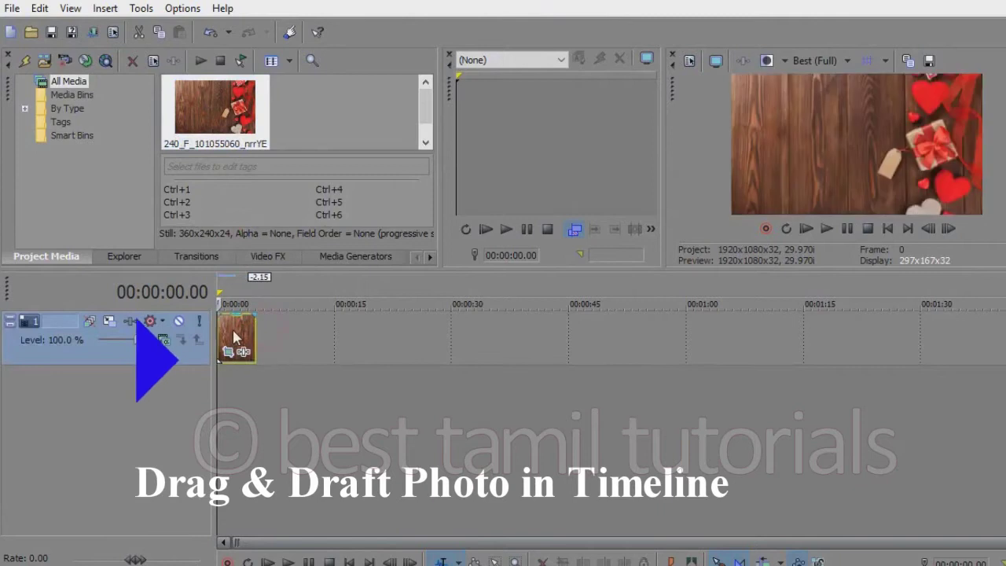
# Extend the photo clip's end on the timeline to lengthen it, and shorten the clip again
pyautogui.click(234, 336)
pyautogui.scroll(2, 505, 337)
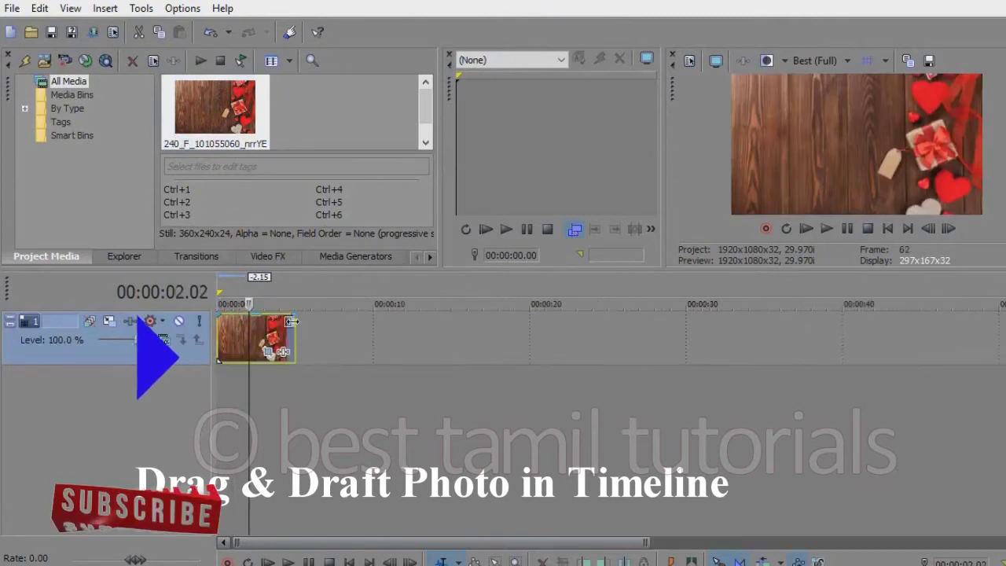
pyautogui.moveTo(293, 338); pyautogui.dragTo(647, 338)
pyautogui.click(393, 338)
pyautogui.click(535, 338)
pyautogui.click(630, 338)
pyautogui.moveTo(643, 338); pyautogui.dragTo(520, 346)
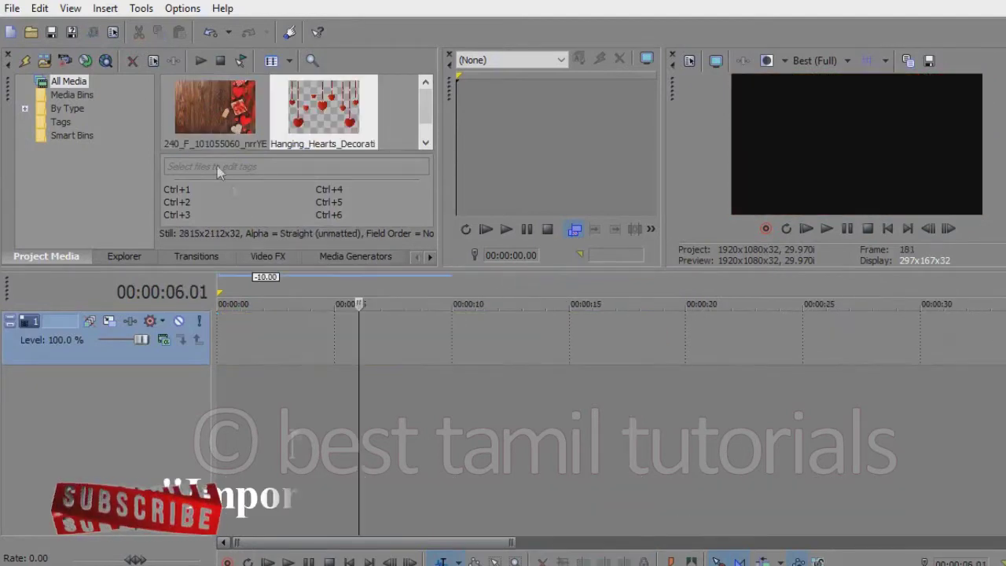
# Set the new still image length to 15 seconds in the editing preferences
pyautogui.click(195, 16)
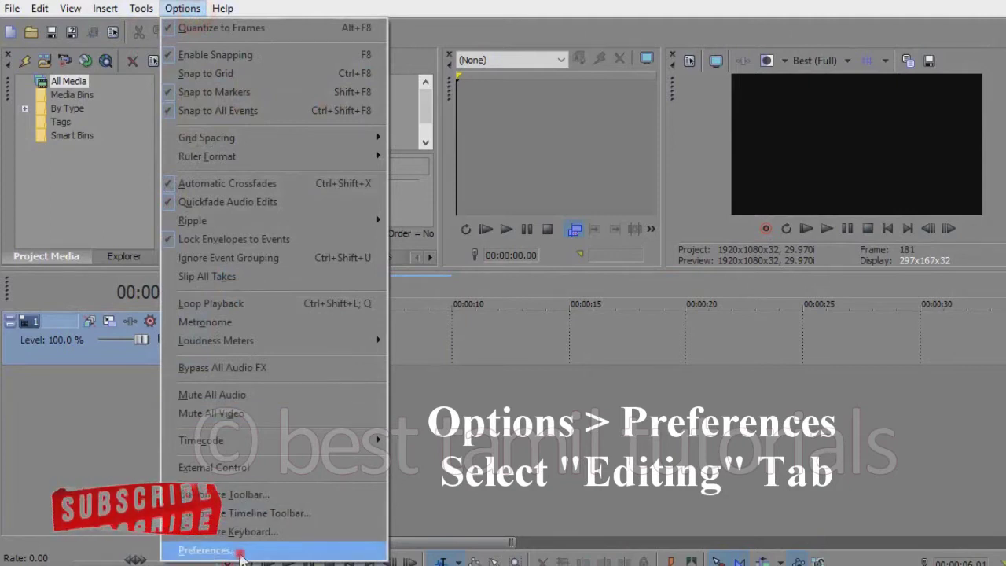
pyautogui.click(240, 555)
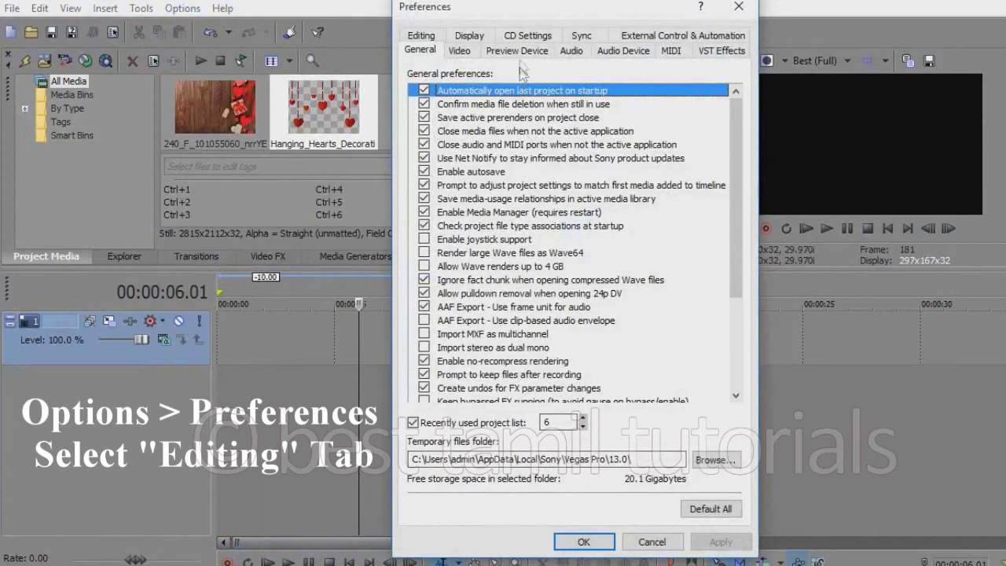
pyautogui.click(434, 37)
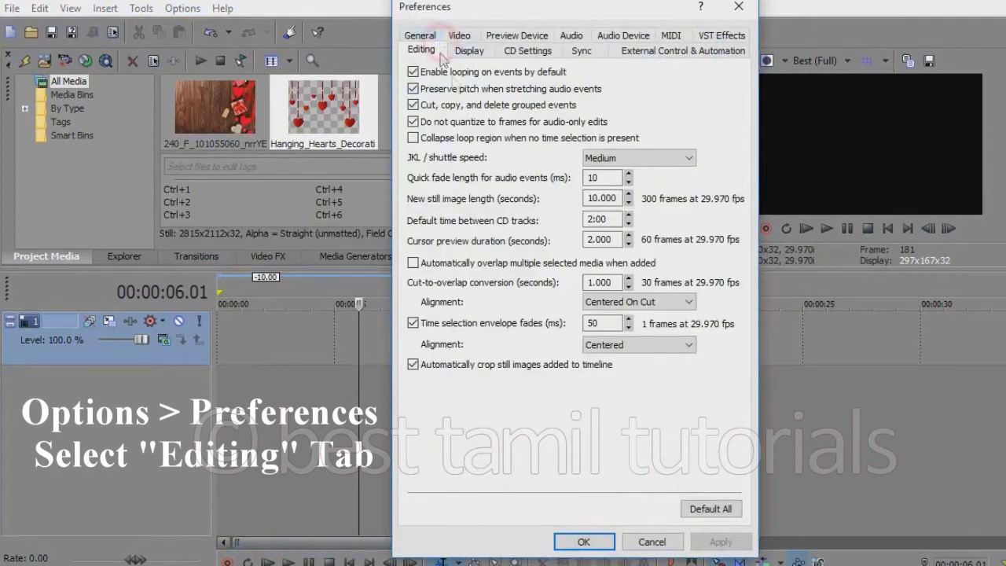
pyautogui.doubleClick(595, 199)
pyautogui.write('15')
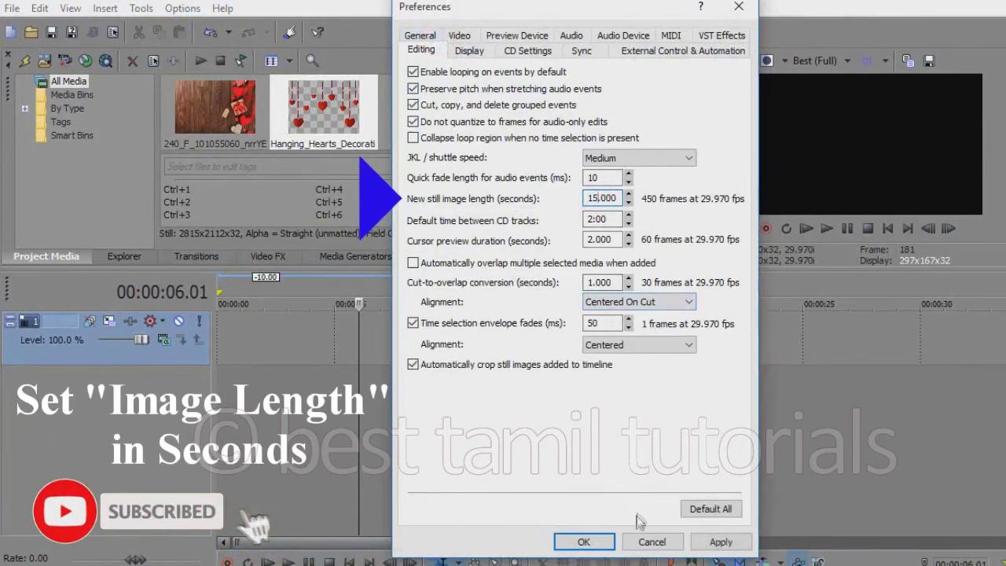
pyautogui.click(584, 542)
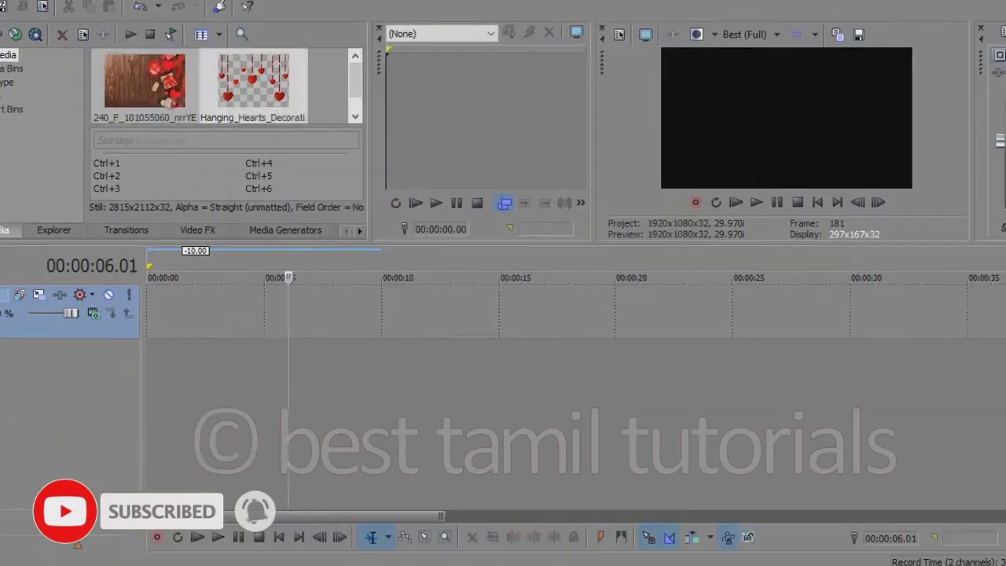
# Add the hearts-on-wood photo at the start of the video track and place the cursor at the clip's end to check its length
pyautogui.moveTo(145, 81); pyautogui.dragTo(152, 313)
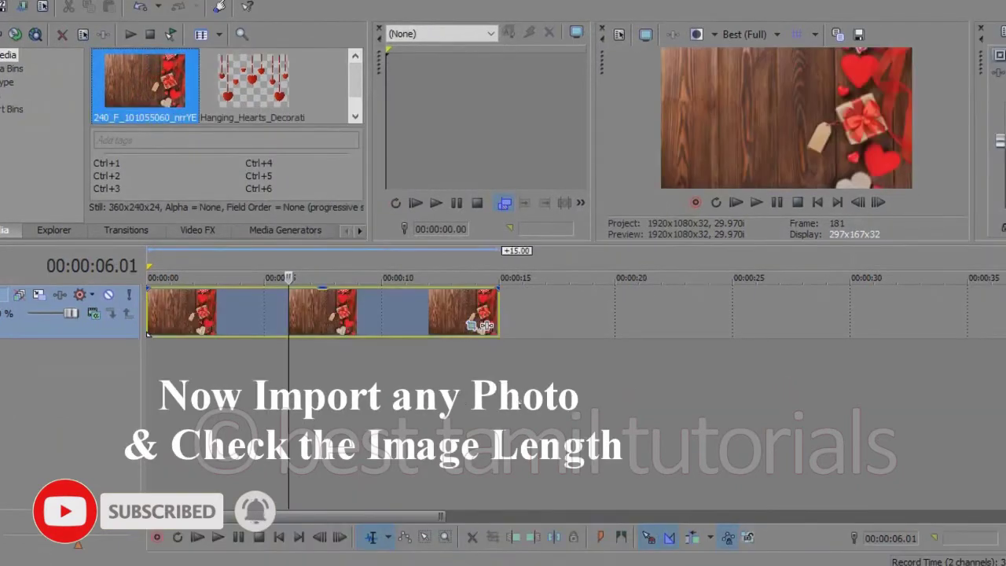
pyautogui.click(502, 343)
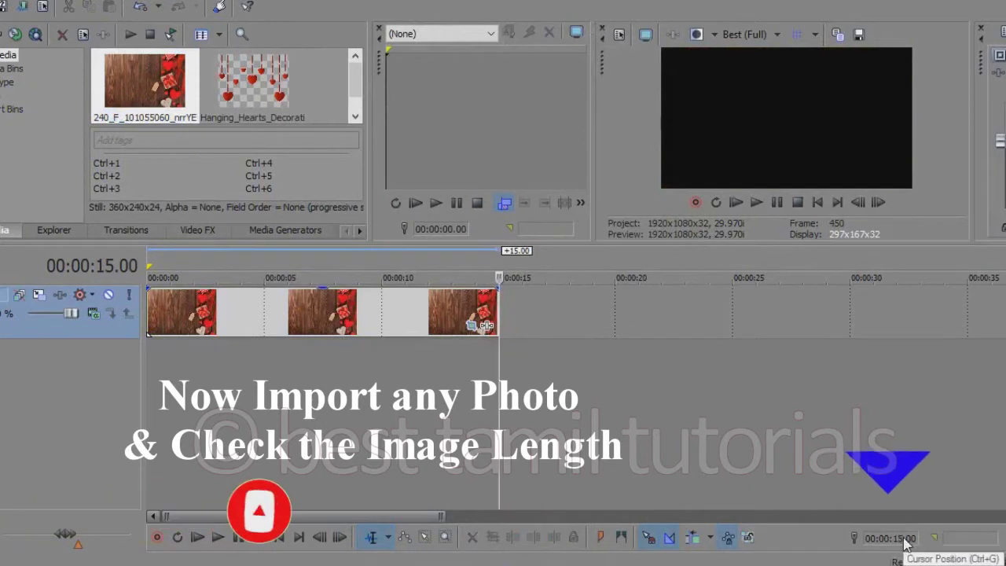
# Delete the photo clip from the video track and set the new still image length to 20 seconds in the editing preferences
pyautogui.click(261, 314)
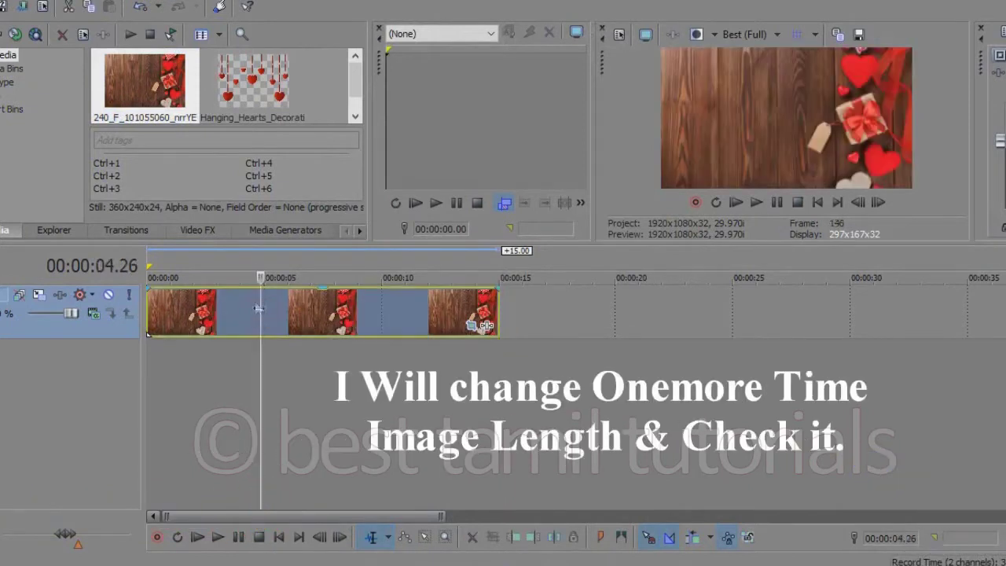
pyautogui.press('Delete')
pyautogui.hotkey('alt', 'o')
pyautogui.click(152, 516)
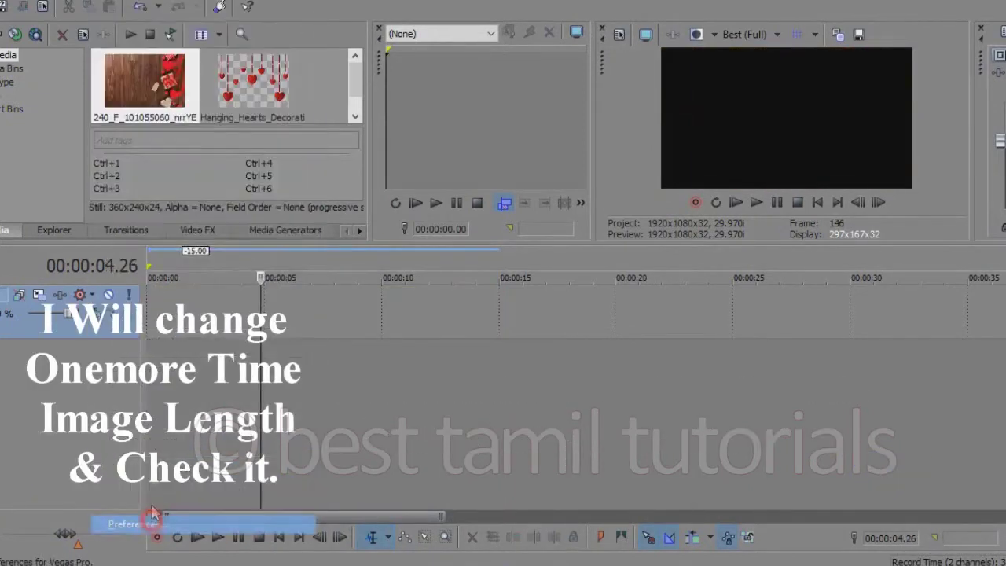
pyautogui.click(351, 9)
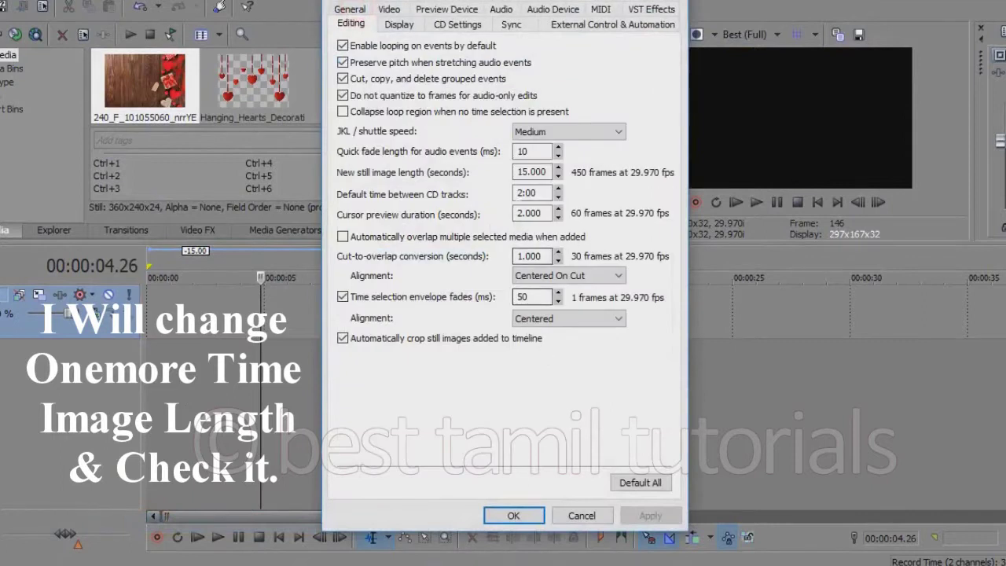
pyautogui.moveTo(528, 171); pyautogui.dragTo(516, 172)
pyautogui.write('20')
pyautogui.click(646, 516)
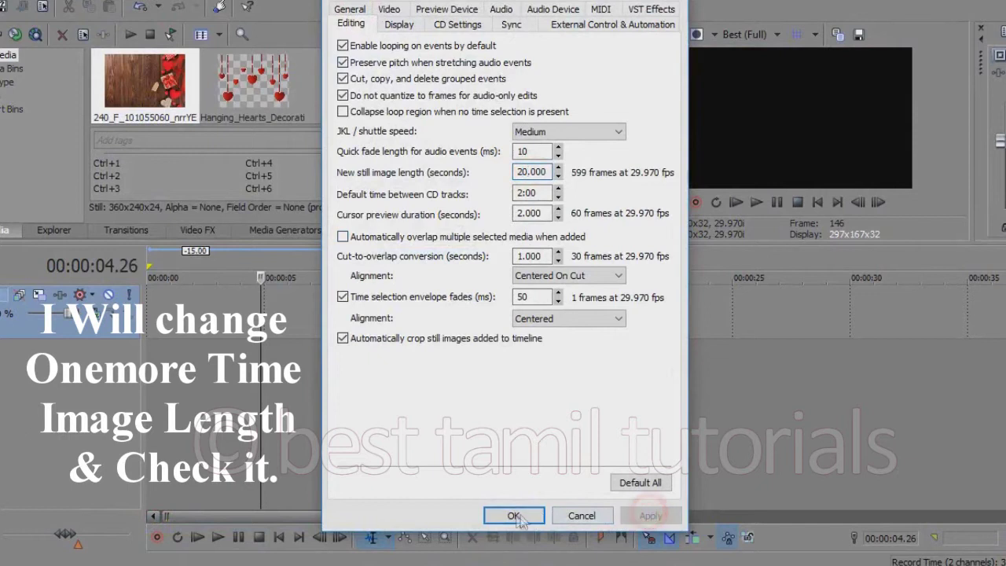
pyautogui.click(513, 516)
# Place two hearts-on-wood photo clips back to back from the start of the video track, checking the first clip's length with the cursor
pyautogui.moveTo(122, 63); pyautogui.dragTo(154, 315)
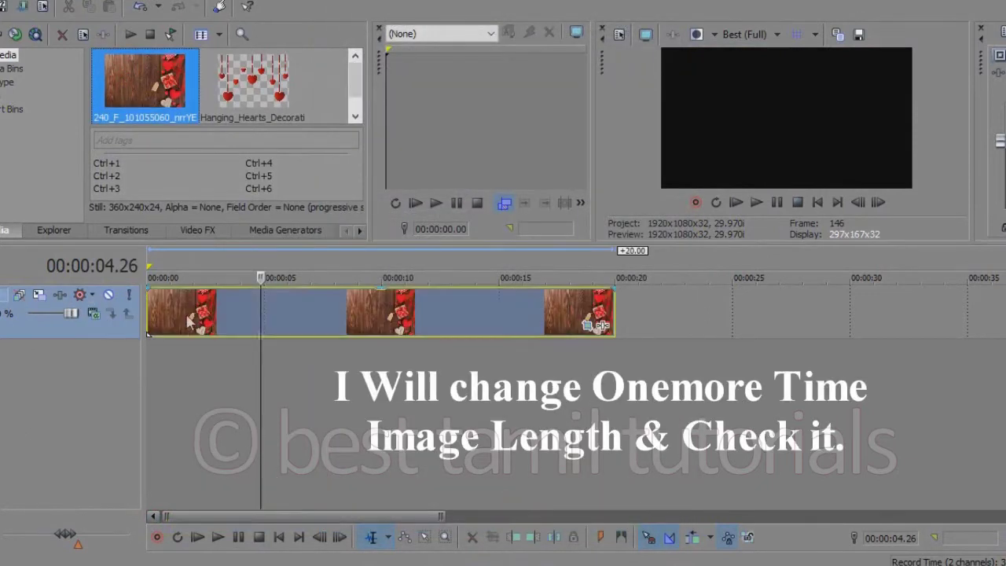
pyautogui.click(613, 299)
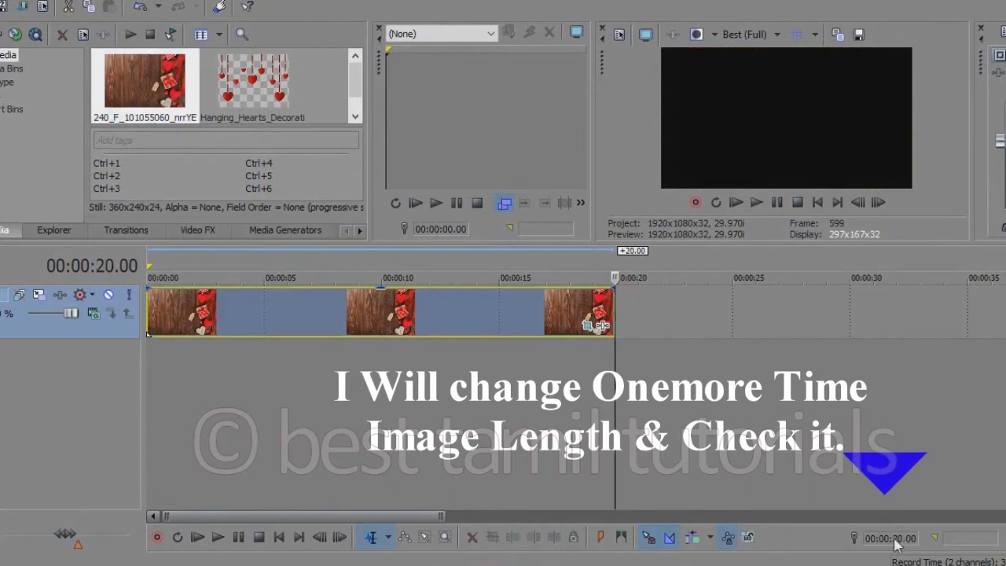
pyautogui.moveTo(182, 79); pyautogui.dragTo(626, 308)
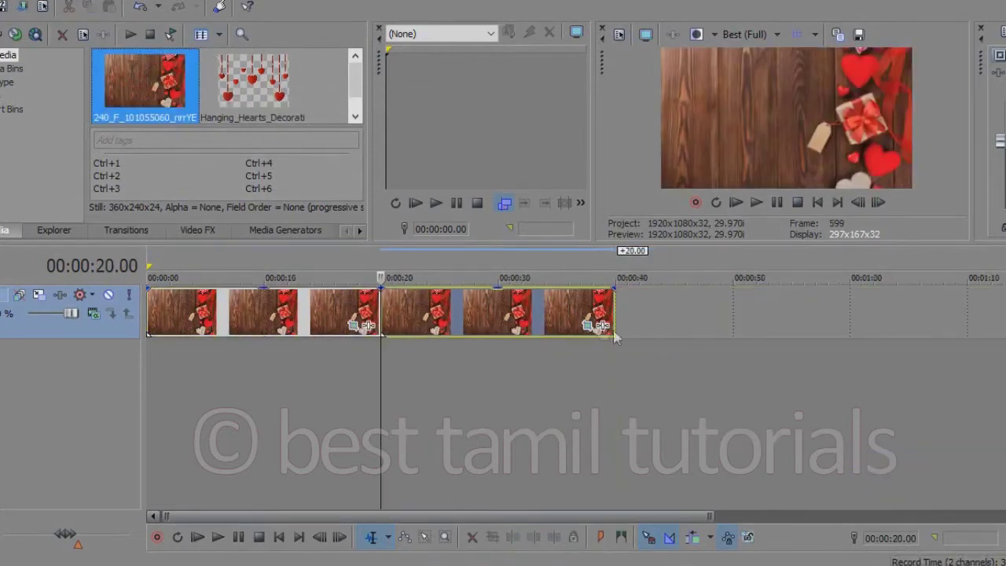
pyautogui.click(612, 305)
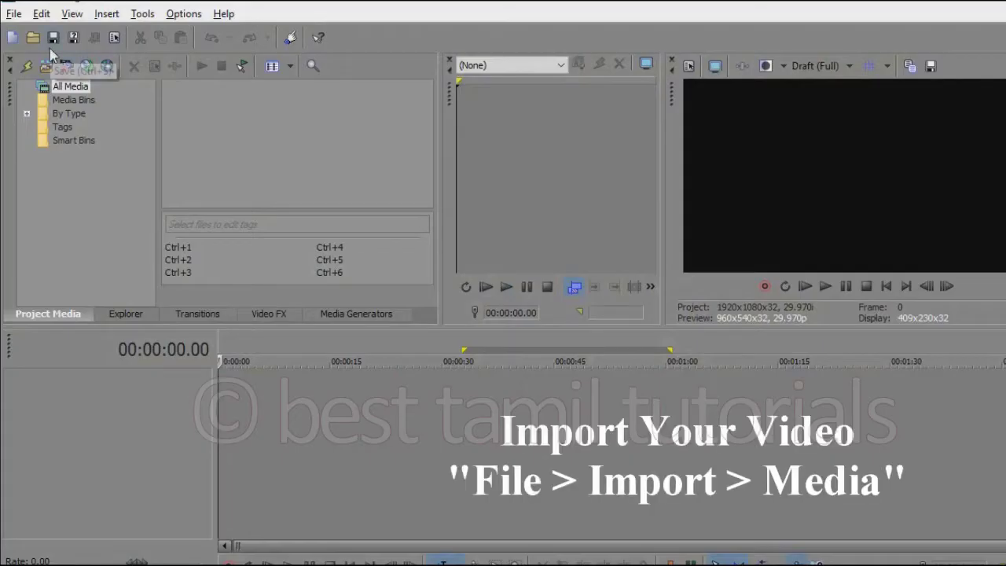
# Import the Waterfall - 24515 video from the Videos folder as project media
pyautogui.click(14, 17)
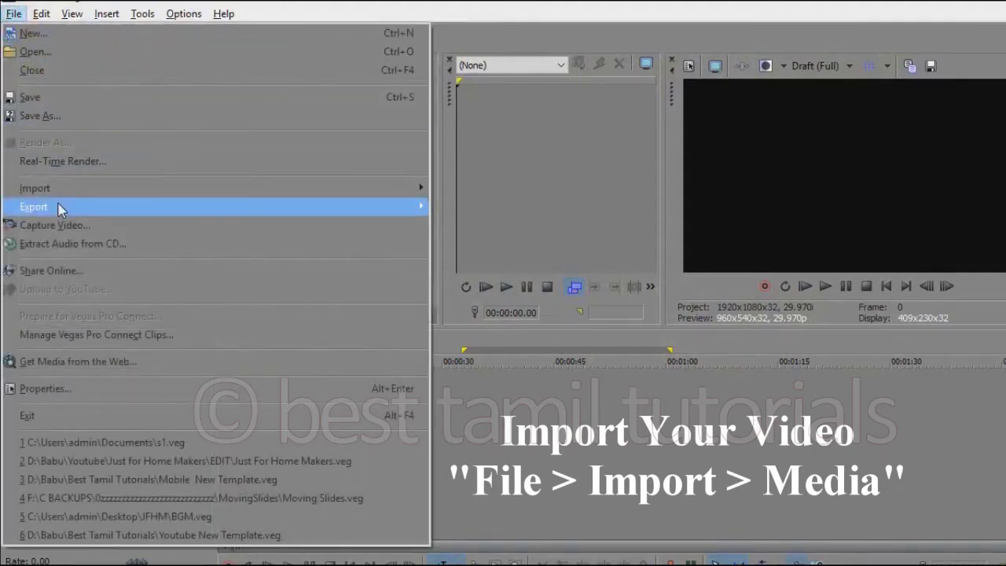
pyautogui.moveTo(110, 192)
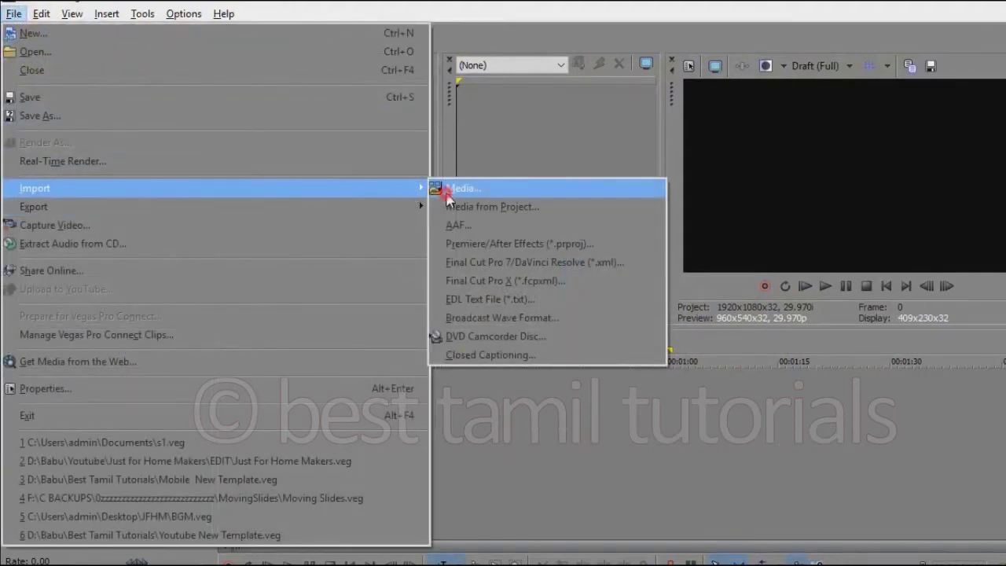
pyautogui.click(450, 189)
pyautogui.click(477, 198)
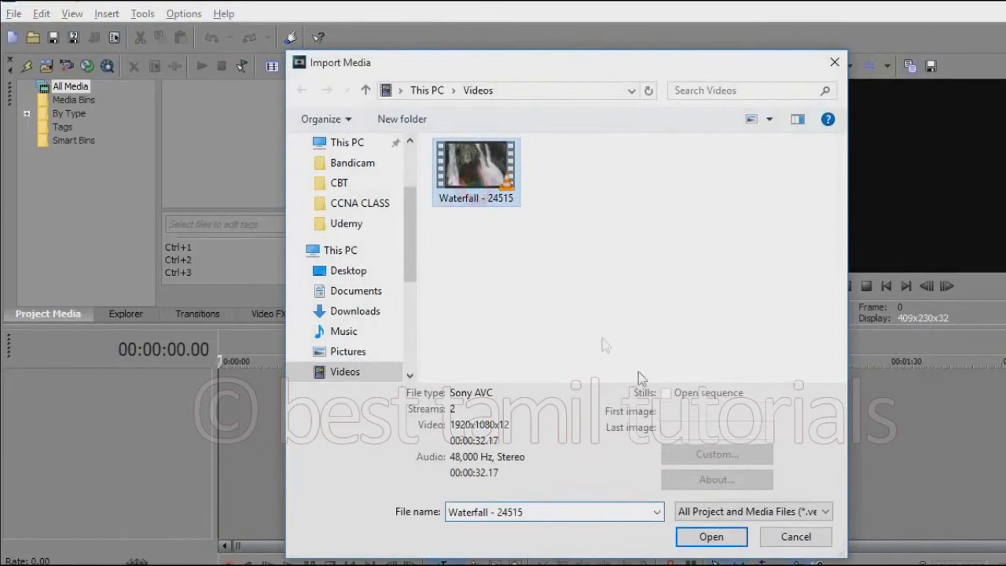
pyautogui.click(711, 537)
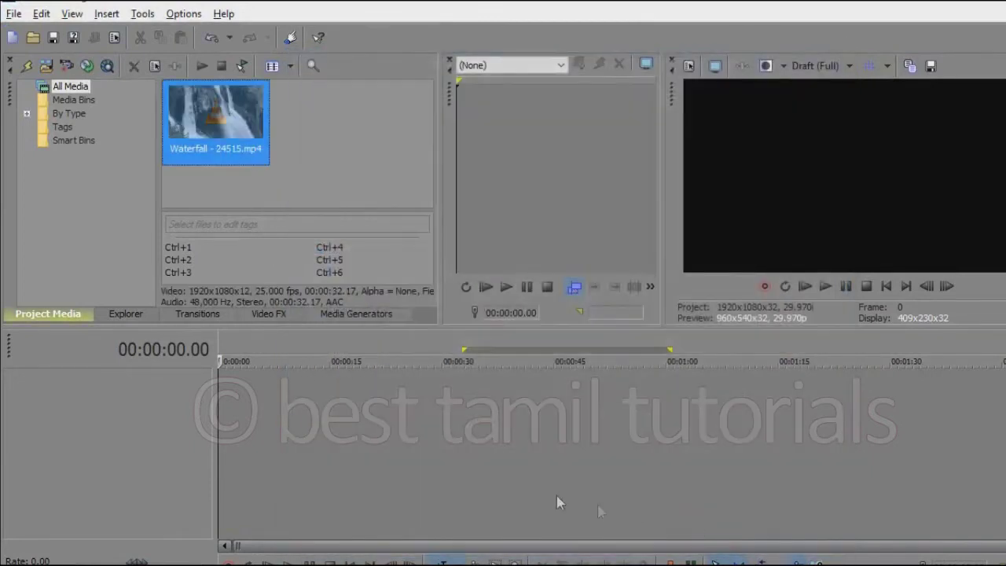
# Place the waterfall video at the start of the timeline, match the project video settings to it, and play it at normal speed
pyautogui.moveTo(214, 125); pyautogui.dragTo(268, 384)
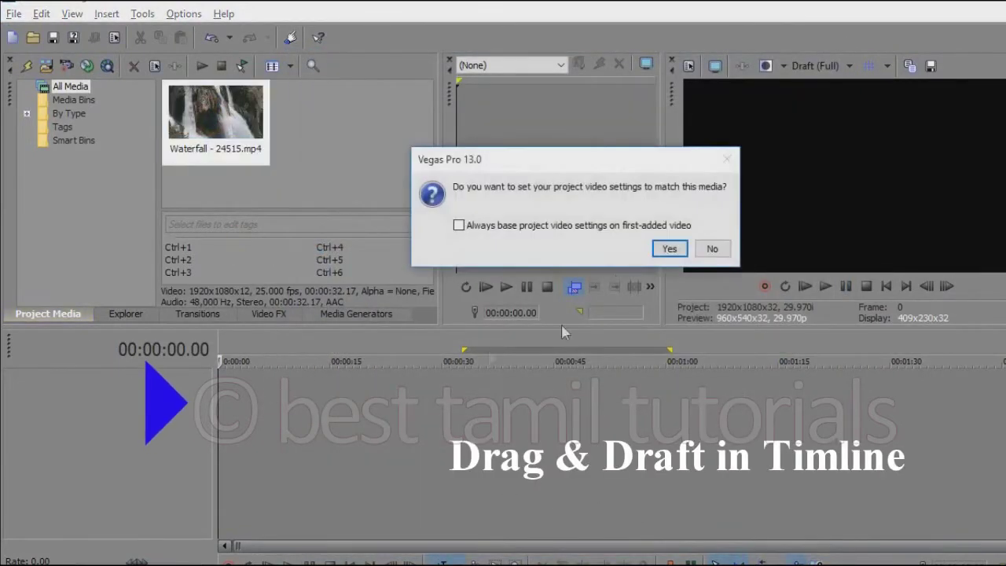
pyautogui.click(670, 250)
pyautogui.moveTo(330, 420); pyautogui.dragTo(291, 421)
pyautogui.press('space')
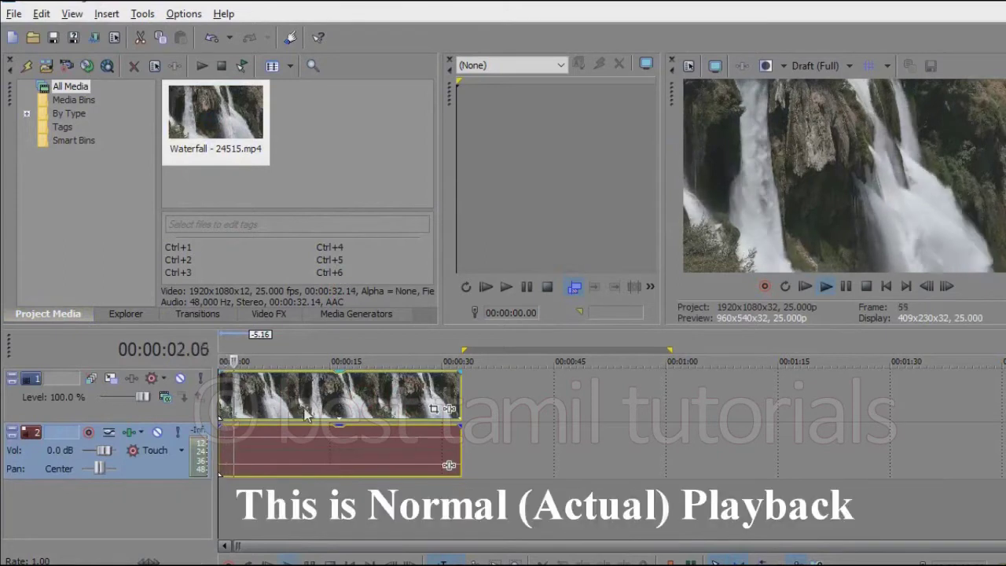
# Time-stretch the waterfall clip's end to about 1:41 on the timeline for slow motion, and play it
pyautogui.click(315, 416)
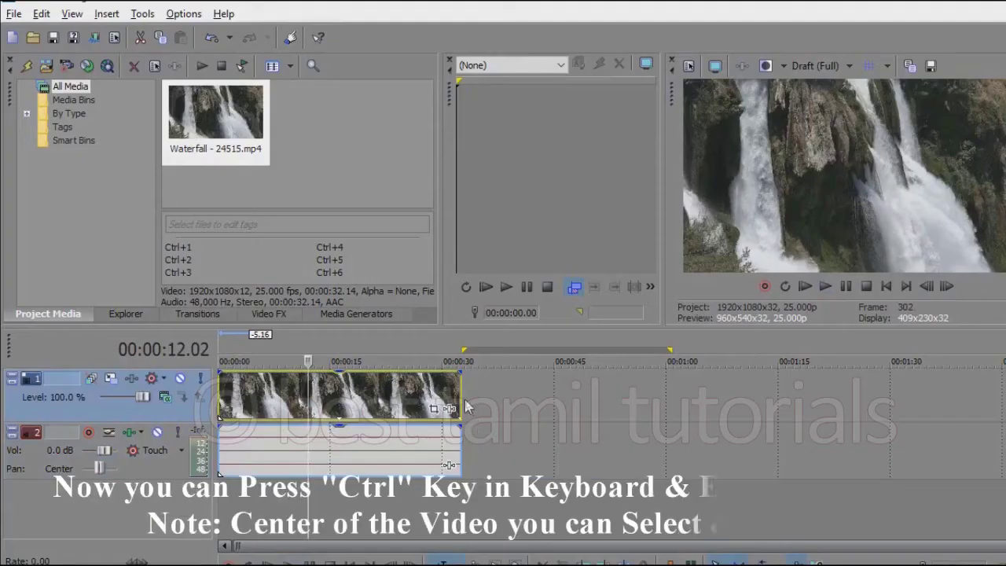
pyautogui.moveTo(461, 400); pyautogui.dragTo(978, 379)
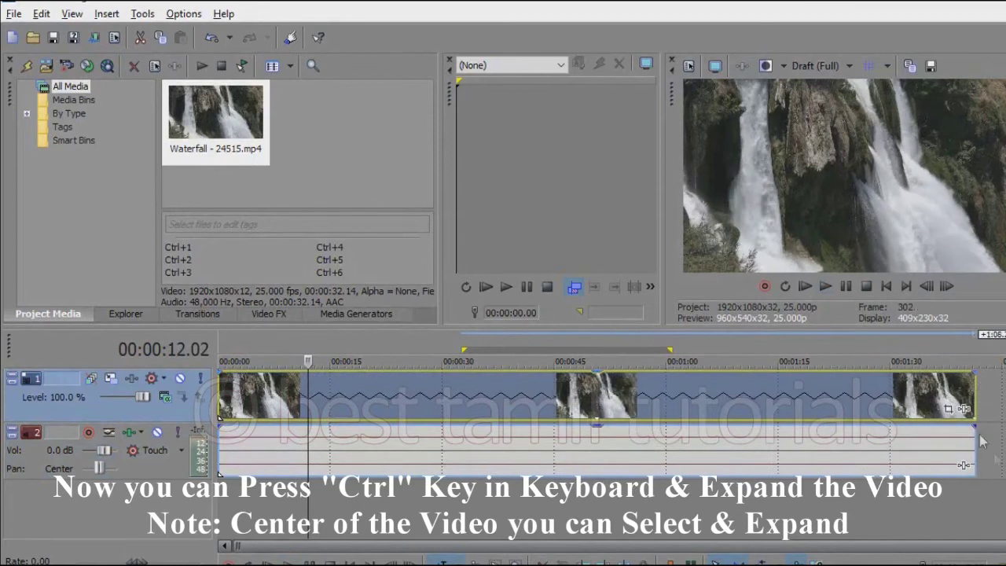
pyautogui.press('space')
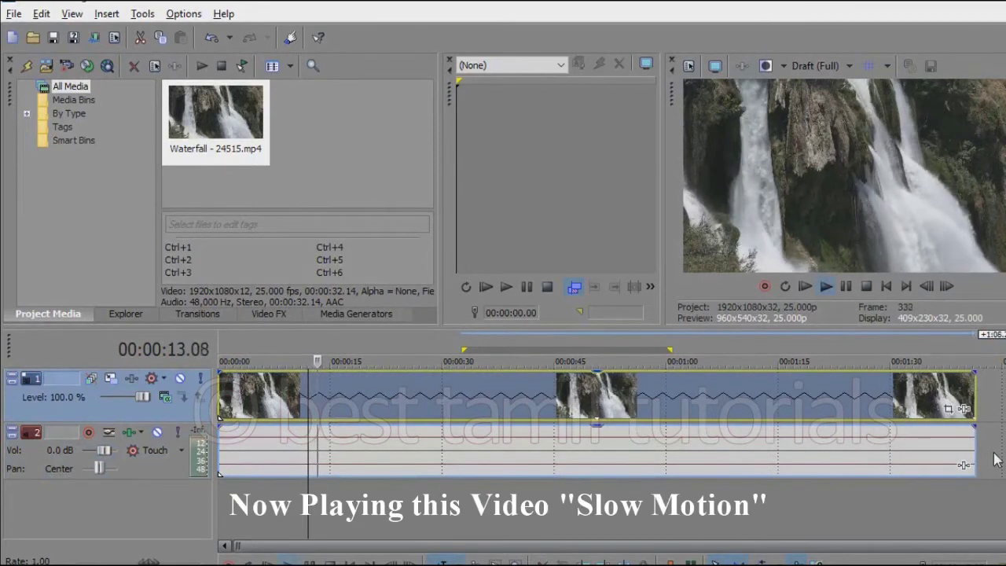
pyautogui.press('space')
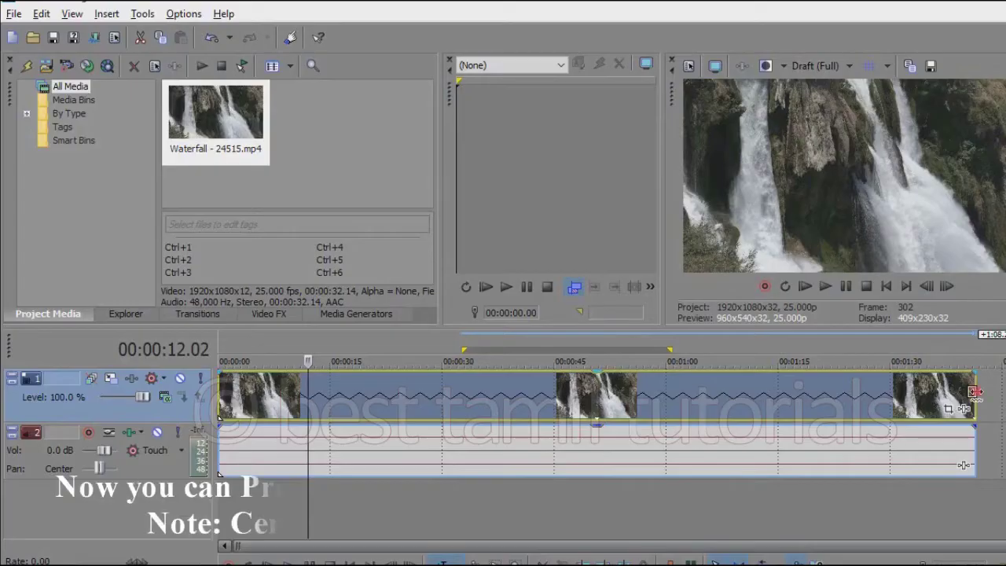
# Time-compress the waterfall clip to about 14 seconds for fast motion and play it from the beginning
pyautogui.moveTo(995, 408); pyautogui.dragTo(322, 376)
pyautogui.hotkey('ctrl', 'Home')
pyautogui.press('space')
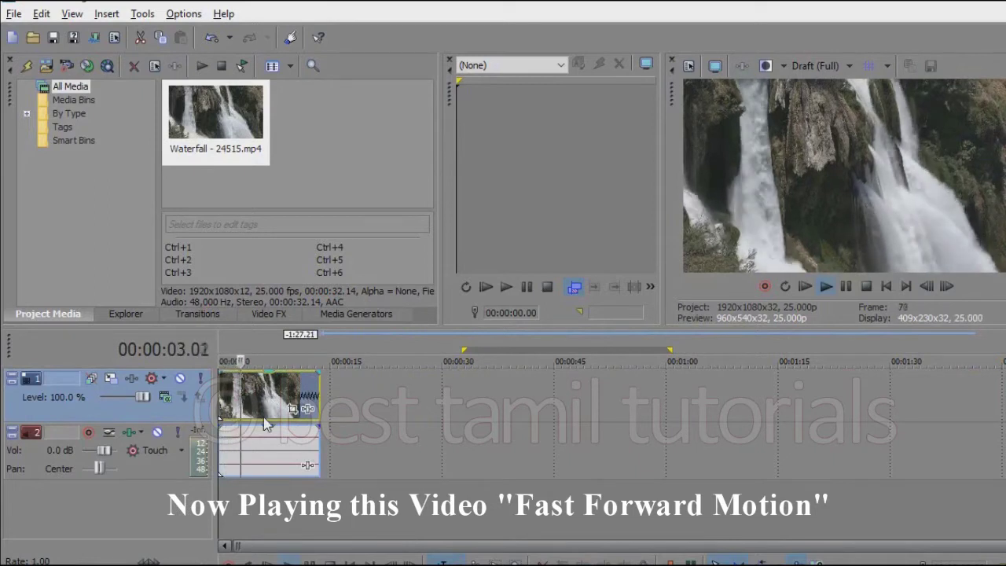
pyautogui.press('space')
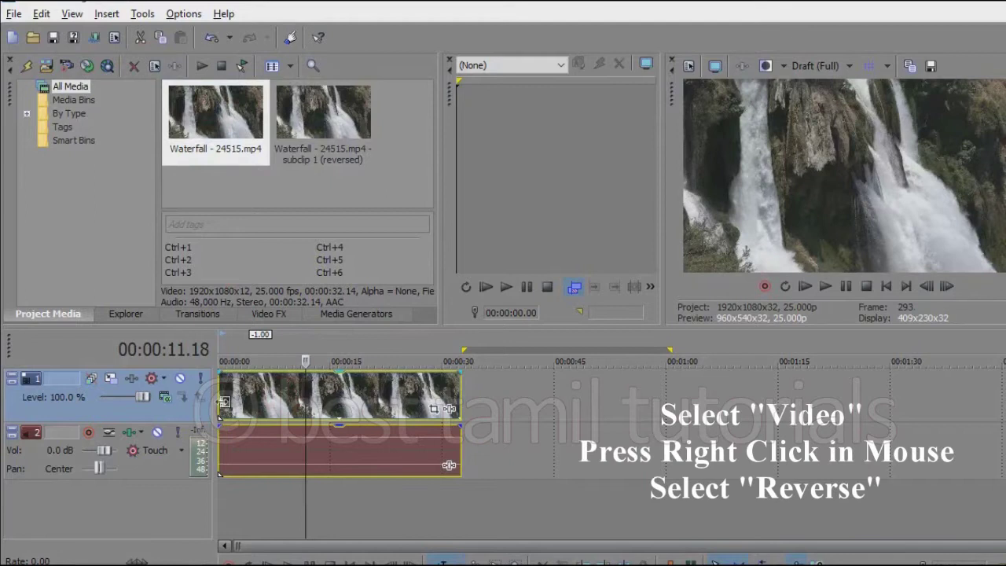
# Reverse the waterfall video clip on the timeline
pyautogui.click(269, 404)
pyautogui.rightClick(270, 404)
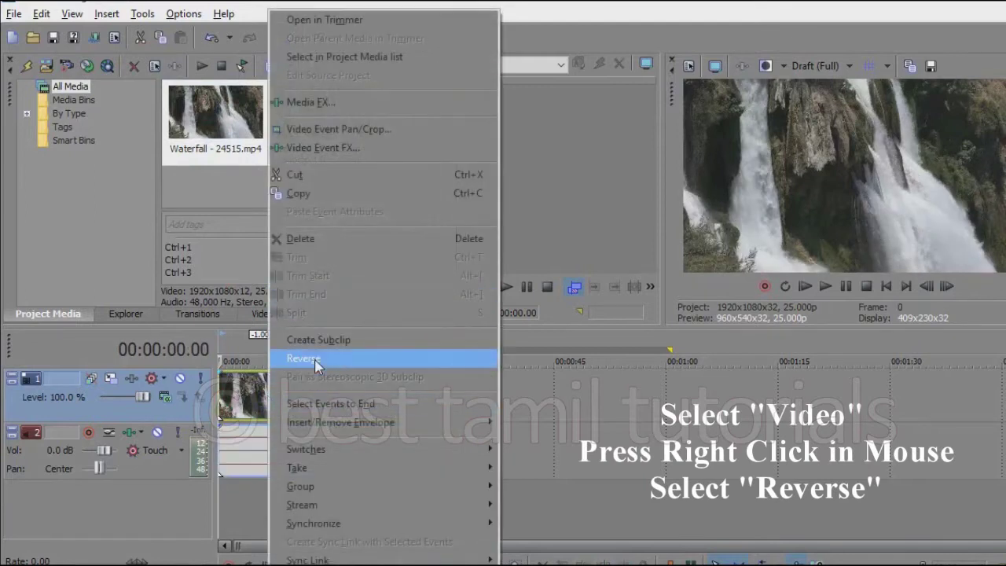
pyautogui.click(313, 366)
# Play the reversed waterfall clip, and replay it from near its beginning to check the reverse motion
pyautogui.press('space')
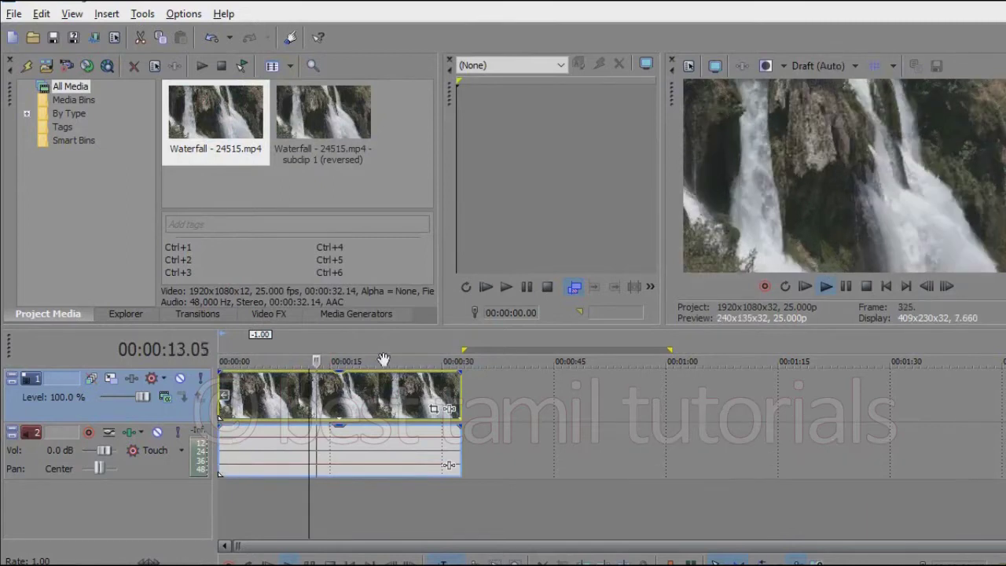
pyautogui.press('space')
pyautogui.click(225, 384)
pyautogui.press('space')
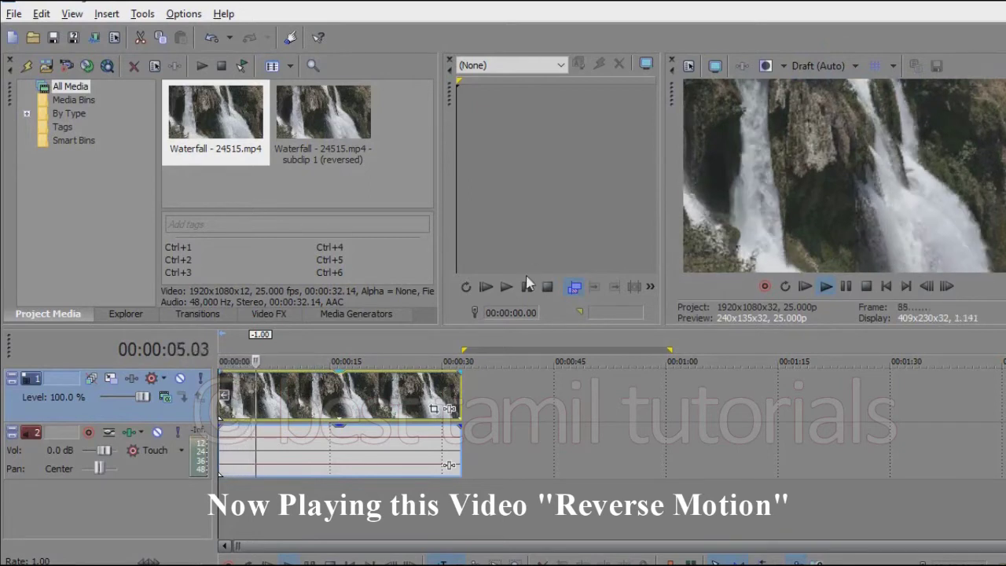
pyautogui.press('space')
pyautogui.click(714, 67)
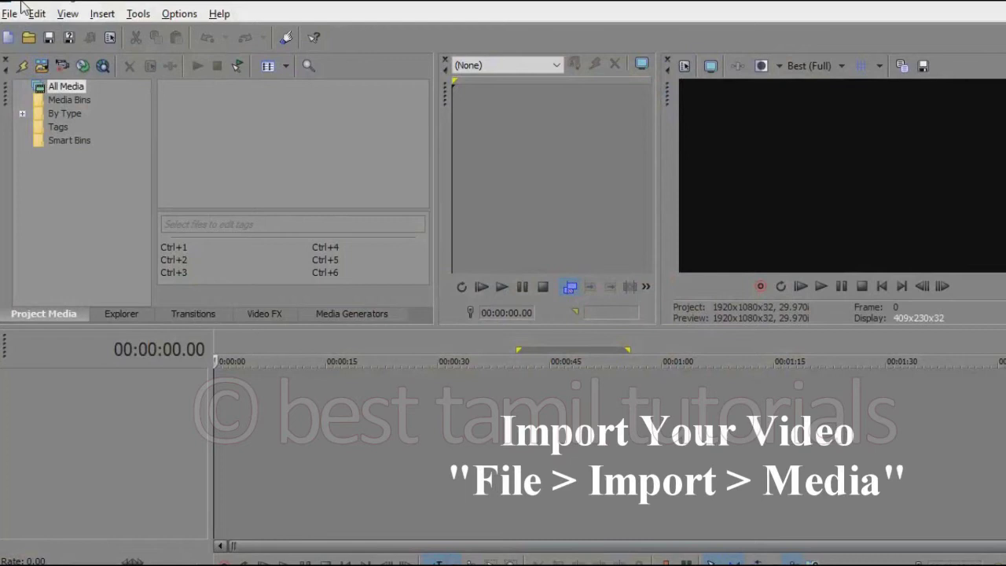
# Import the Notes - 13203 video from the Downloads folder as project media
pyautogui.click(9, 15)
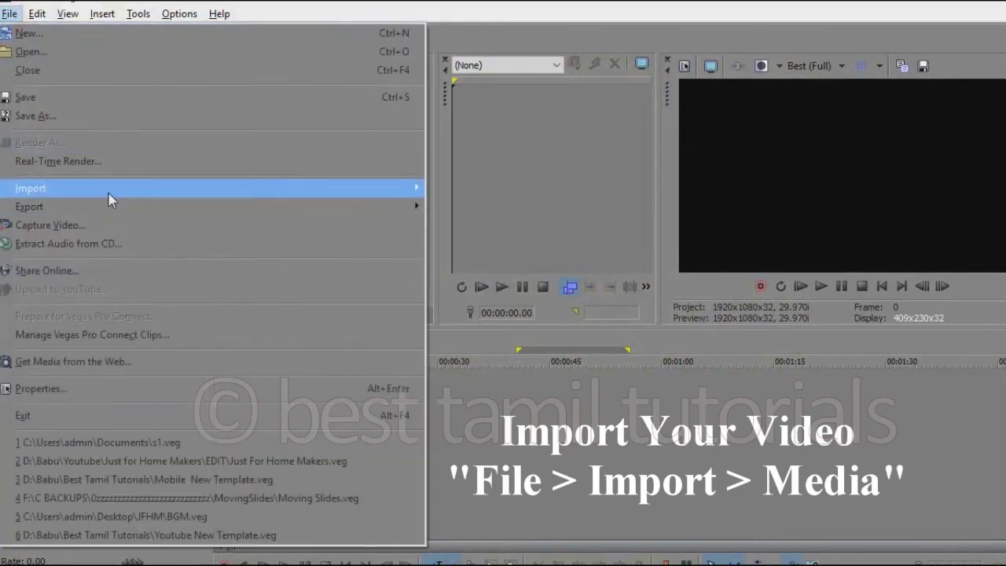
pyautogui.moveTo(110, 199)
pyautogui.click(503, 190)
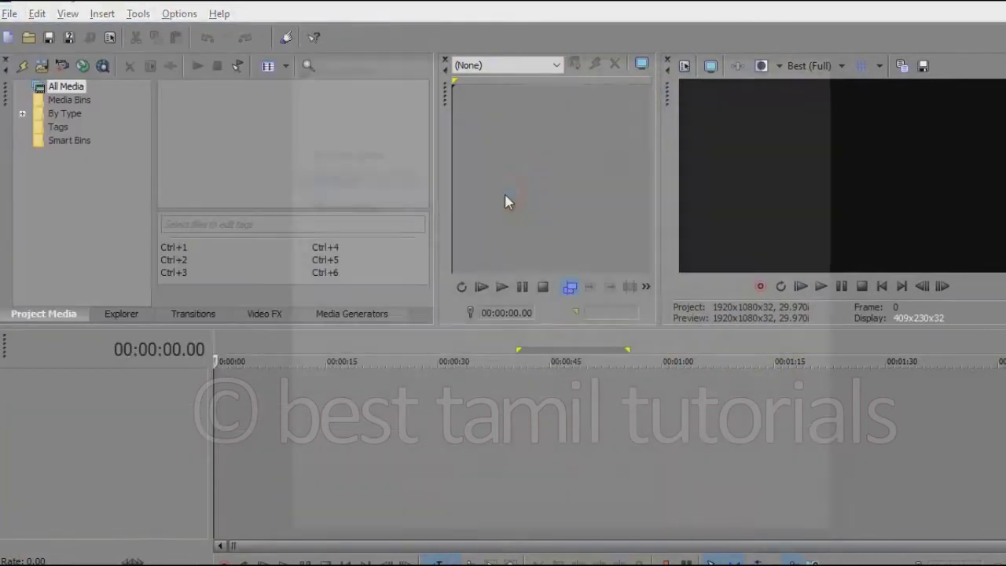
pyautogui.scroll(-1, 635, 276)
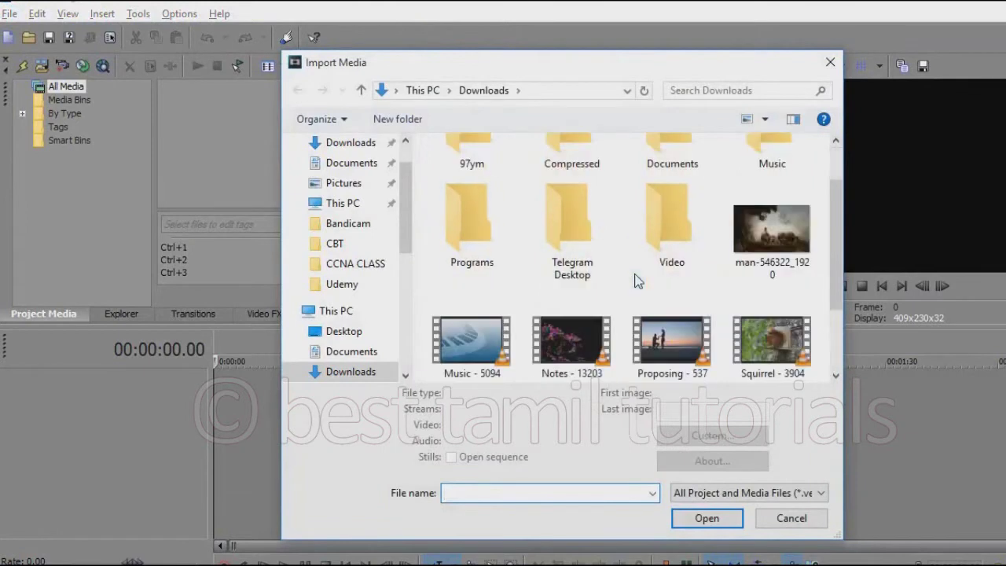
pyautogui.click(572, 342)
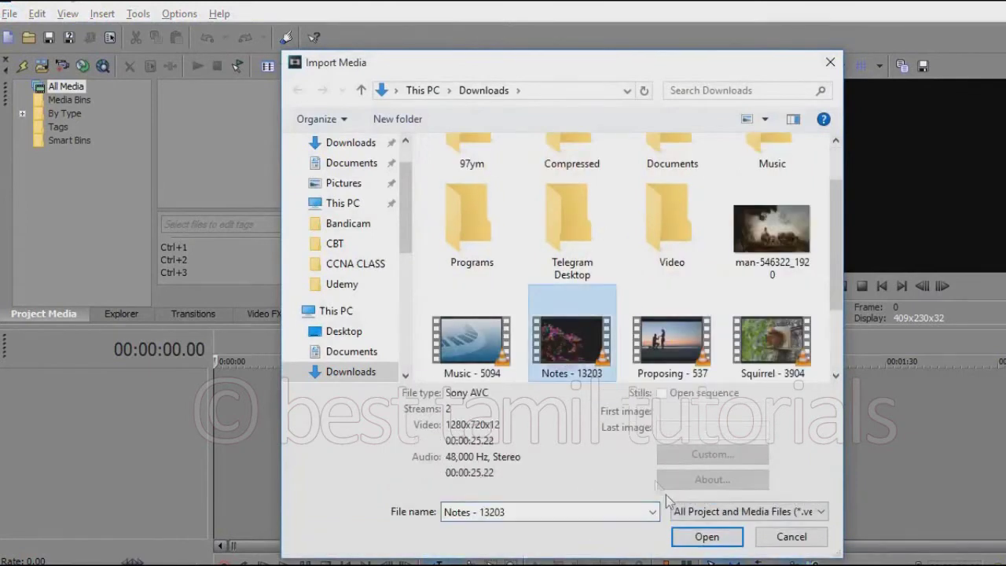
pyautogui.click(711, 536)
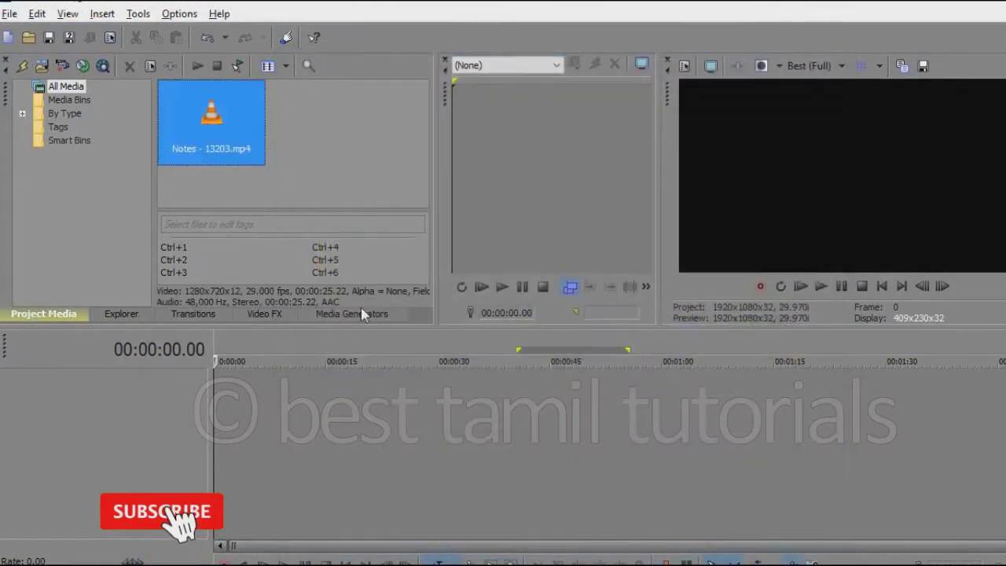
# Place the notes video at the start of the timeline, matching the project video settings to it, and select its audio clip
pyautogui.moveTo(219, 135); pyautogui.dragTo(203, 402)
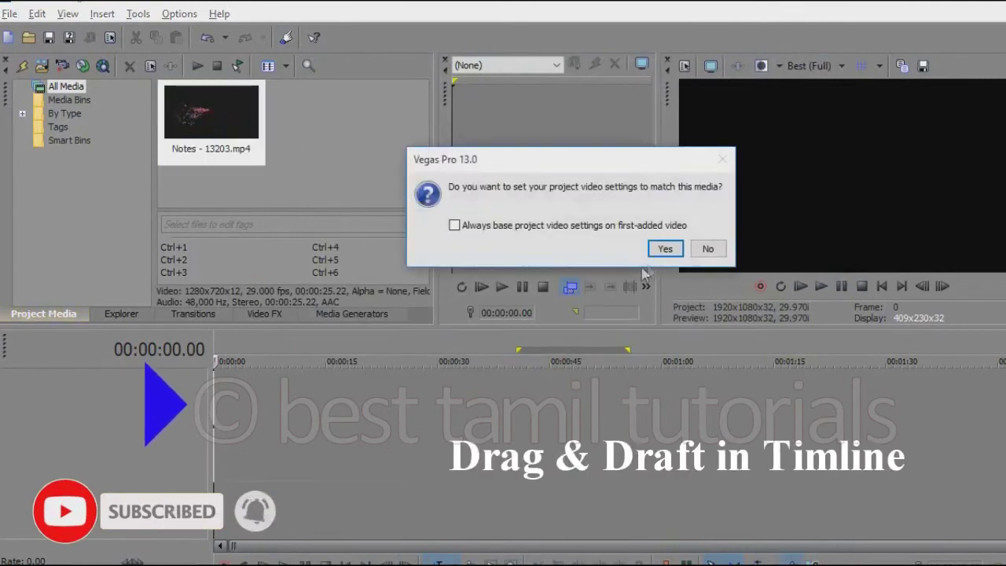
pyautogui.click(666, 247)
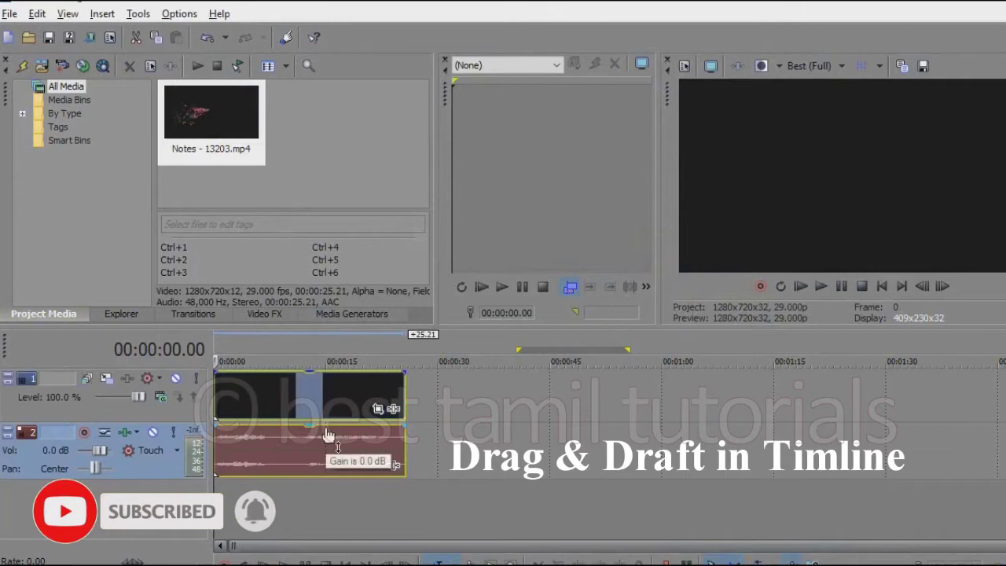
pyautogui.click(309, 455)
pyautogui.click(286, 461)
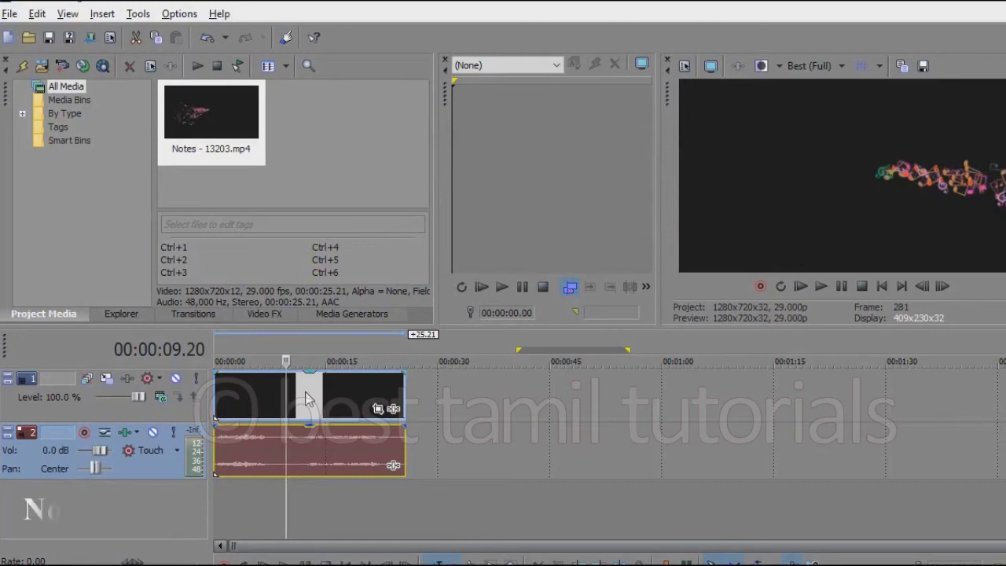
# Move the notes video and its audio to start at about 20 seconds, and ungroup the video from the audio
pyautogui.moveTo(307, 397); pyautogui.dragTo(456, 408)
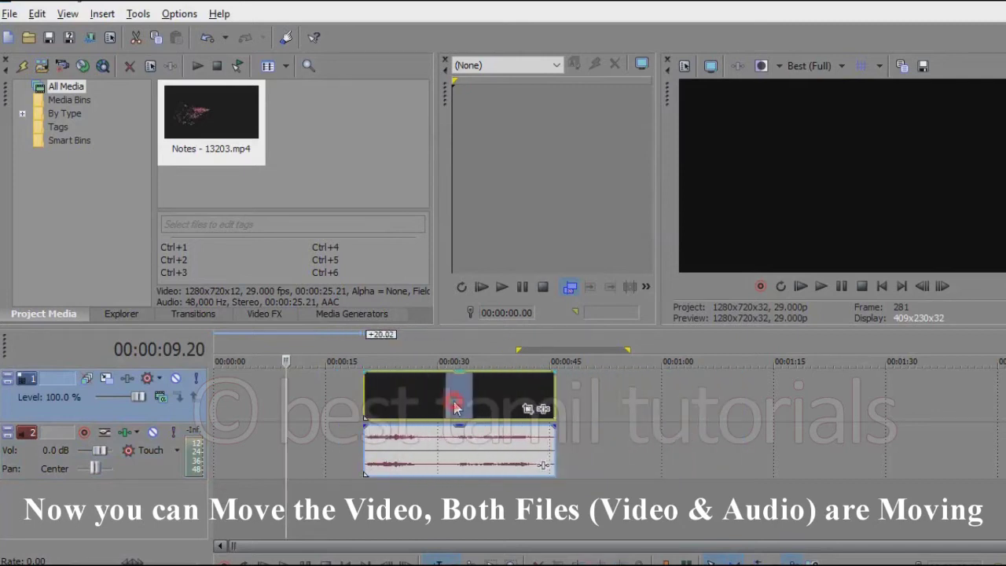
pyautogui.click(456, 407)
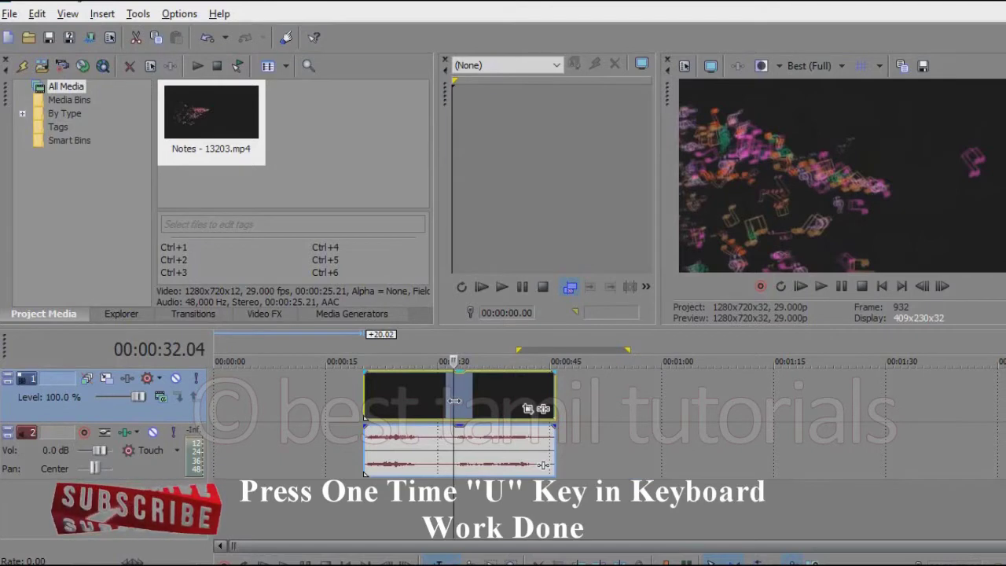
pyautogui.press('u')
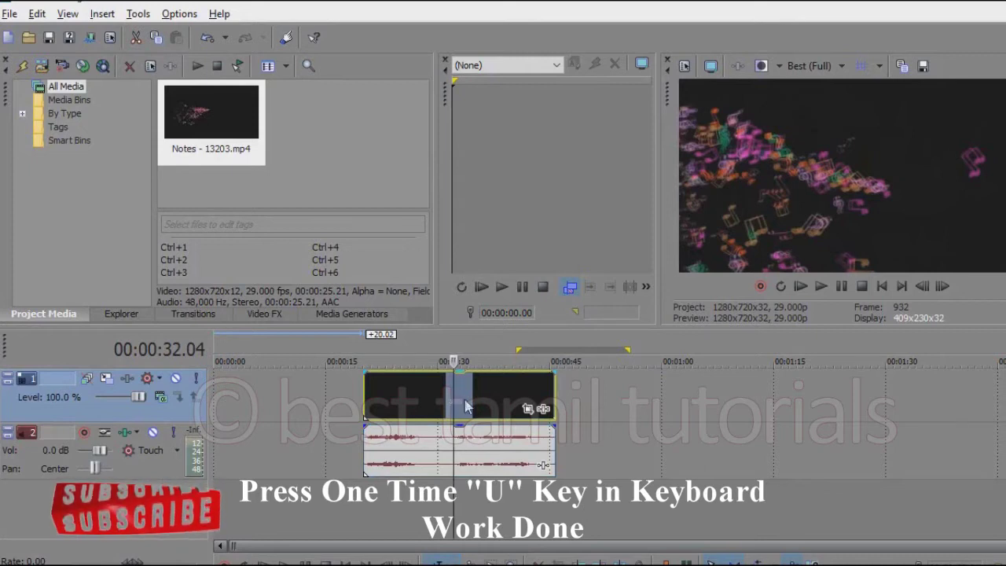
# Move the notes video alone to start at about 57 seconds, and its separated audio back to about 12 seconds
pyautogui.moveTo(509, 403); pyautogui.dragTo(787, 404)
pyautogui.moveTo(491, 469); pyautogui.dragTo(429, 454)
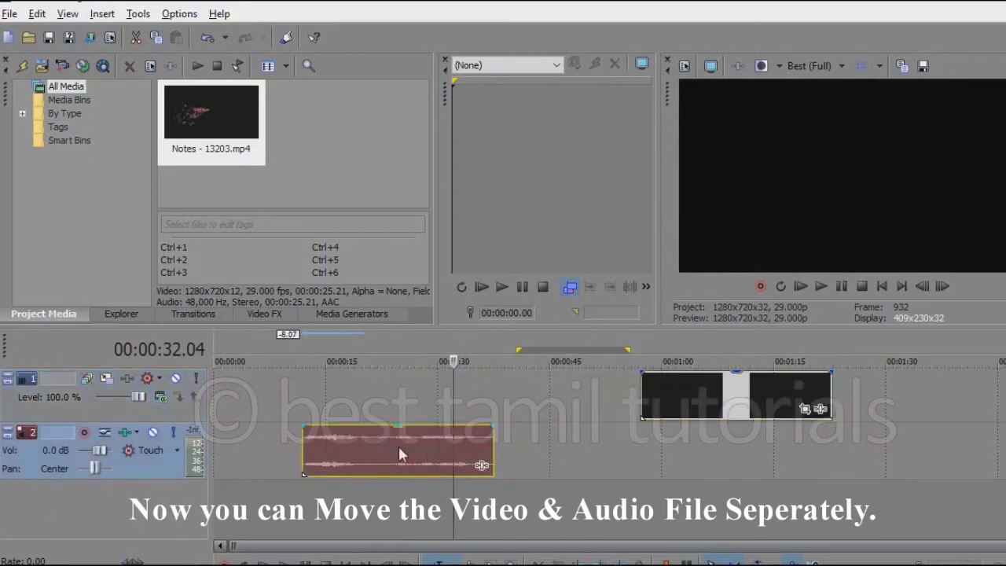
pyautogui.click(349, 403)
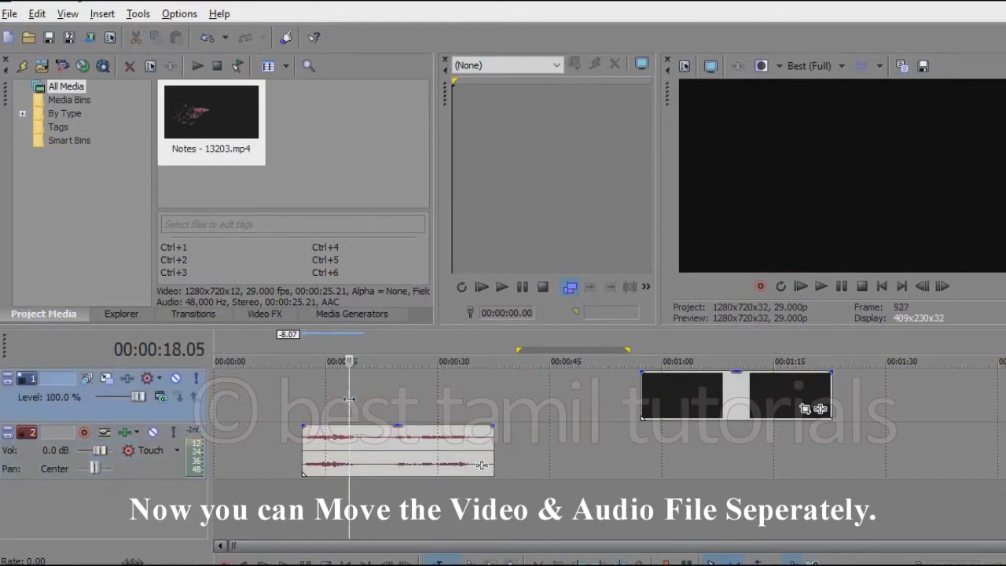
# Move the notes video further along to start at about 1:06, and play a moment of it from near its beginning
pyautogui.moveTo(717, 405); pyautogui.dragTo(865, 393)
pyautogui.moveTo(717, 383); pyautogui.dragTo(715, 381)
pyautogui.press('space')
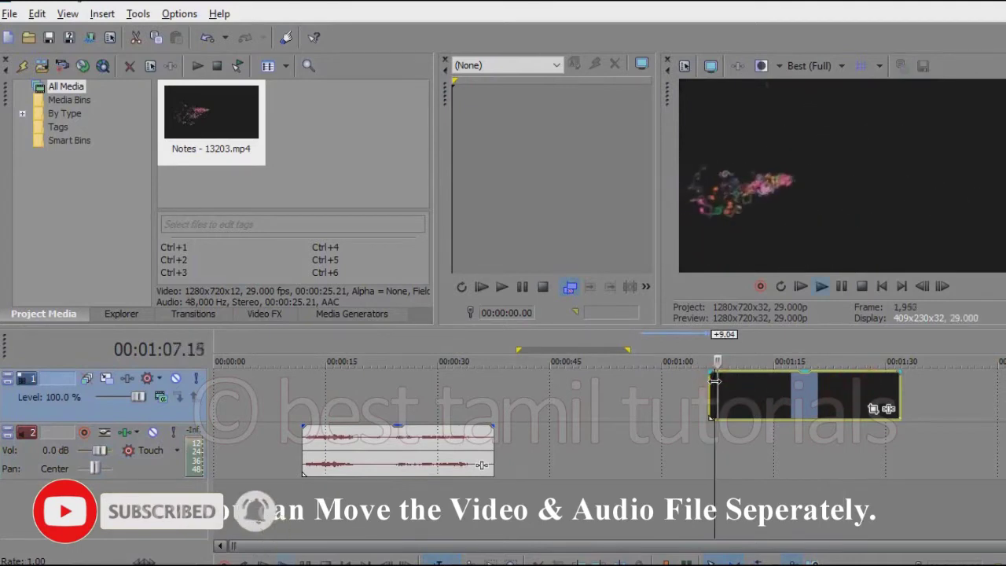
pyautogui.press('space')
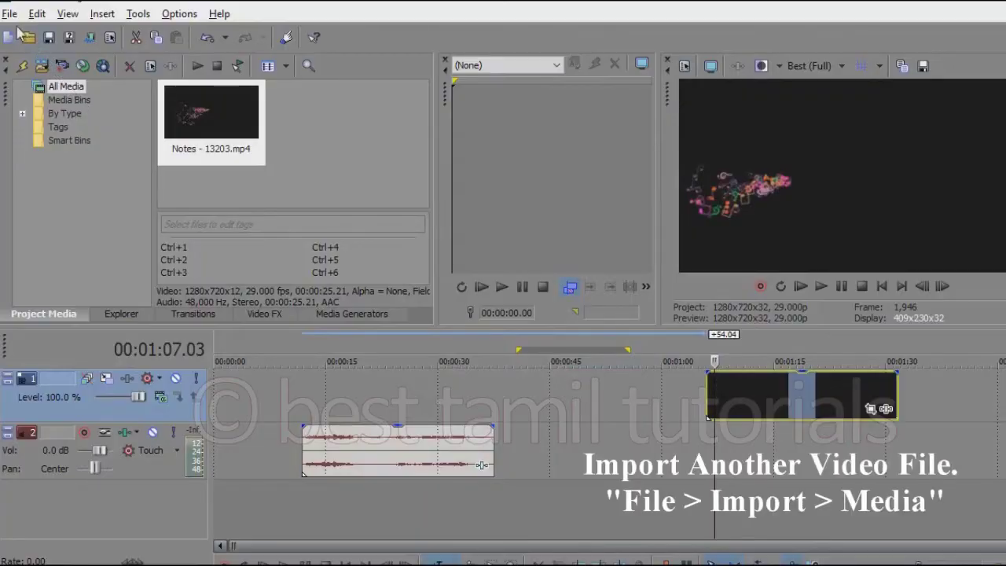
# Import the Proposing - 537 video from the Downloads folder as project media
pyautogui.click(10, 16)
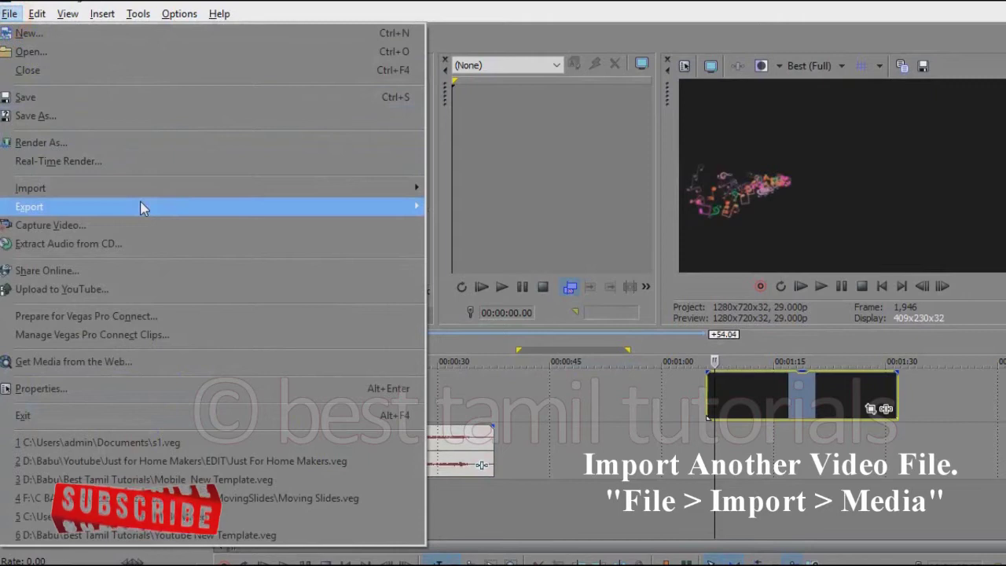
pyautogui.moveTo(338, 194)
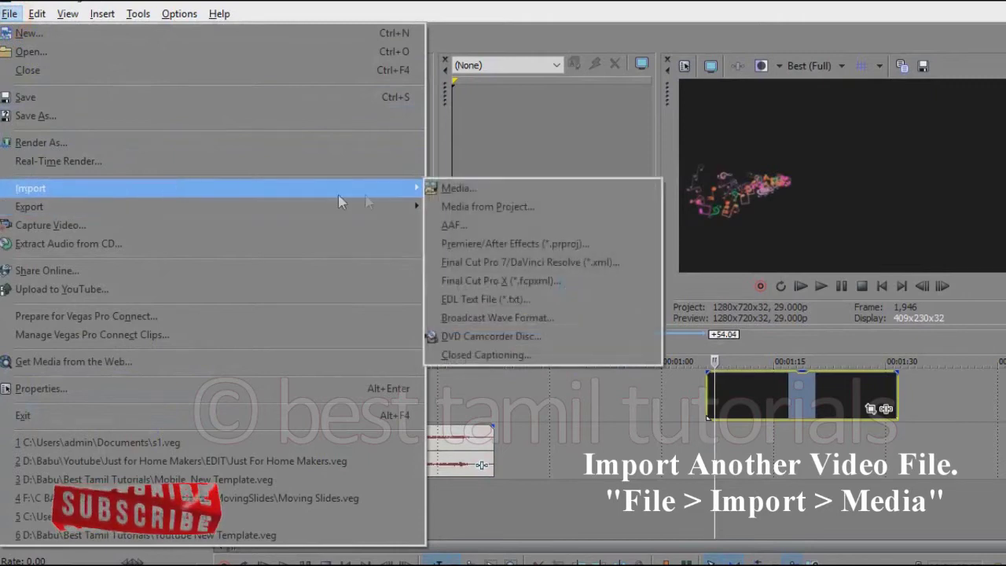
pyautogui.click(434, 194)
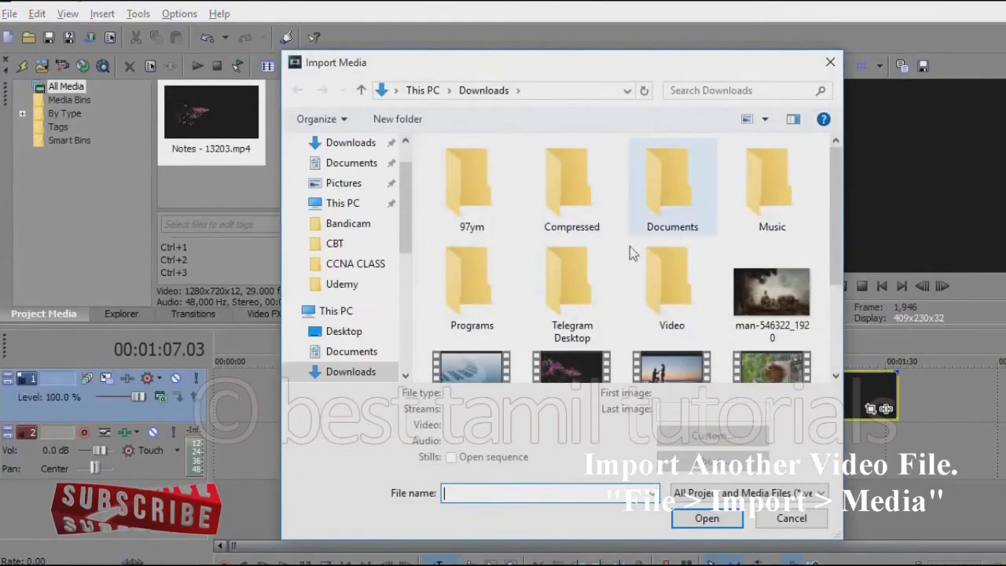
pyautogui.click(648, 364)
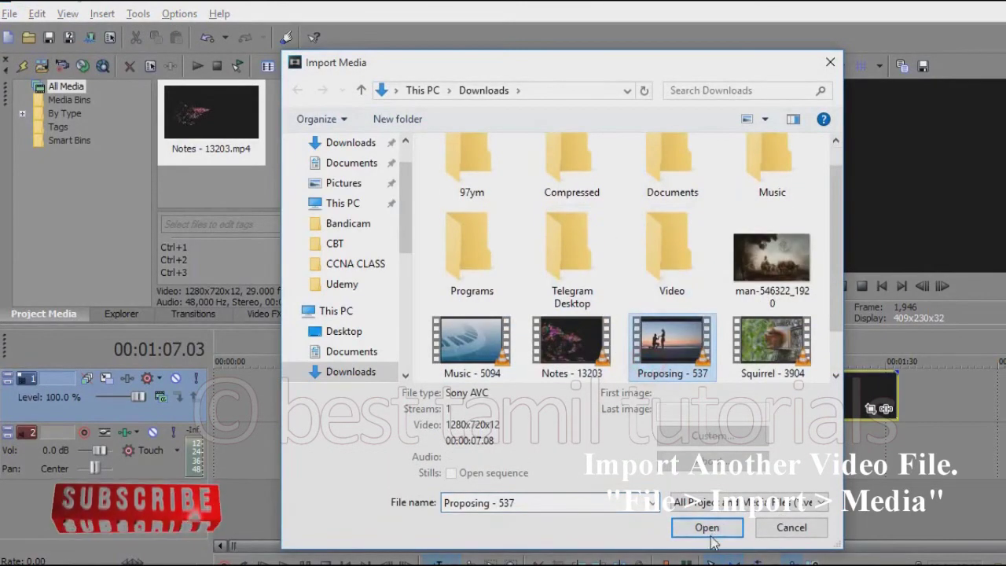
pyautogui.click(707, 533)
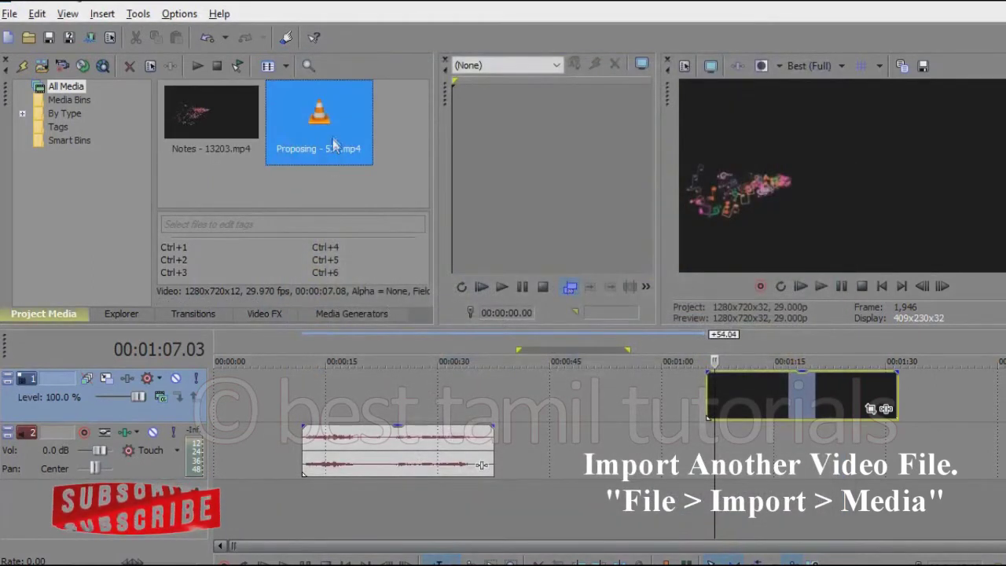
# Place the Proposing - 537 video directly above the start of the notes audio at about 12 seconds, and group the two clips
pyautogui.moveTo(334, 144); pyautogui.dragTo(321, 402)
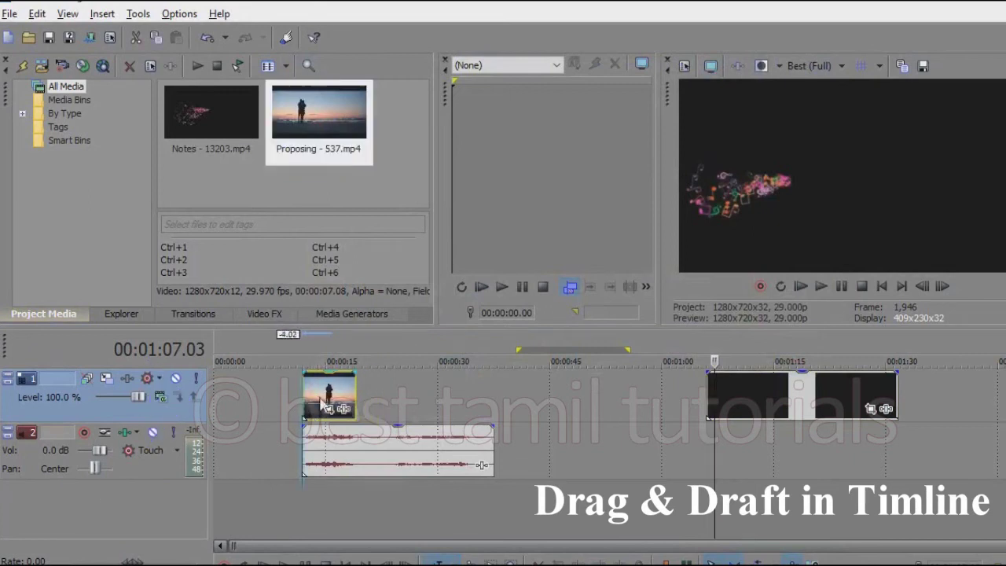
pyautogui.click(370, 456)
pyautogui.keyDown('ctrl'); pyautogui.click(322, 390); pyautogui.keyUp('ctrl')
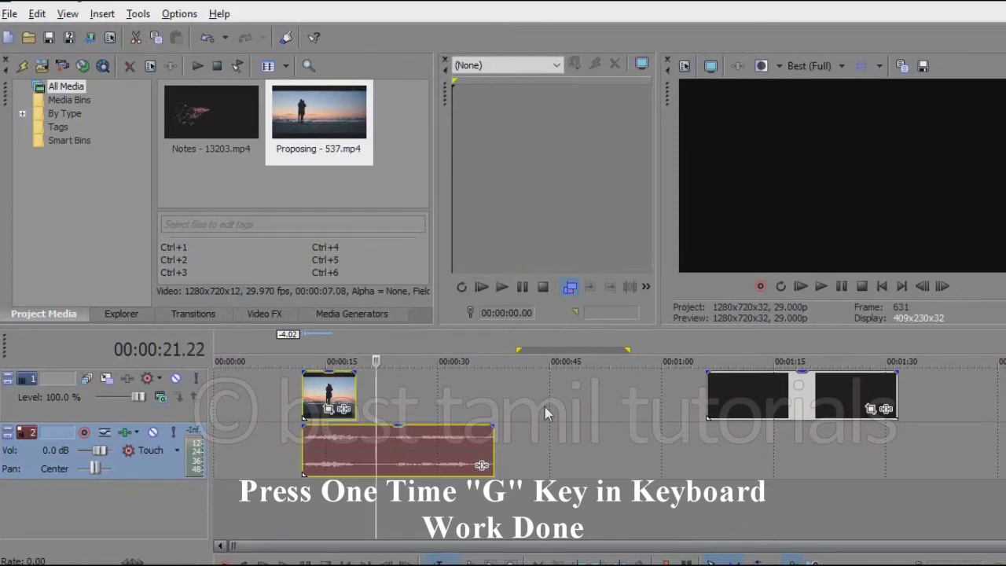
pyautogui.click(512, 398)
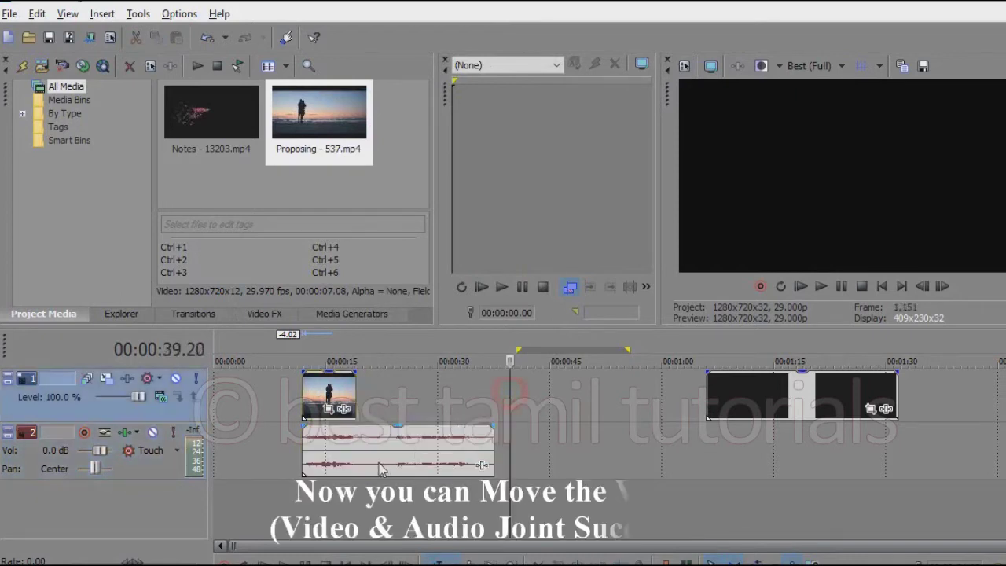
# Move the grouped proposing video and notes audio back to start at about 8 seconds, and shift them forward along the timeline
pyautogui.moveTo(368, 462); pyautogui.dragTo(337, 444)
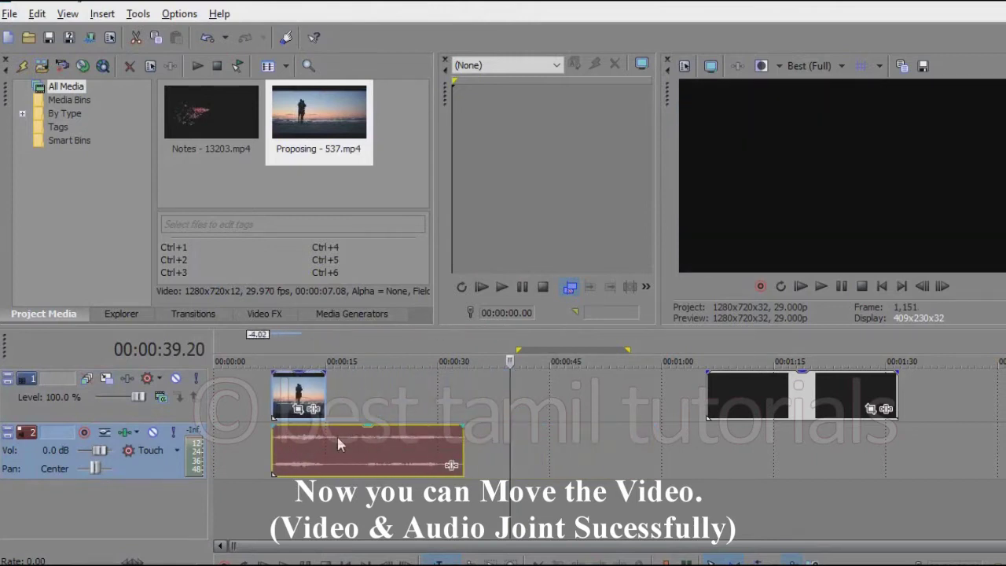
pyautogui.click(275, 445)
pyautogui.click(307, 442)
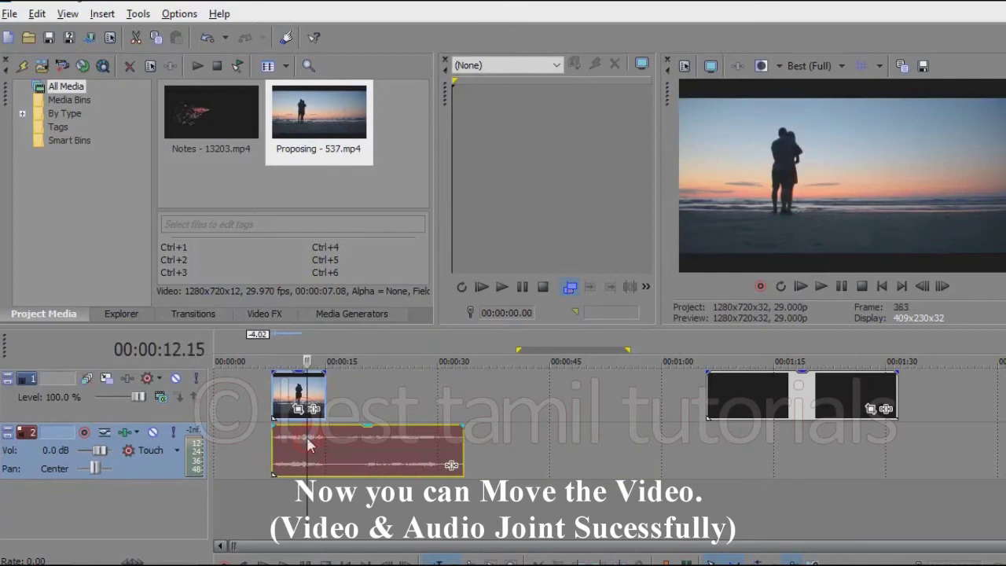
pyautogui.moveTo(348, 447); pyautogui.dragTo(455, 430)
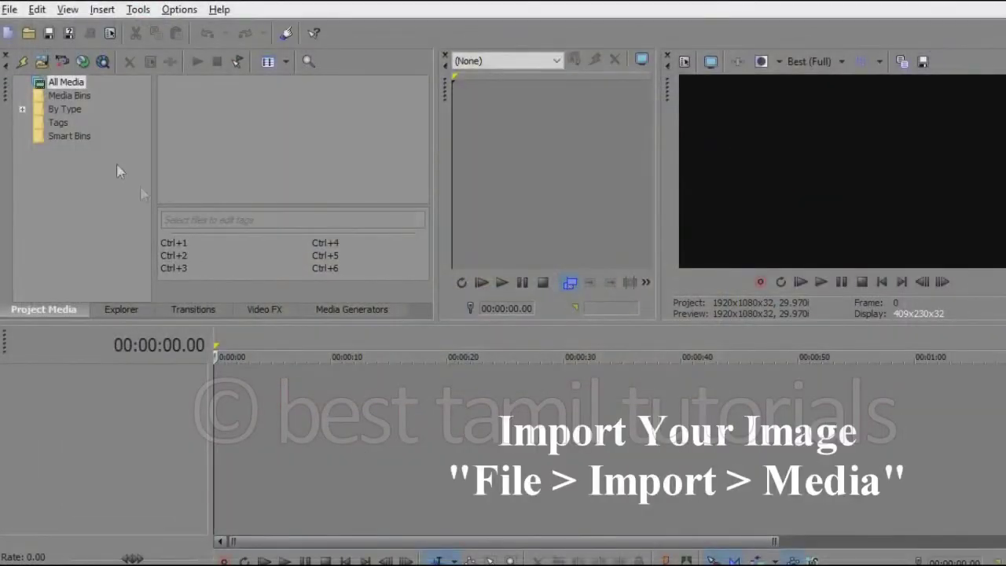
# Import the image art-1839006_1920 from the Downloads folder into the new empty project
pyautogui.click(6, 10)
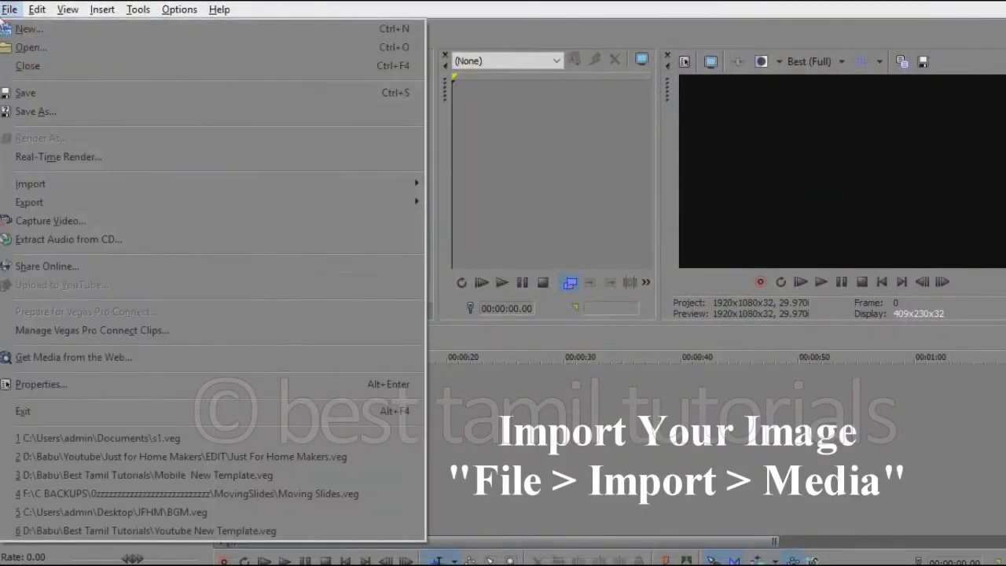
pyautogui.moveTo(250, 185)
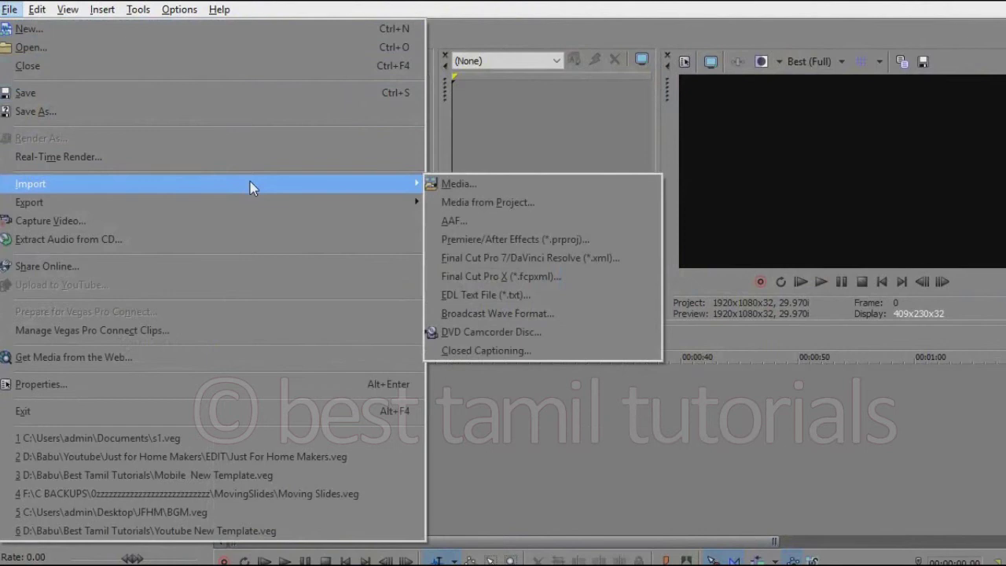
pyautogui.click(474, 191)
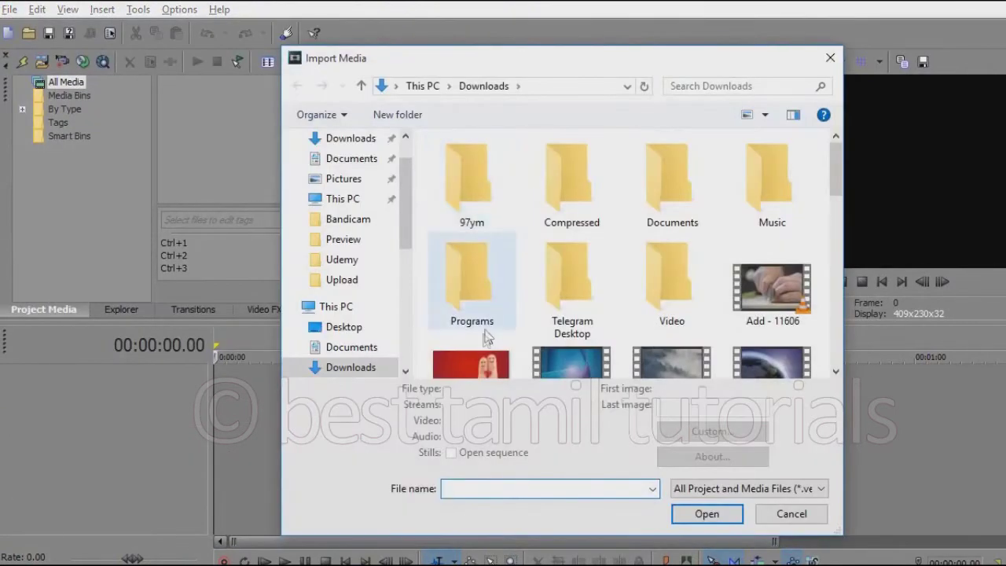
pyautogui.click(479, 363)
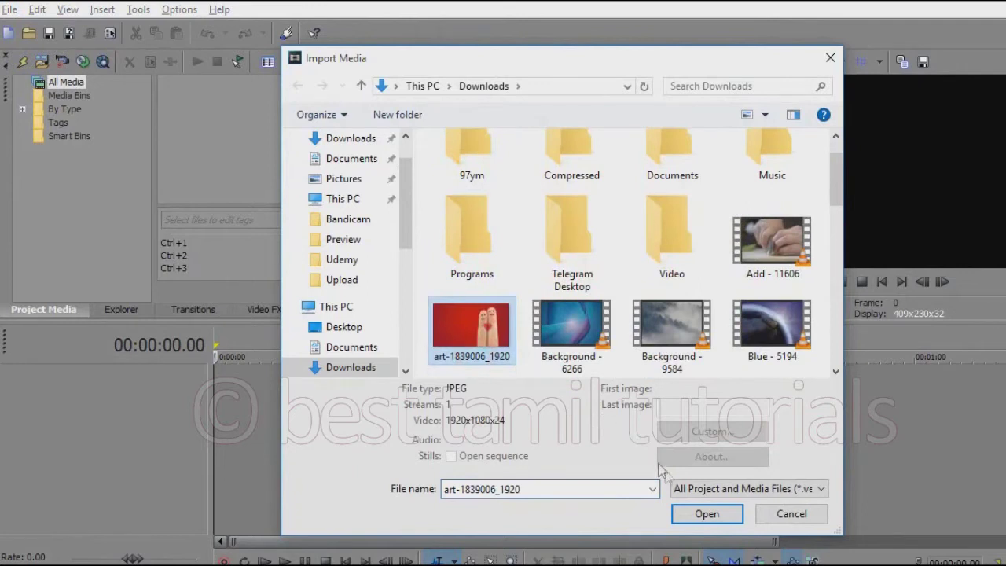
pyautogui.click(707, 515)
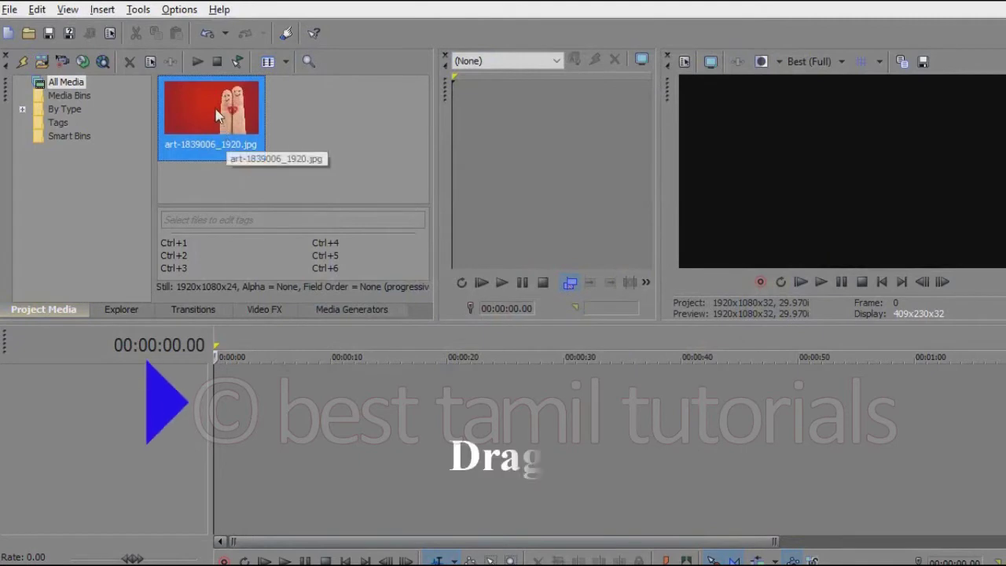
# Place the art-1839006_1920 image at the start of the timeline and open its Event Pan/Crop settings
pyautogui.moveTo(220, 176); pyautogui.dragTo(221, 379)
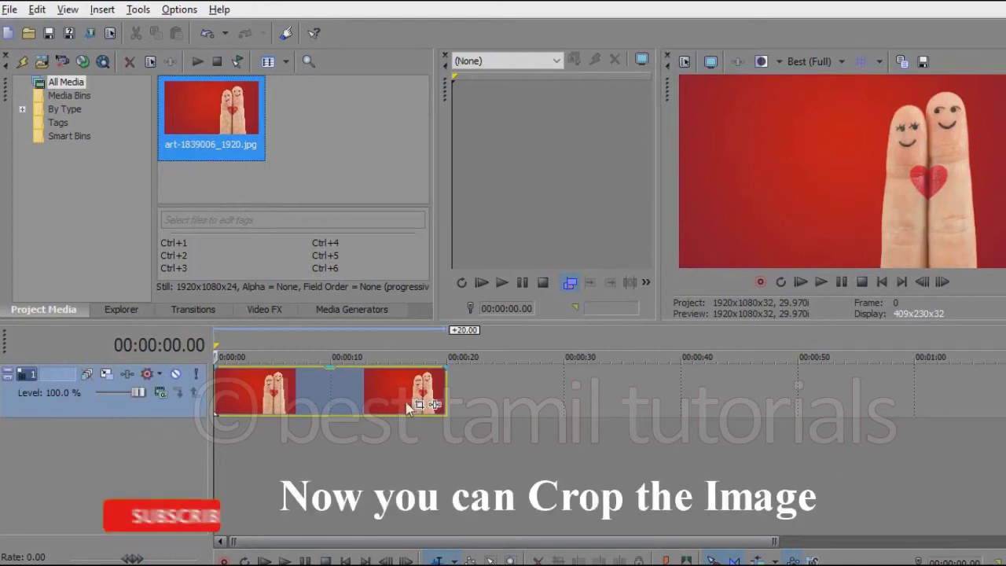
pyautogui.scroll(4, 409, 405)
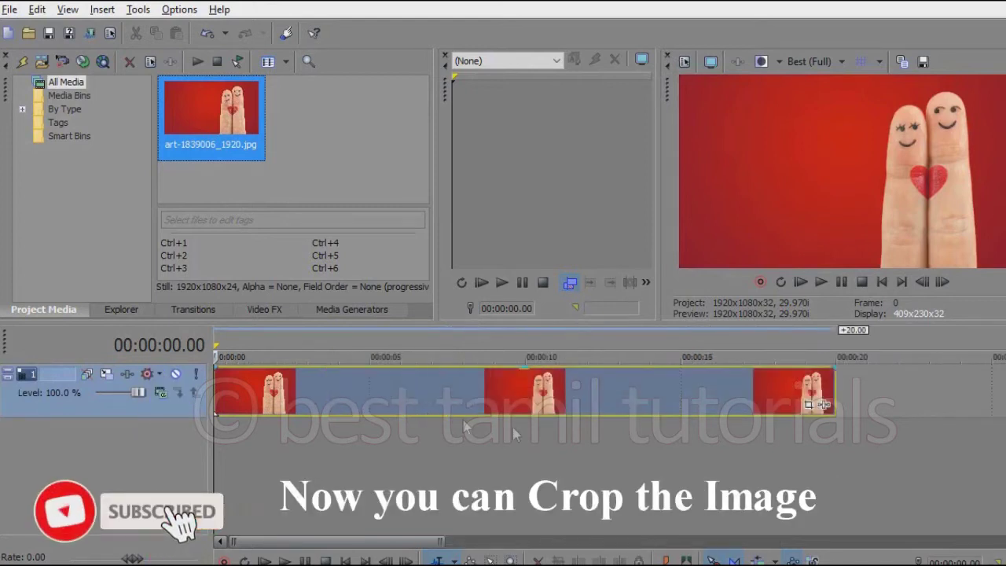
pyautogui.scroll(-2, 628, 430)
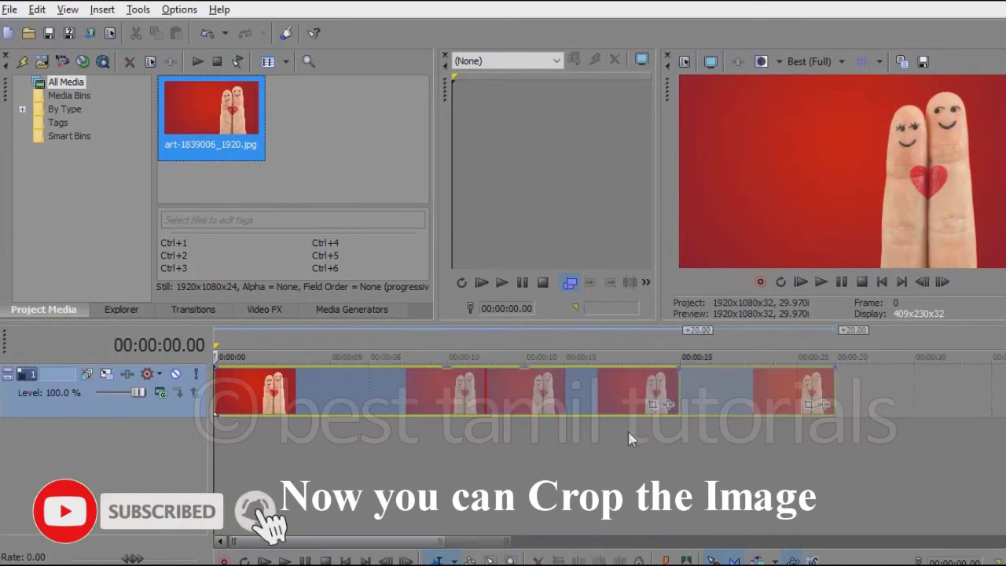
pyautogui.scroll(-2, 514, 413)
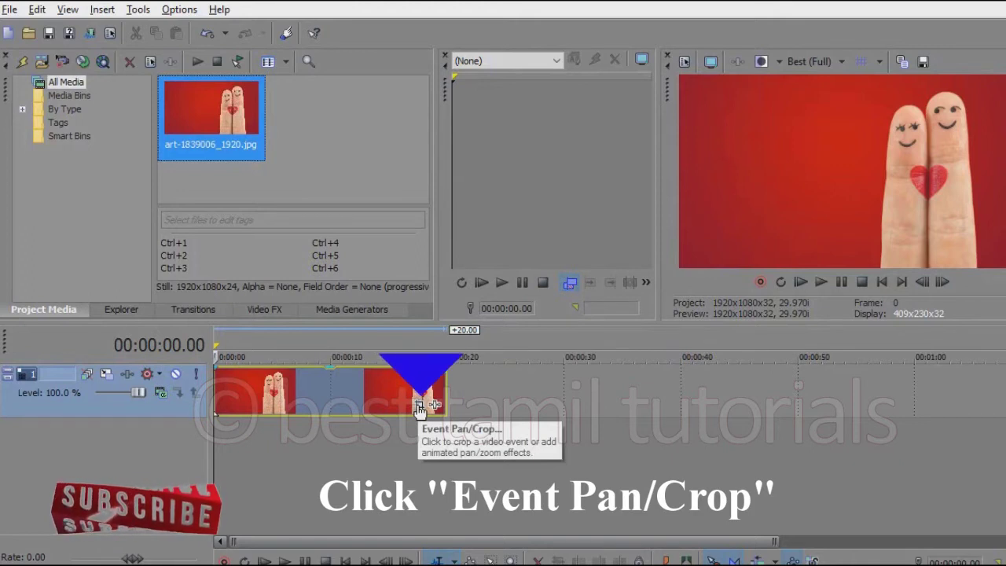
pyautogui.click(418, 407)
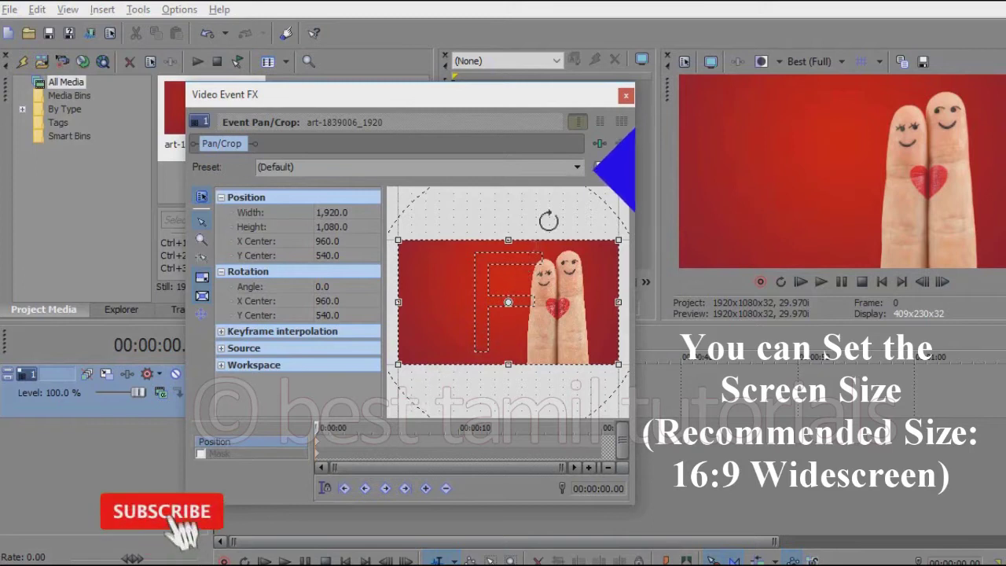
# Try the 1.85:1 Academy, 4:3 Standard TV and 1:1 Square aspect ratio presets on the image's crop
pyautogui.click(574, 167)
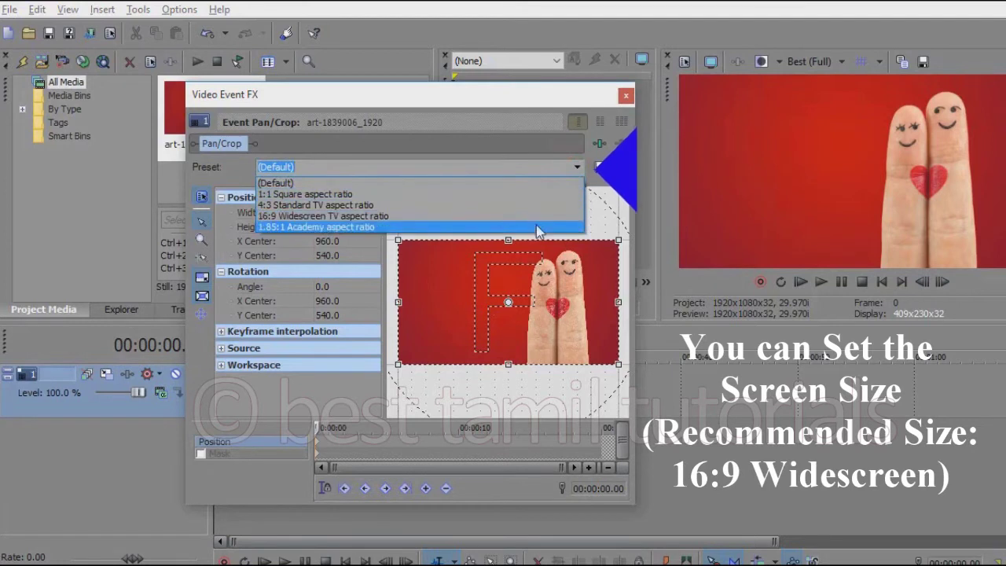
pyautogui.click(536, 228)
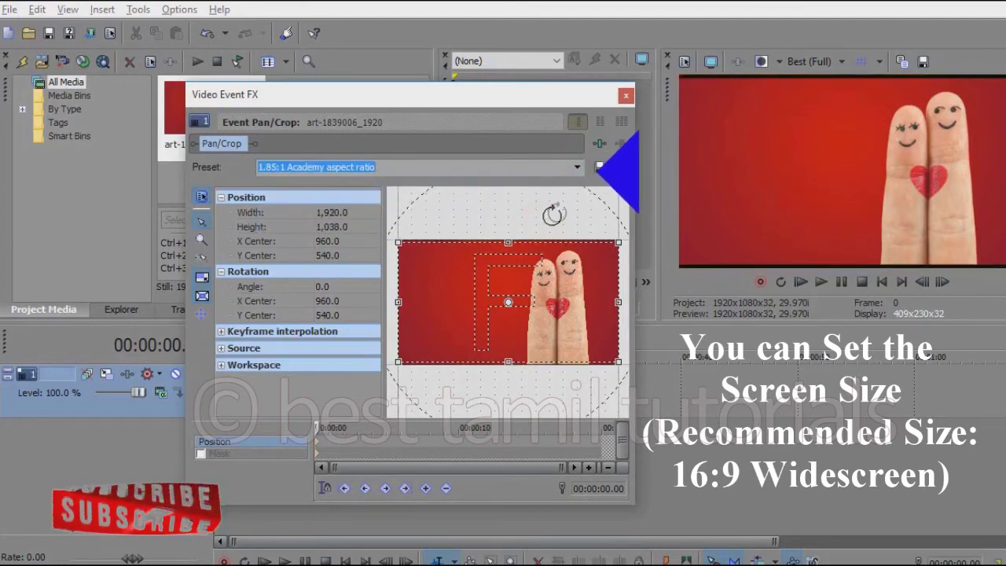
pyautogui.click(578, 169)
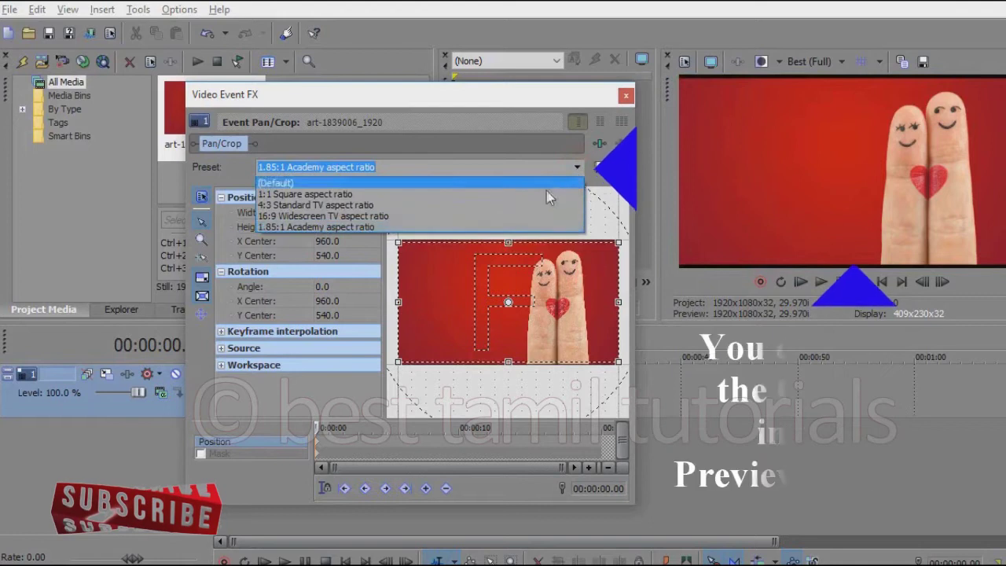
pyautogui.click(537, 204)
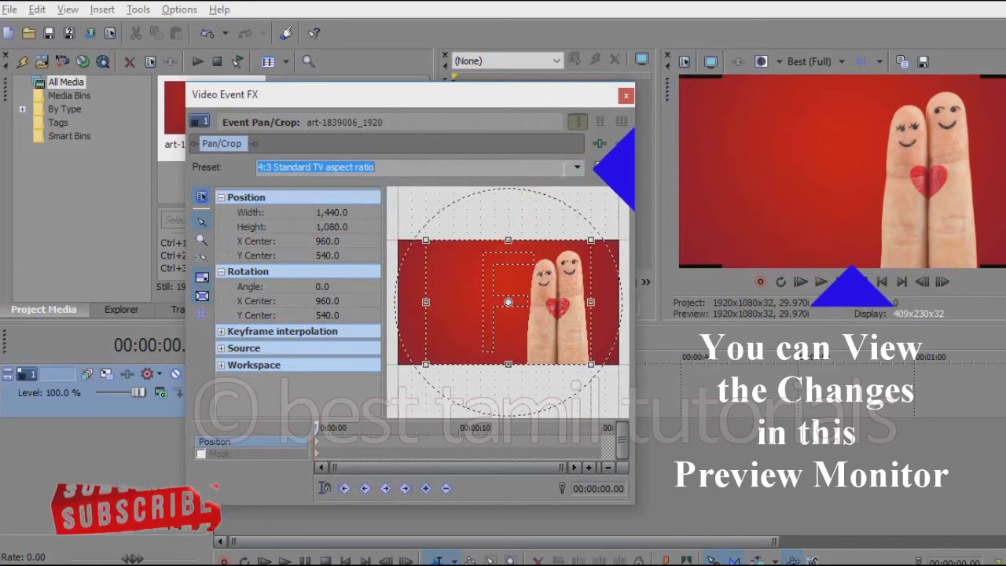
pyautogui.click(577, 169)
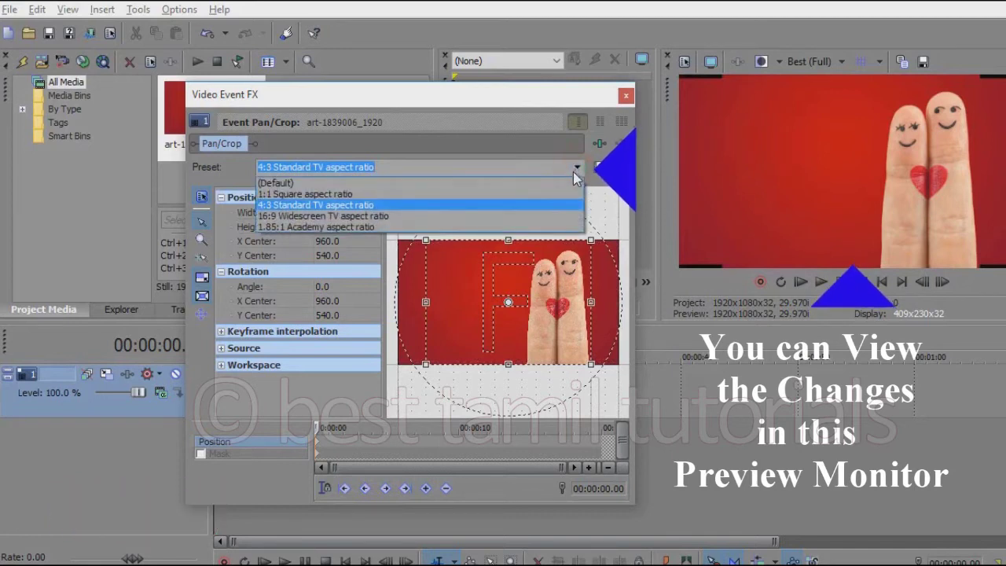
pyautogui.click(518, 195)
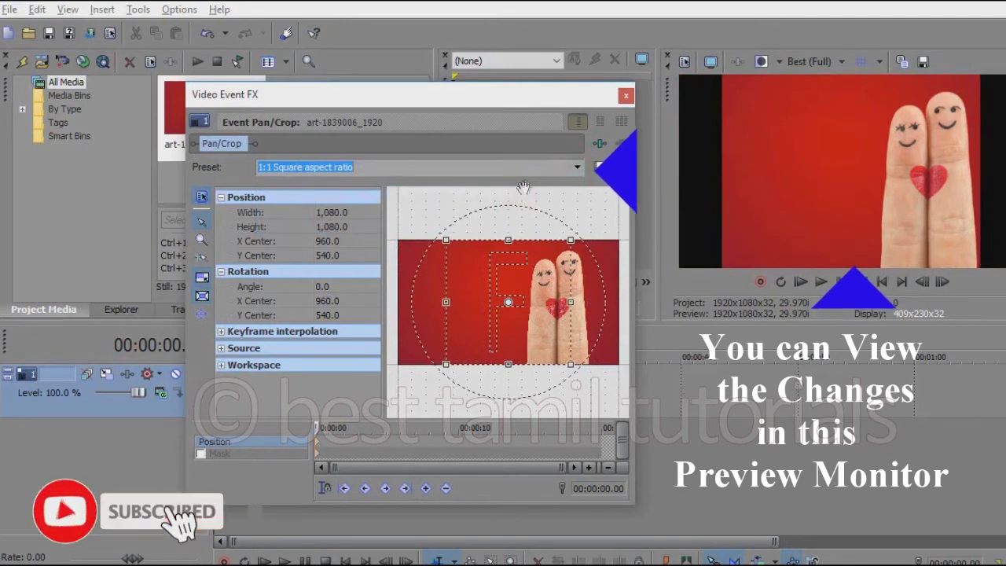
# Apply the 16:9 Widescreen TV aspect ratio preset to the image's crop
pyautogui.click(578, 170)
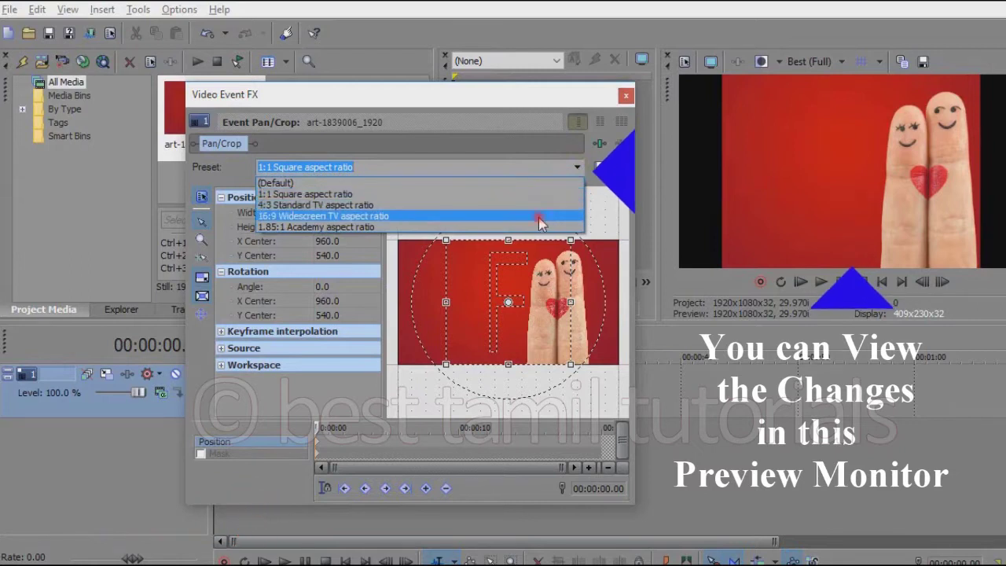
pyautogui.click(539, 215)
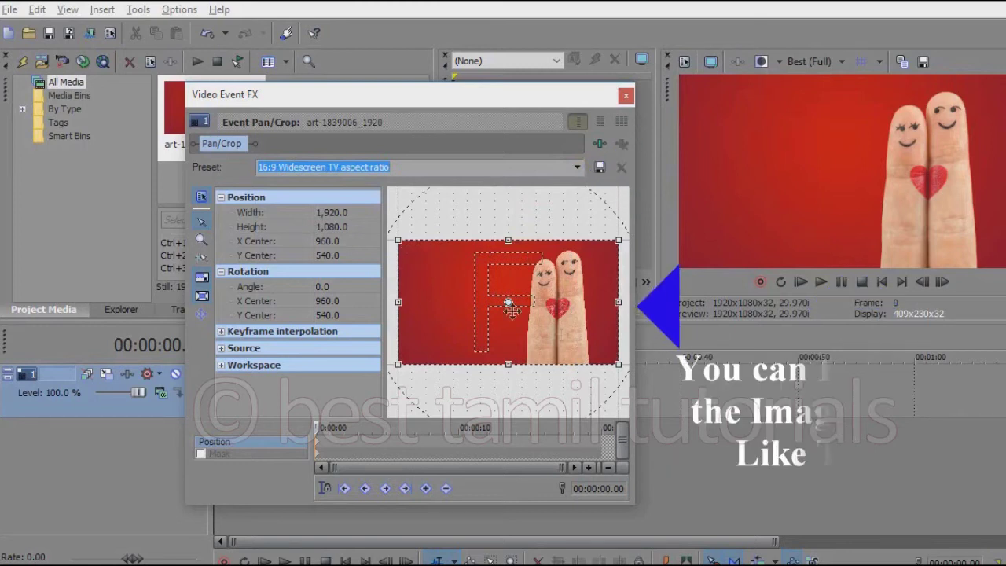
# Shrink the image's crop frame to about 1,503 by 845 and move its centre to about X 1,202, Y 489
pyautogui.click(615, 362)
pyautogui.moveTo(616, 362); pyautogui.dragTo(596, 351)
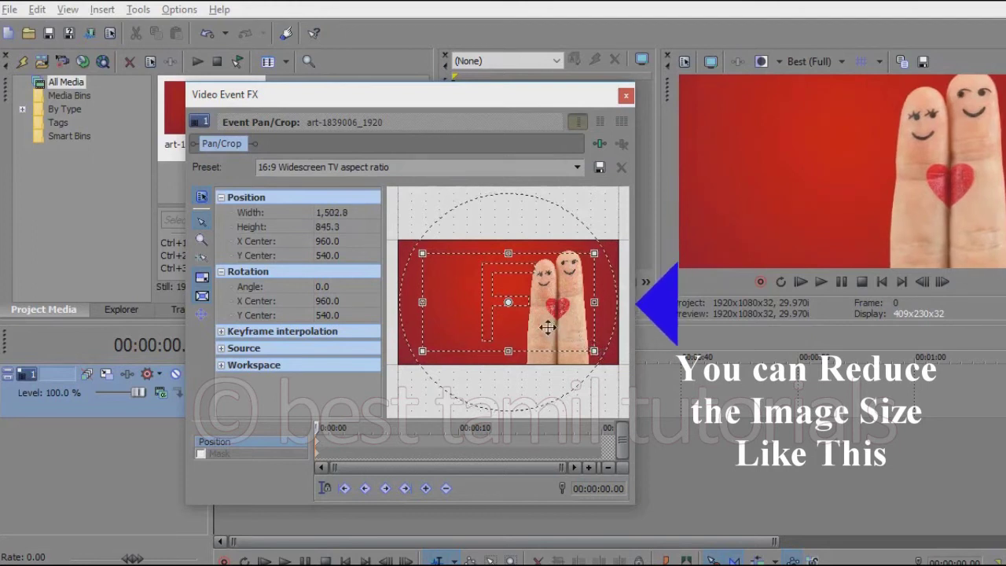
pyautogui.moveTo(548, 328); pyautogui.dragTo(576, 322)
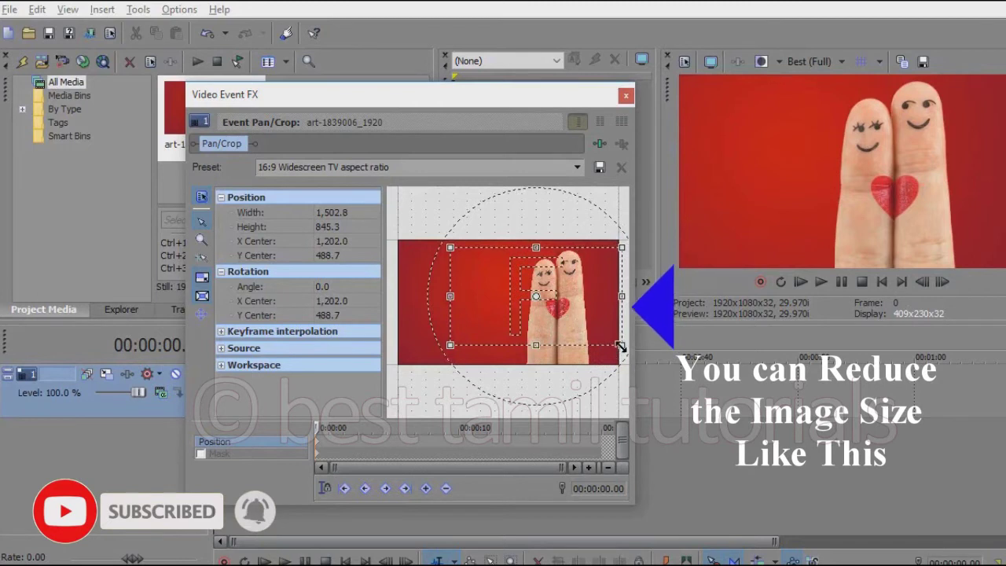
# Shrink the image's crop frame proportionally to about 1,190 by 669 and move its centre to about X 1,261, Y 357
pyautogui.moveTo(622, 344); pyautogui.dragTo(608, 336)
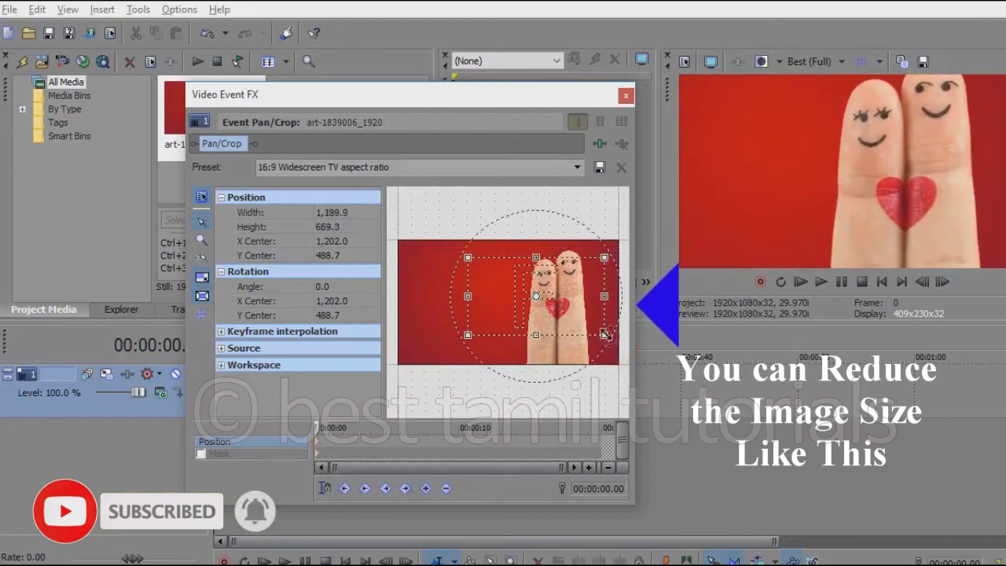
pyautogui.moveTo(571, 317); pyautogui.dragTo(583, 301)
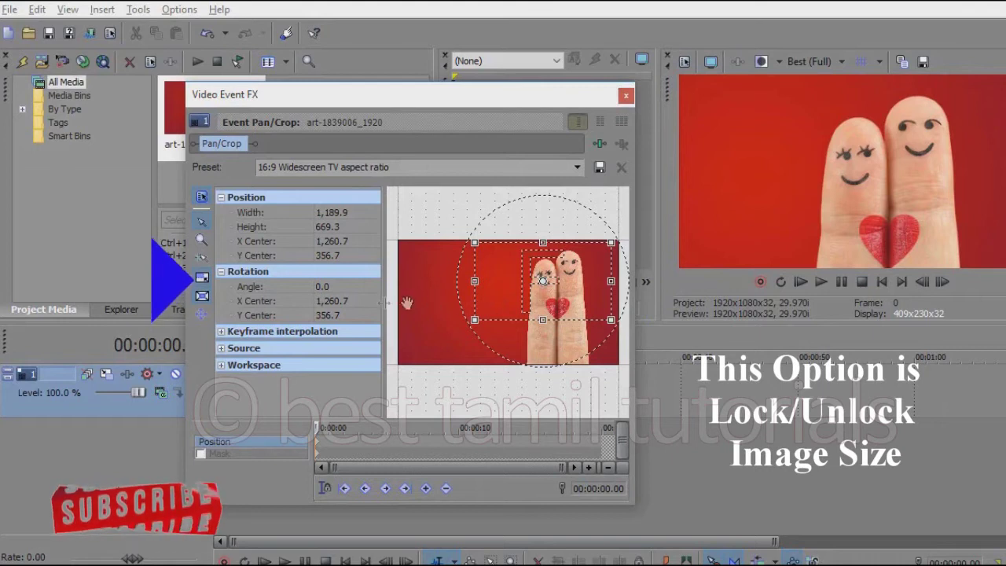
# Unlock the crop's aspect ratio, resize the frame freely to about 985 by 479 and move its centre to about Y 313
pyautogui.click(203, 279)
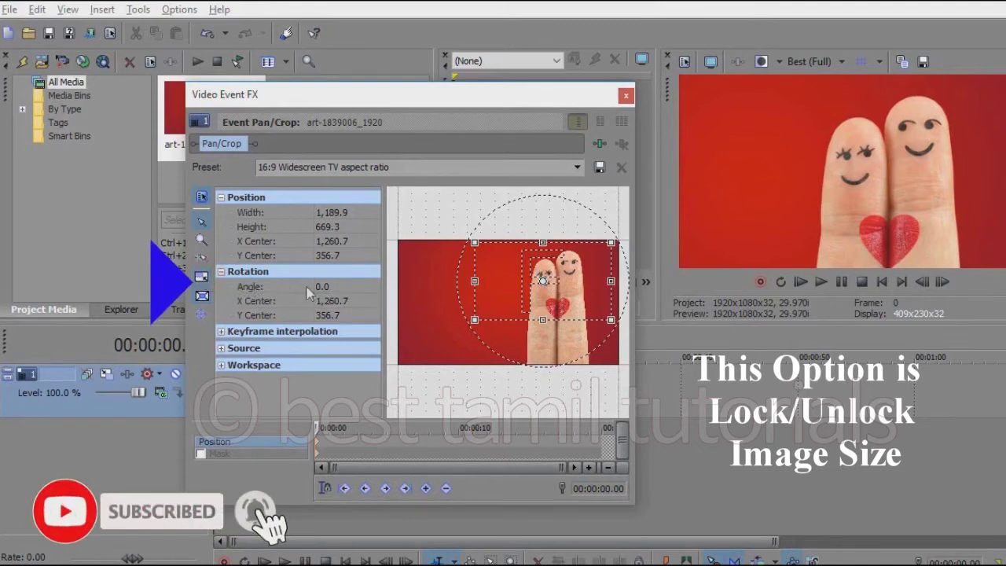
pyautogui.moveTo(474, 281); pyautogui.dragTo(487, 283)
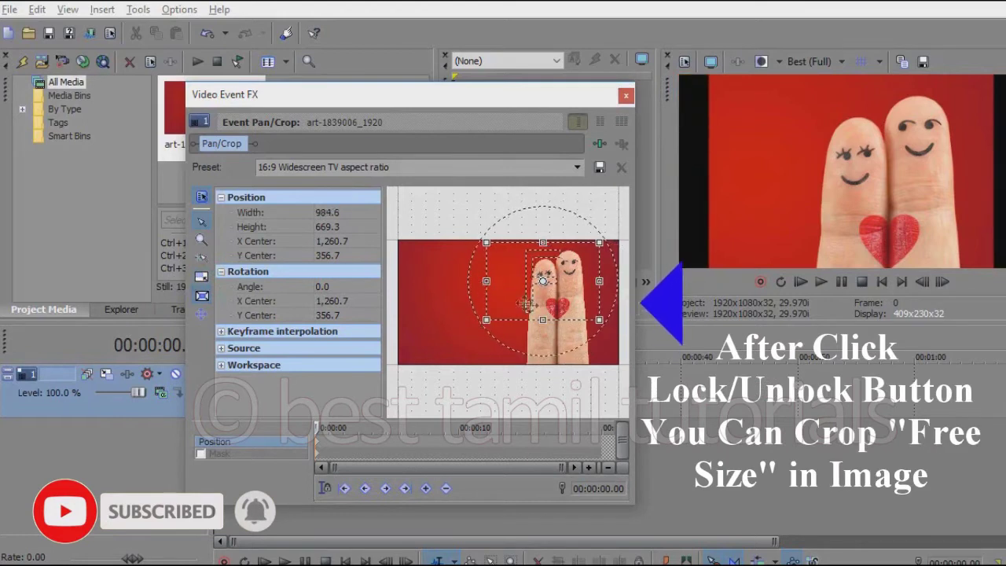
pyautogui.moveTo(539, 319); pyautogui.dragTo(541, 309)
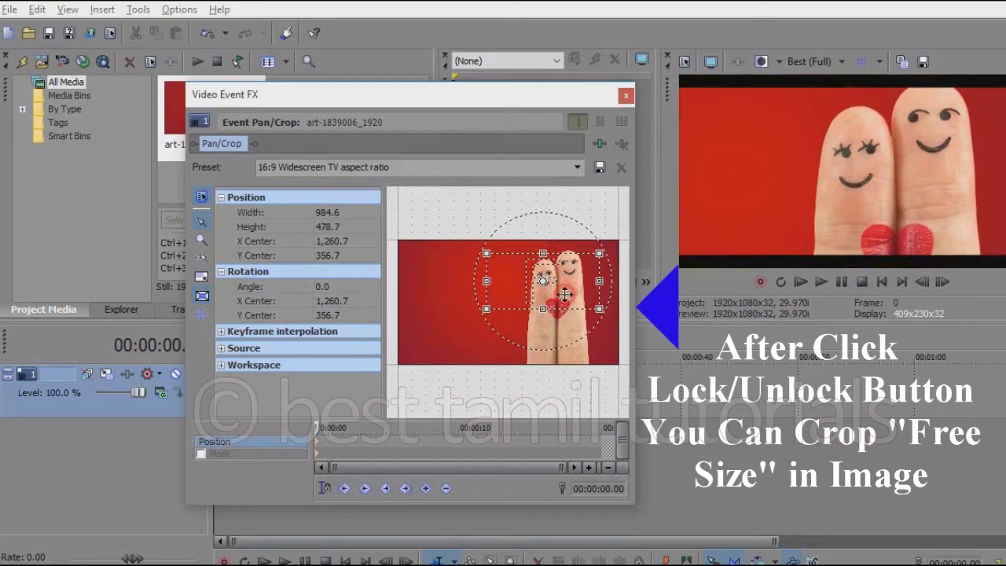
pyautogui.moveTo(564, 295); pyautogui.dragTo(565, 289)
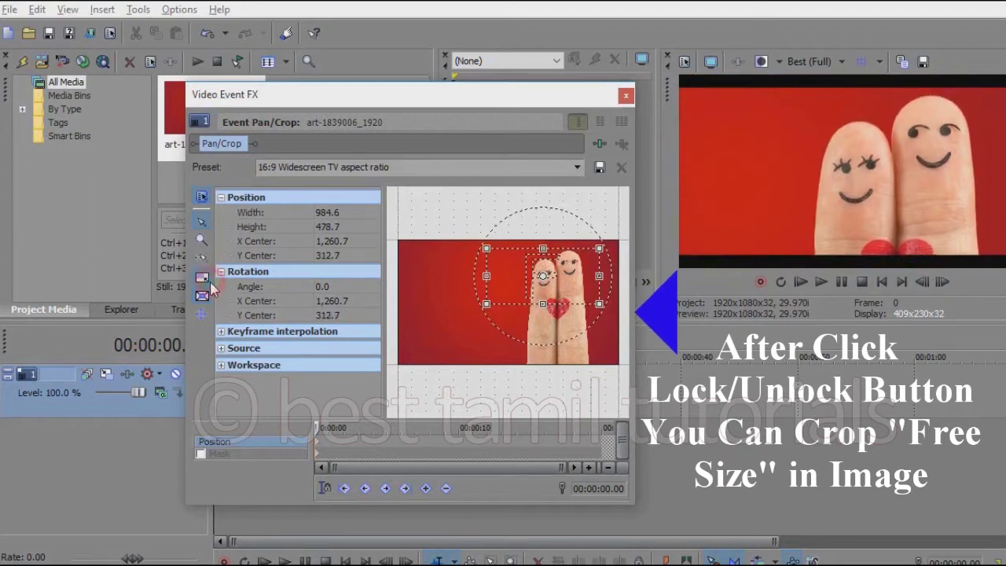
# Enlarge the crop frame with its aspect ratio locked again, and restore it with the 16:9 Widescreen TV aspect ratio preset
pyautogui.moveTo(487, 302); pyautogui.dragTo(446, 329)
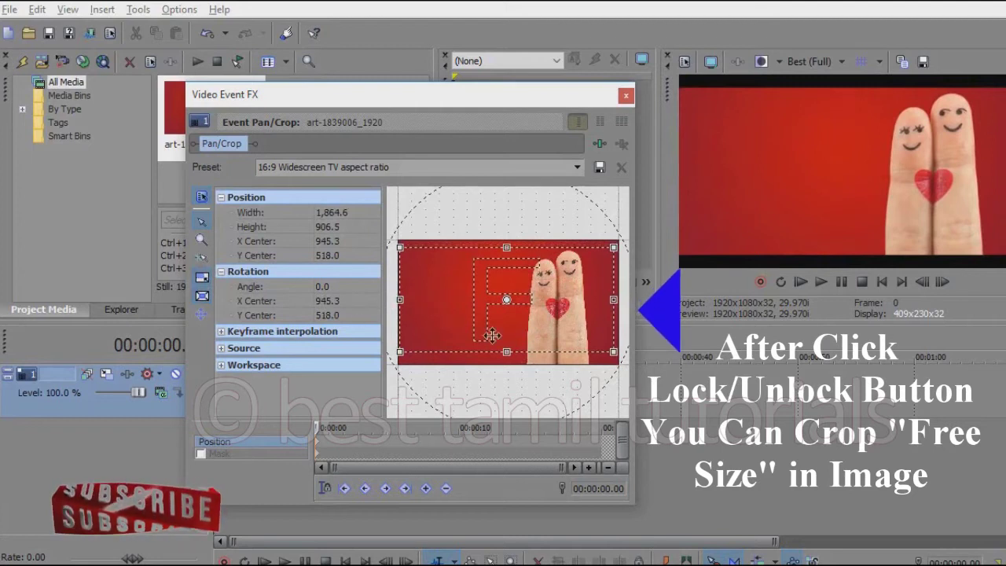
pyautogui.moveTo(507, 351); pyautogui.dragTo(507, 350)
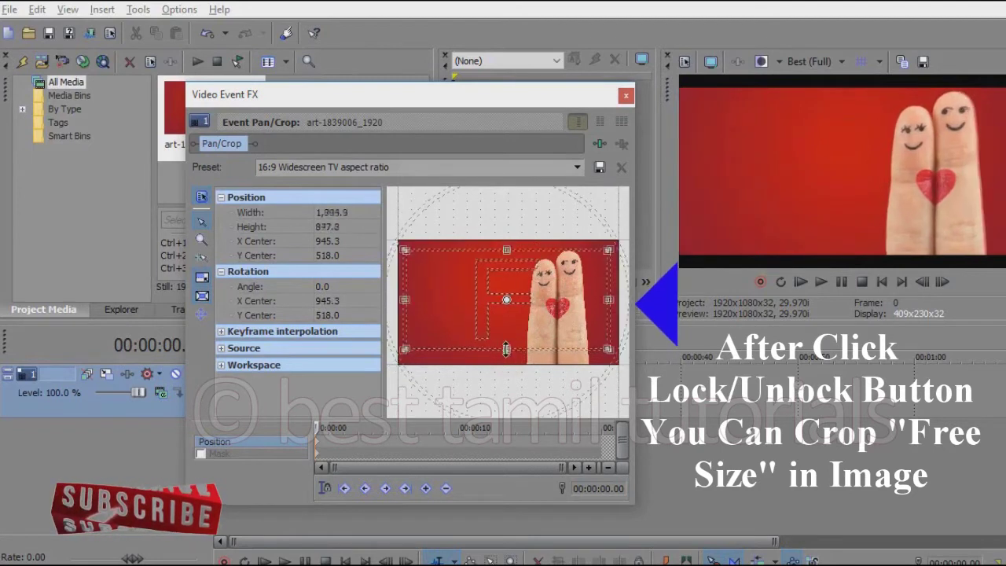
pyautogui.click(577, 167)
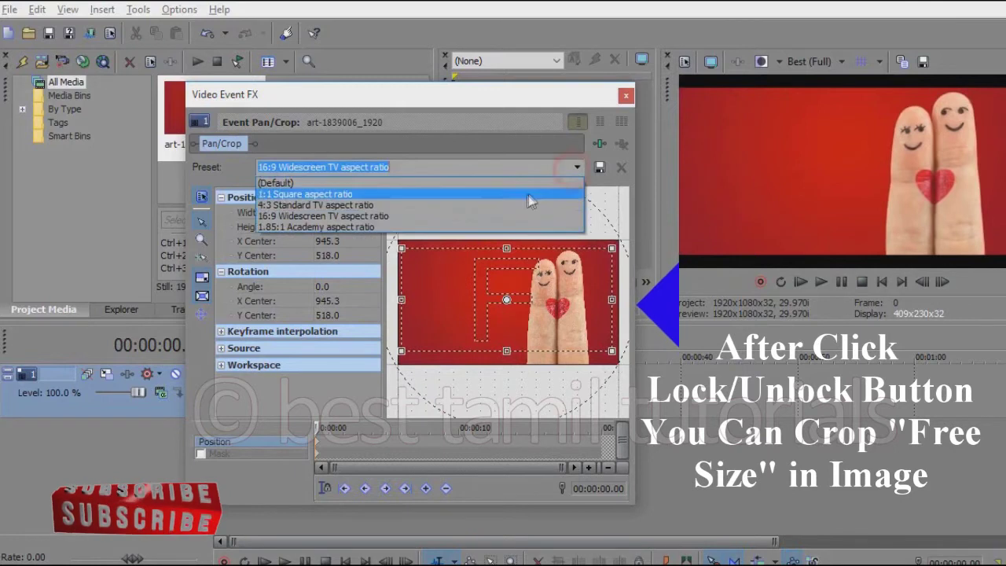
pyautogui.click(511, 198)
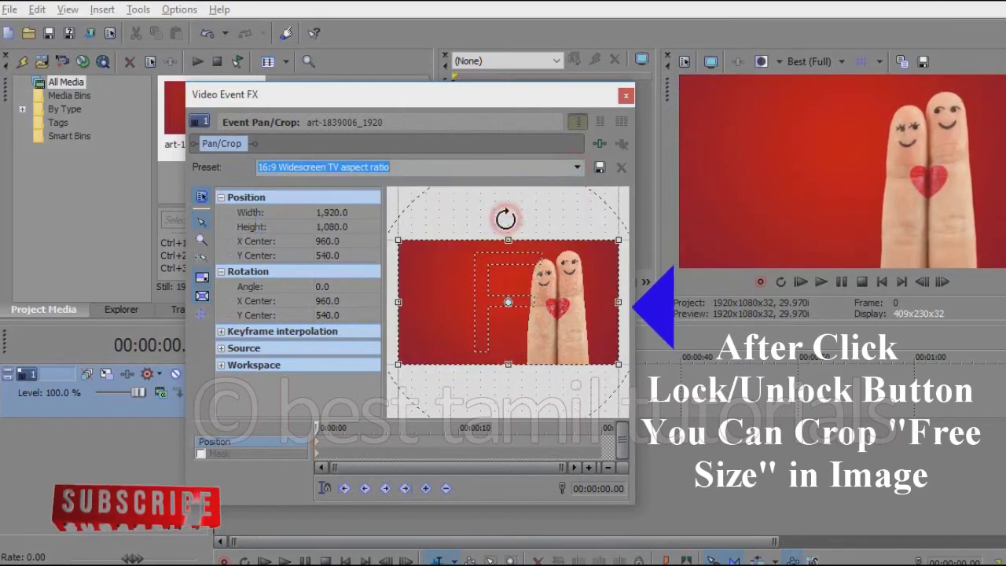
# Enlarge the crop frame beyond the image's edges to about 3,160 by 1,777 so the picture appears smaller
pyautogui.click(569, 333)
pyautogui.scroll(-2, 570, 332)
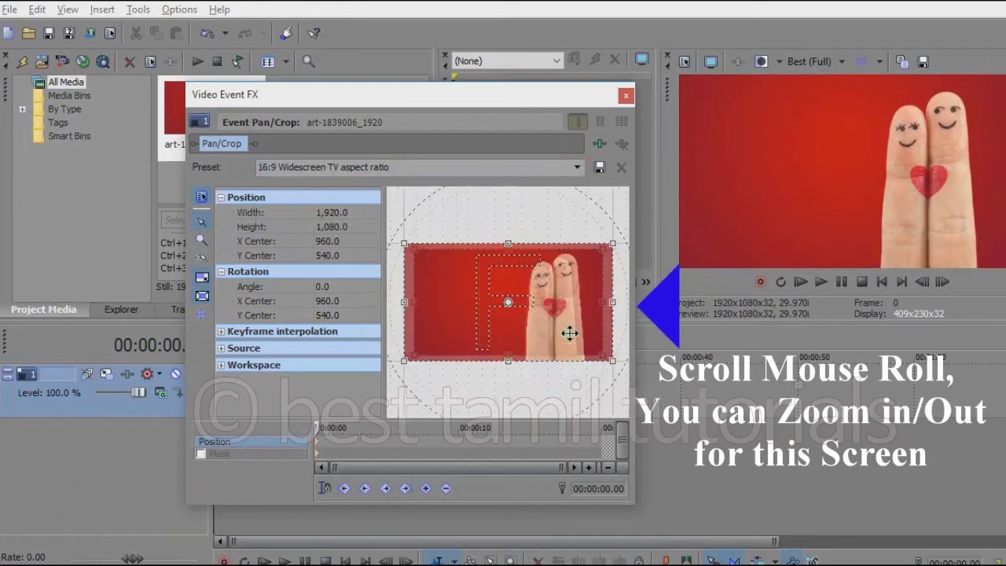
pyautogui.scroll(-1, 569, 333)
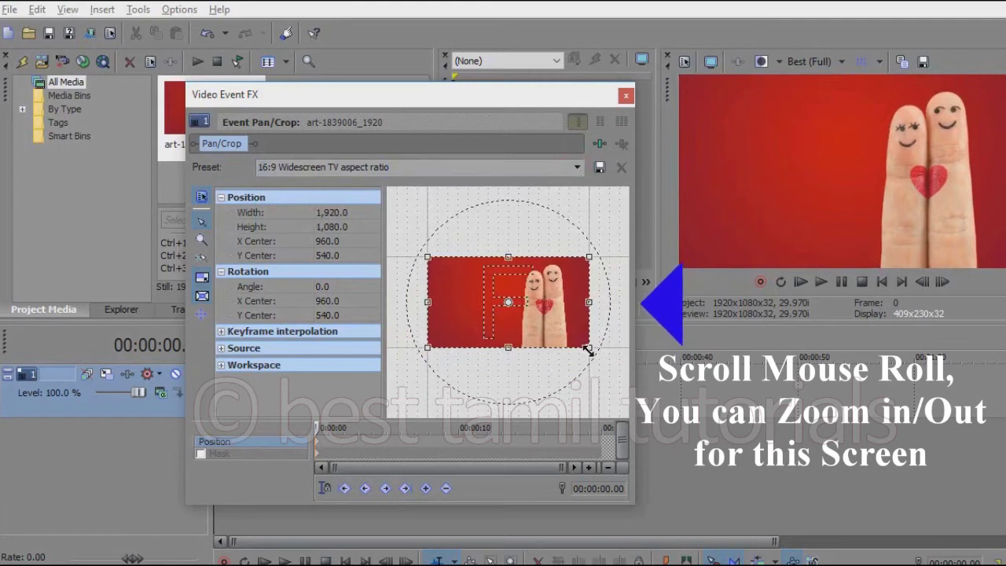
pyautogui.moveTo(589, 352); pyautogui.dragTo(618, 379)
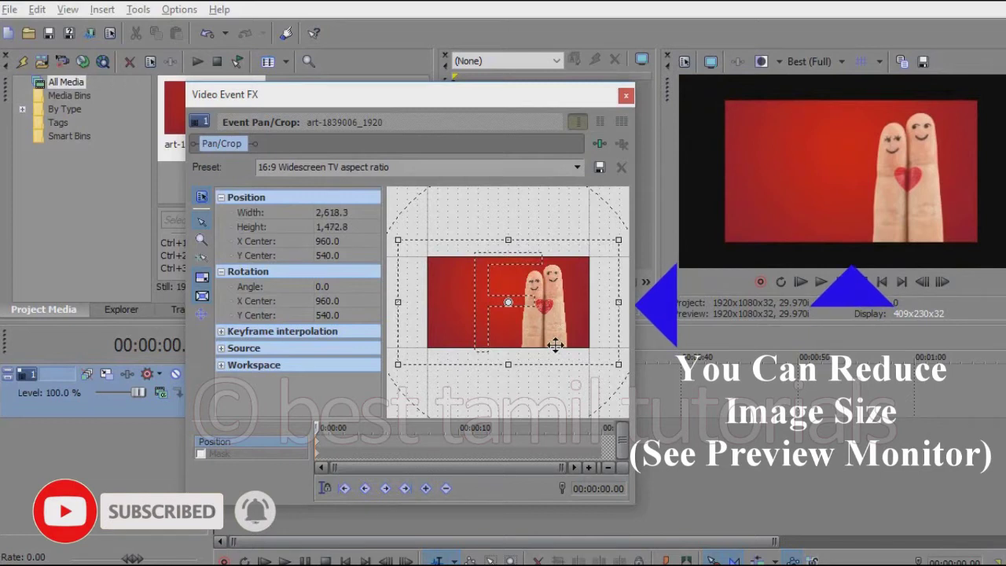
pyautogui.scroll(-2, 555, 345)
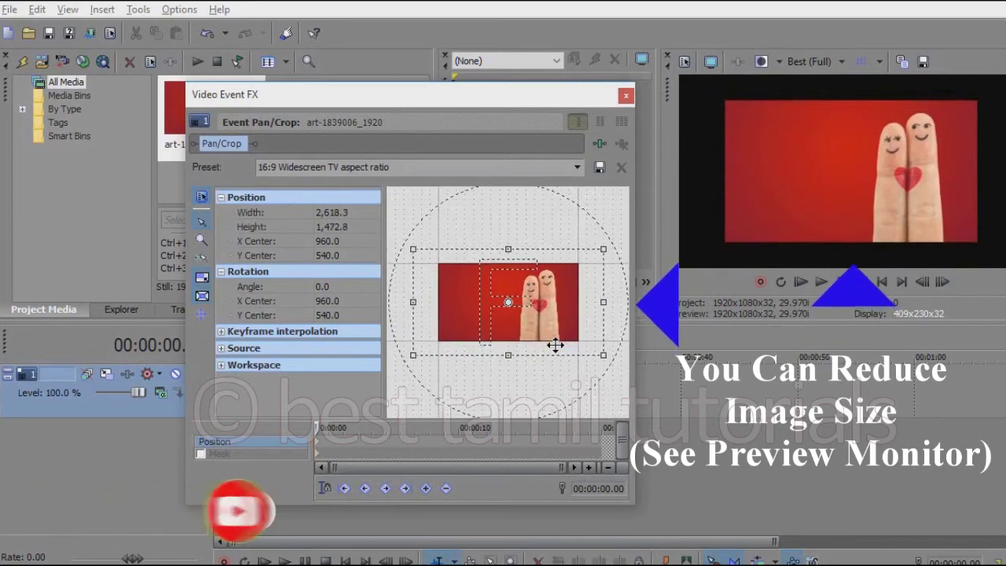
pyautogui.scroll(-2, 555, 345)
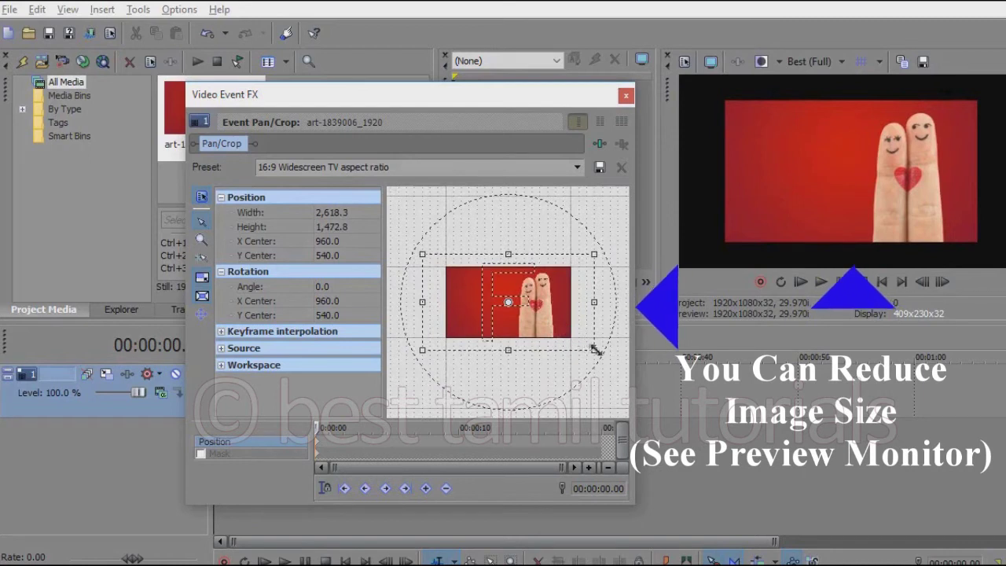
pyautogui.moveTo(598, 354); pyautogui.dragTo(616, 376)
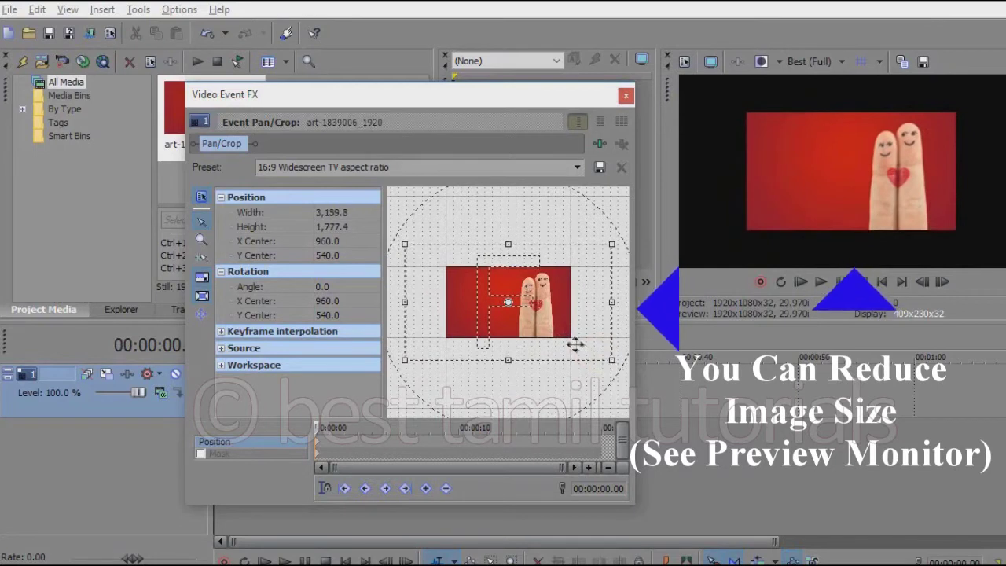
# Try different crop frame positions around the image, ending with the centre at about X 1,012, Y 540
pyautogui.moveTo(571, 342); pyautogui.dragTo(571, 364)
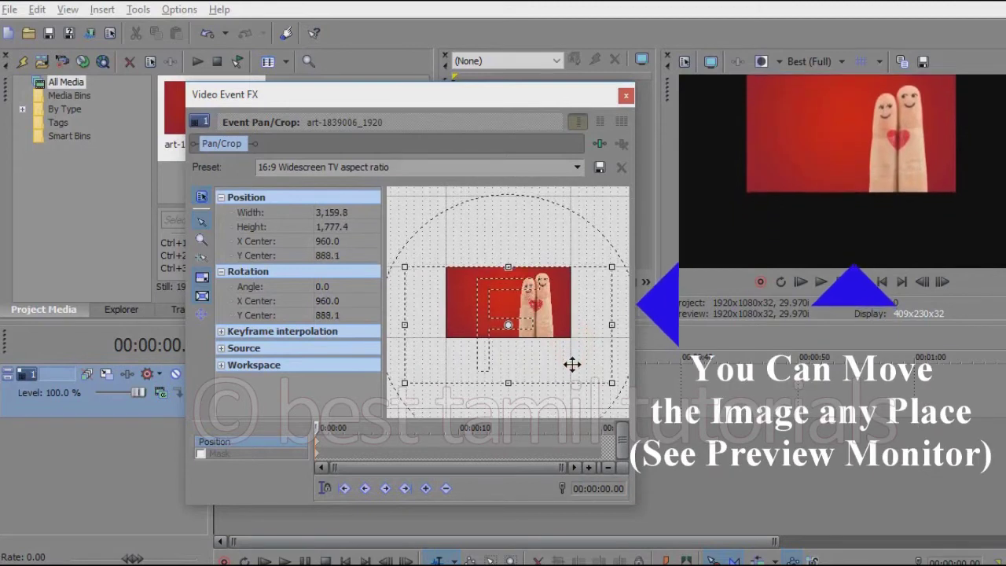
pyautogui.moveTo(572, 364); pyautogui.dragTo(532, 341)
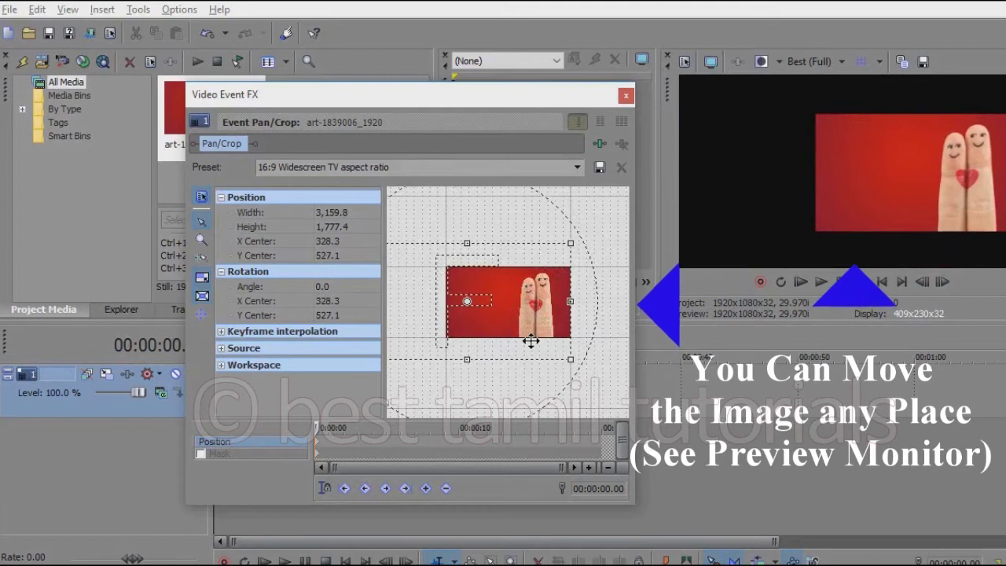
pyautogui.moveTo(534, 340); pyautogui.dragTo(577, 342)
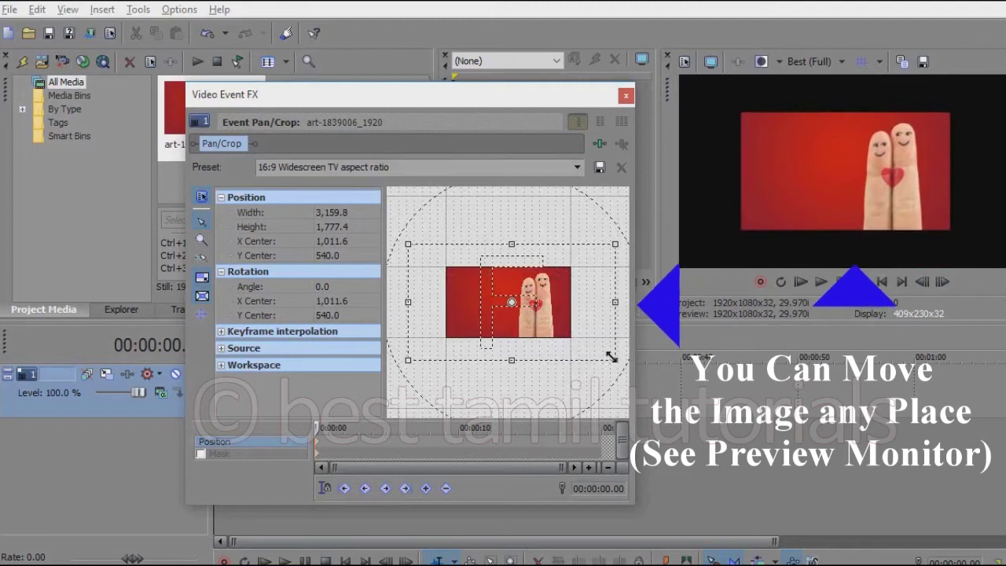
# Reset the image's crop with the 16:9 Widescreen TV aspect ratio preset and close the Event Pan/Crop settings
pyautogui.click(577, 167)
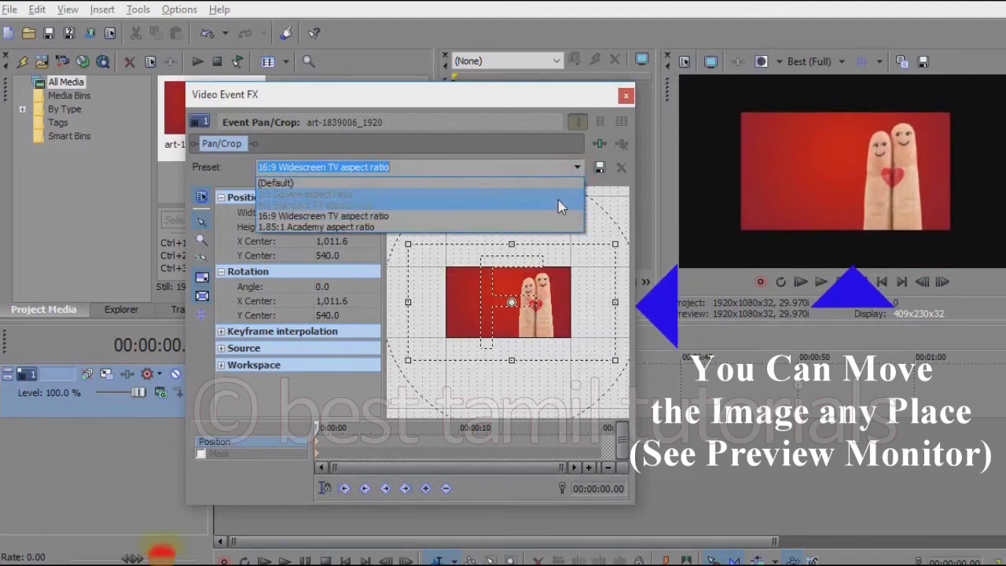
pyautogui.click(550, 215)
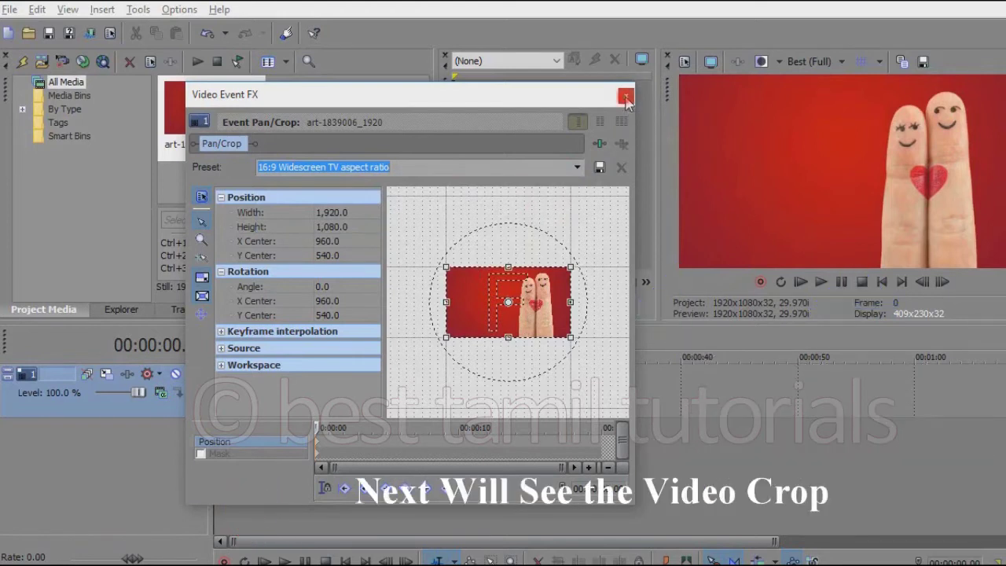
pyautogui.click(626, 98)
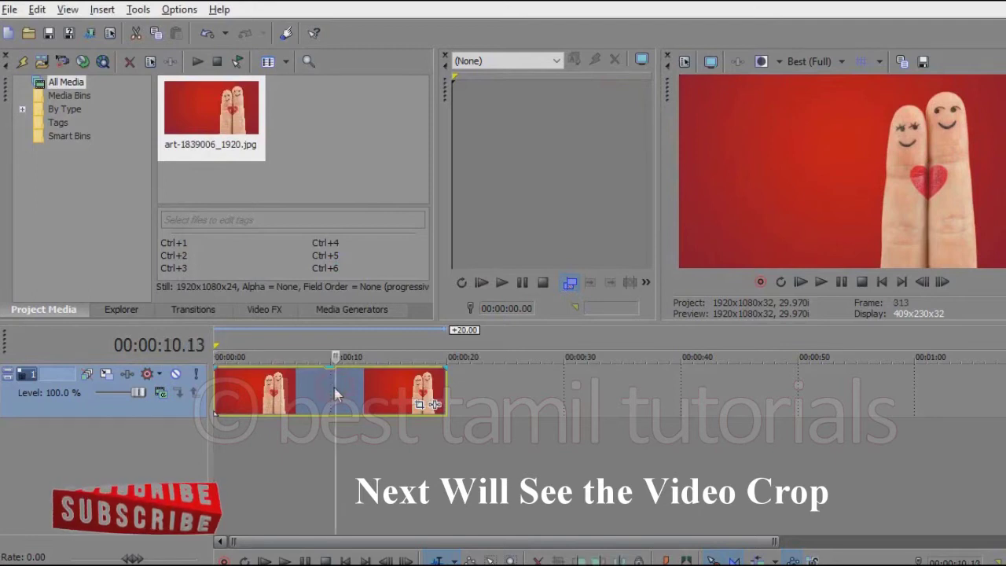
# Delete the image from the timeline and import the Add - 11606 video from the Downloads folder
pyautogui.press('Delete')
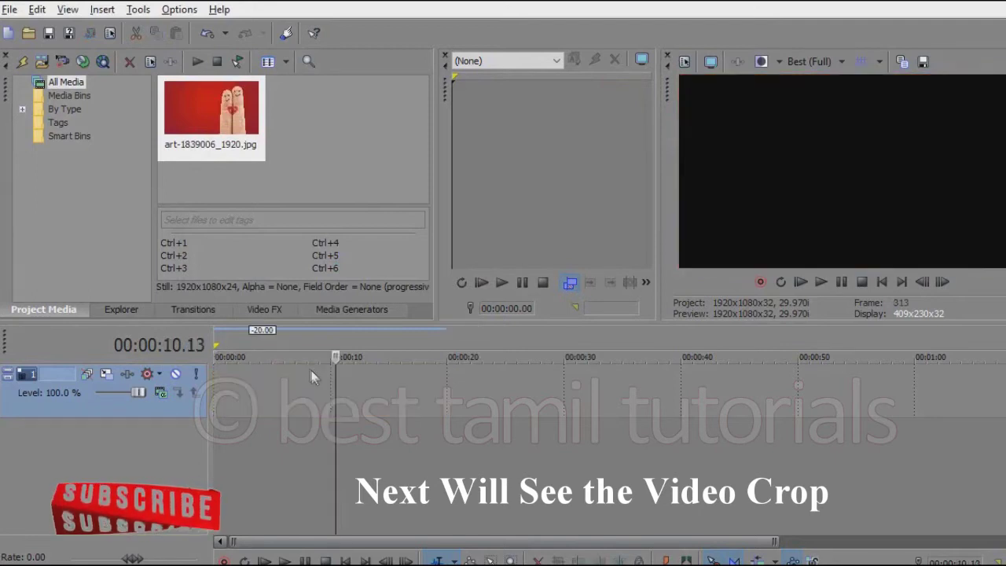
pyautogui.click(9, 9)
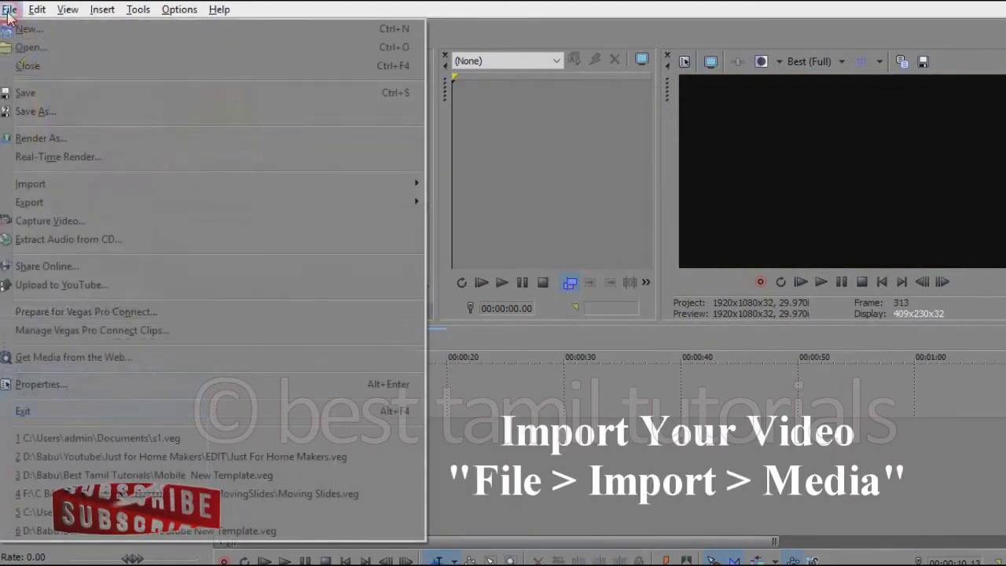
pyautogui.moveTo(256, 186)
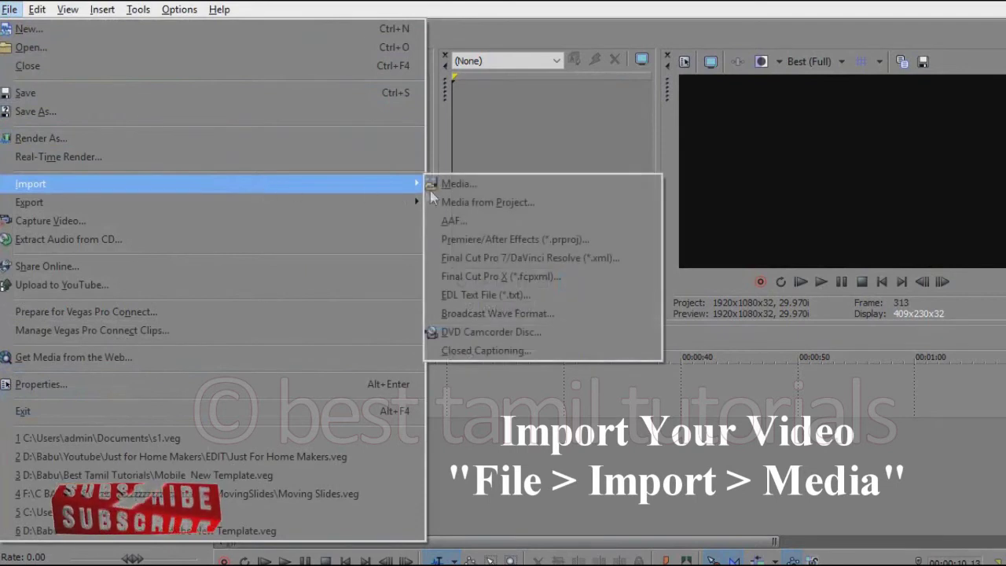
pyautogui.click(455, 187)
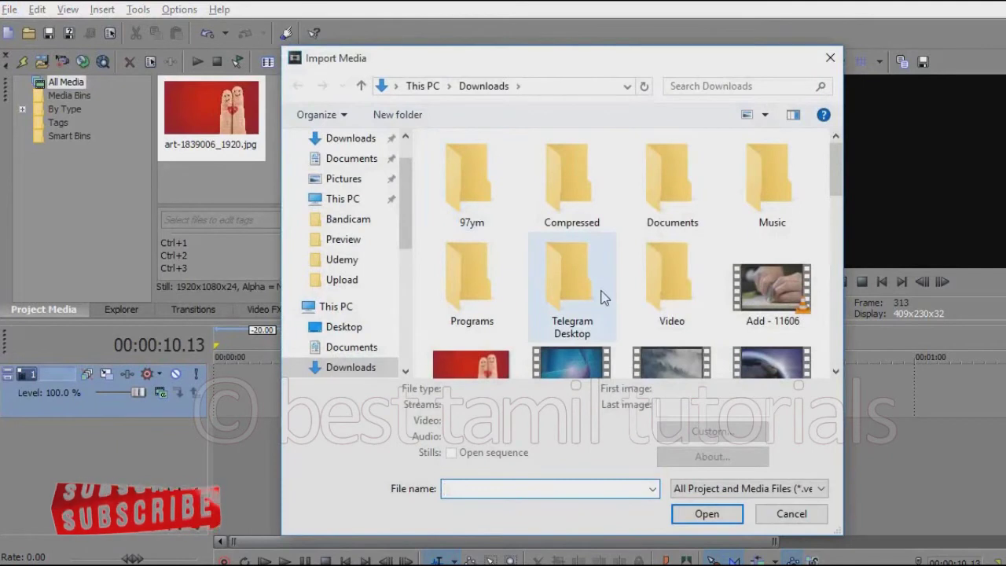
pyautogui.click(791, 296)
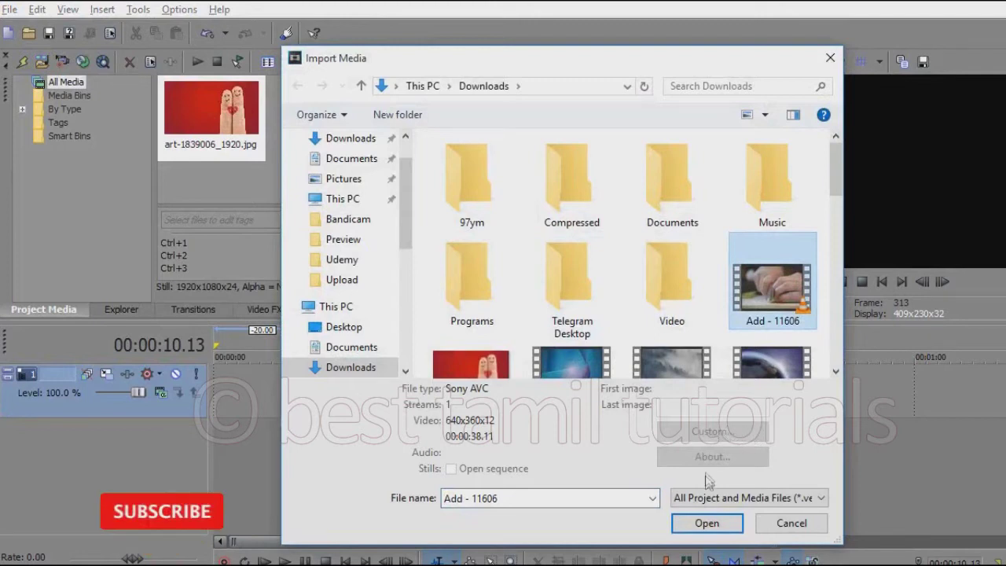
pyautogui.click(700, 527)
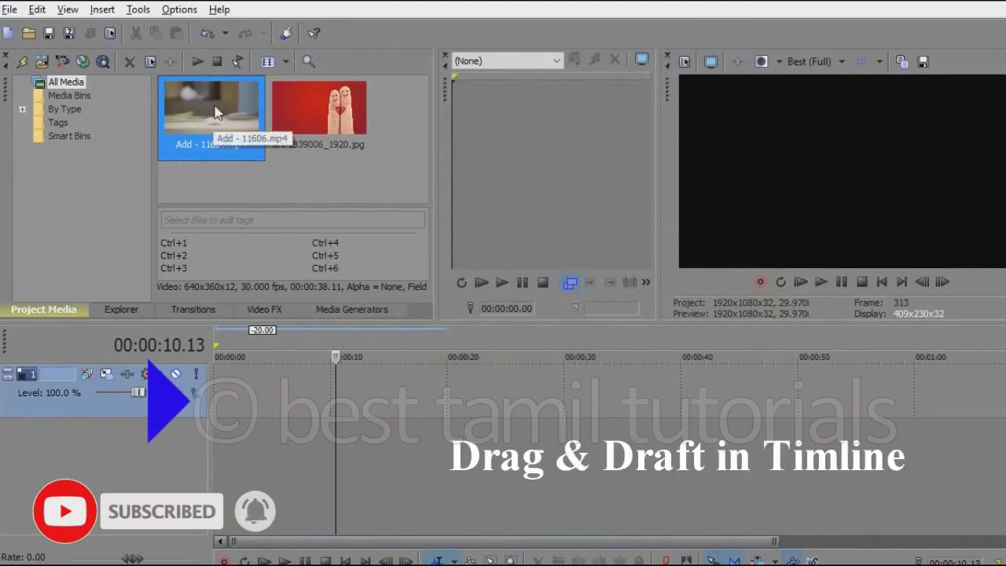
# Place the Add - 11606 video at the start of the timeline, setting the project video settings to match it
pyautogui.moveTo(216, 112); pyautogui.dragTo(250, 387)
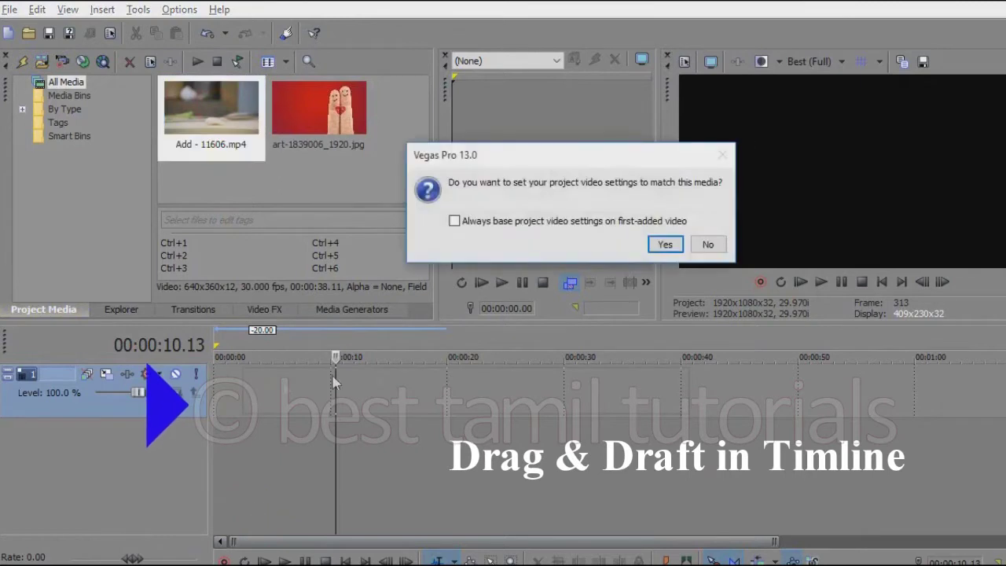
pyautogui.click(665, 246)
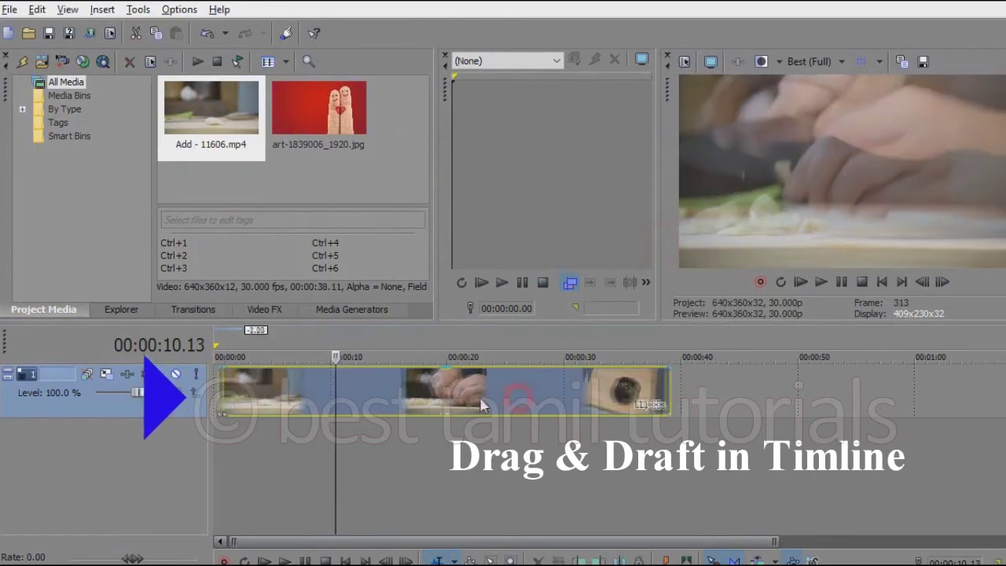
pyautogui.moveTo(482, 405); pyautogui.dragTo(474, 405)
# Play the video from the start of the timeline and check it in the preview
pyautogui.click(219, 437)
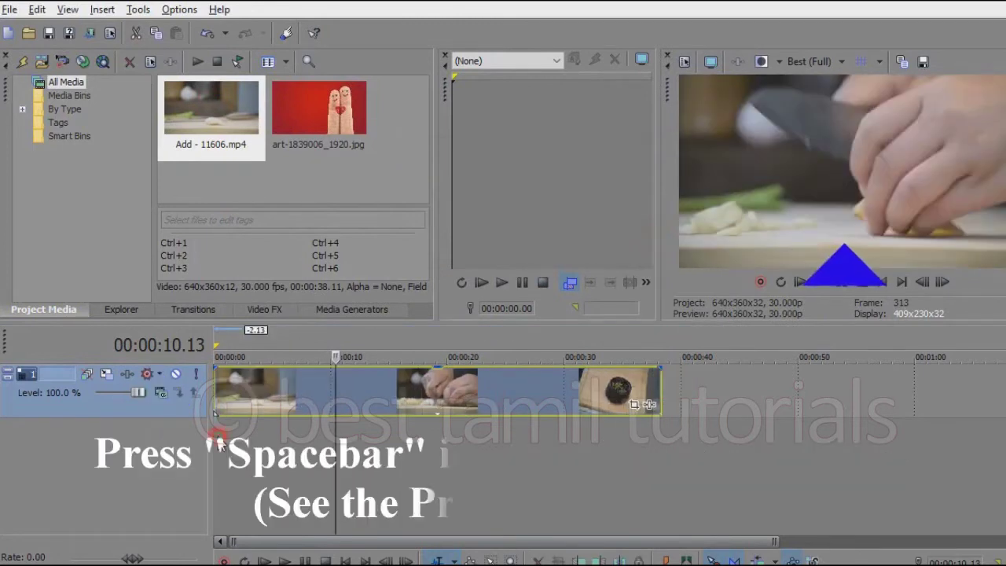
pyautogui.press('space')
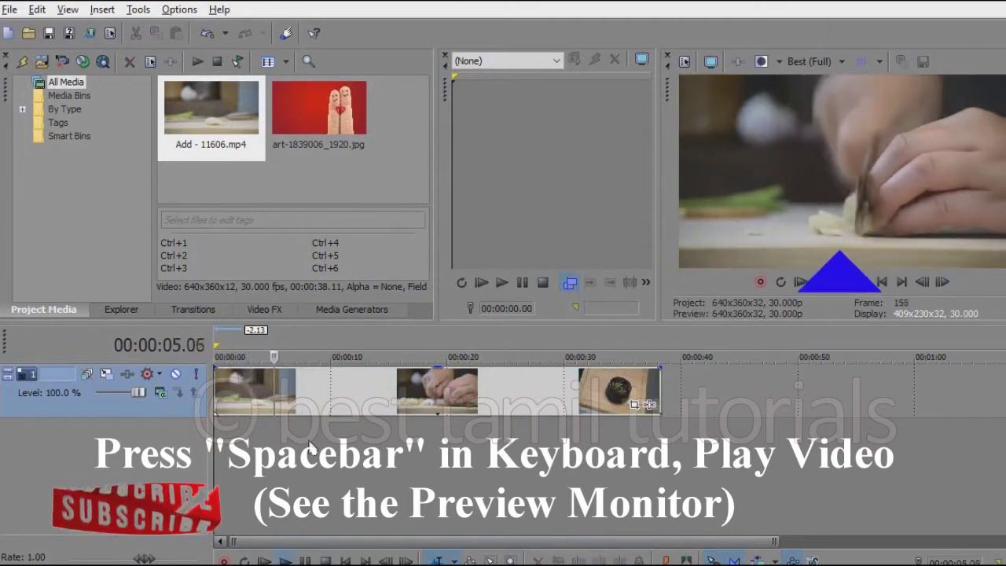
pyautogui.click(375, 405)
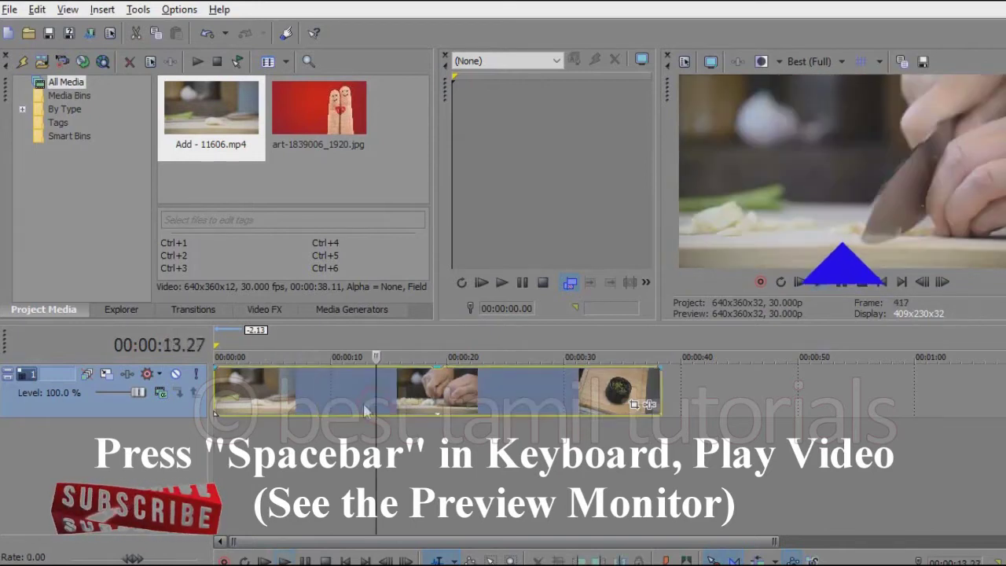
pyautogui.press('space')
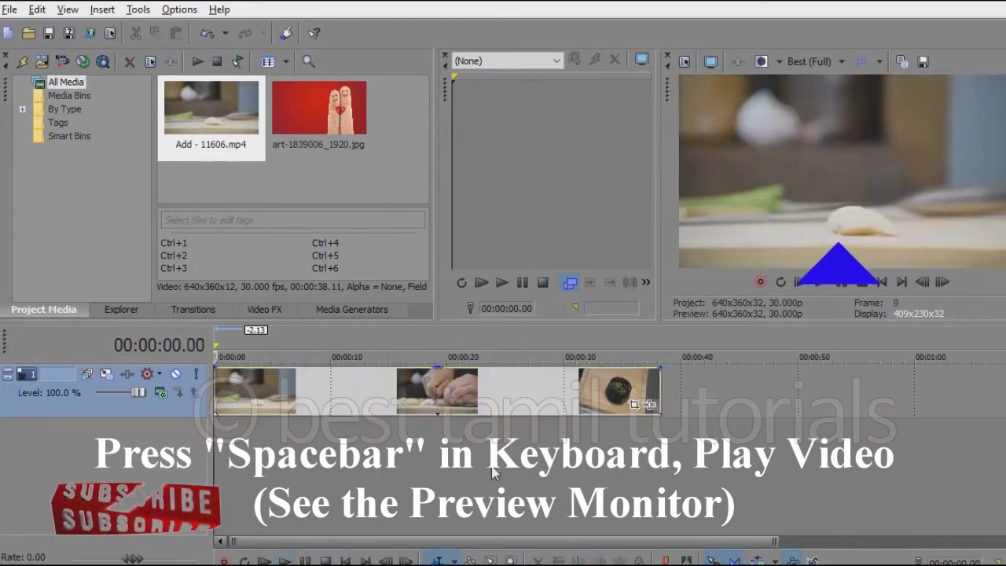
pyautogui.press('space')
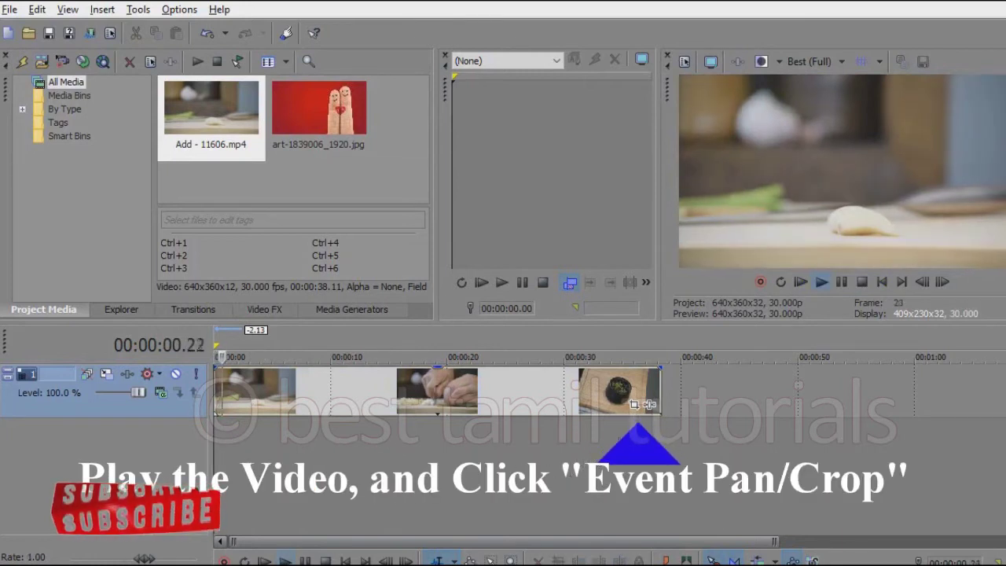
# Open the video event's Pan/Crop settings and shrink the crop frame to about 440 × 248, centred near X 303, Y 217
pyautogui.click(635, 406)
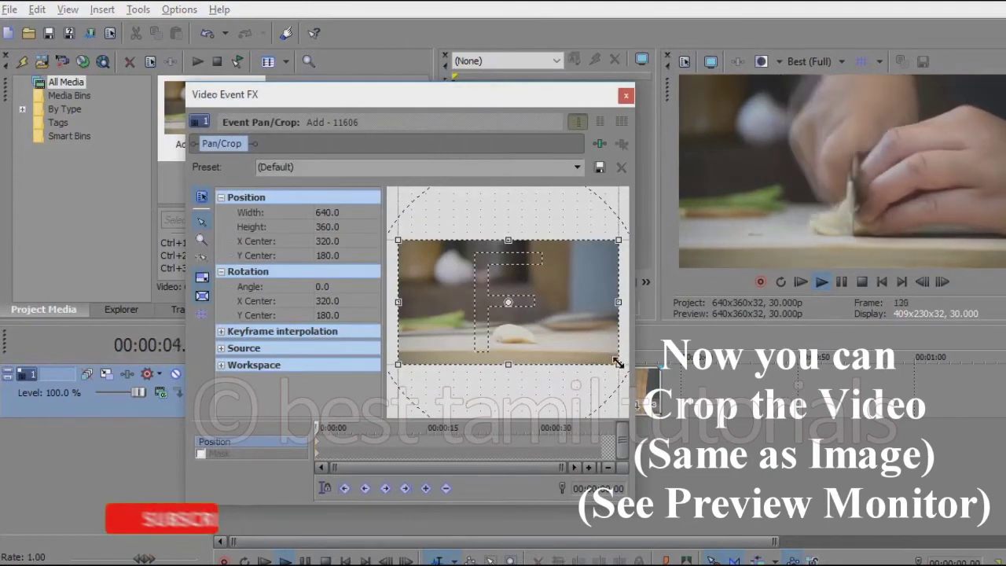
pyautogui.click(618, 362)
pyautogui.moveTo(618, 362); pyautogui.dragTo(586, 343)
pyautogui.moveTo(531, 302)
pyautogui.mouseDown()
pyautogui.moveTo(533, 316)
pyautogui.moveTo(523, 315)
pyautogui.mouseUp()
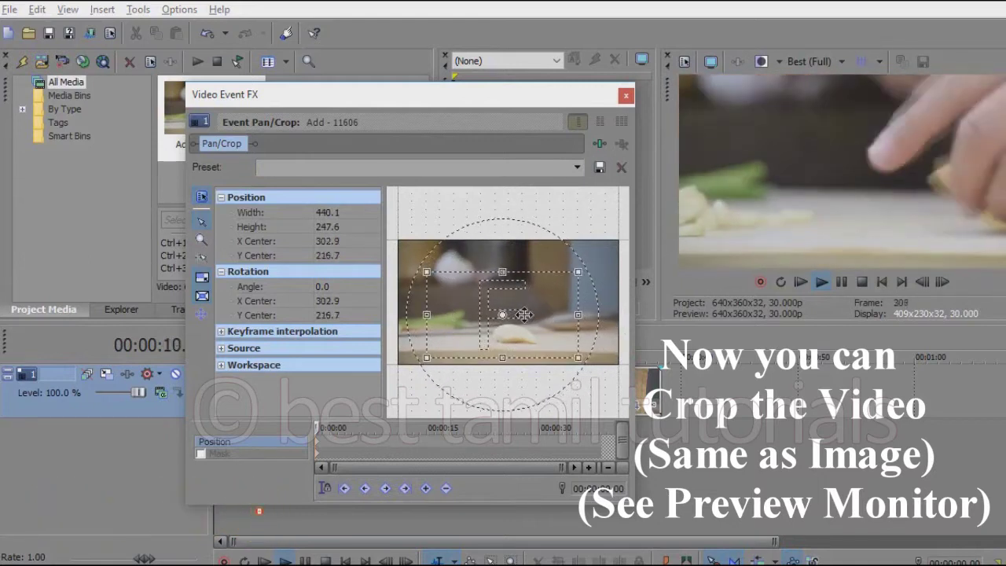
# Enlarge the crop frame proportionally to about 1211 × 681, centred near X 291, Y 168
pyautogui.moveTo(579, 356); pyautogui.dragTo(634, 409)
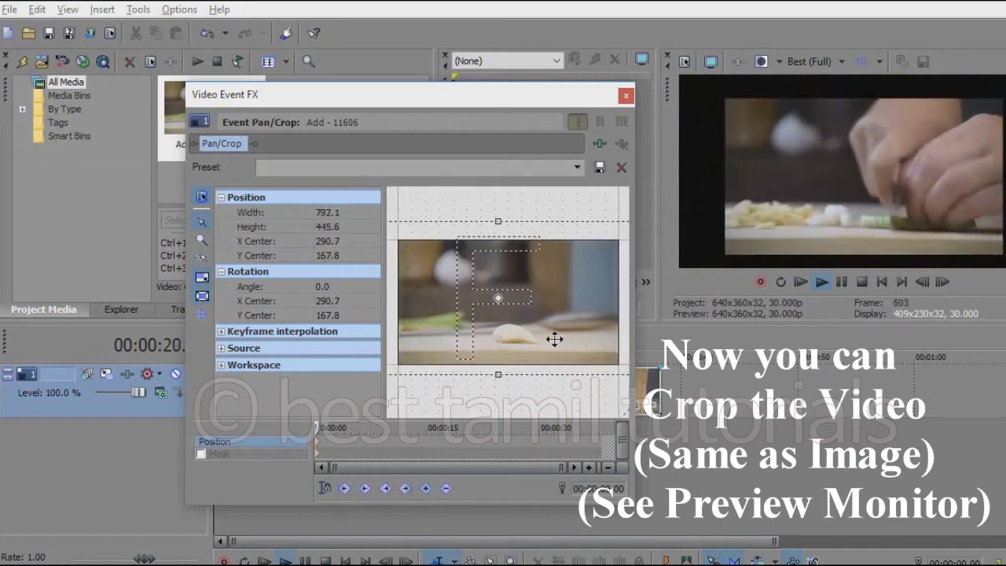
pyautogui.scroll(-5, 555, 339)
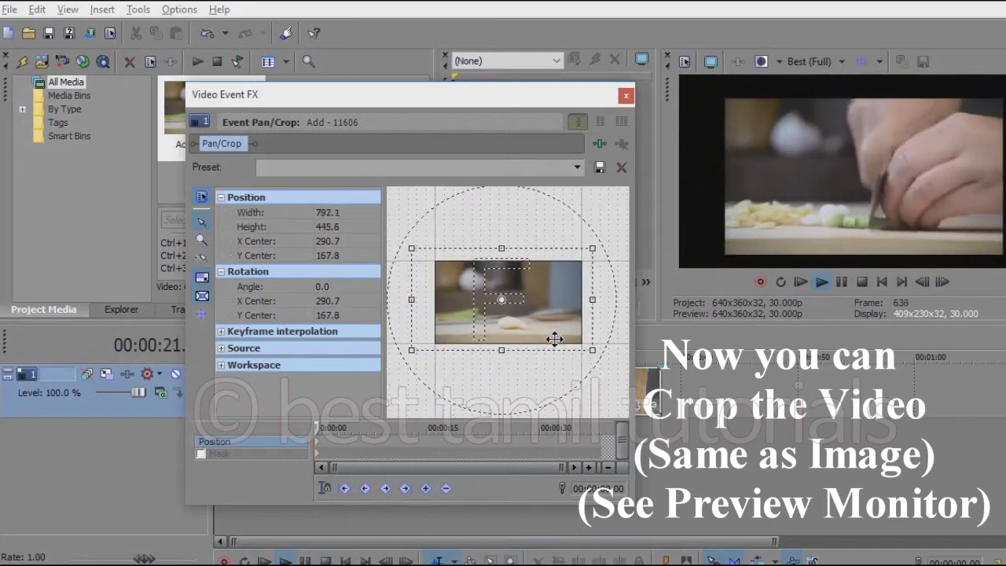
pyautogui.scroll(-1, 554, 339)
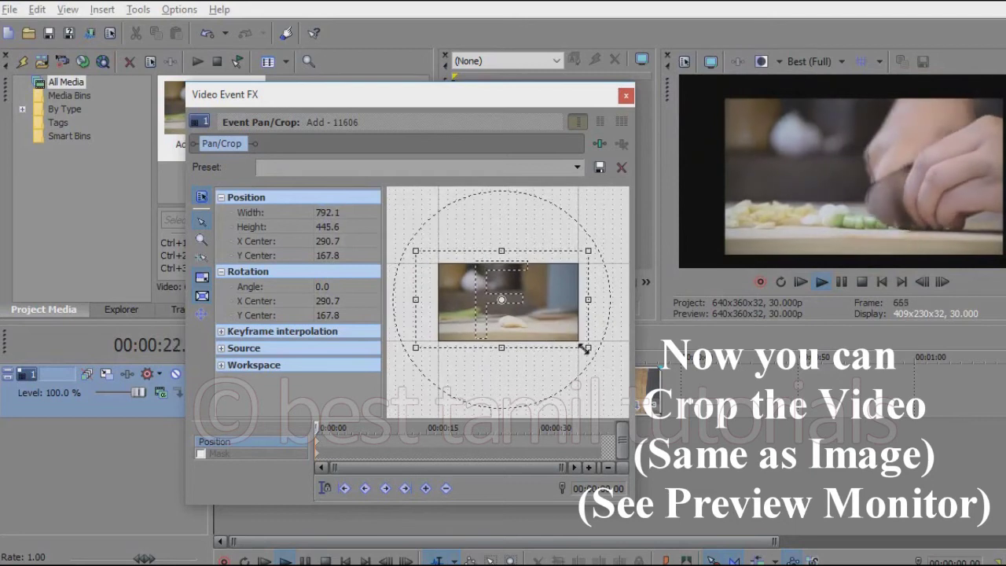
pyautogui.moveTo(588, 348); pyautogui.dragTo(625, 394)
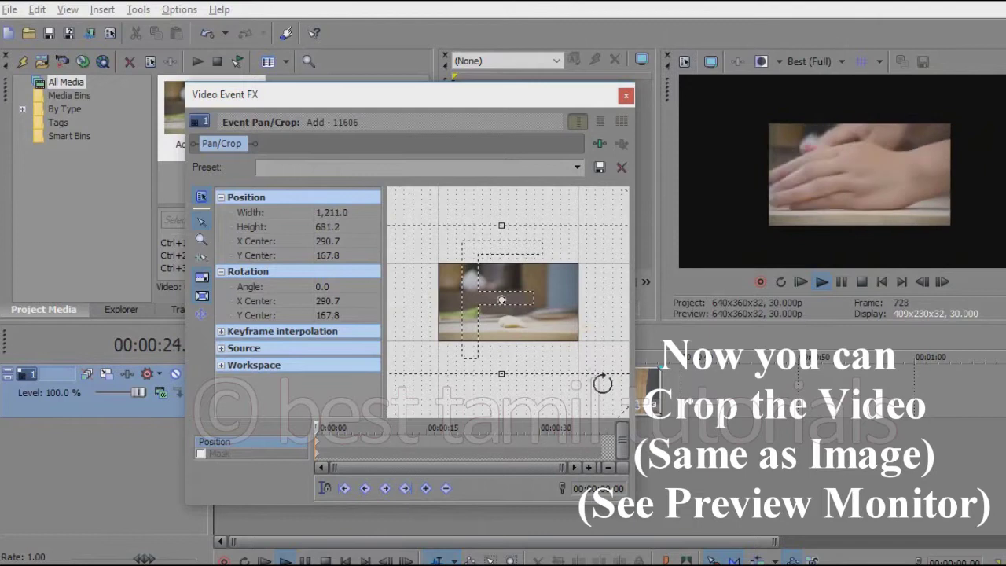
# Reposition the crop frame around X 332, Y 200 and shrink it to about 692 × 389
pyautogui.scroll(-3, 565, 359)
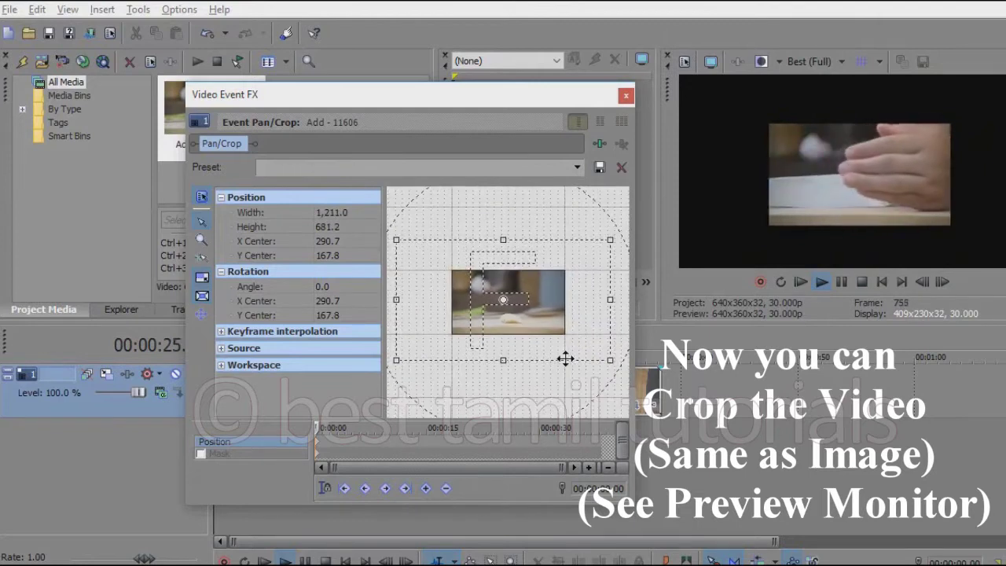
pyautogui.scroll(-1, 566, 358)
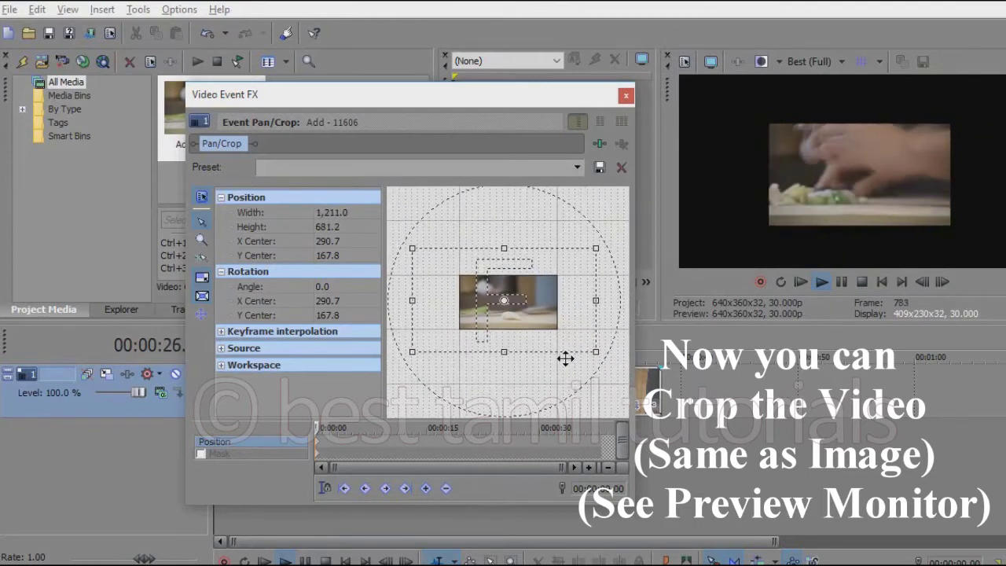
pyautogui.scroll(2, 565, 359)
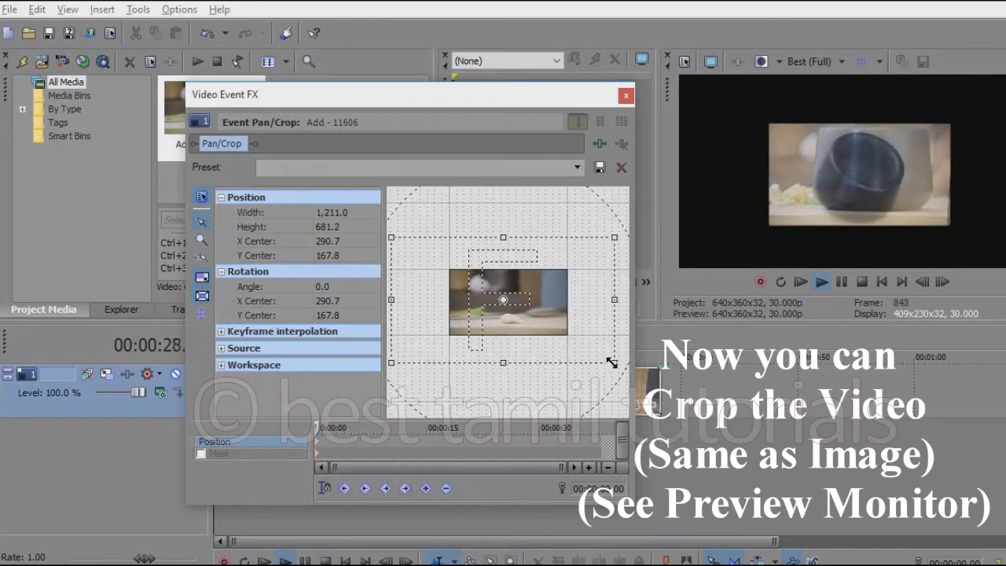
pyautogui.moveTo(612, 362)
pyautogui.mouseDown()
pyautogui.moveTo(589, 342)
pyautogui.moveTo(606, 361)
pyautogui.mouseUp()
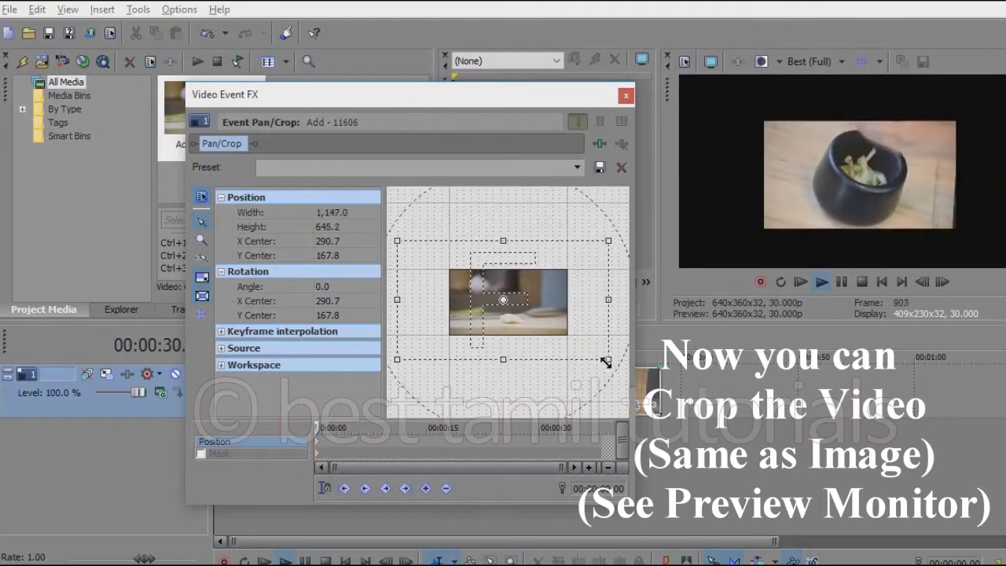
pyautogui.moveTo(567, 332)
pyautogui.mouseDown()
pyautogui.moveTo(584, 356)
pyautogui.moveTo(571, 322)
pyautogui.mouseUp()
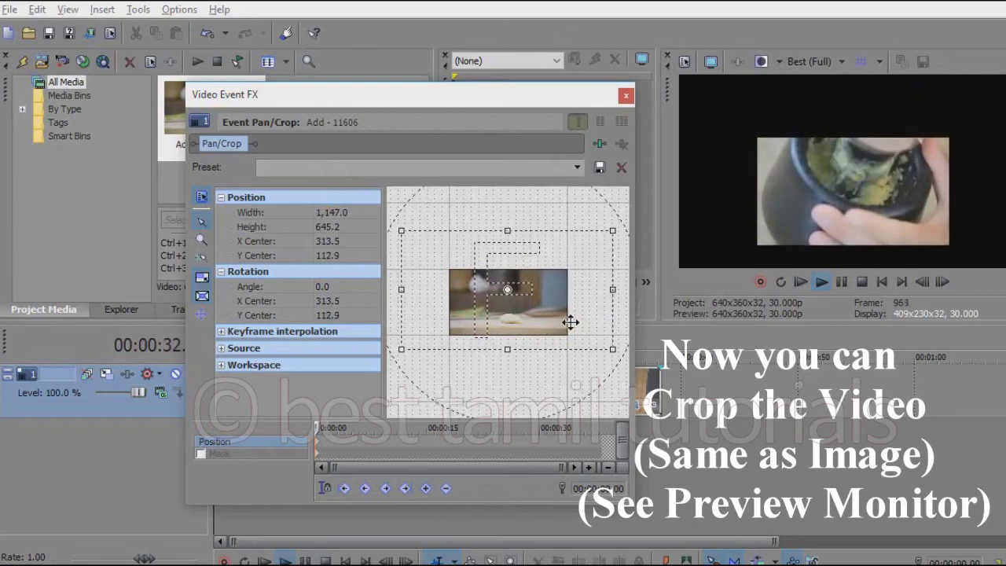
pyautogui.moveTo(611, 347); pyautogui.dragTo(553, 318)
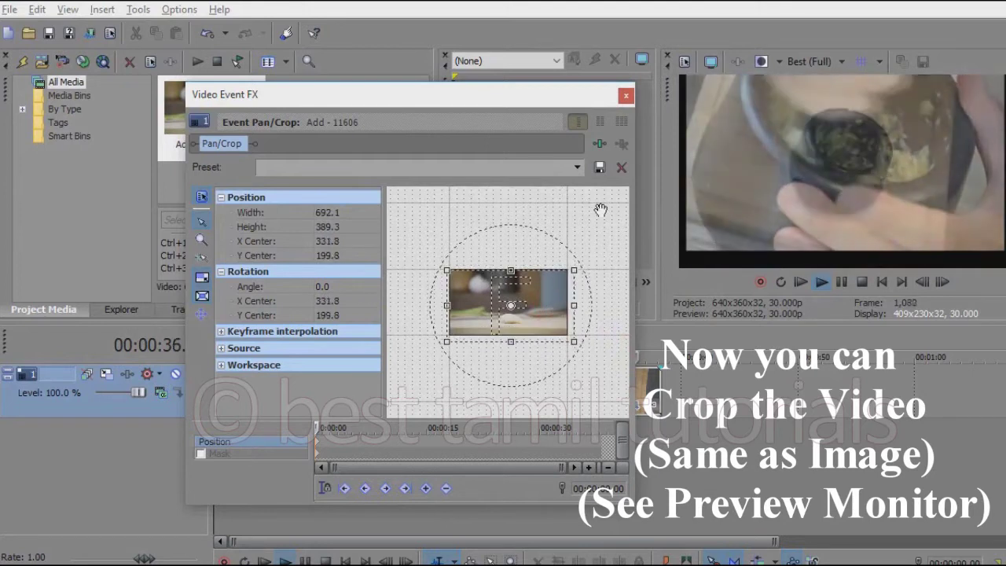
# Return playback to the start of the timeline and reset the video's crop with the 16:9 Widescreen TV aspect ratio preset
pyautogui.click(654, 376)
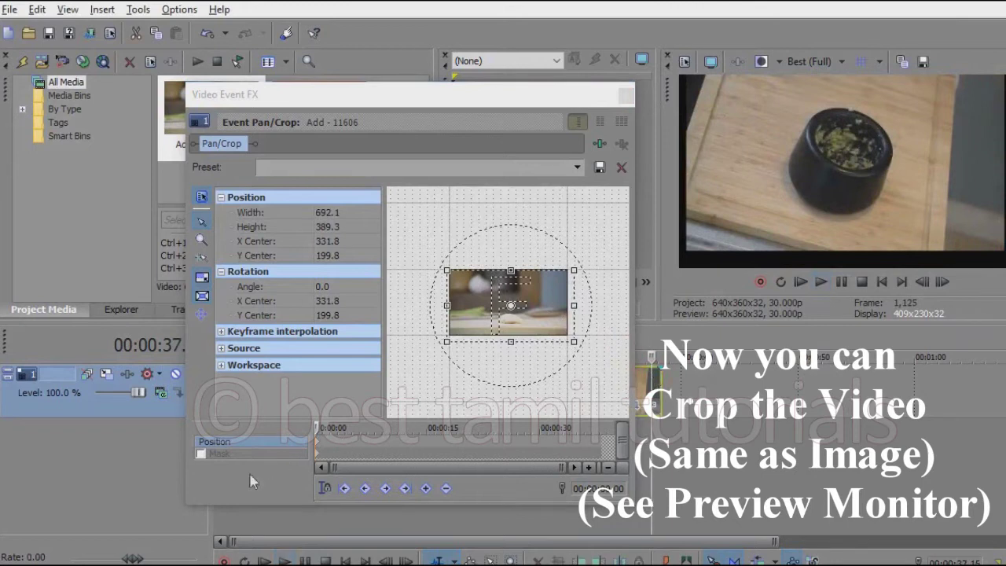
pyautogui.click(222, 511)
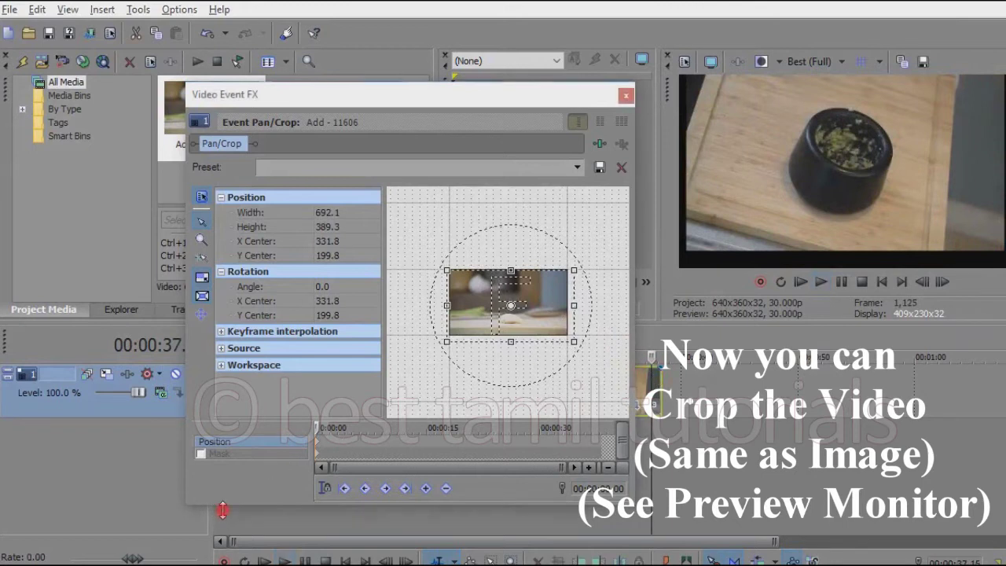
pyautogui.click(223, 520)
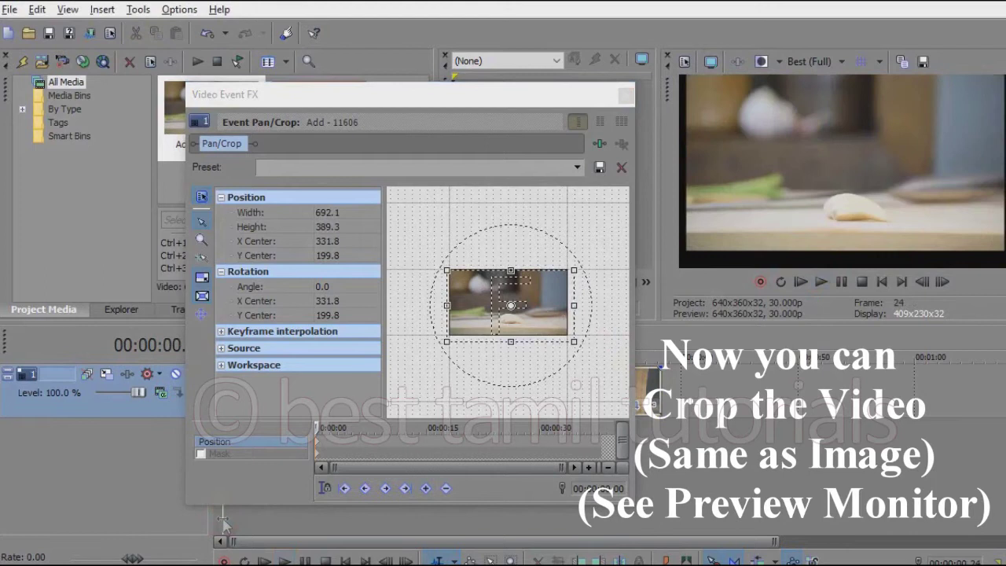
pyautogui.press('space')
pyautogui.click(581, 306)
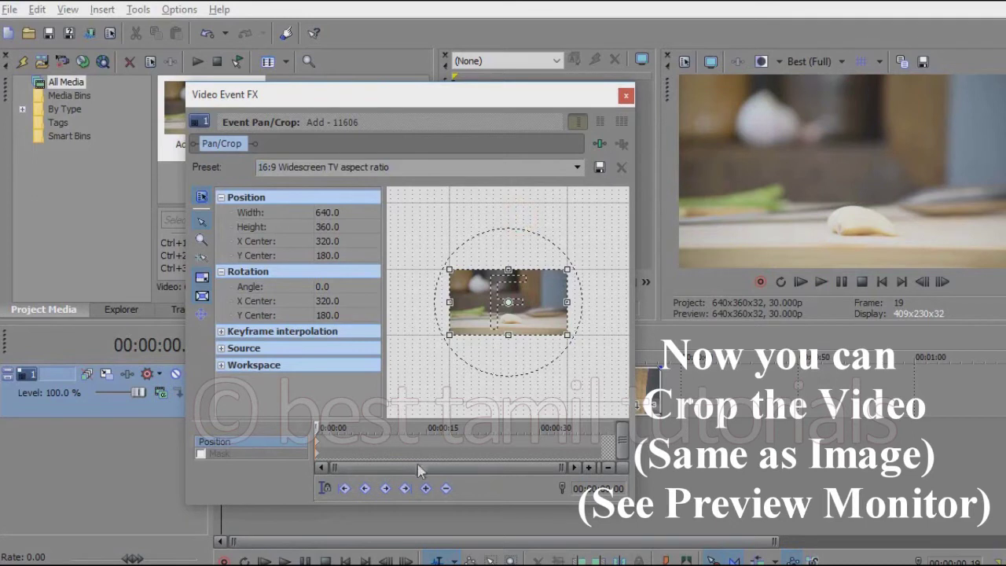
# Play the video from the start of the timeline and turn off the crop frame's aspect ratio lock
pyautogui.click(218, 521)
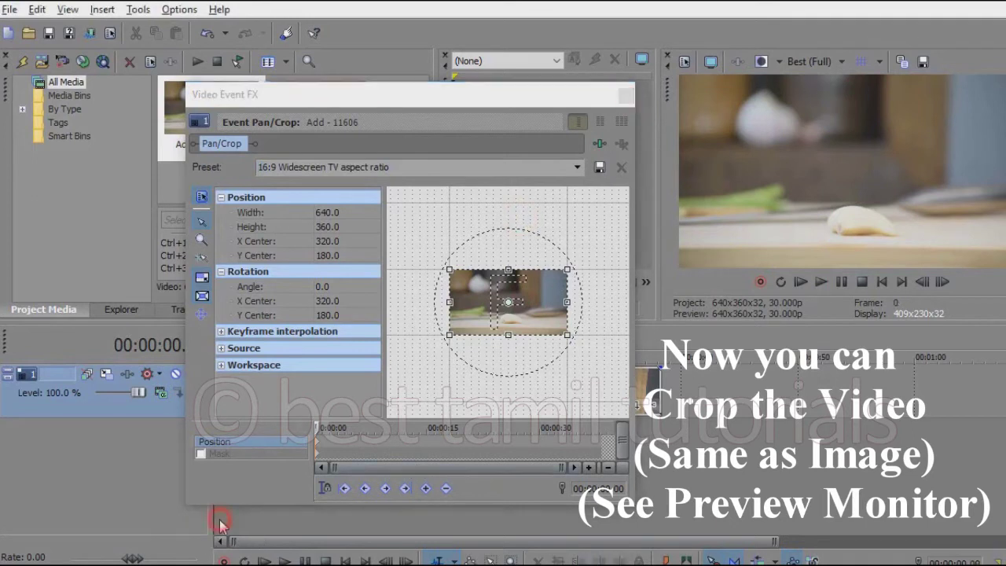
pyautogui.press('space')
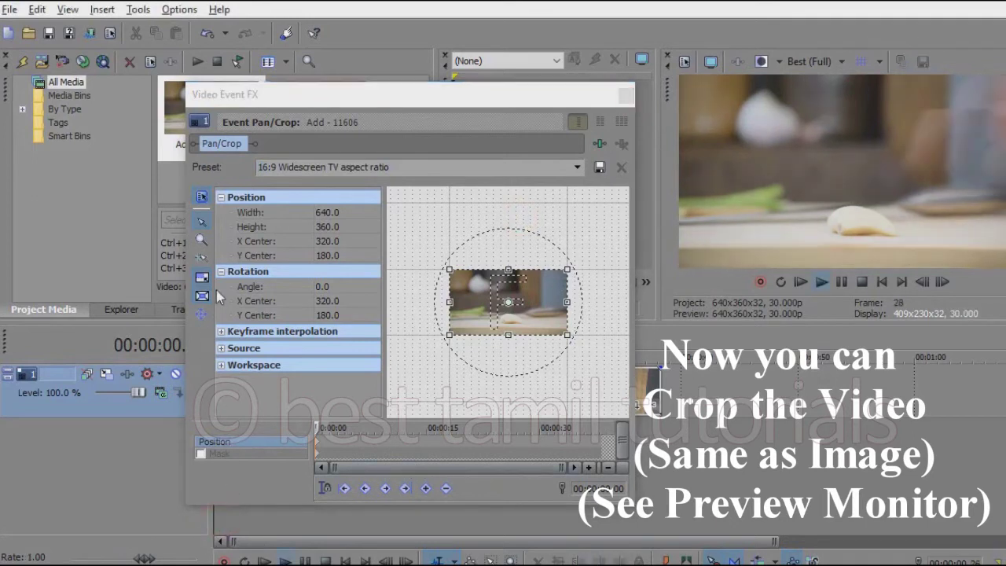
pyautogui.click(202, 296)
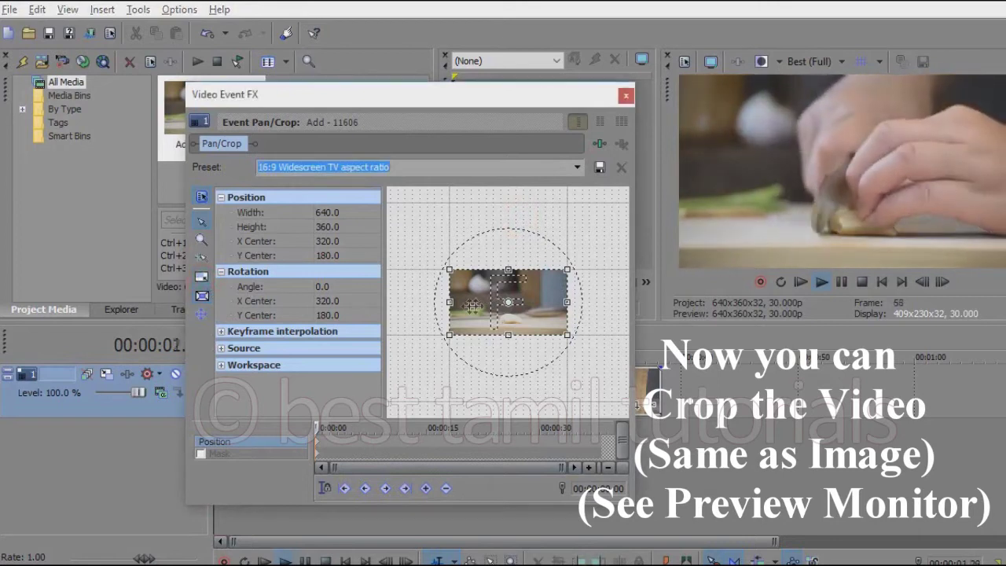
# Resize the crop frame's height and width independently, narrowing it to about 19 and widening it to about 649
pyautogui.moveTo(451, 301); pyautogui.dragTo(471, 303)
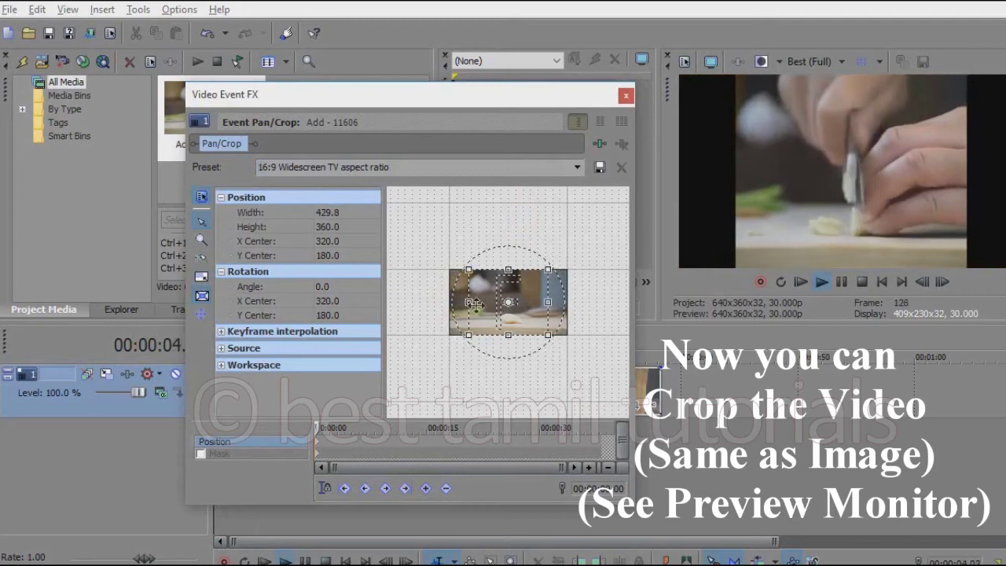
pyautogui.moveTo(512, 338); pyautogui.dragTo(509, 355)
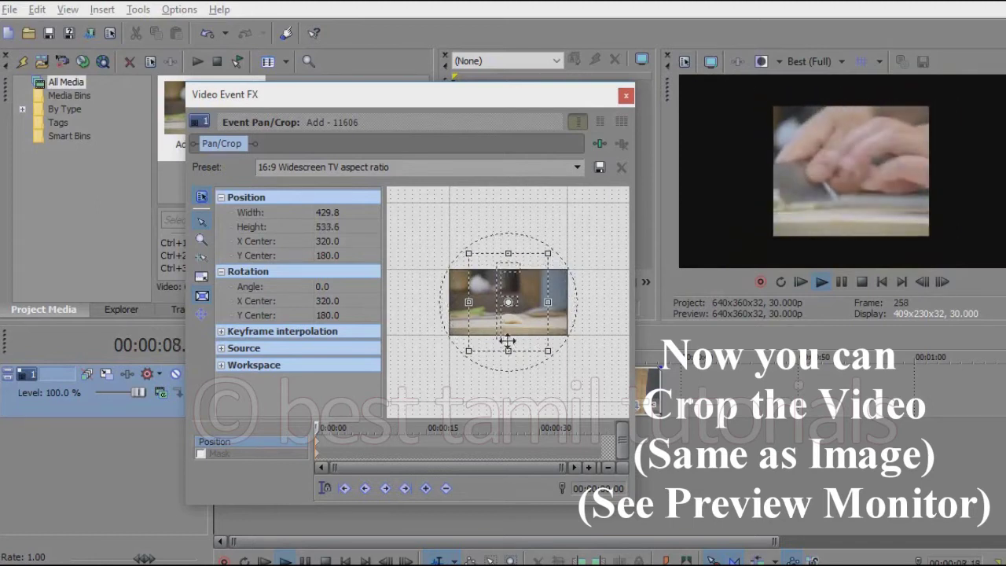
pyautogui.moveTo(470, 302); pyautogui.dragTo(510, 312)
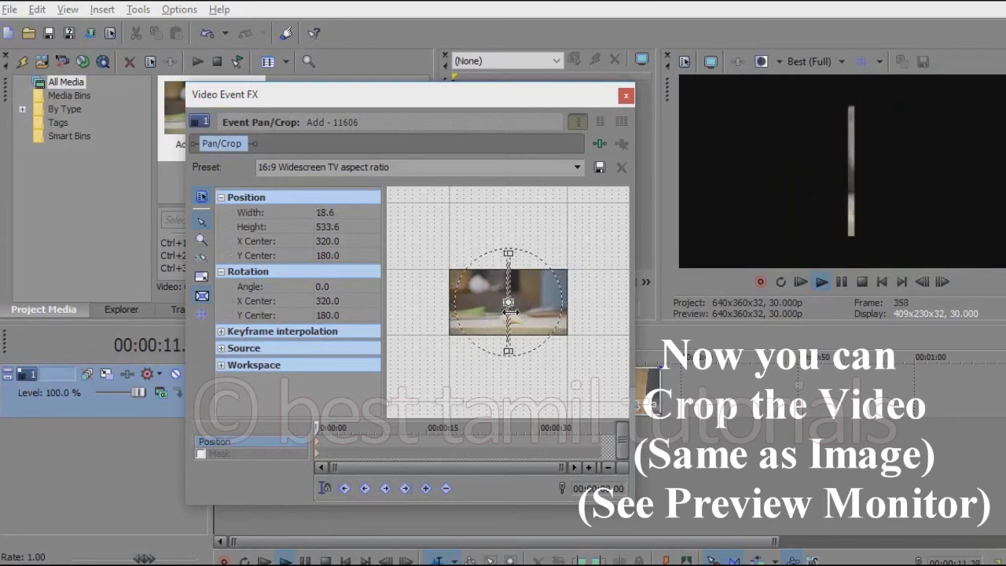
pyautogui.moveTo(511, 312); pyautogui.dragTo(454, 319)
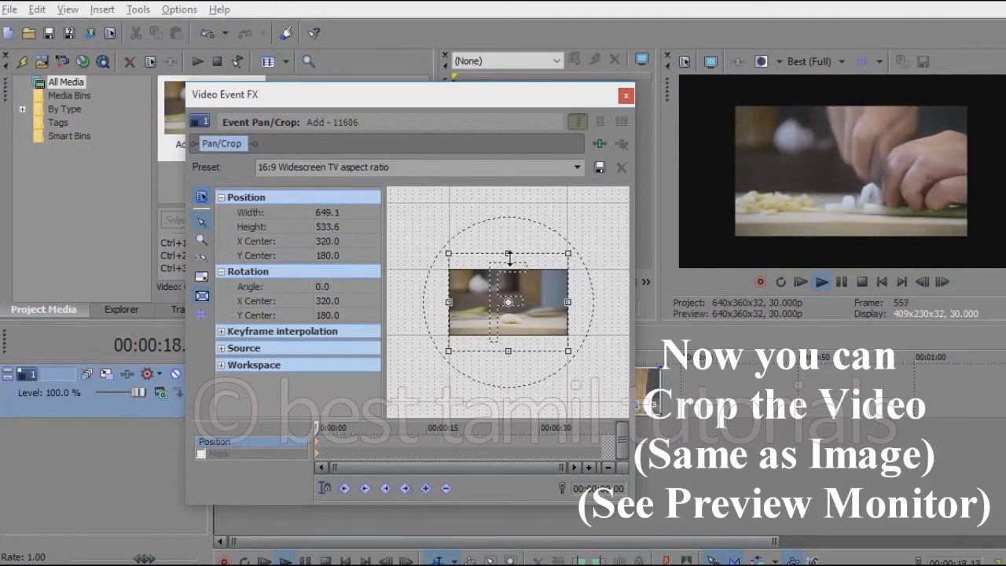
pyautogui.moveTo(510, 257); pyautogui.dragTo(509, 266)
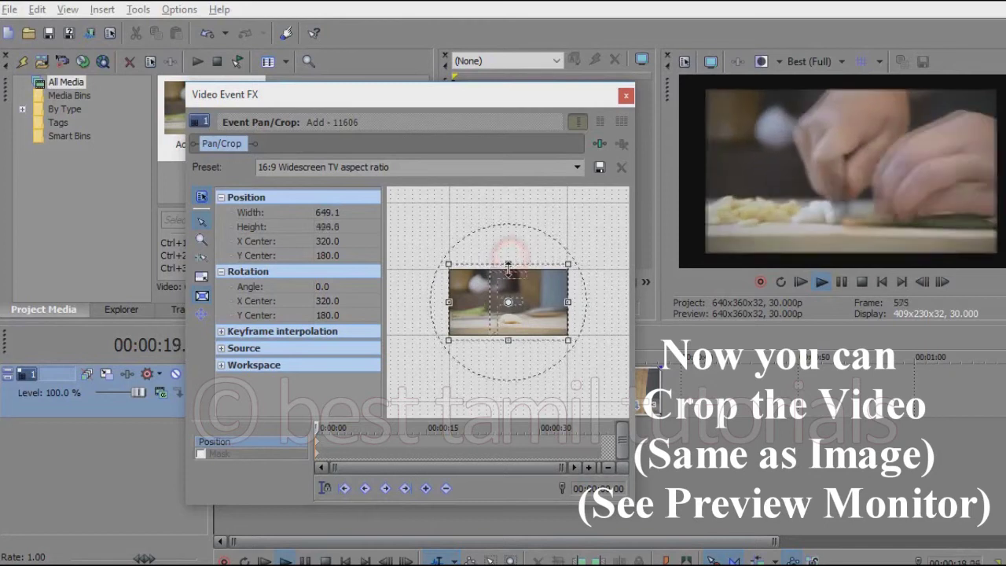
# Reset the crop with the 16:9 Widescreen TV aspect ratio preset and reduce only the frame's height to about 287
pyautogui.click(578, 168)
pyautogui.click(542, 217)
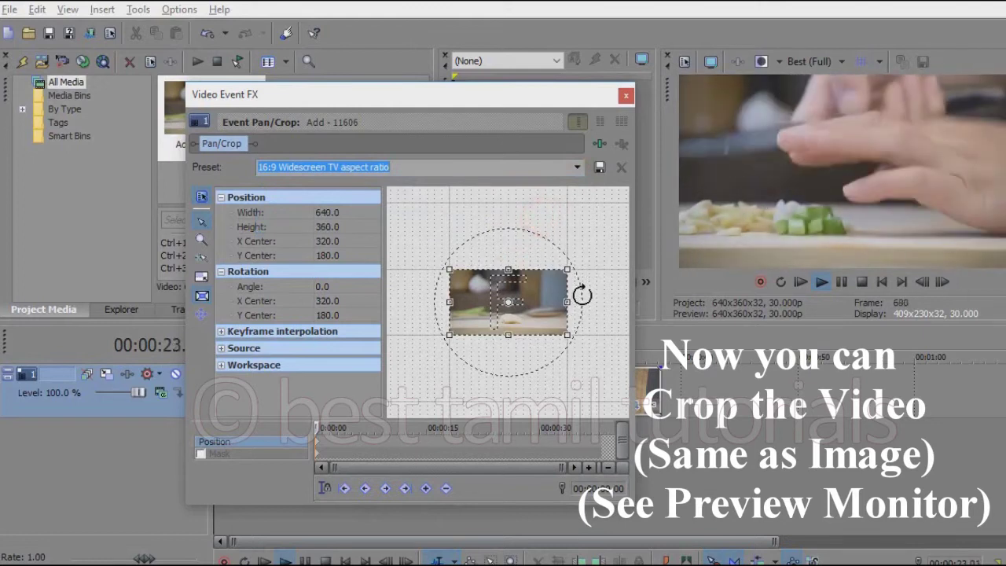
pyautogui.click(508, 335)
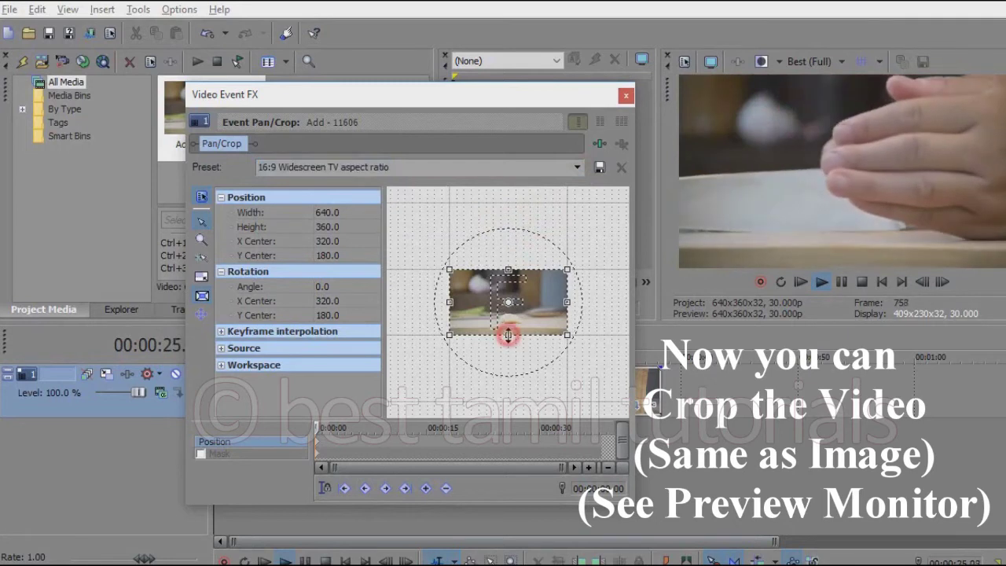
pyautogui.moveTo(508, 335); pyautogui.dragTo(508, 338)
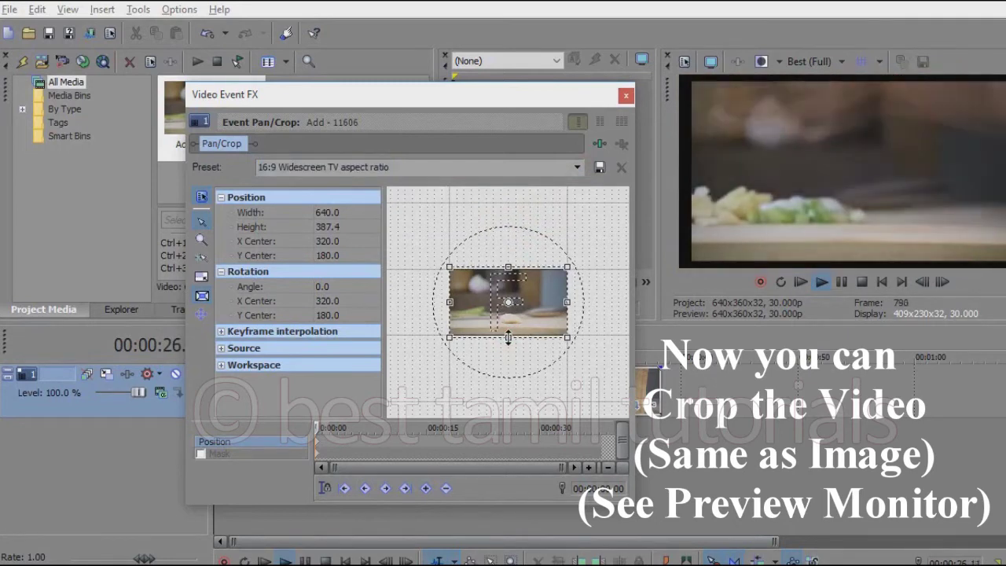
pyautogui.moveTo(508, 338); pyautogui.dragTo(509, 329)
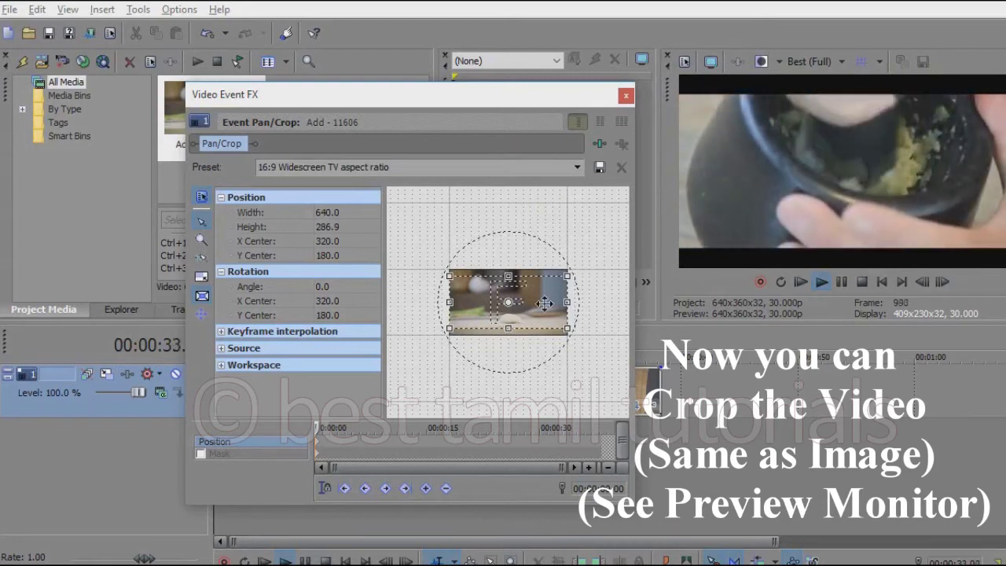
# Restore the full video frame with the 16:9 Widescreen TV aspect ratio preset and close the Event Pan/Crop settings
pyautogui.click(578, 167)
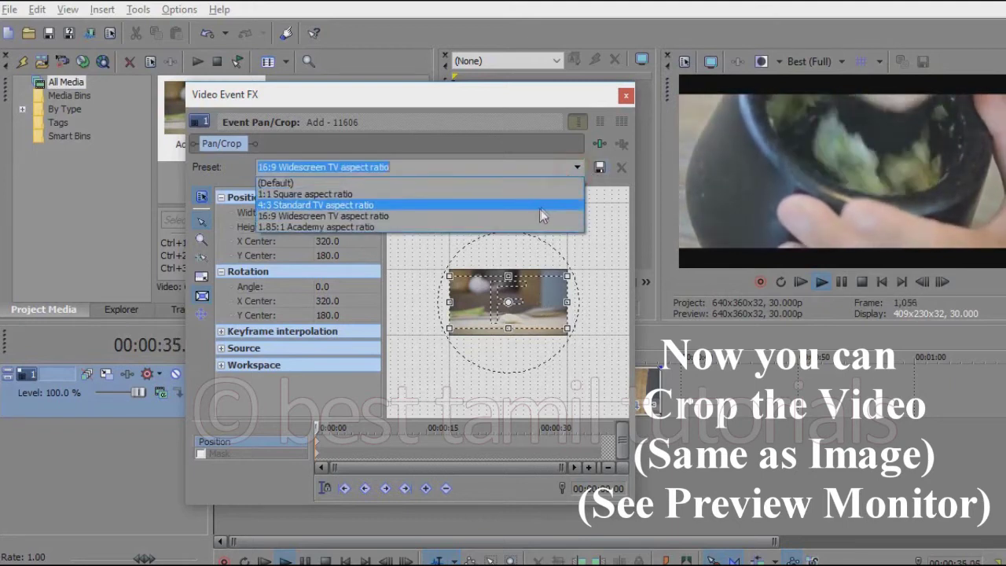
pyautogui.click(533, 217)
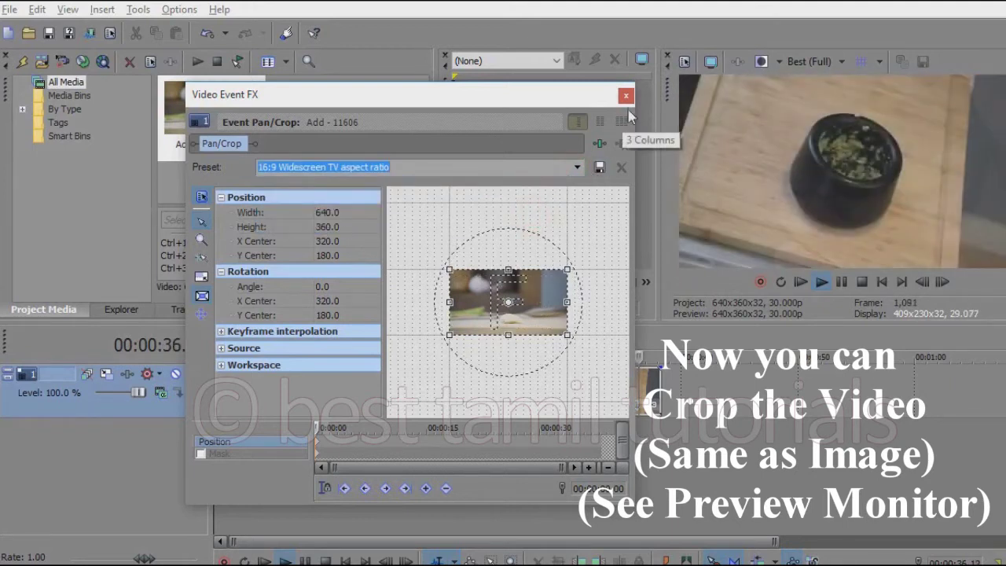
pyautogui.click(627, 96)
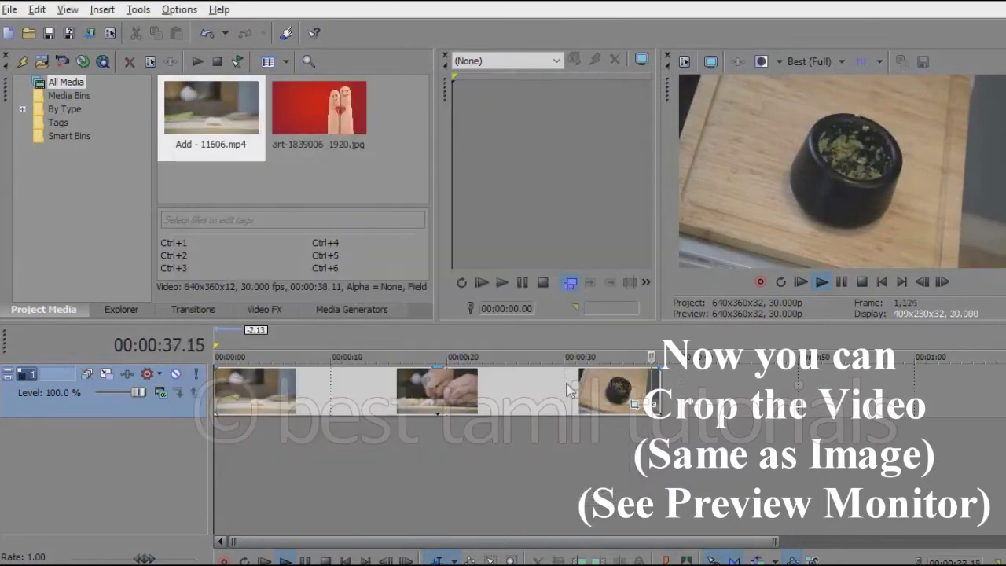
pyautogui.click(486, 380)
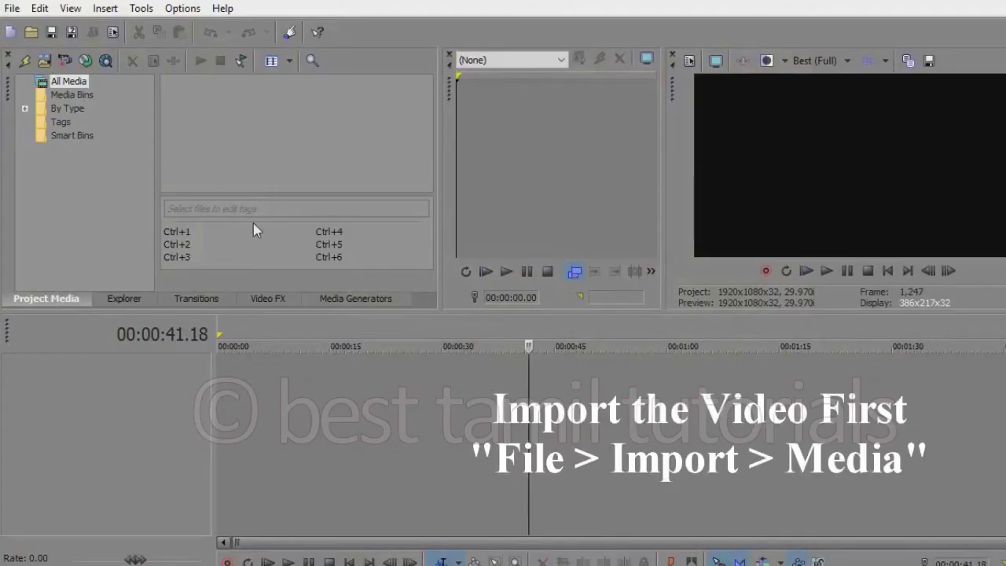
# Import the video file Proposing - 537 from the Downloads folder into the project media
pyautogui.click(13, 9)
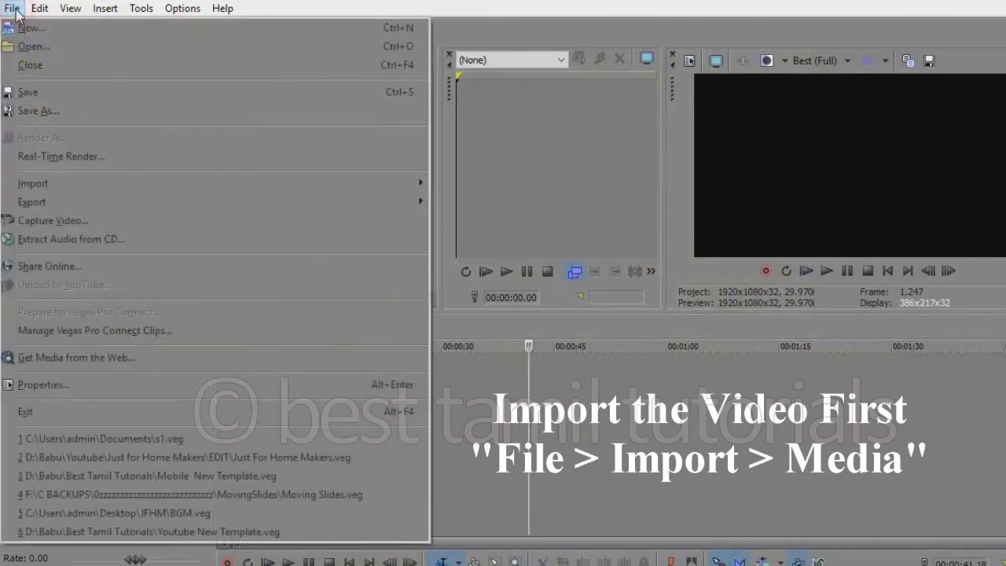
pyautogui.moveTo(89, 192)
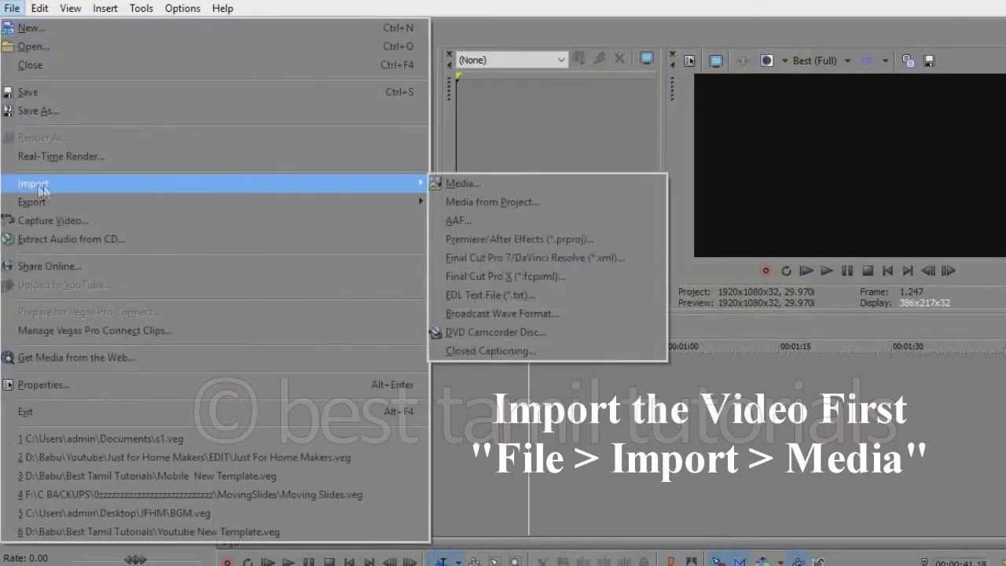
pyautogui.click(444, 186)
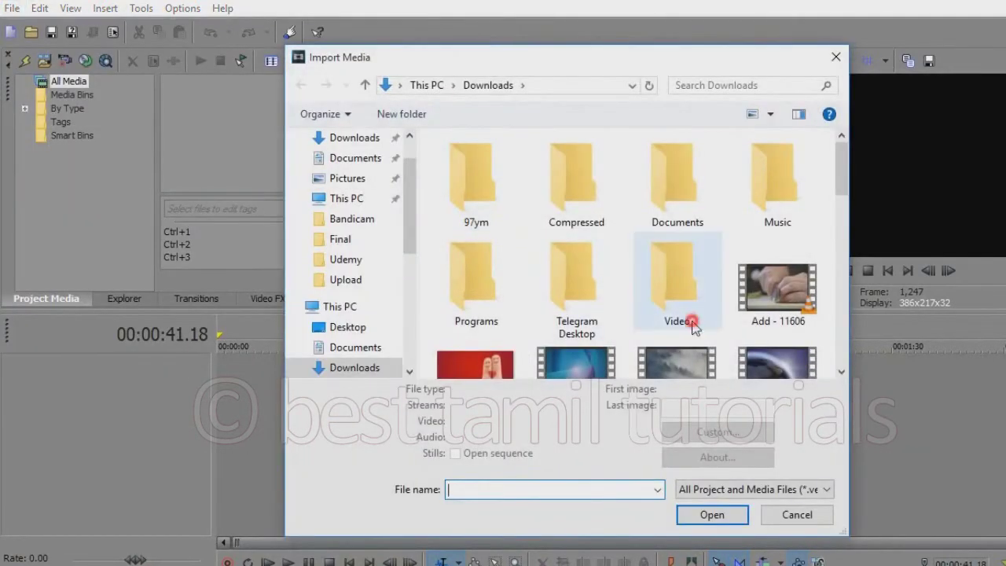
pyautogui.scroll(-3, 692, 321)
pyautogui.click(693, 328)
pyautogui.press('Down')
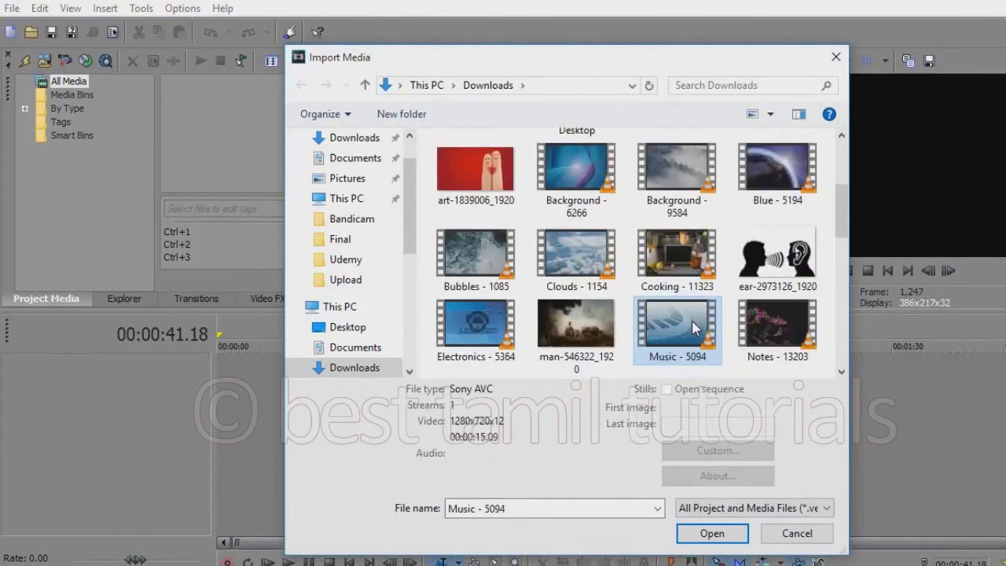
pyautogui.press('Left')
pyautogui.press('Down')
pyautogui.press('Right')
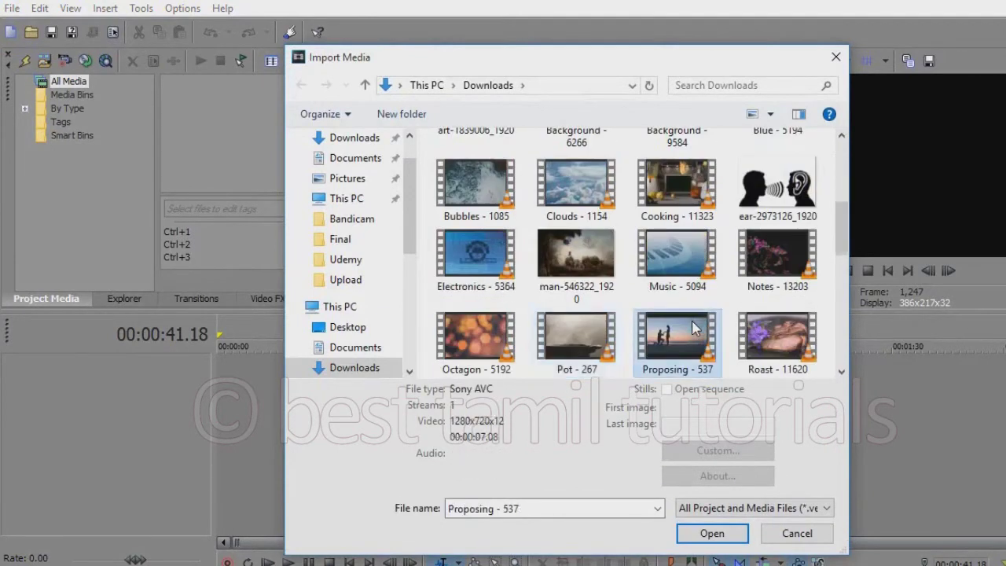
pyautogui.press('Return')
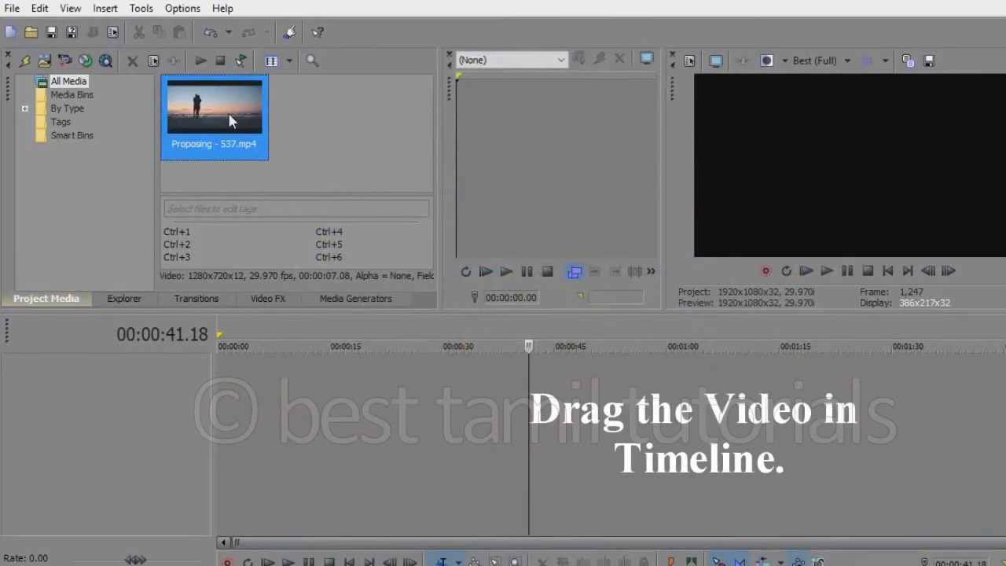
# Place Proposing - 537.mp4 at the start of the timeline, match the project video settings to it, and move the playhead to the start
pyautogui.moveTo(231, 120); pyautogui.dragTo(221, 366)
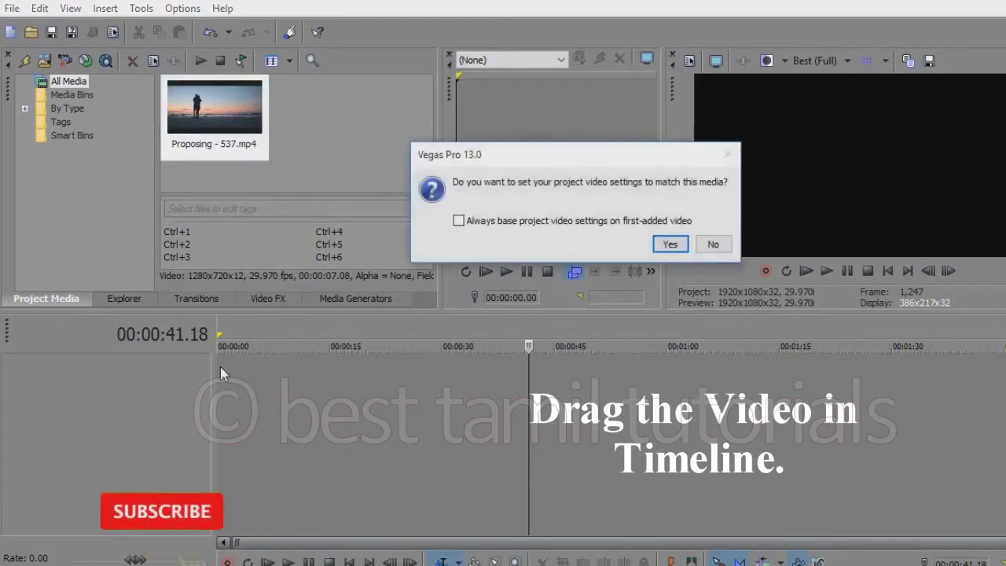
pyautogui.click(678, 242)
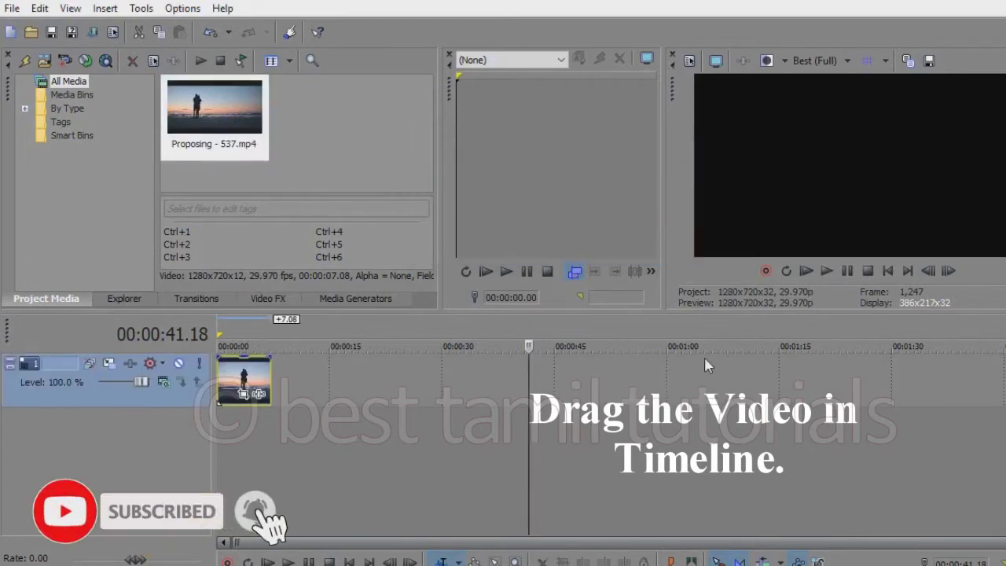
pyautogui.click(224, 379)
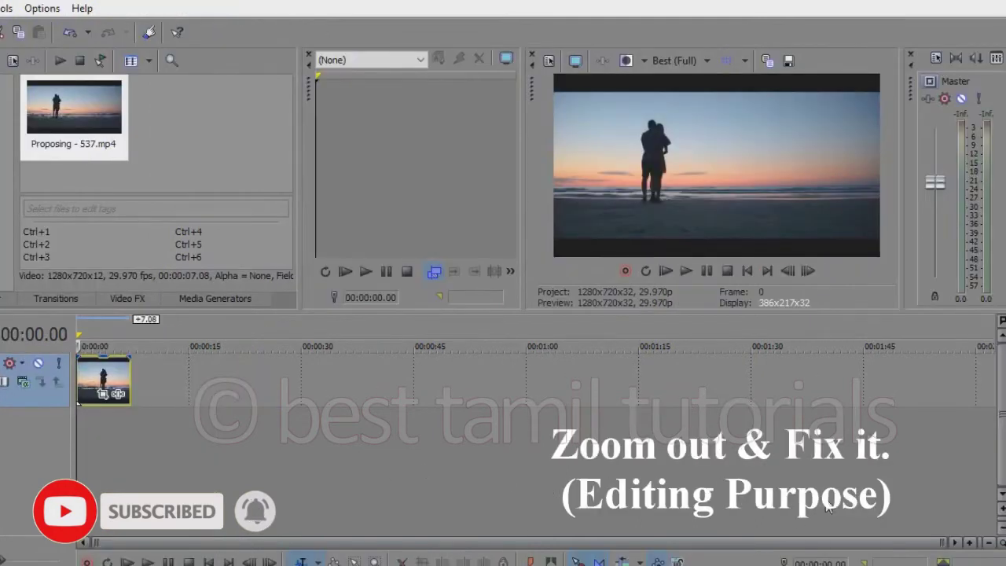
# Set the Proposing - 537 clip's rotation angle to 180 in Event Pan/Crop and close the settings
pyautogui.click(973, 544)
pyautogui.click(973, 544)
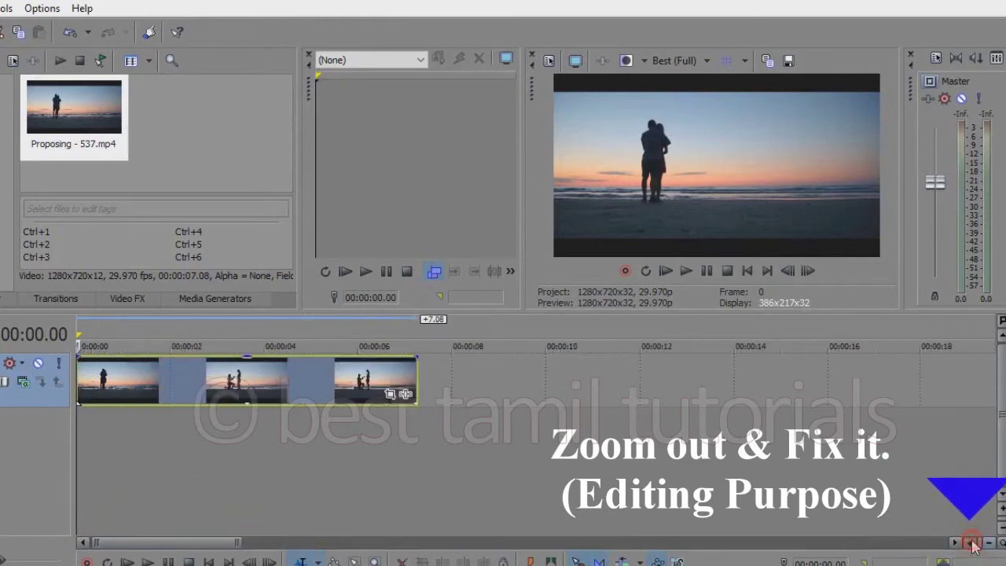
pyautogui.click(974, 545)
pyautogui.click(974, 544)
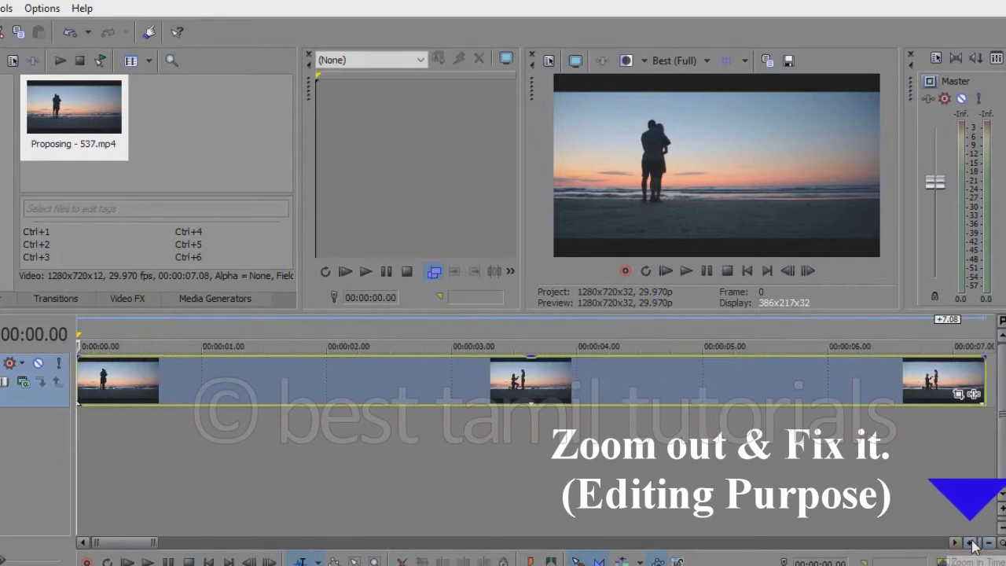
pyautogui.click(988, 543)
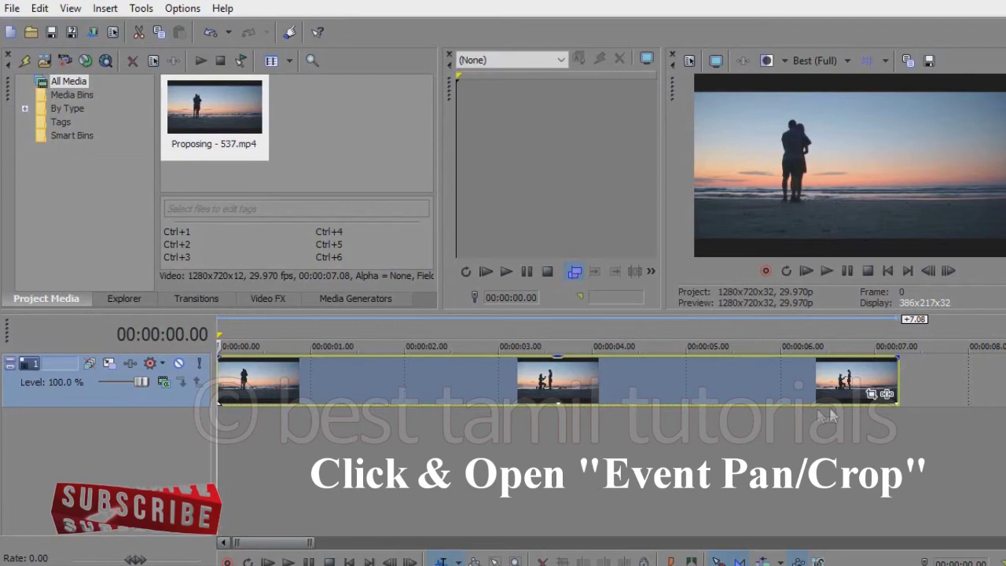
pyautogui.click(871, 396)
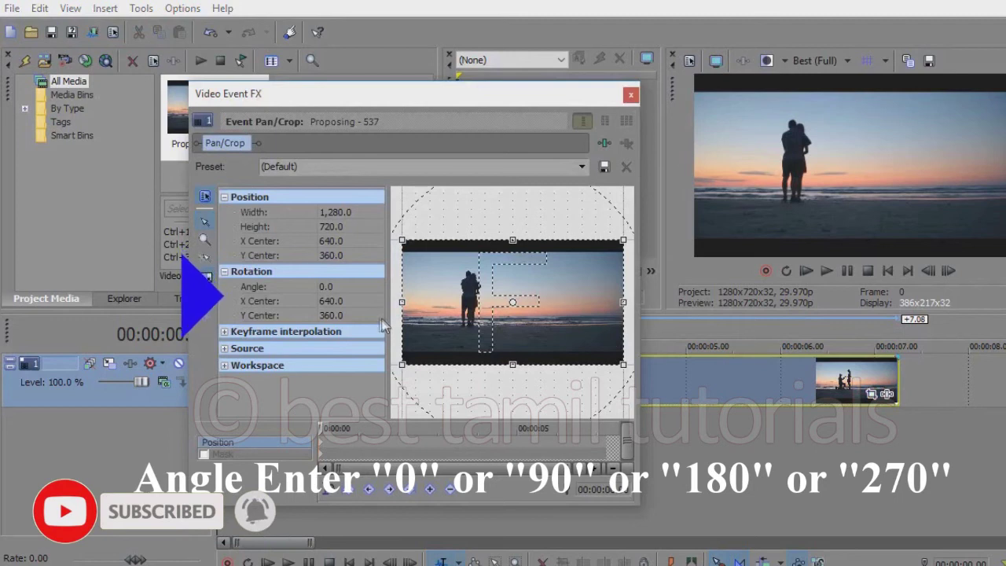
pyautogui.click(331, 288)
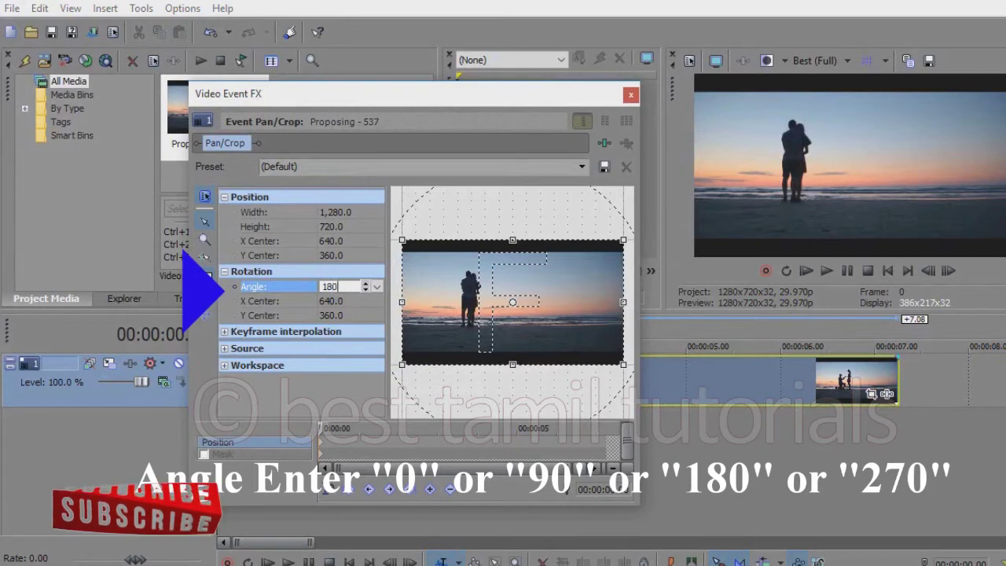
pyautogui.press('Return')
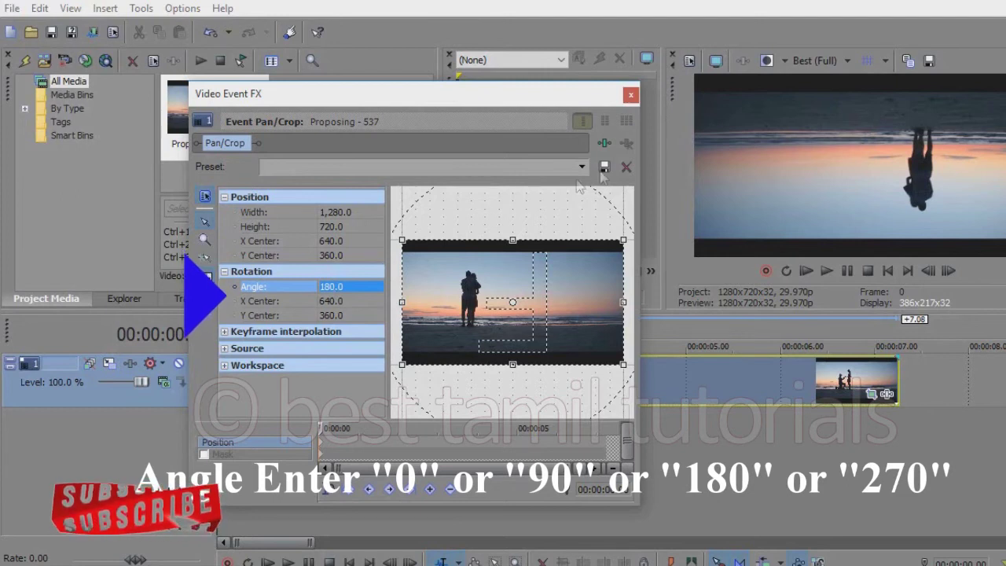
pyautogui.click(631, 96)
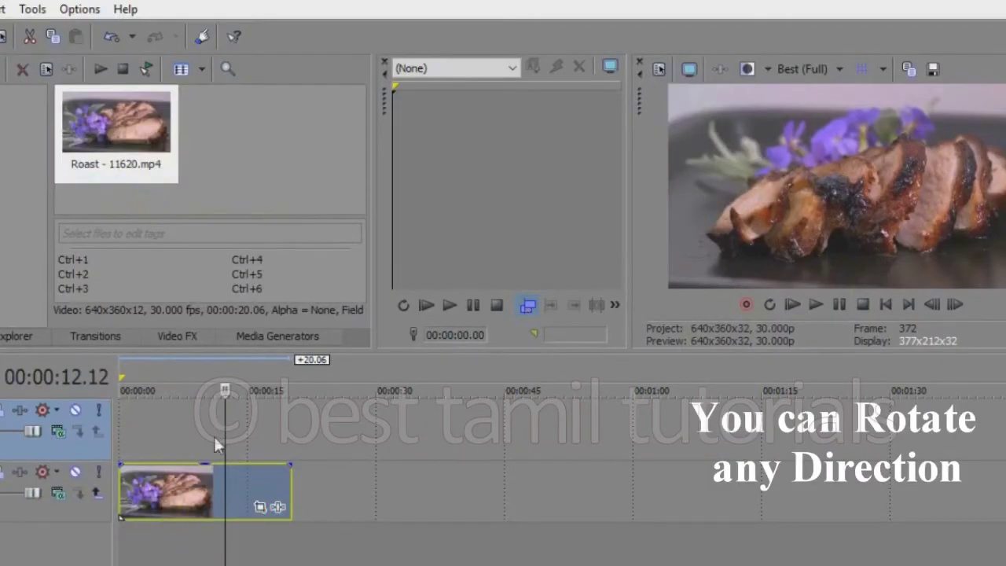
# Enlarge the second-track Roast - 11620 clip's crop frame to about 1,041 by 586 and tilt it about 29.5 degrees, centered at about 468, 359
pyautogui.click(260, 509)
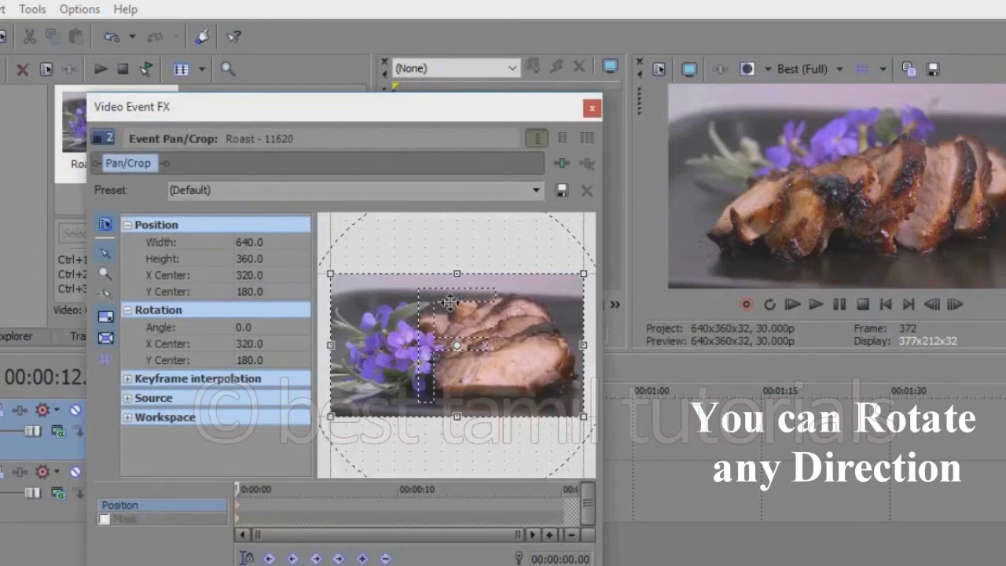
pyautogui.scroll(-4, 476, 337)
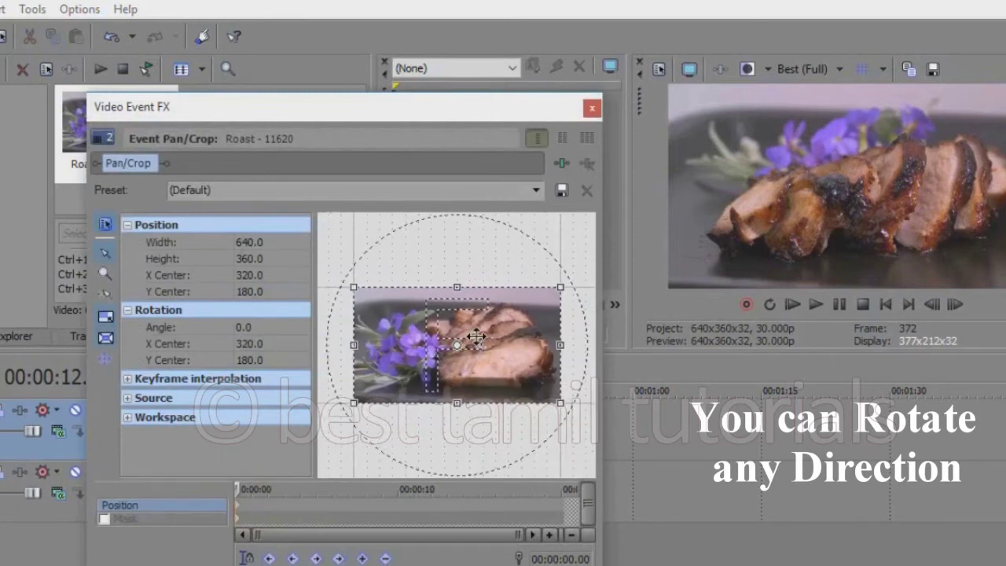
pyautogui.scroll(-3, 476, 337)
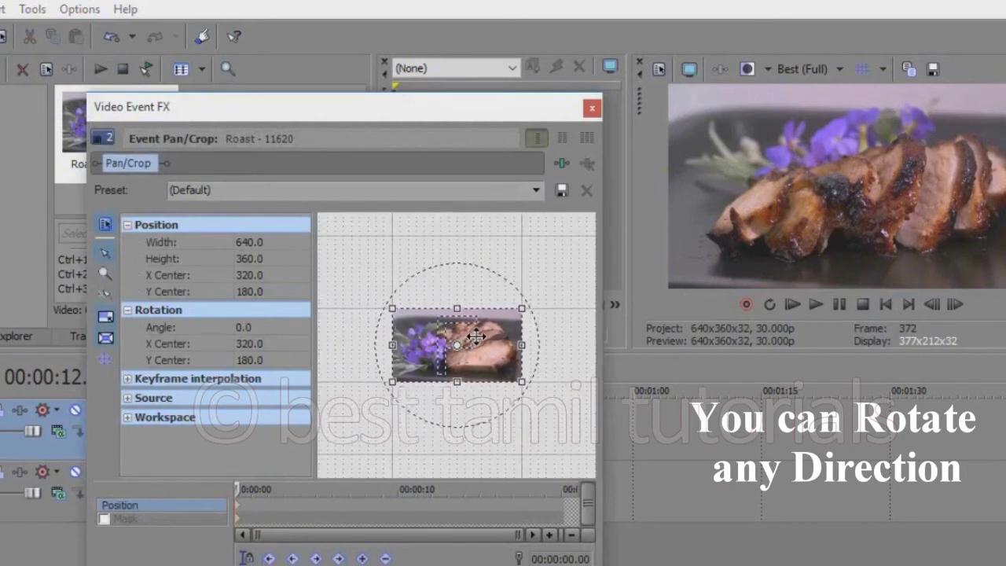
pyautogui.scroll(-2, 479, 347)
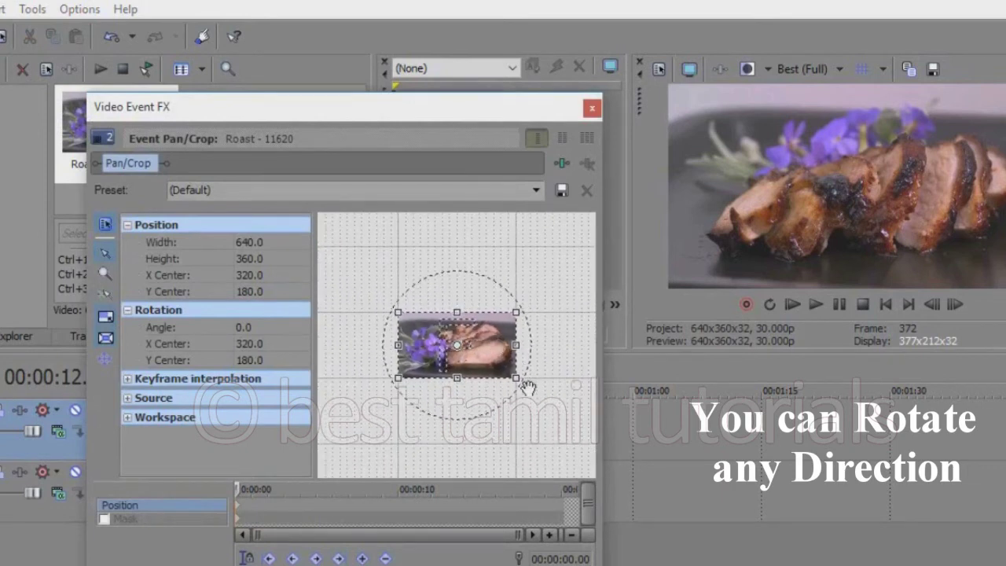
pyautogui.moveTo(517, 381); pyautogui.dragTo(553, 421)
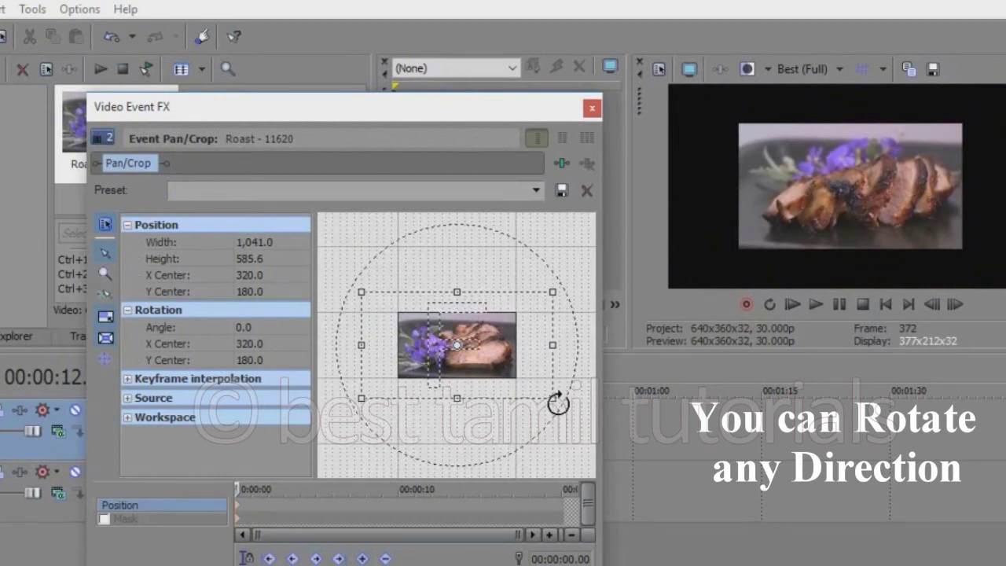
pyautogui.moveTo(558, 403); pyautogui.dragTo(523, 456)
pyautogui.moveTo(481, 387); pyautogui.dragTo(508, 421)
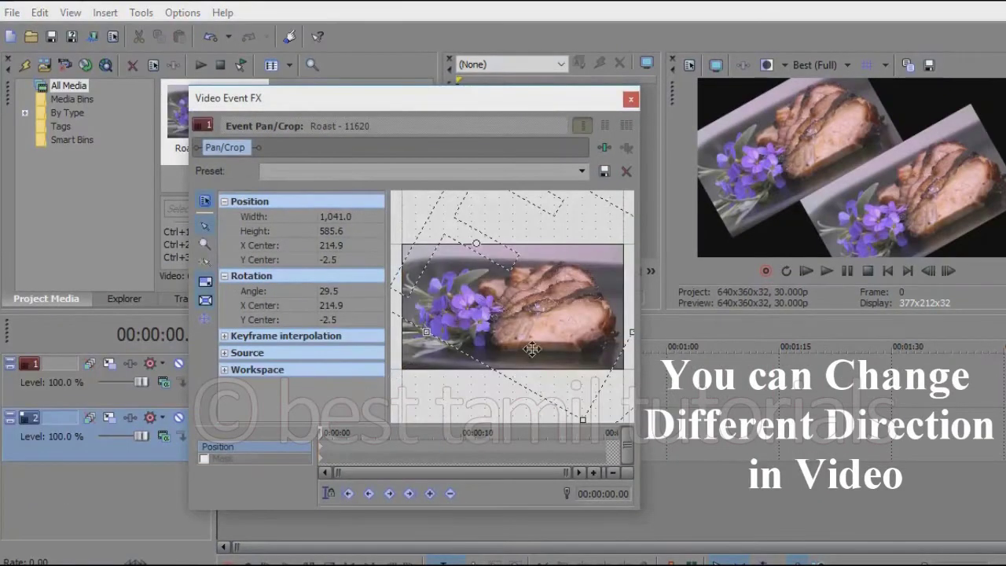
# Rotate the first-track Roast clip's crop frame to about -24.8 degrees, center it at about 69, 190, and close the Event Pan/Crop settings
pyautogui.scroll(-3, 532, 349)
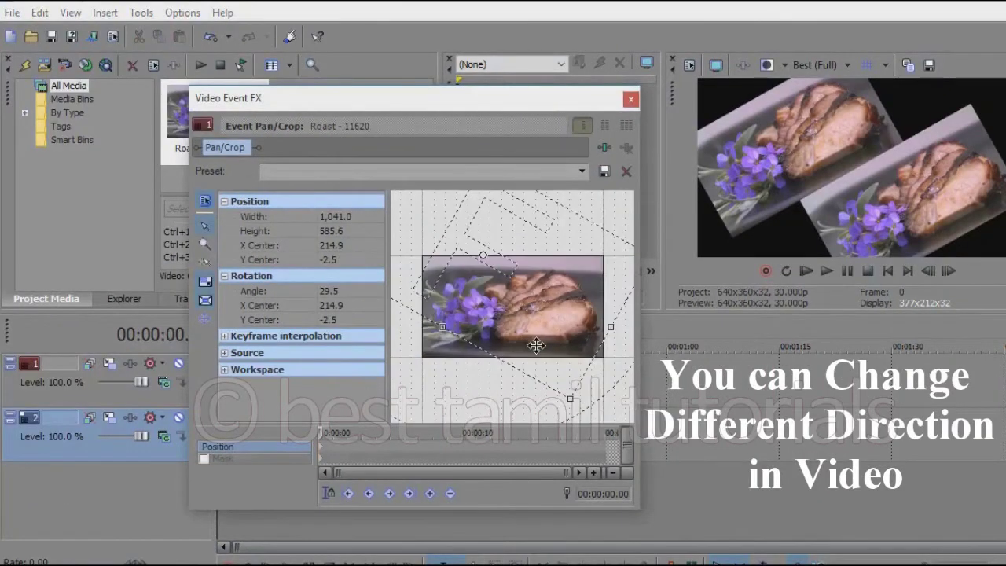
pyautogui.moveTo(575, 391); pyautogui.dragTo(602, 320)
pyautogui.moveTo(559, 295); pyautogui.dragTo(525, 298)
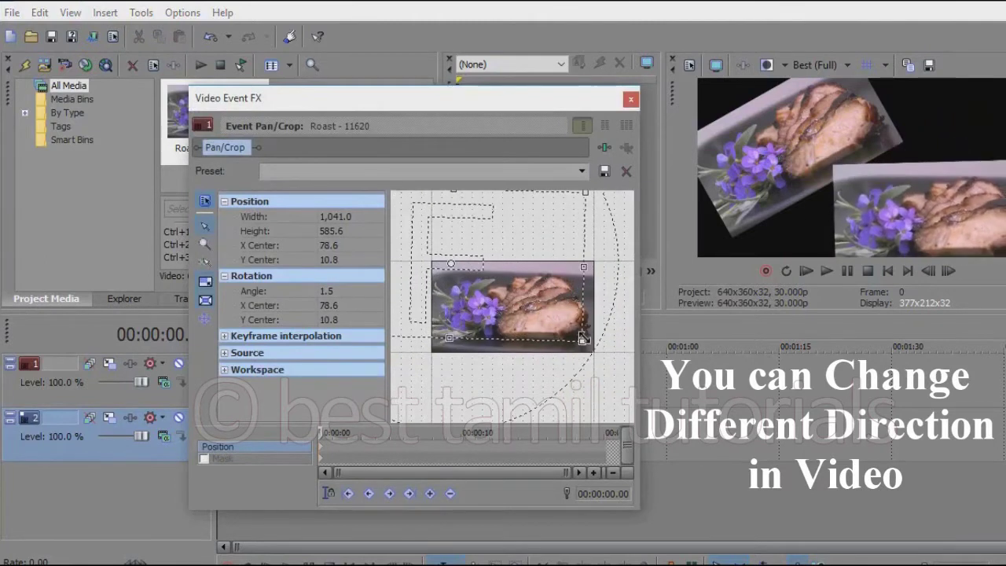
pyautogui.moveTo(587, 346); pyautogui.dragTo(602, 276)
pyautogui.moveTo(541, 265); pyautogui.dragTo(539, 310)
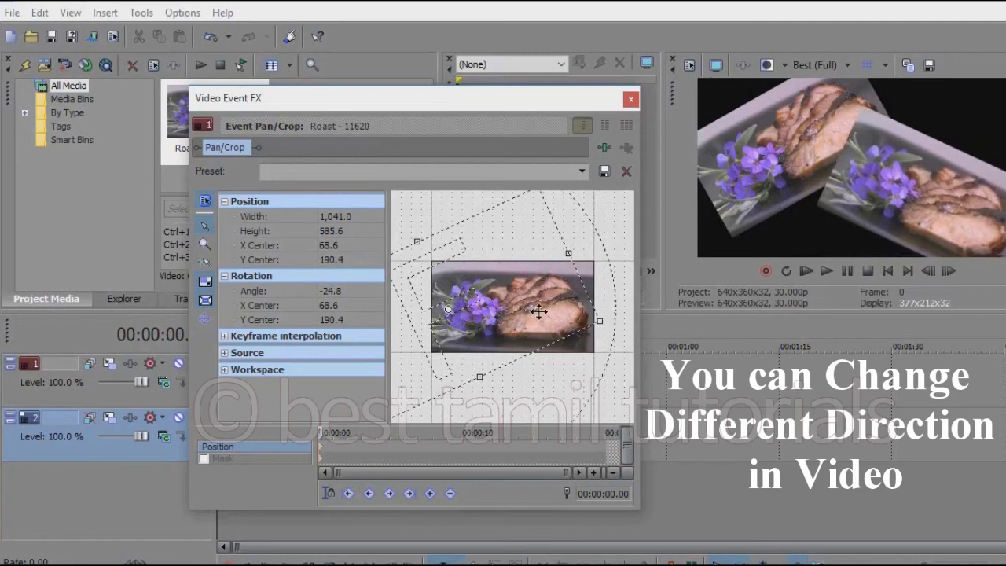
pyautogui.click(630, 99)
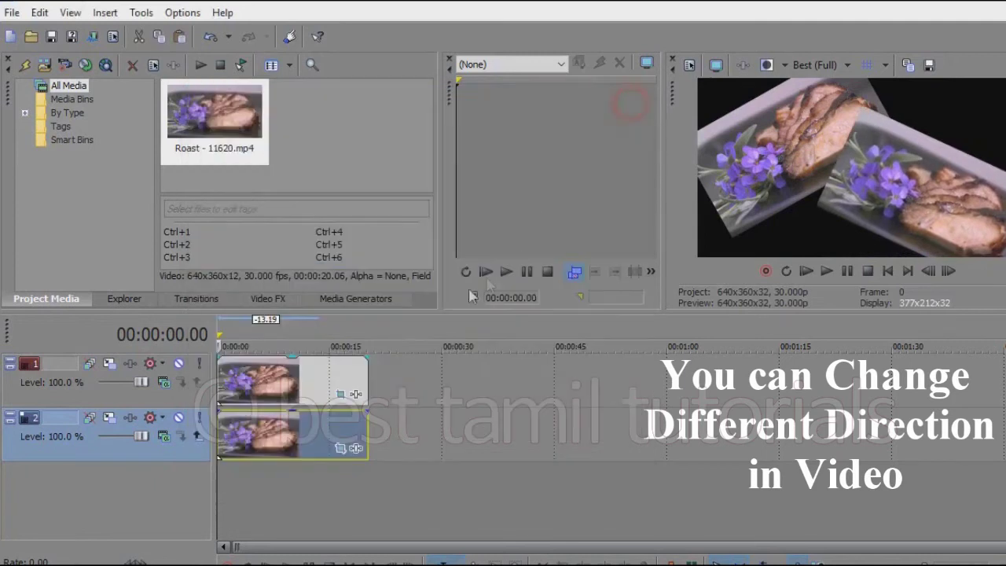
# Rotate the second-track Roast clip's crop frame to about 35 degrees, center it at about 579, 396, and close its settings
pyautogui.click(344, 450)
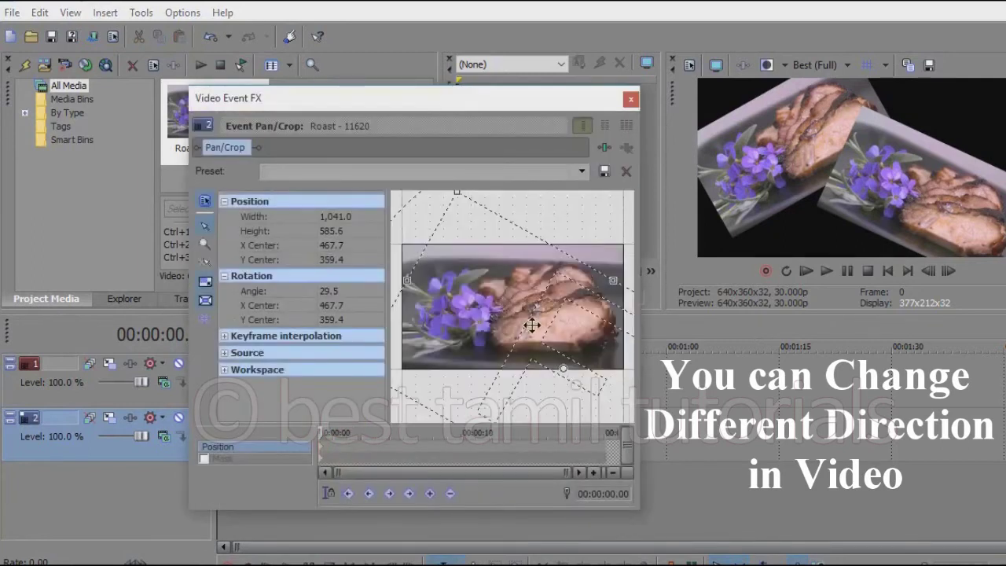
pyautogui.scroll(-5, 533, 325)
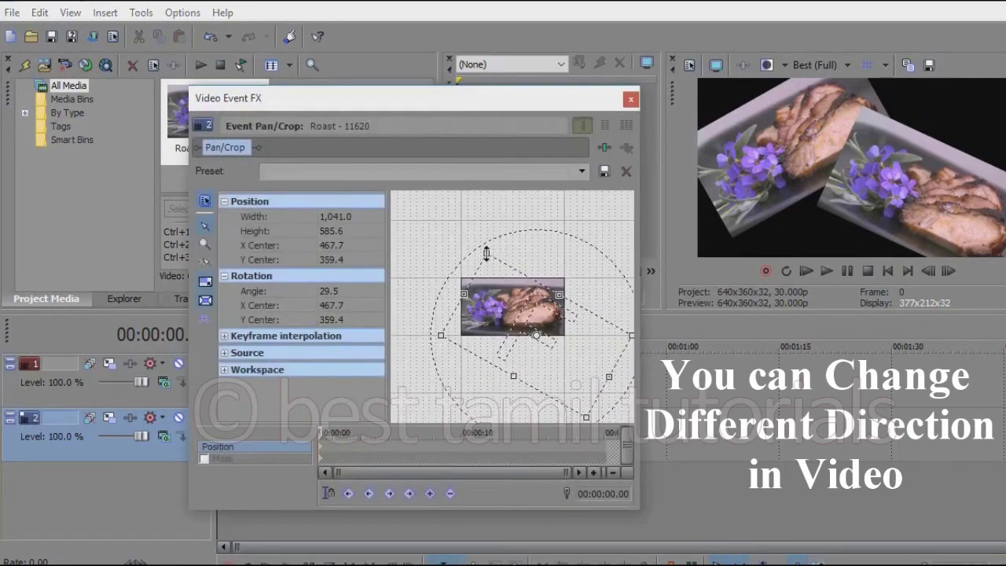
pyautogui.moveTo(493, 244)
pyautogui.mouseDown()
pyautogui.moveTo(478, 243)
pyautogui.moveTo(501, 233)
pyautogui.mouseUp()
pyautogui.moveTo(524, 319)
pyautogui.mouseDown()
pyautogui.moveTo(541, 314)
pyautogui.moveTo(543, 325)
pyautogui.mouseUp()
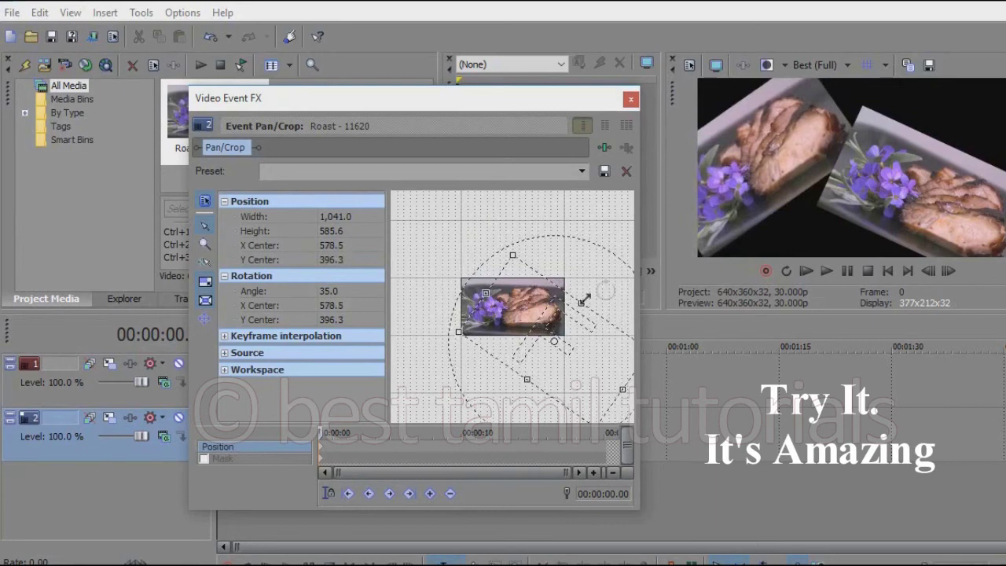
pyautogui.click(630, 99)
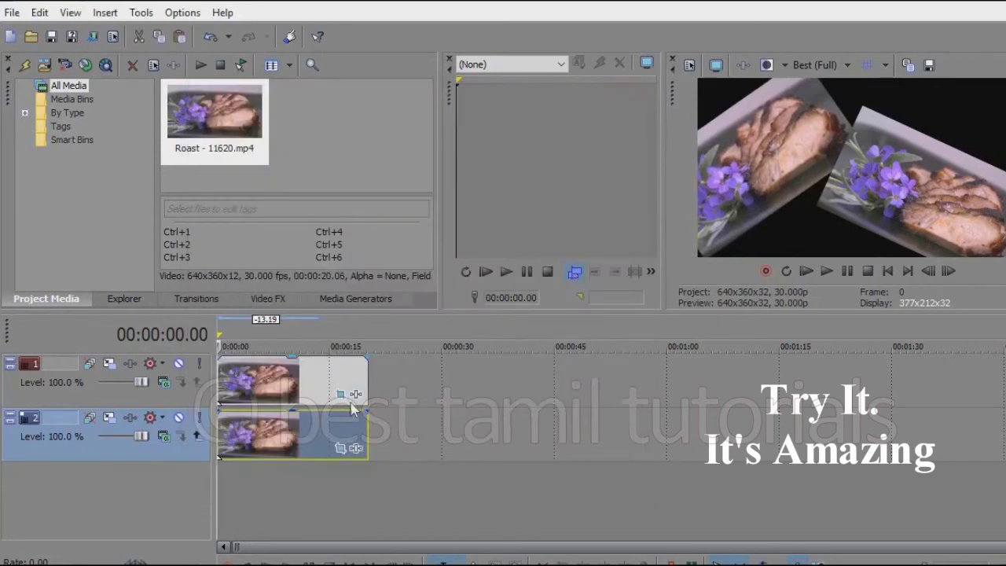
# Play the two overlapping rotated Roast clips from the start of the timeline to check their different directions
pyautogui.press('space')
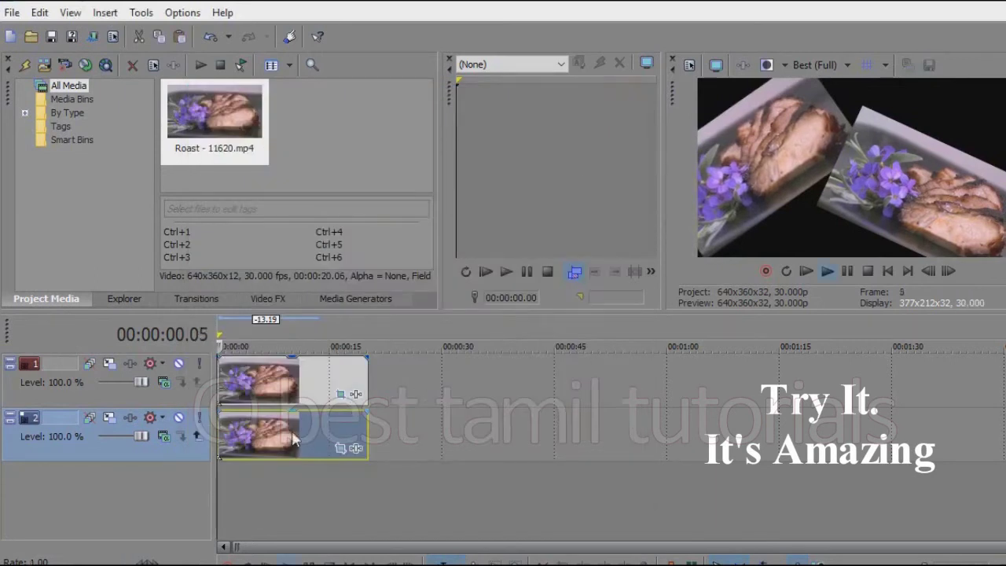
pyautogui.click(290, 393)
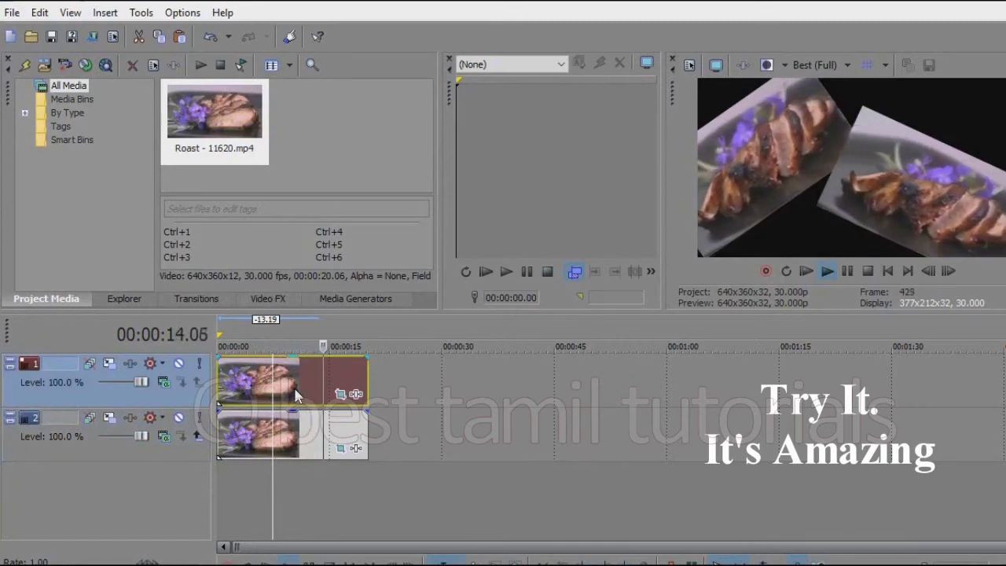
pyautogui.click(295, 391)
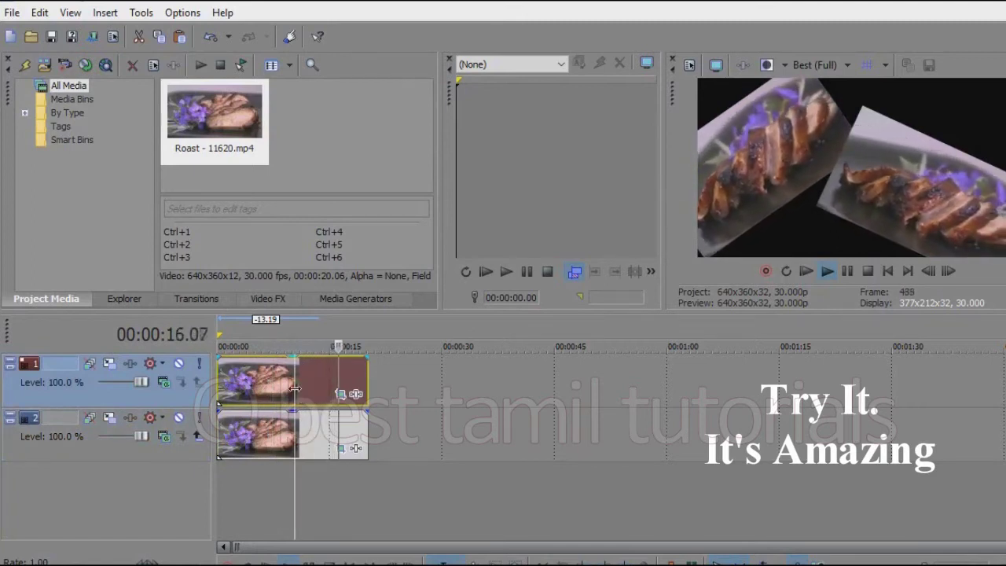
pyautogui.press('space')
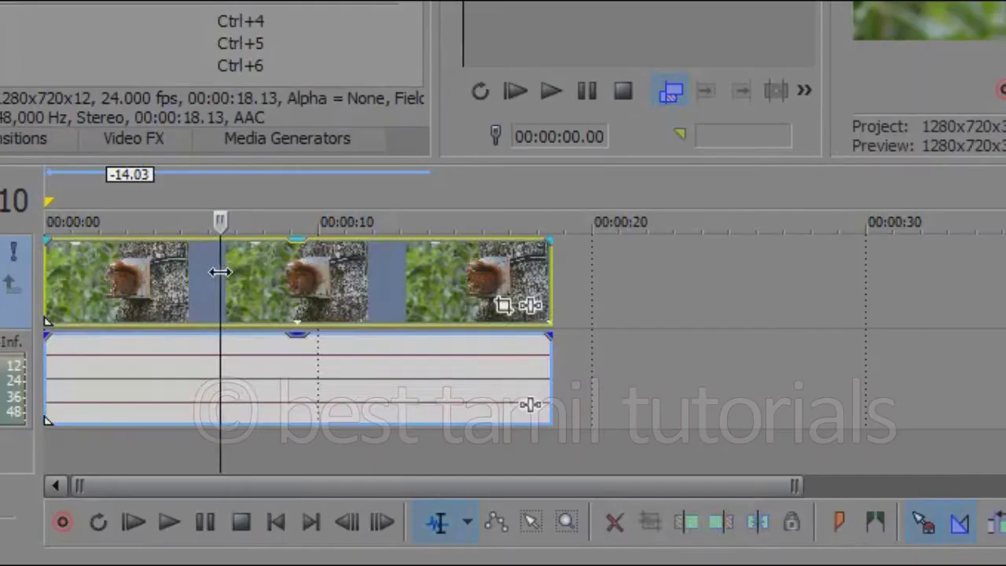
# Split the squirrel video and its audio at the playhead, about 6 seconds in
pyautogui.press('s')
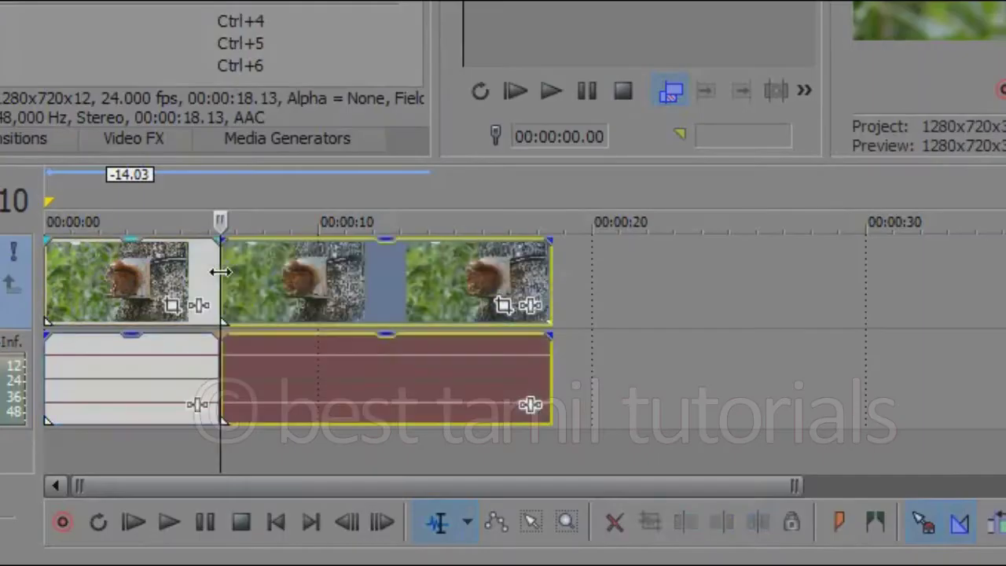
# Move the second squirrel piece 2.19 later, and split it at about 14 seconds, shifting its end part further along the timeline
pyautogui.moveTo(267, 275); pyautogui.dragTo(351, 276)
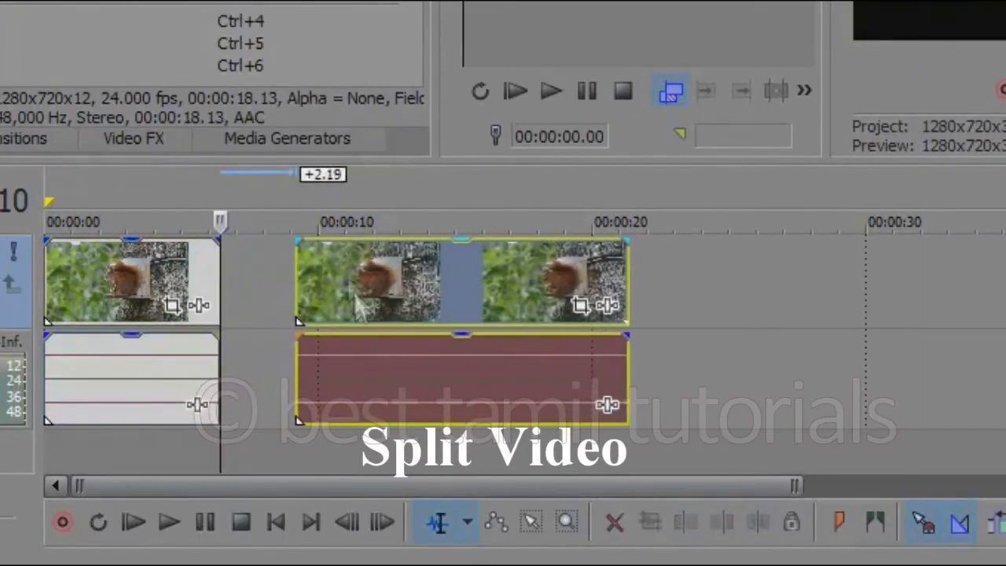
pyautogui.click(438, 277)
pyautogui.press('s')
pyautogui.moveTo(488, 279); pyautogui.dragTo(616, 294)
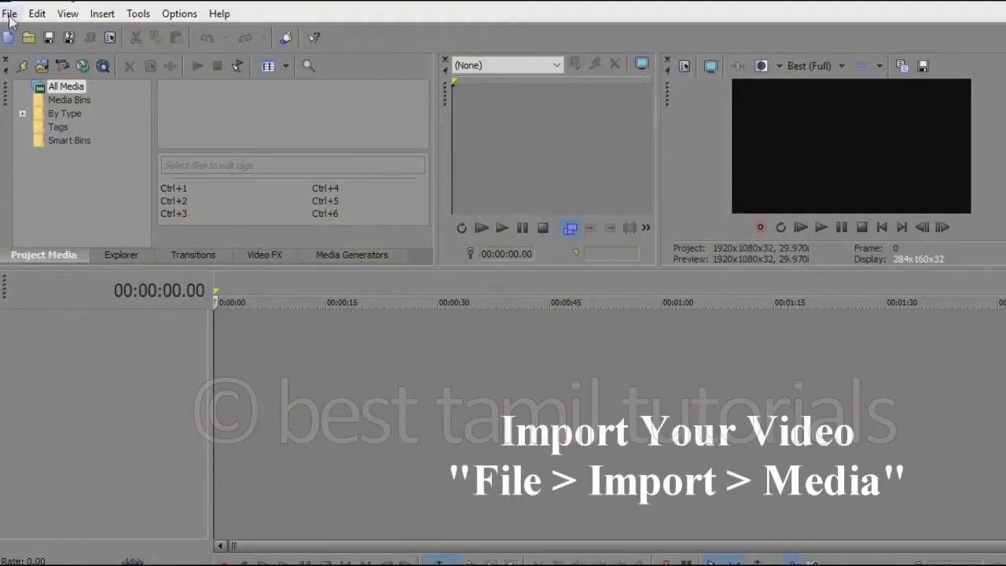
# Import the Squirrel - 3904 video from the Downloads folder into the project media
pyautogui.click(9, 14)
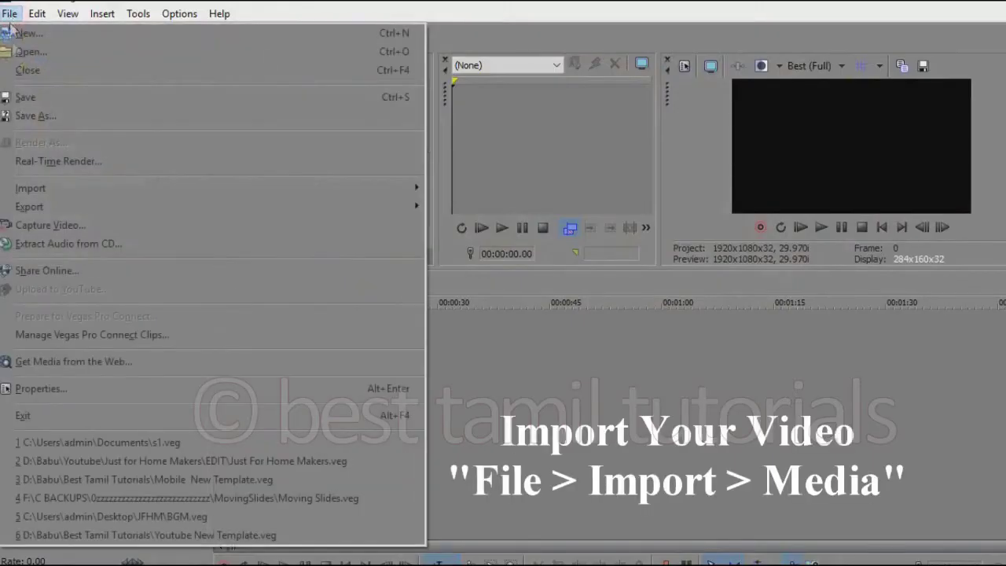
pyautogui.moveTo(99, 188)
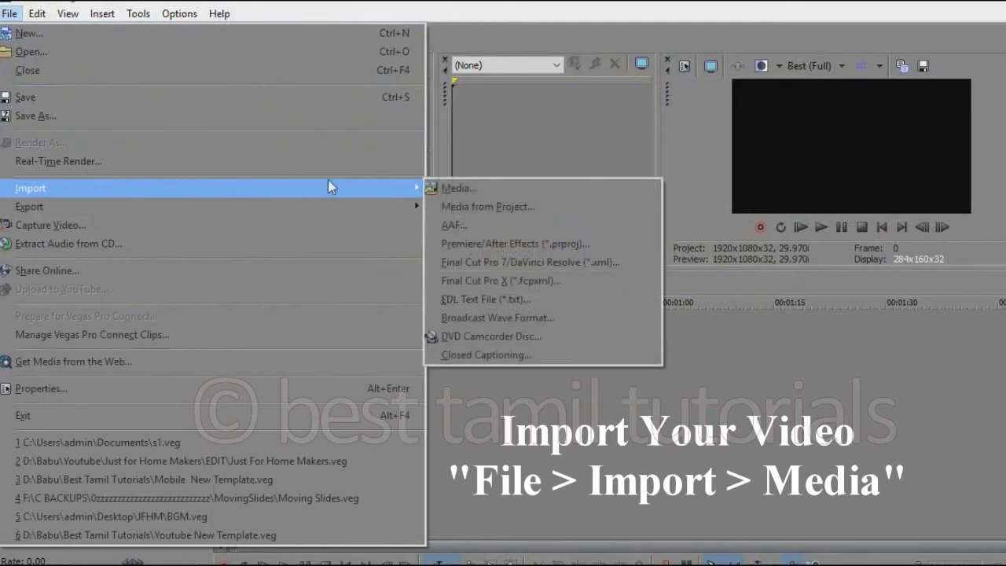
pyautogui.click(477, 190)
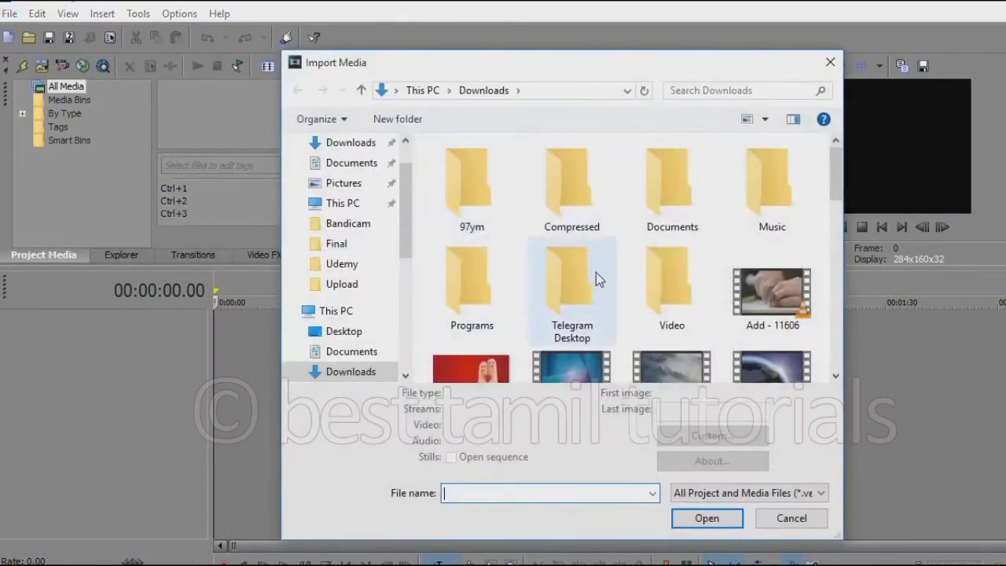
pyautogui.scroll(-1, 596, 272)
pyautogui.scroll(-3, 597, 275)
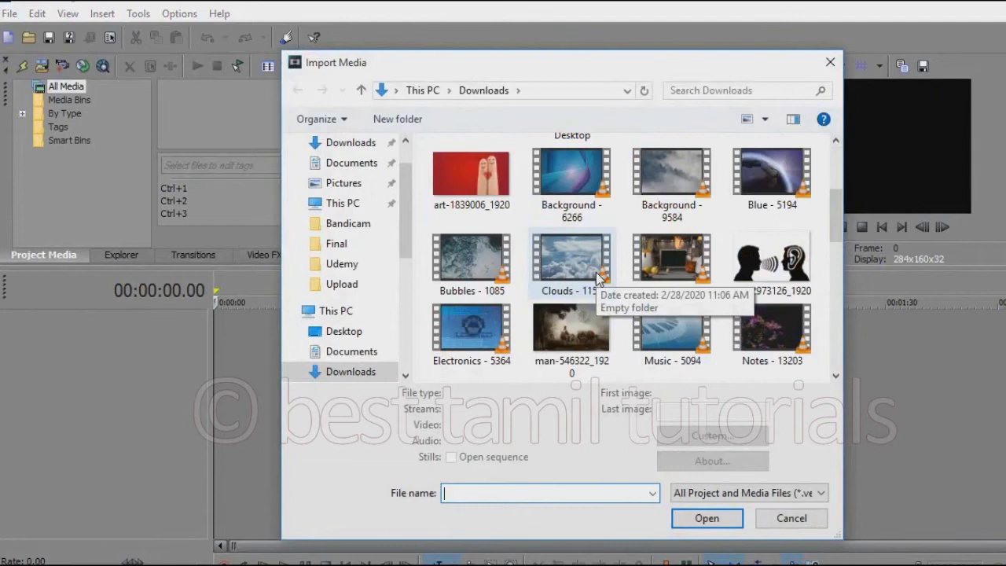
pyautogui.scroll(-2, 597, 276)
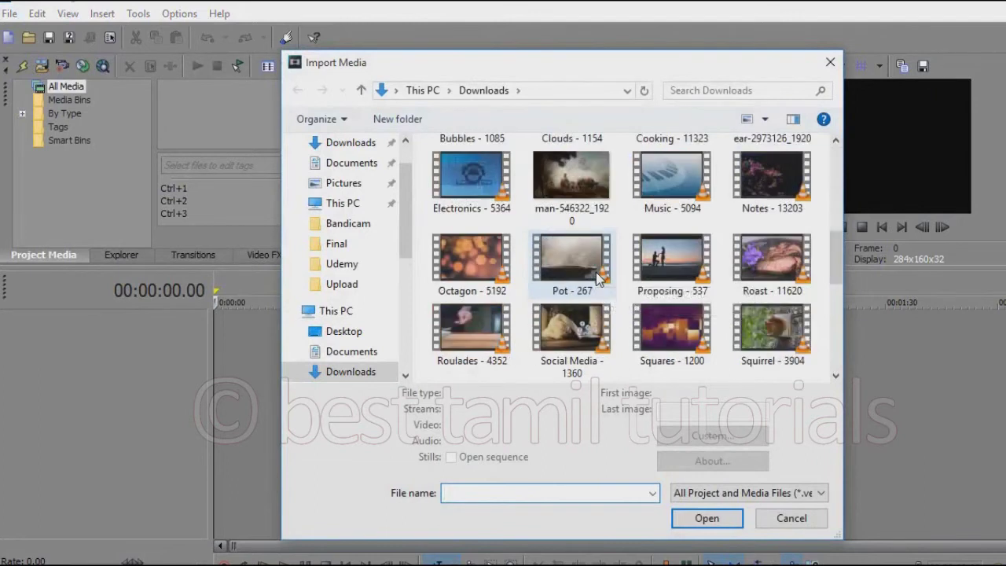
pyautogui.scroll(-2, 598, 275)
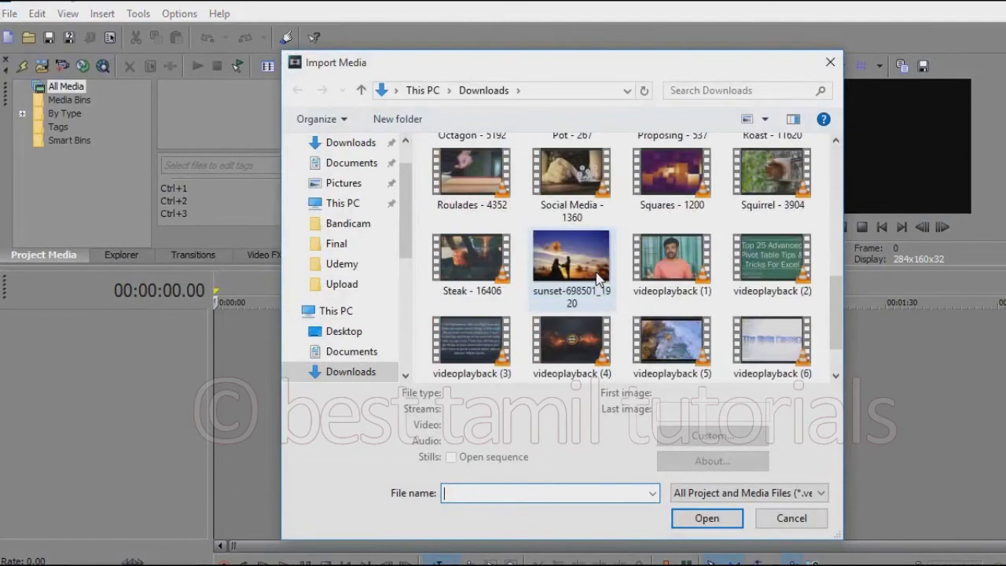
pyautogui.click(791, 183)
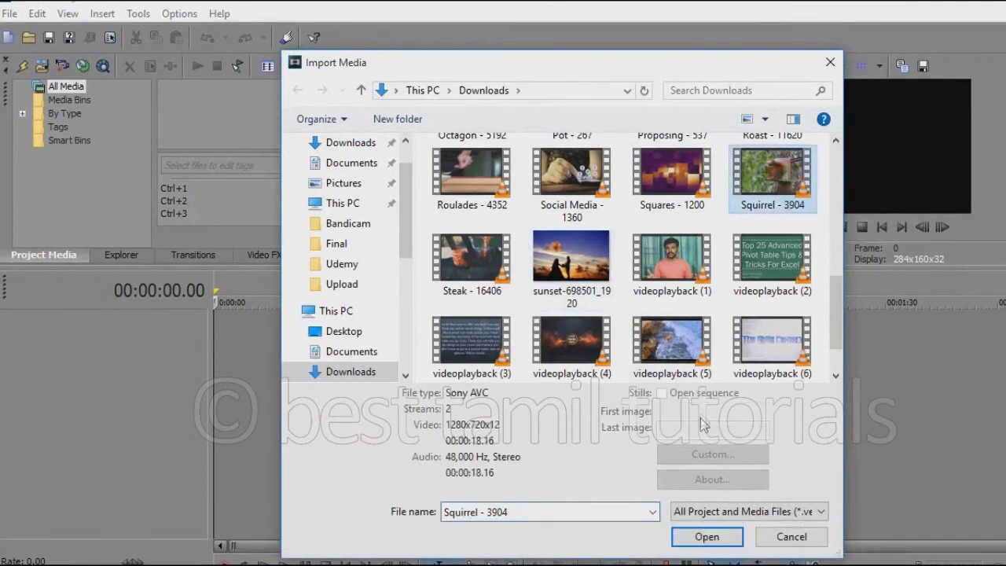
pyautogui.click(707, 537)
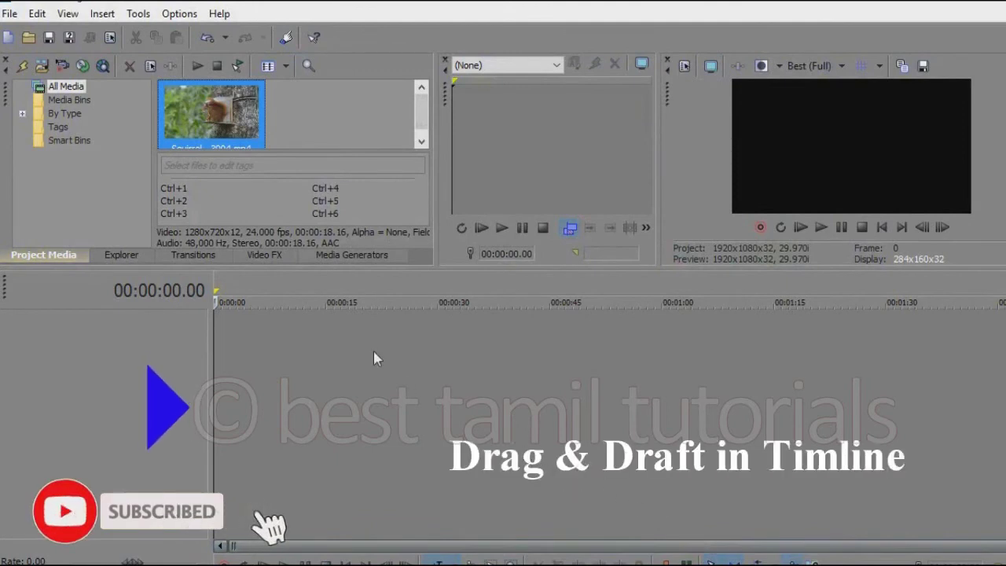
# Place the squirrel video at the start of the timeline, setting the project video settings to match the media
pyautogui.moveTo(226, 111); pyautogui.dragTo(328, 345)
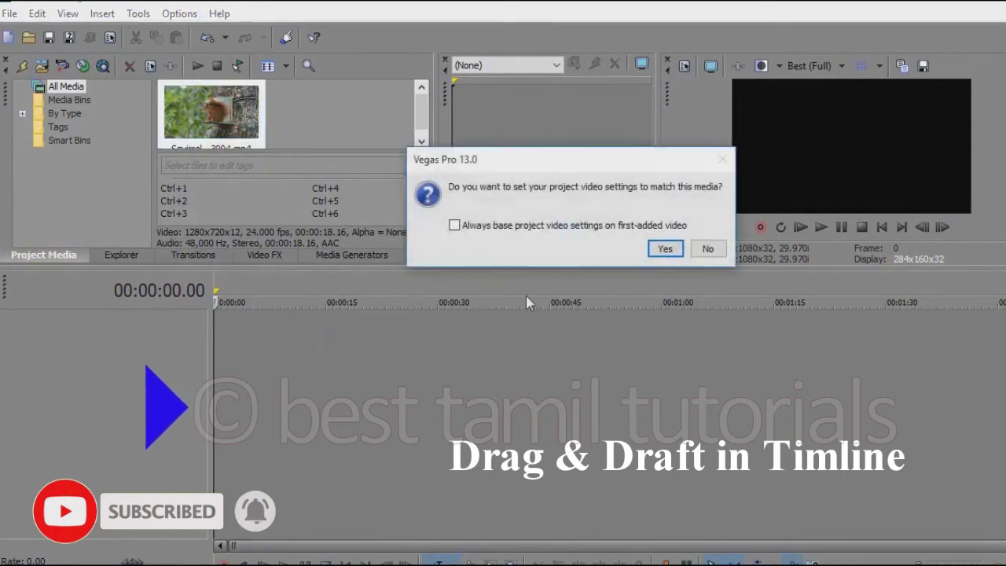
pyautogui.click(664, 249)
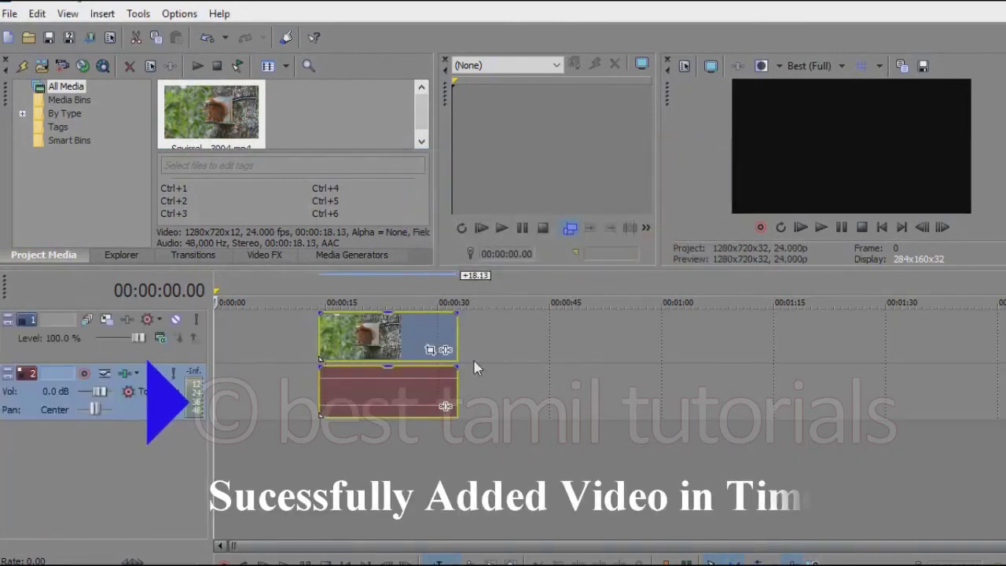
pyautogui.moveTo(396, 354); pyautogui.dragTo(297, 358)
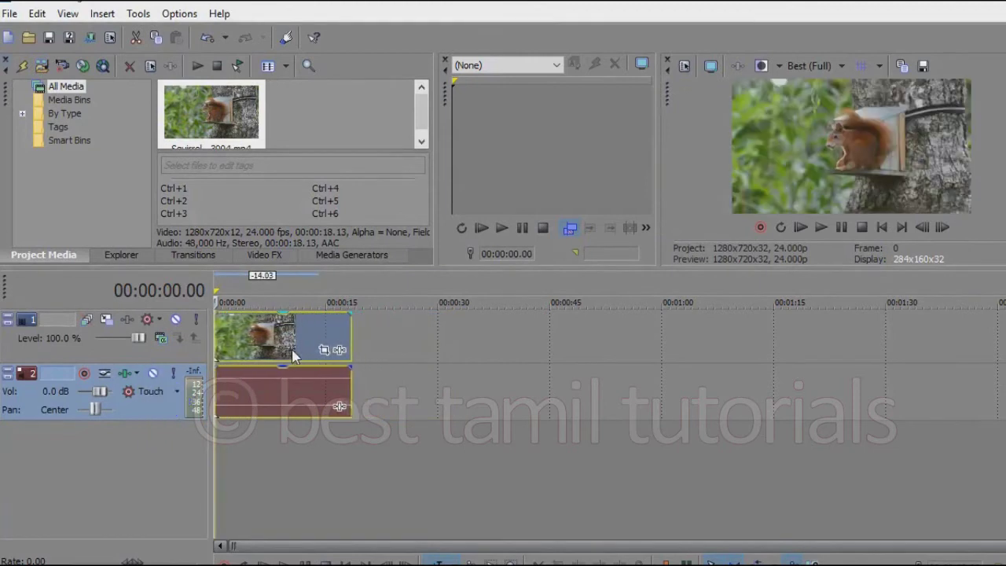
pyautogui.scroll(4, 297, 357)
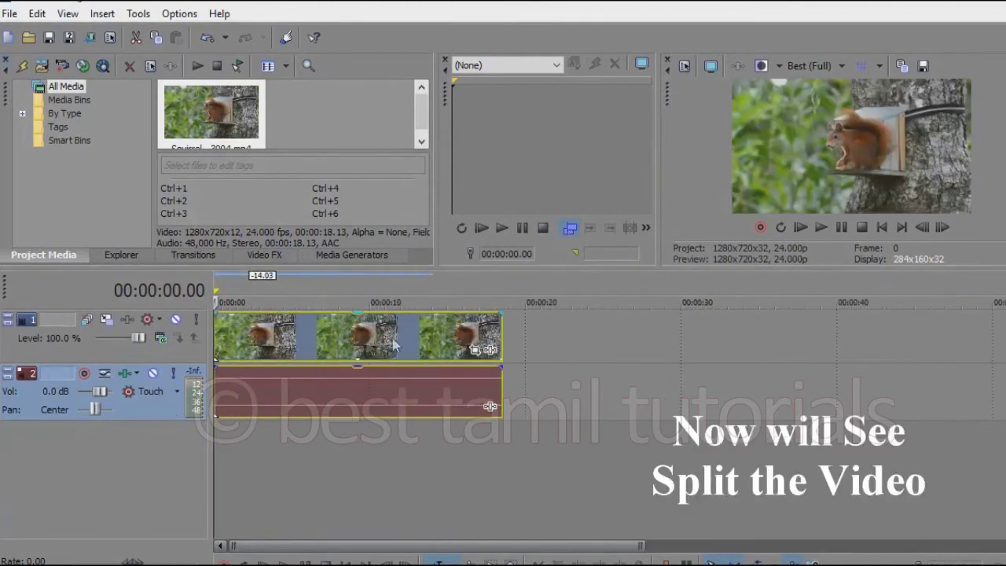
# Enlarge the preview area above the timeline and play the squirrel video from the start
pyautogui.moveTo(459, 278); pyautogui.dragTo(464, 359)
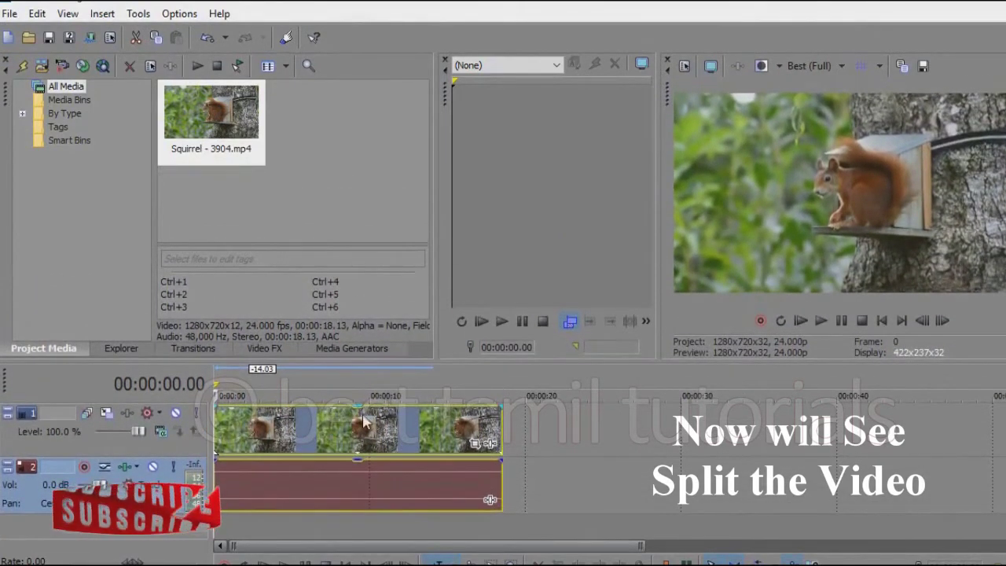
pyautogui.press('space')
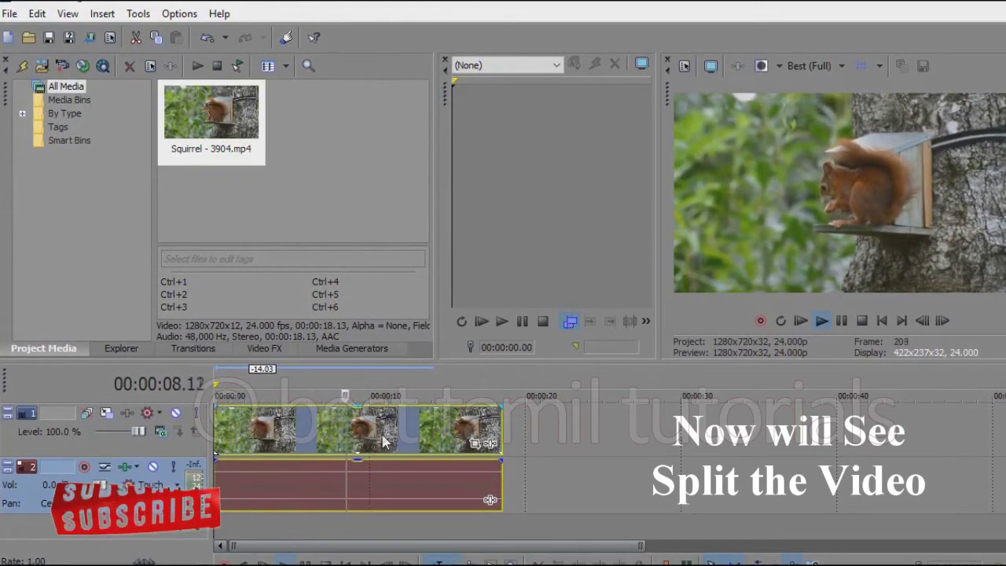
pyautogui.press('space')
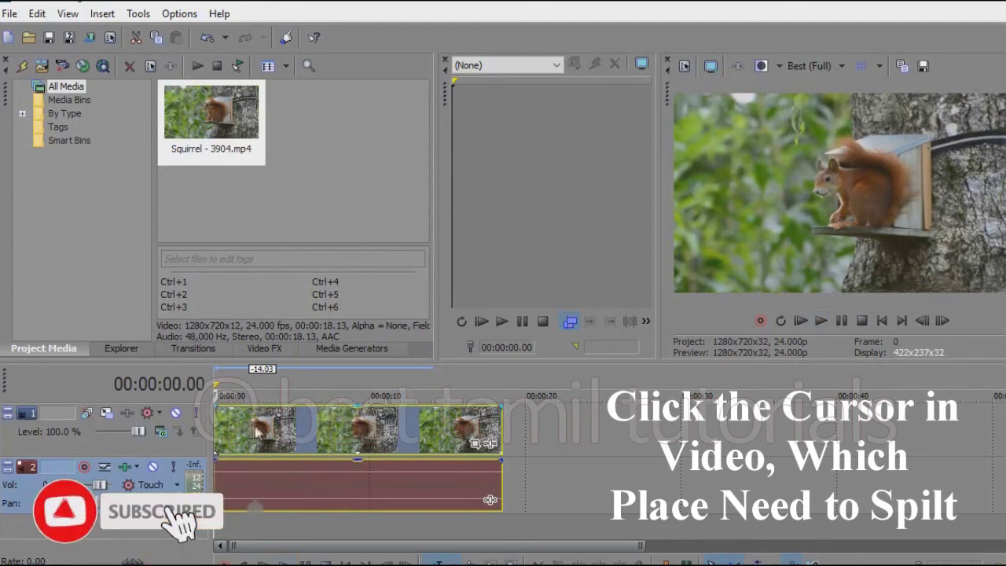
# Split the squirrel clip at 00:00:06.10 and move the second part 2.19 later
pyautogui.click(314, 428)
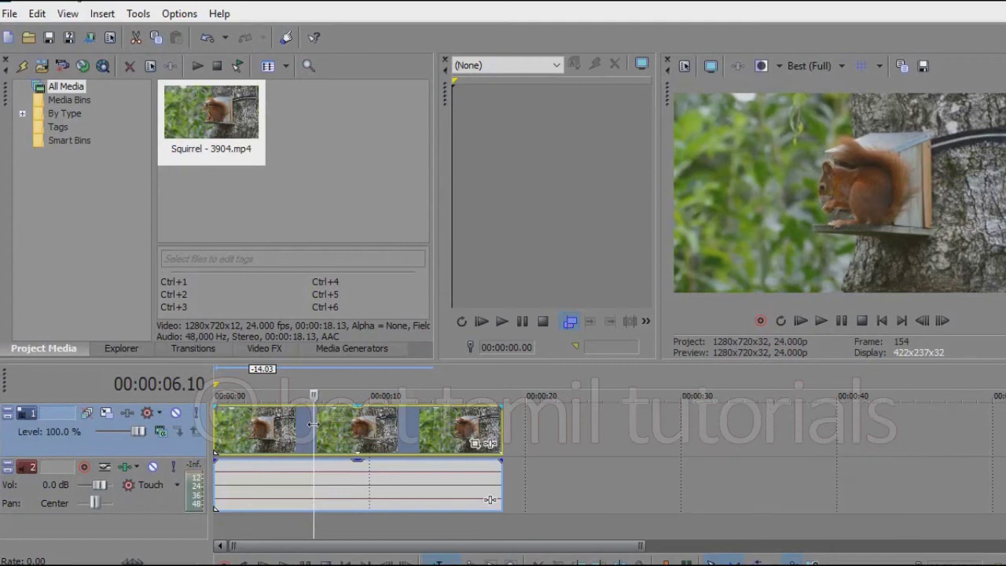
pyautogui.press('s')
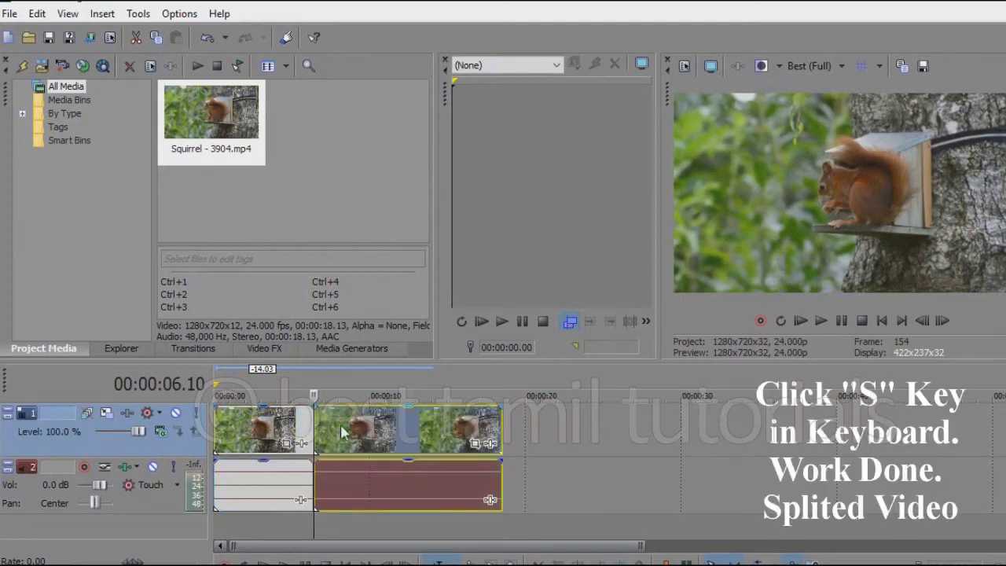
pyautogui.moveTo(346, 435); pyautogui.dragTo(389, 432)
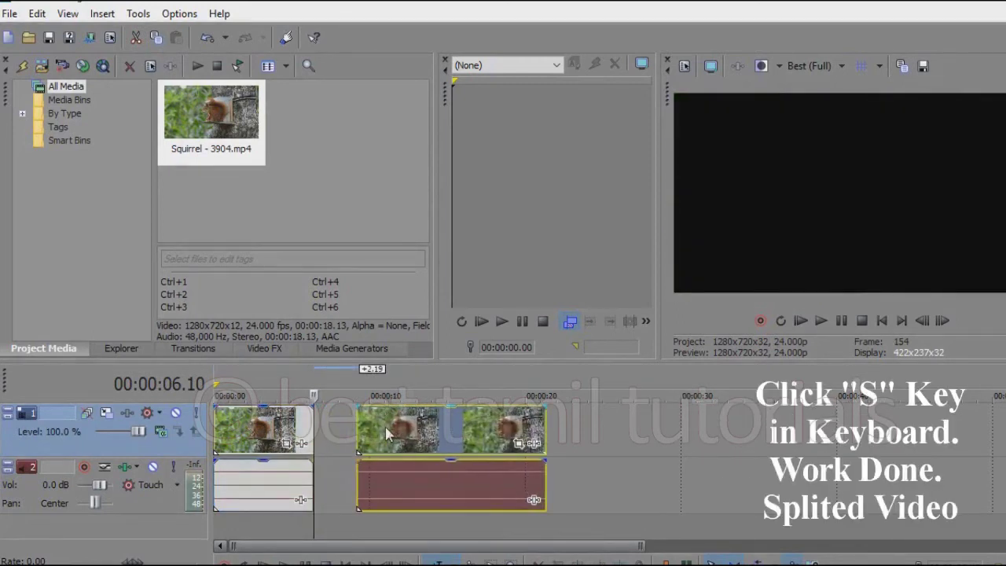
# Split the second squirrel piece at 00:00:14.09 and move its end part 4.14 later
pyautogui.click(438, 436)
pyautogui.press('s')
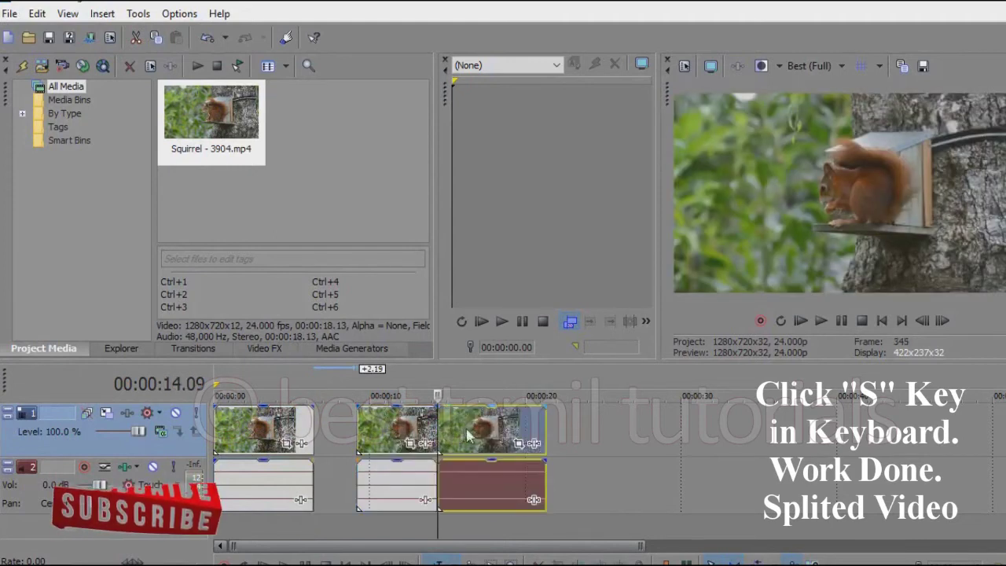
pyautogui.moveTo(470, 431); pyautogui.dragTo(541, 440)
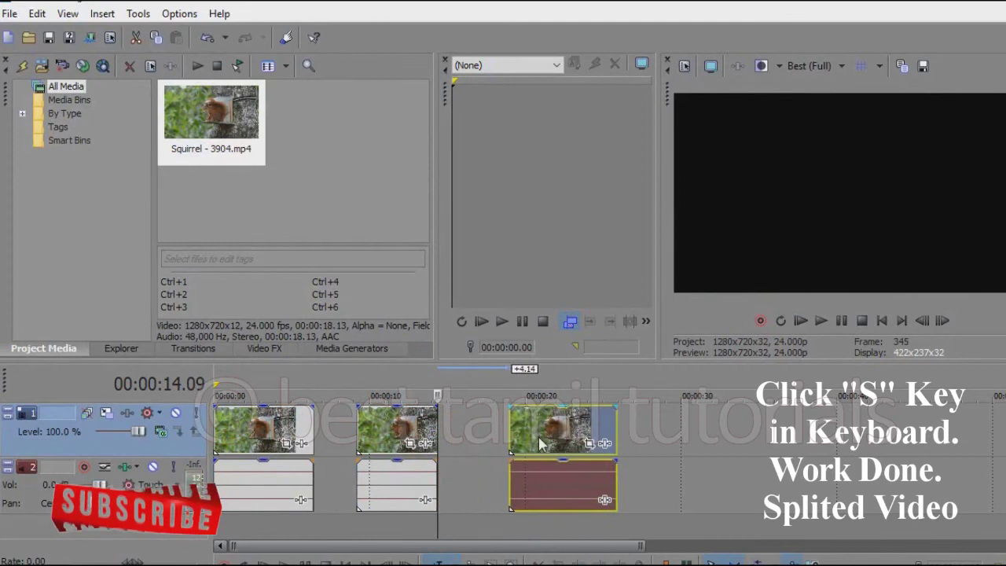
# Split the last squirrel piece at 00:00:22.11 and move its end part 3.20 later
pyautogui.click(565, 436)
pyautogui.press('s')
pyautogui.moveTo(587, 431); pyautogui.dragTo(647, 431)
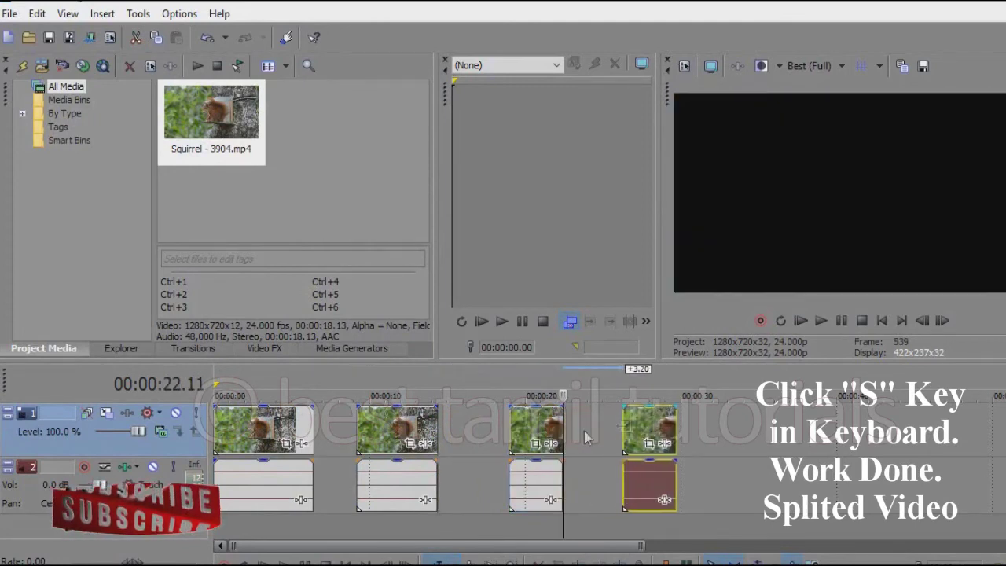
# Split the second squirrel piece at 00:00:11.11 and move its end part 2.16 later
pyautogui.click(396, 435)
pyautogui.press('s')
pyautogui.moveTo(411, 428); pyautogui.dragTo(452, 425)
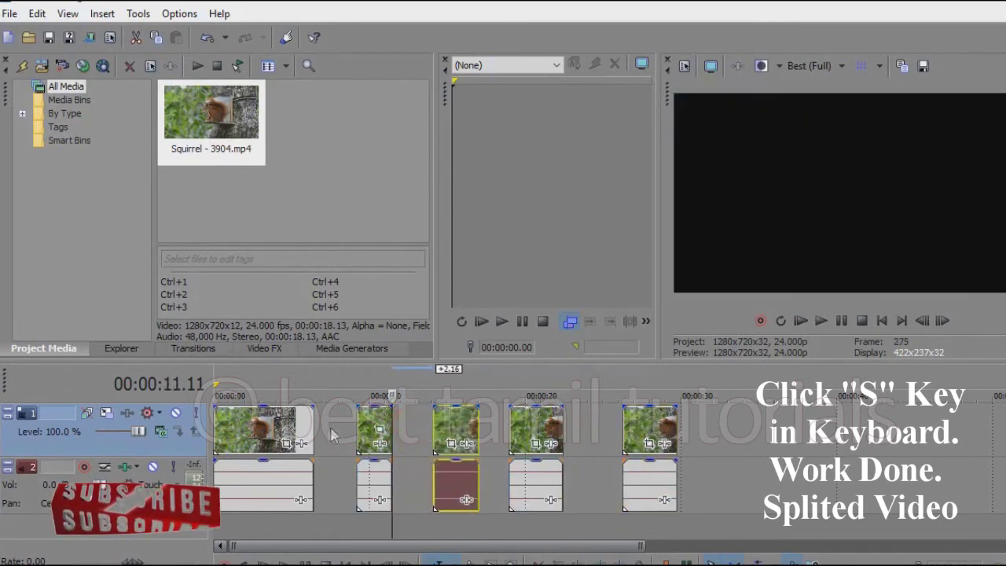
# Split the first squirrel piece at 00:00:02.22 and move its end part 1.23 later
pyautogui.click(261, 430)
pyautogui.press('s')
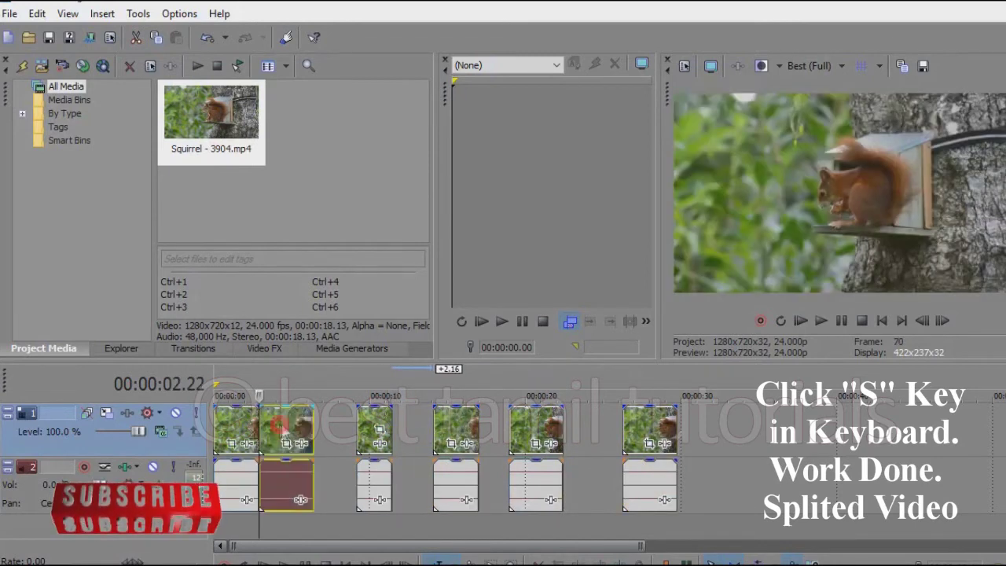
pyautogui.moveTo(267, 431); pyautogui.dragTo(313, 432)
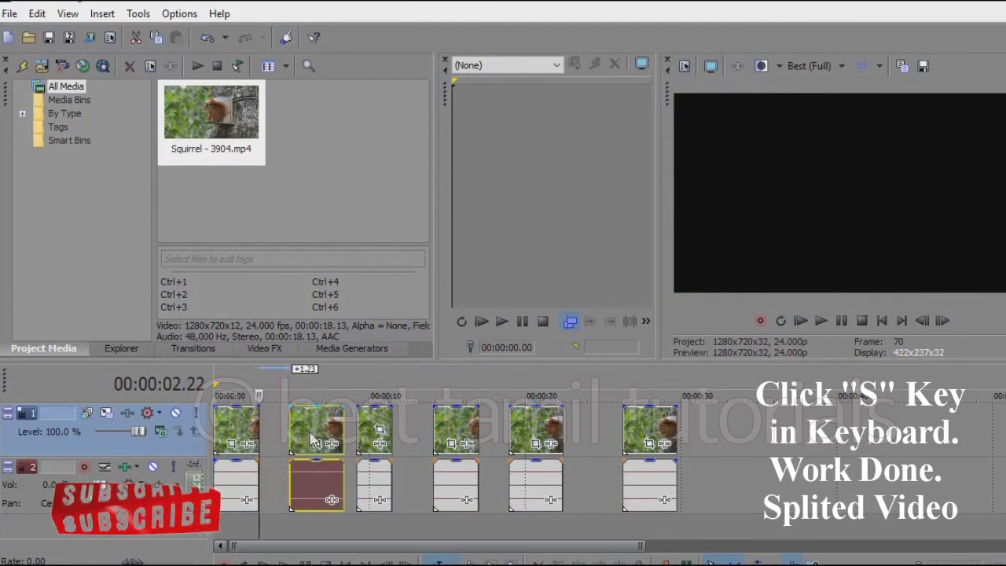
# Rearrange the pieces: second to about 32 seconds, last to 5, third to 24, fourth to 12 and fifth to 17 seconds
pyautogui.moveTo(313, 440); pyautogui.dragTo(733, 437)
pyautogui.moveTo(670, 428); pyautogui.dragTo(321, 444)
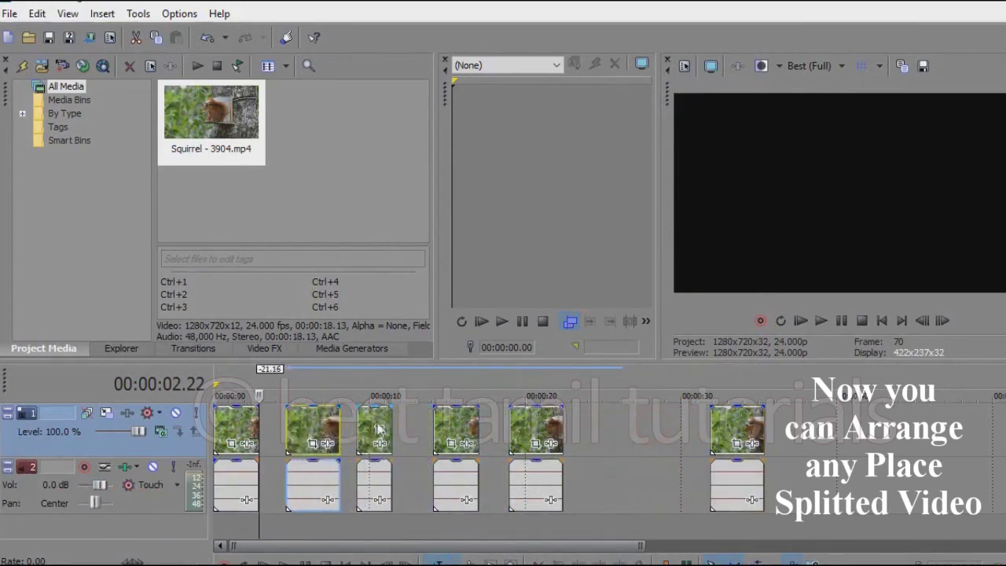
pyautogui.moveTo(377, 425); pyautogui.dragTo(614, 431)
pyautogui.moveTo(454, 435); pyautogui.dragTo(424, 437)
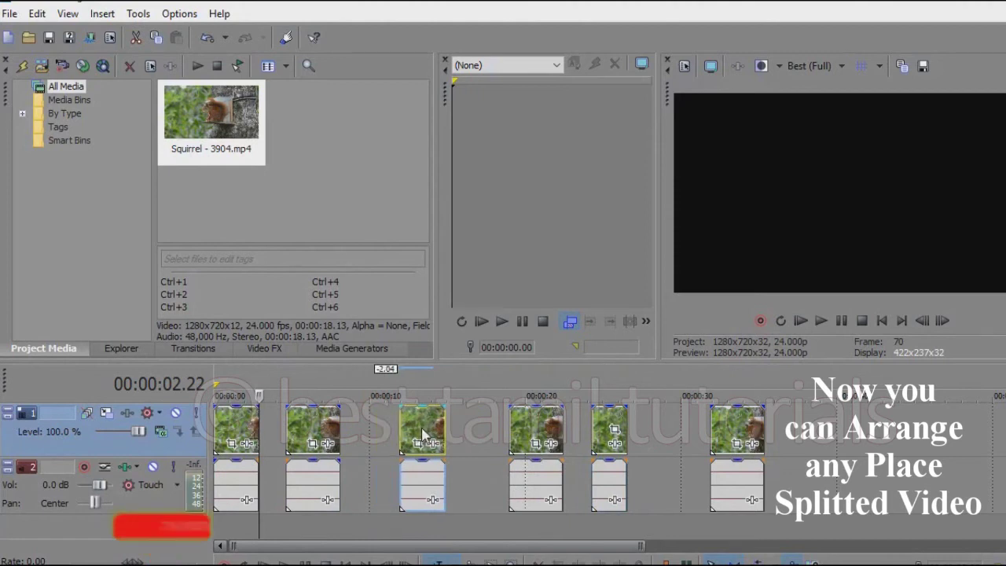
pyautogui.moveTo(537, 432); pyautogui.dragTo(504, 429)
# Ungroup the fourth clip's video and audio, moving its audio 2.12 later and its video 1.00 earlier
pyautogui.press('u')
pyautogui.click(516, 479)
pyautogui.moveTo(517, 478)
pyautogui.mouseDown()
pyautogui.moveTo(523, 489)
pyautogui.moveTo(497, 482)
pyautogui.moveTo(530, 482)
pyautogui.mouseUp()
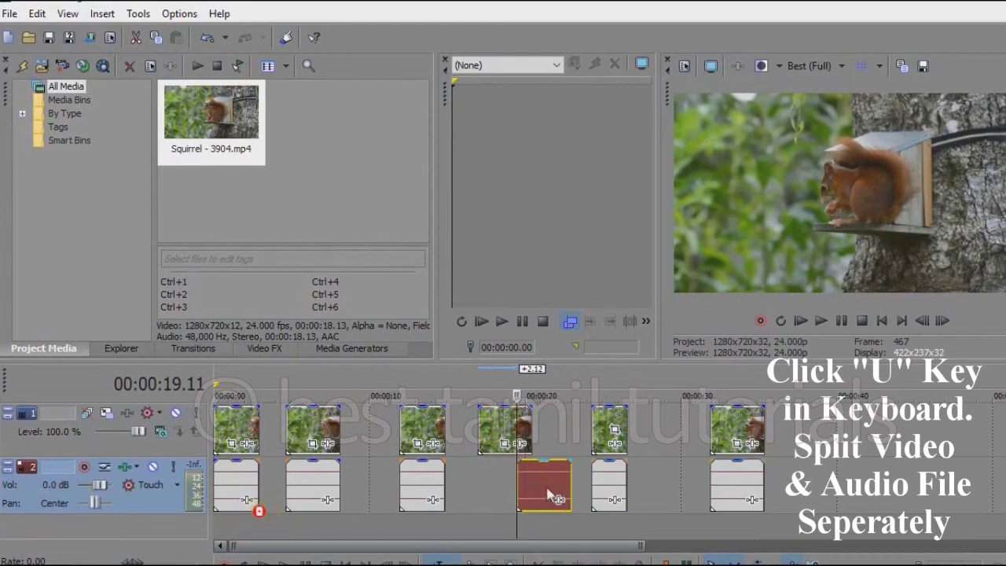
pyautogui.moveTo(508, 428); pyautogui.dragTo(488, 428)
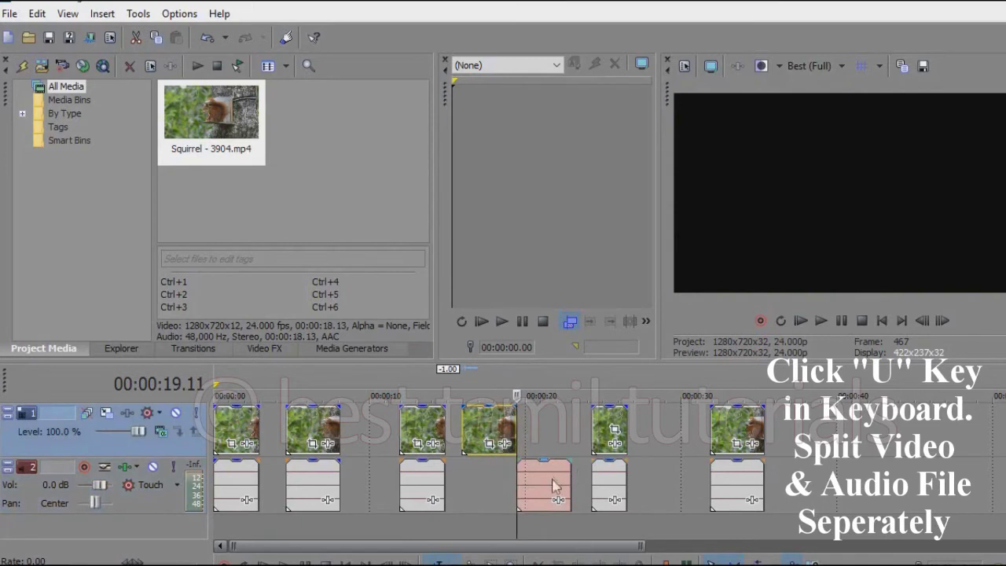
# Separate the last clip's audio from its video, moving the audio to about 36 seconds and the video 2.13 earlier
pyautogui.click(733, 475)
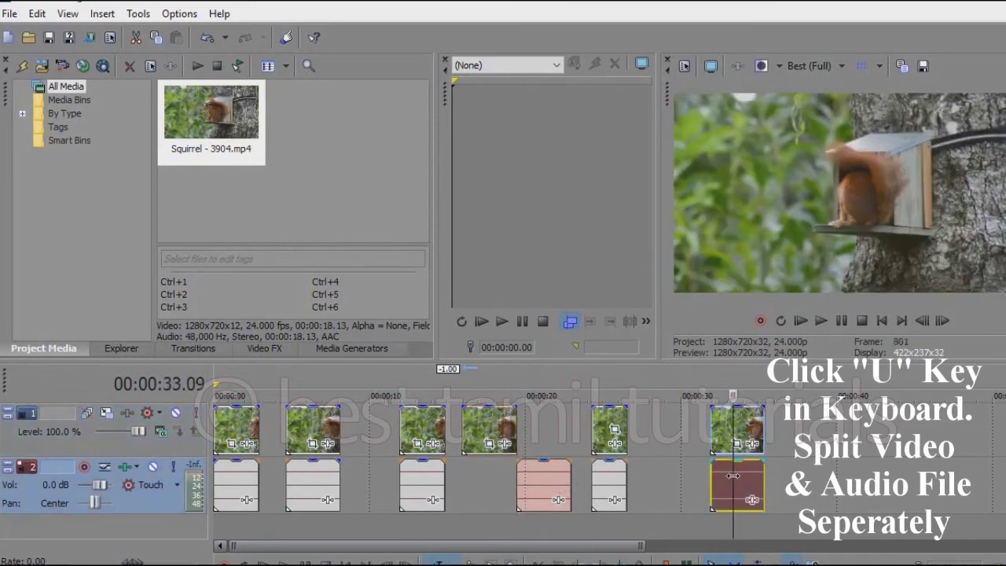
pyautogui.moveTo(739, 485); pyautogui.dragTo(804, 483)
pyautogui.moveTo(729, 428); pyautogui.dragTo(689, 427)
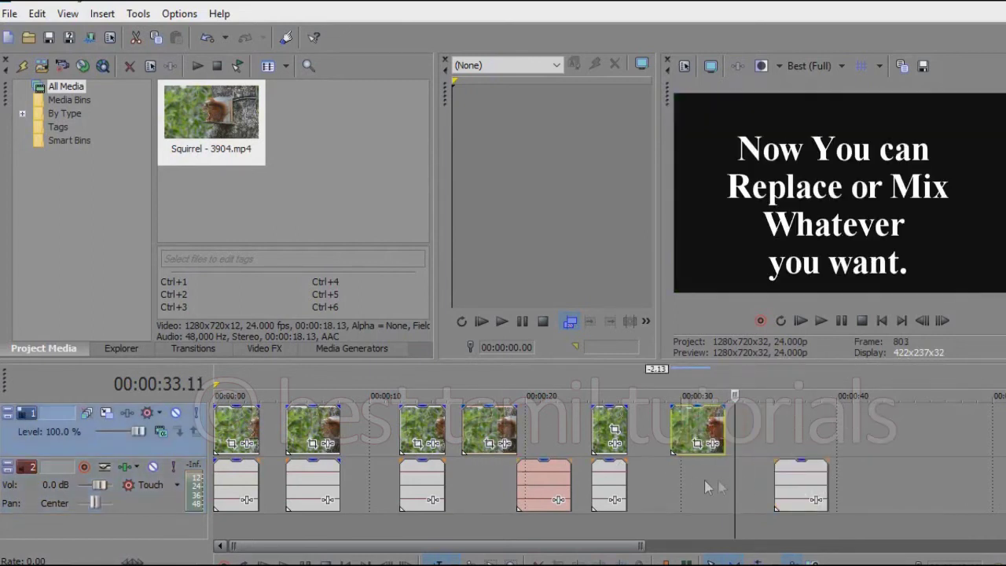
# Swap the two separated audio pieces, aligning the fourth clip's audio under the last video and the last audio under the fourth video
pyautogui.moveTo(535, 492); pyautogui.dragTo(683, 484)
pyautogui.moveTo(774, 491); pyautogui.dragTo(483, 497)
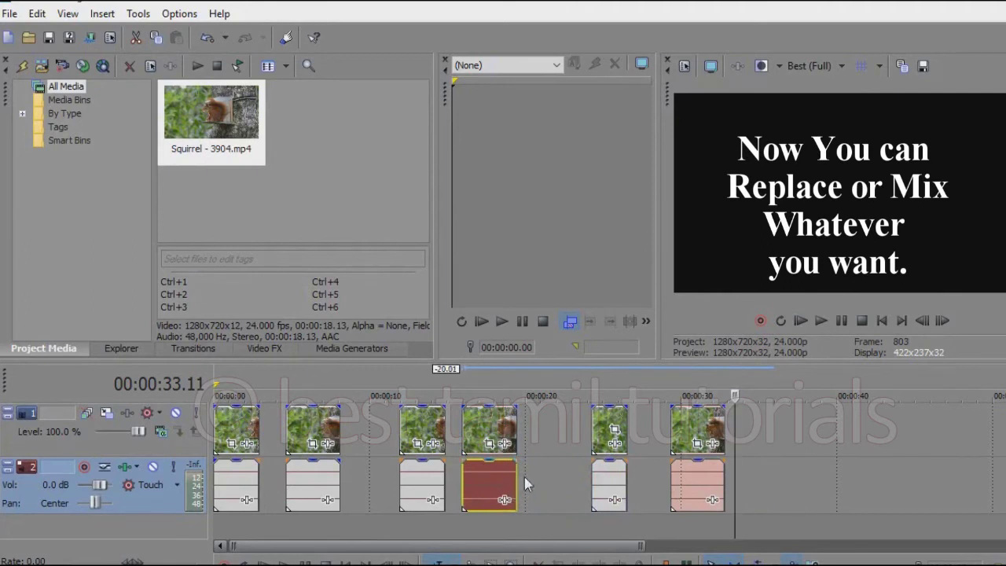
pyautogui.scroll(-2, 526, 484)
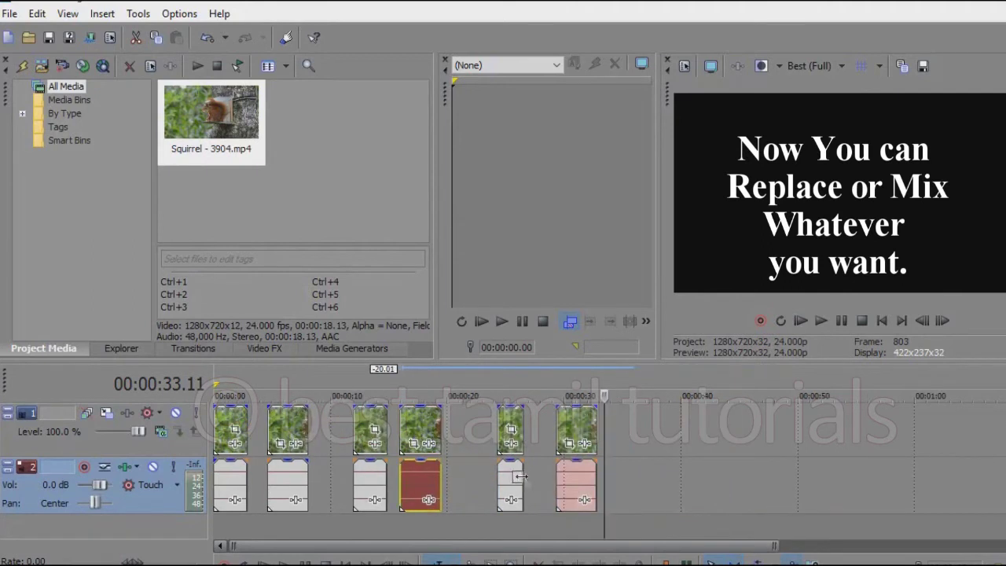
pyautogui.scroll(2, 525, 484)
pyautogui.scroll(-1, 485, 484)
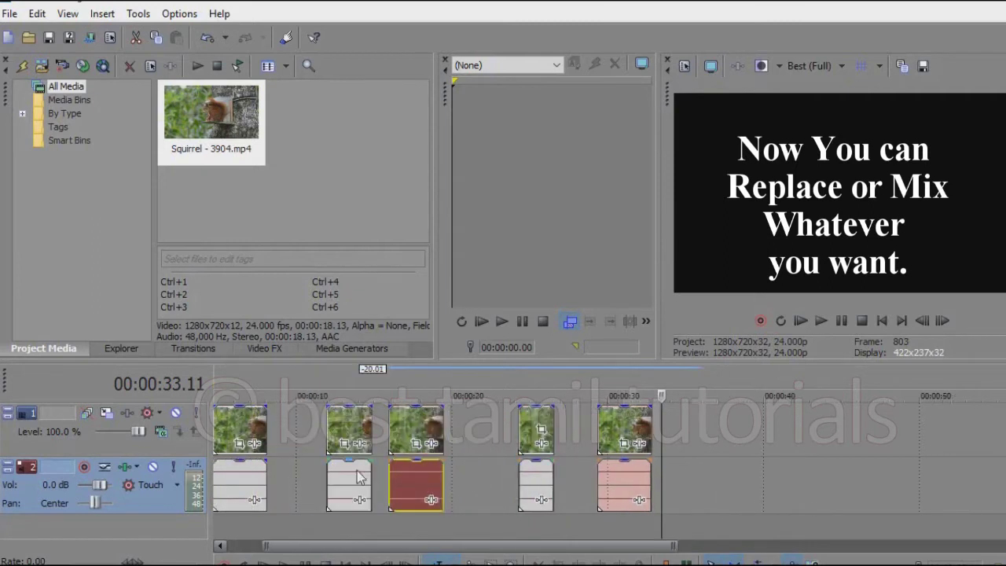
pyautogui.click(283, 440)
pyautogui.scroll(-1, 287, 440)
pyautogui.click(269, 420)
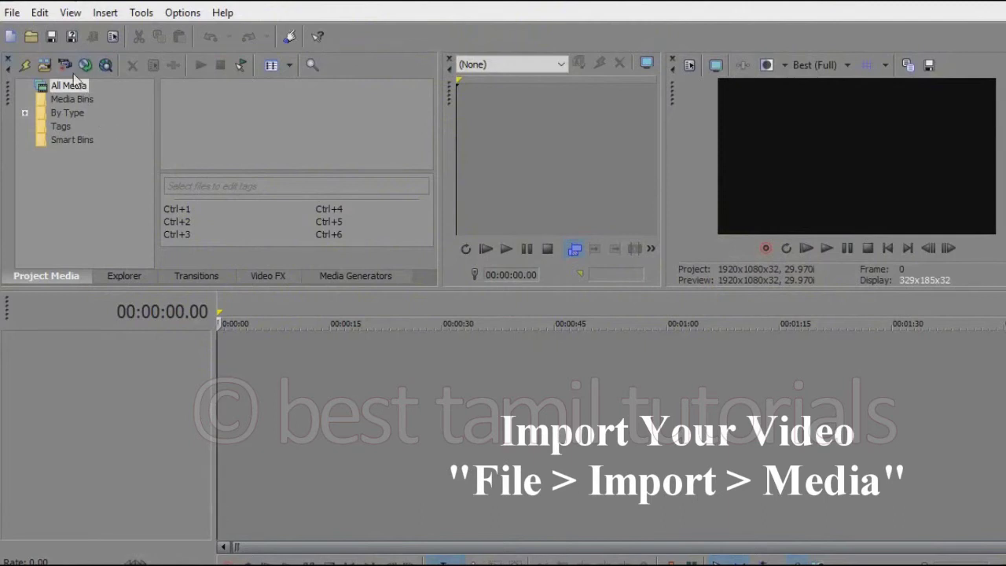
# Import the Roast - 11620 video from the Downloads folder into the project media
pyautogui.click(12, 13)
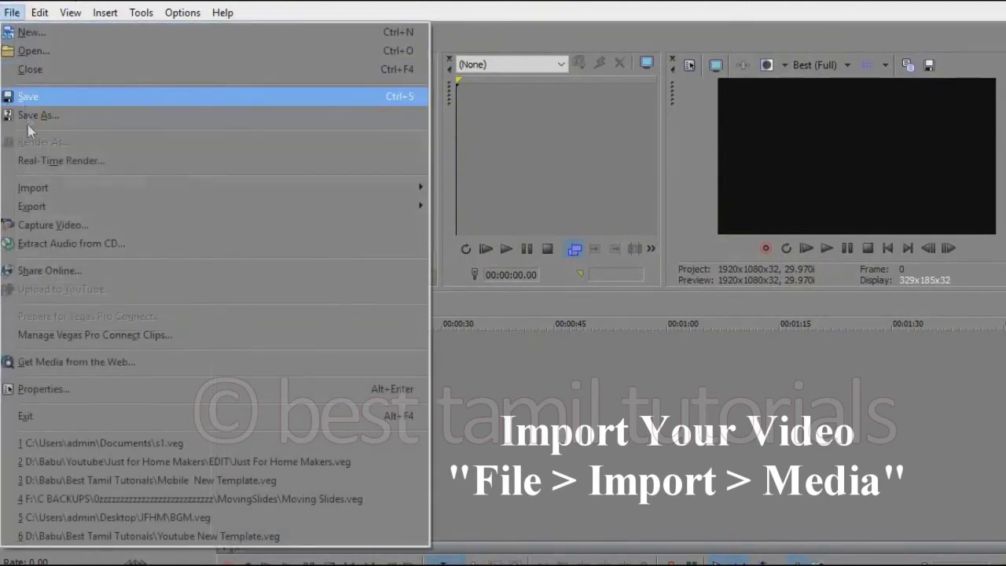
pyautogui.moveTo(211, 193)
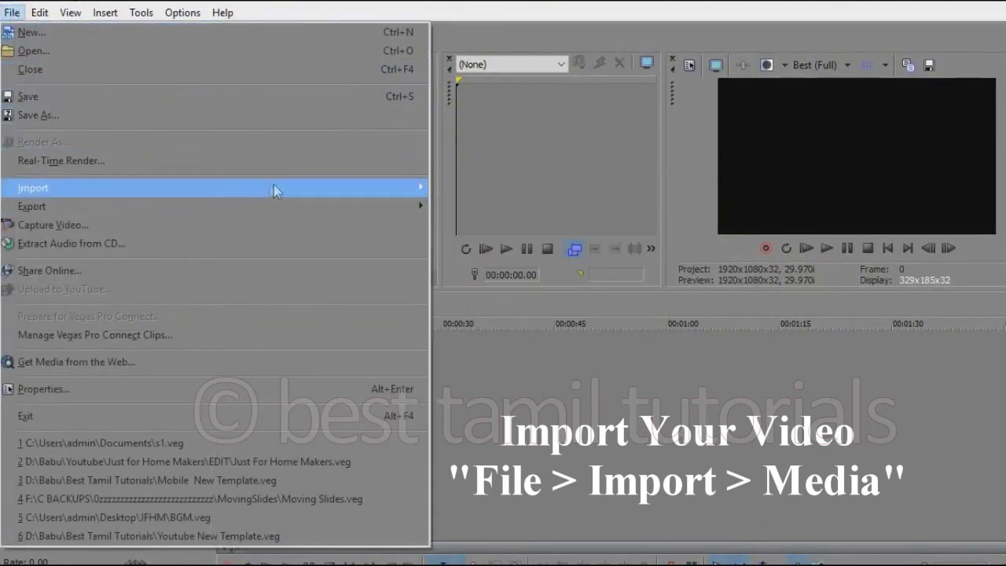
pyautogui.click(462, 190)
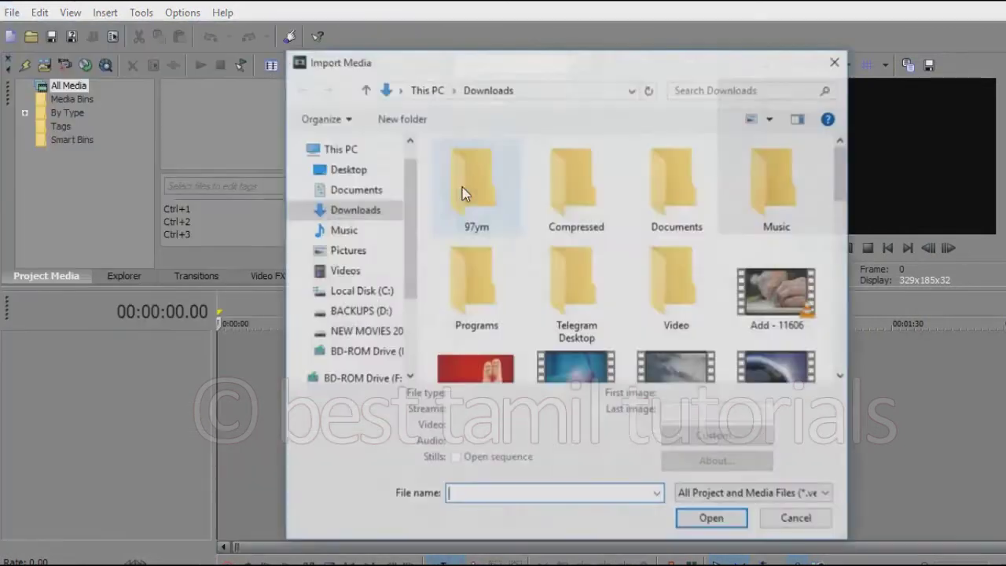
pyautogui.scroll(-3, 663, 277)
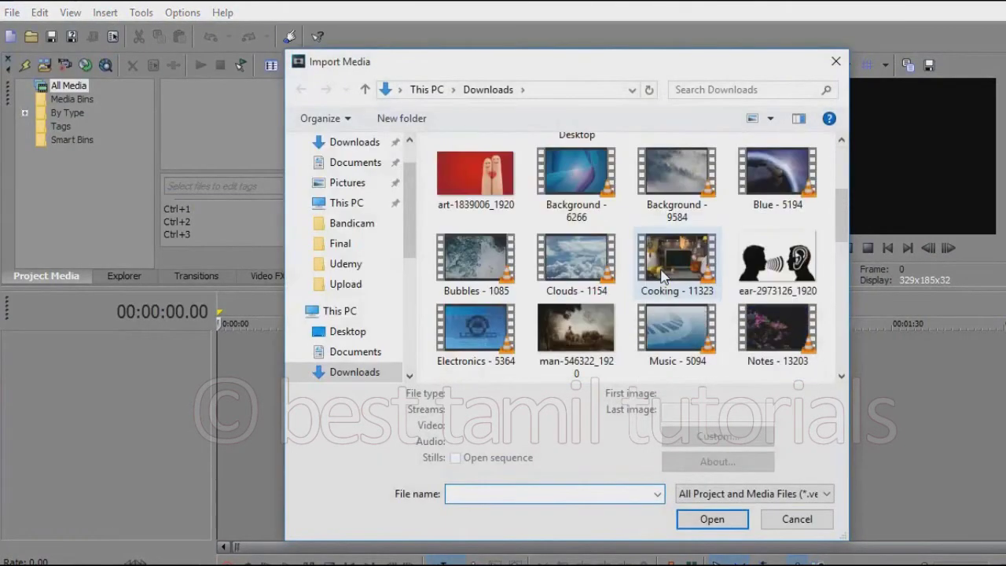
pyautogui.scroll(-2, 663, 277)
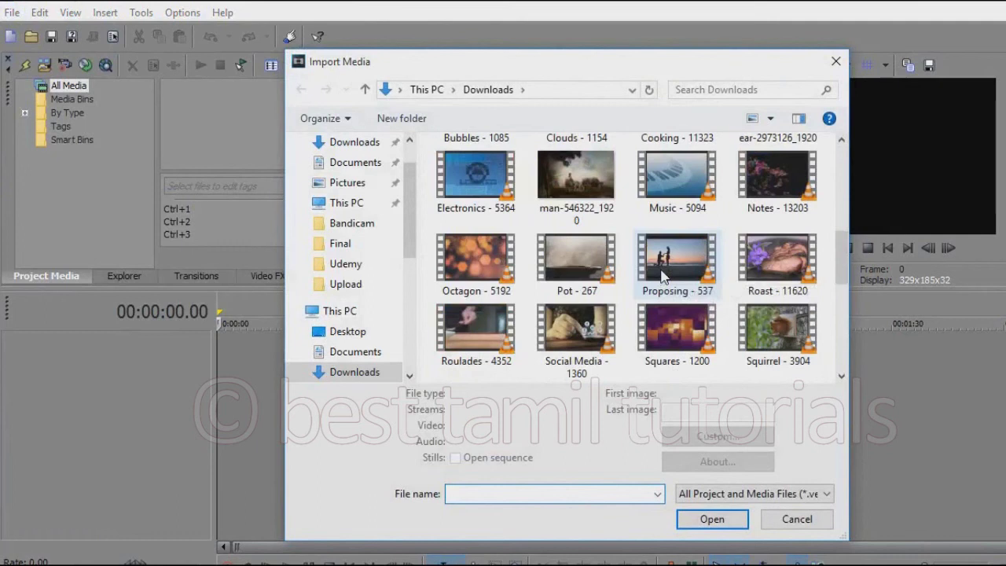
pyautogui.scroll(-2, 738, 324)
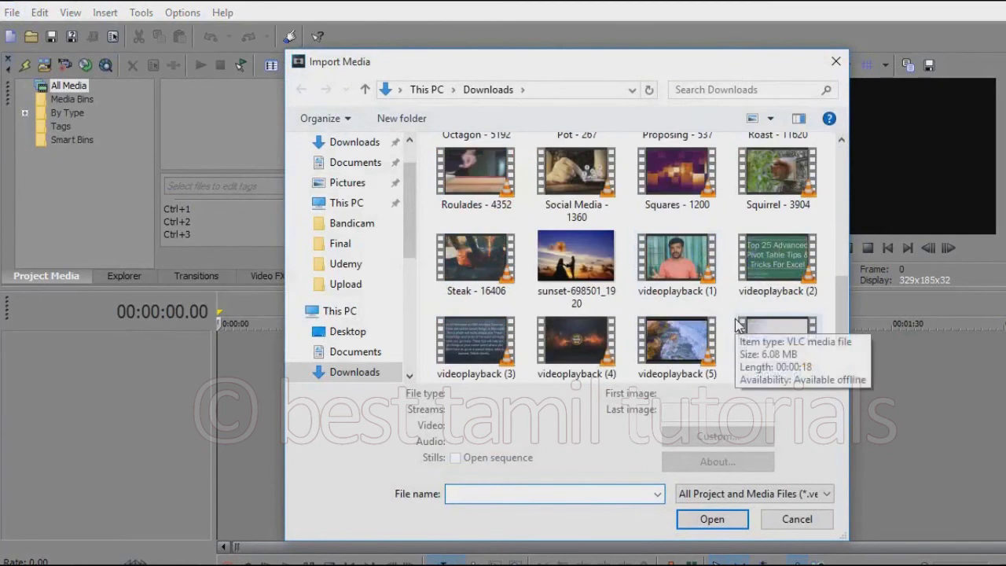
pyautogui.scroll(2, 737, 324)
pyautogui.scroll(-2, 737, 324)
pyautogui.scroll(2, 737, 324)
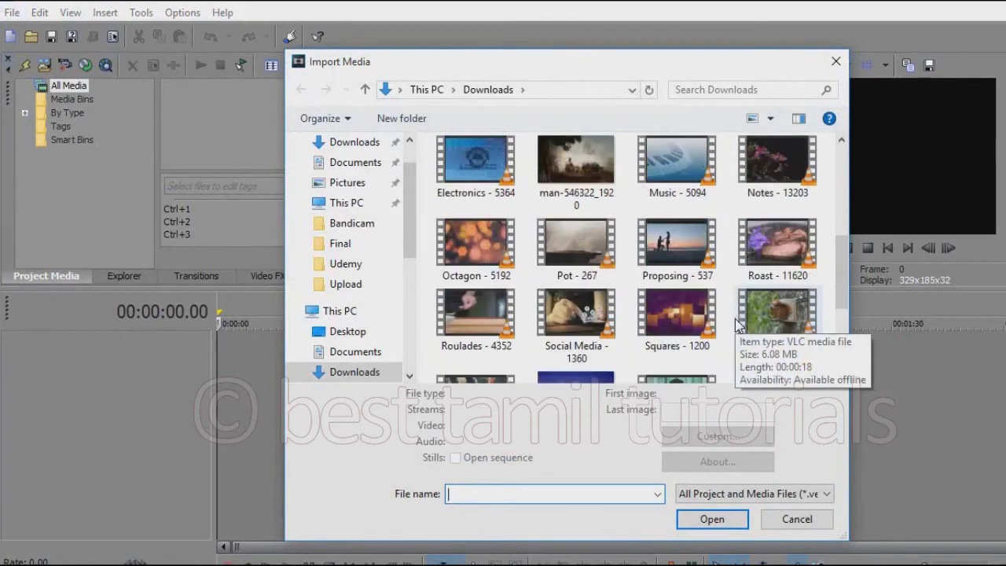
pyautogui.click(774, 244)
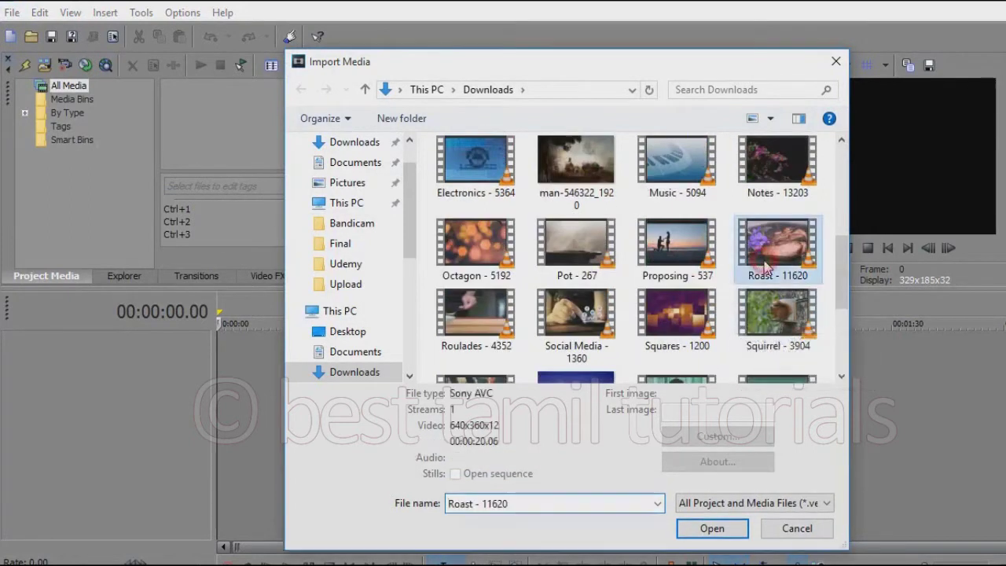
pyautogui.click(713, 529)
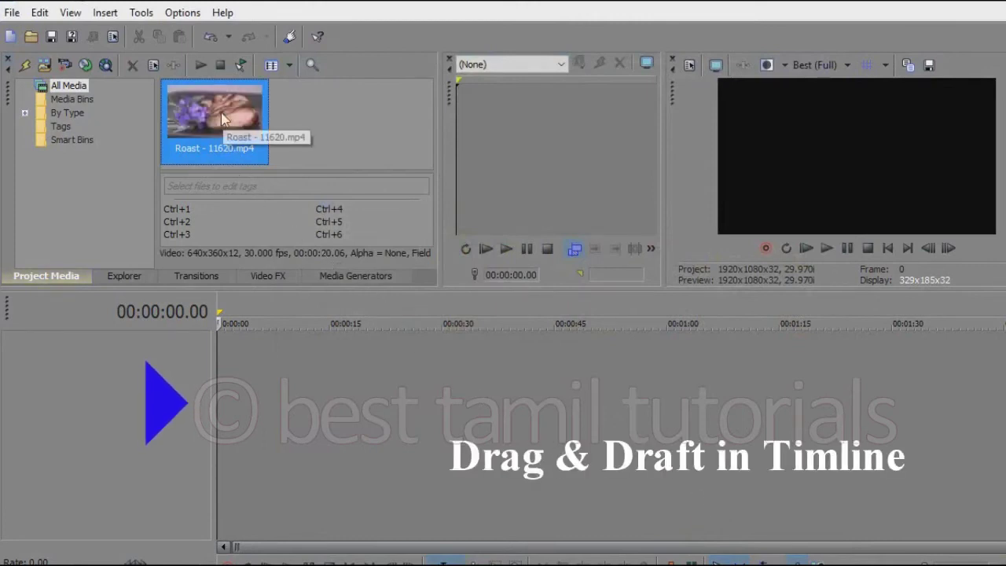
# Place Roast - 11620.mp4 at the start of the timeline with the project video settings matched to it, and play it back
pyautogui.moveTo(222, 118); pyautogui.dragTo(225, 351)
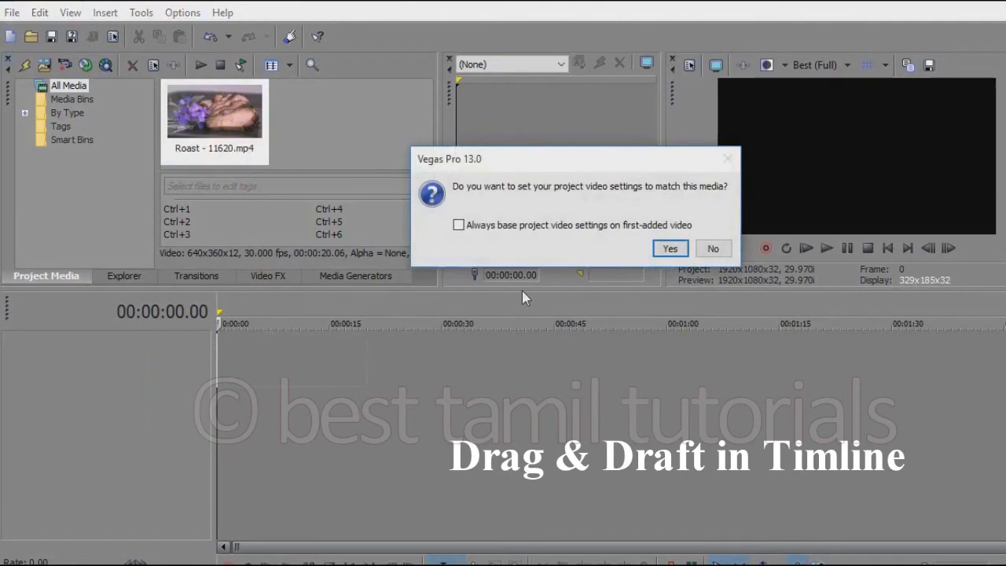
pyautogui.click(668, 252)
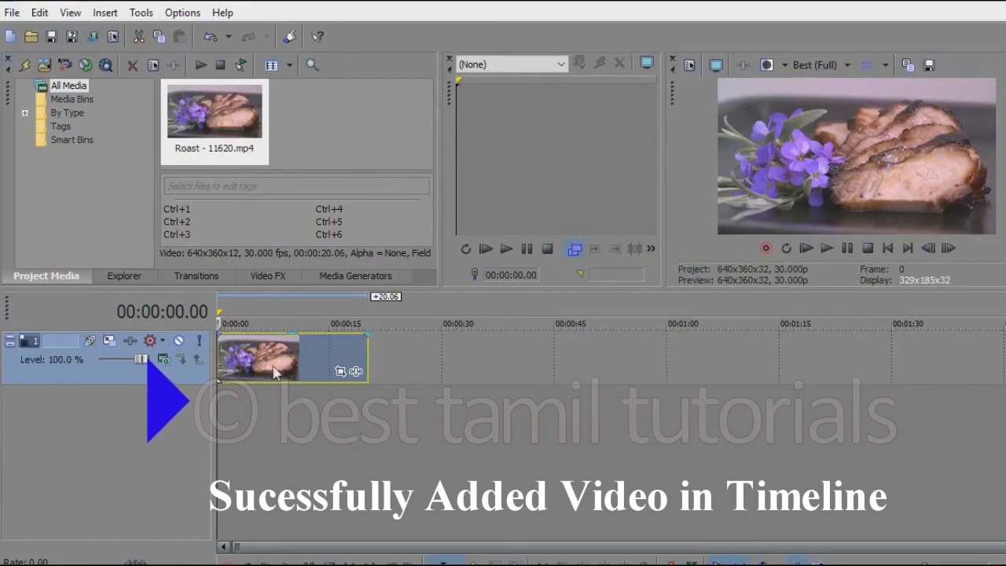
pyautogui.press('space')
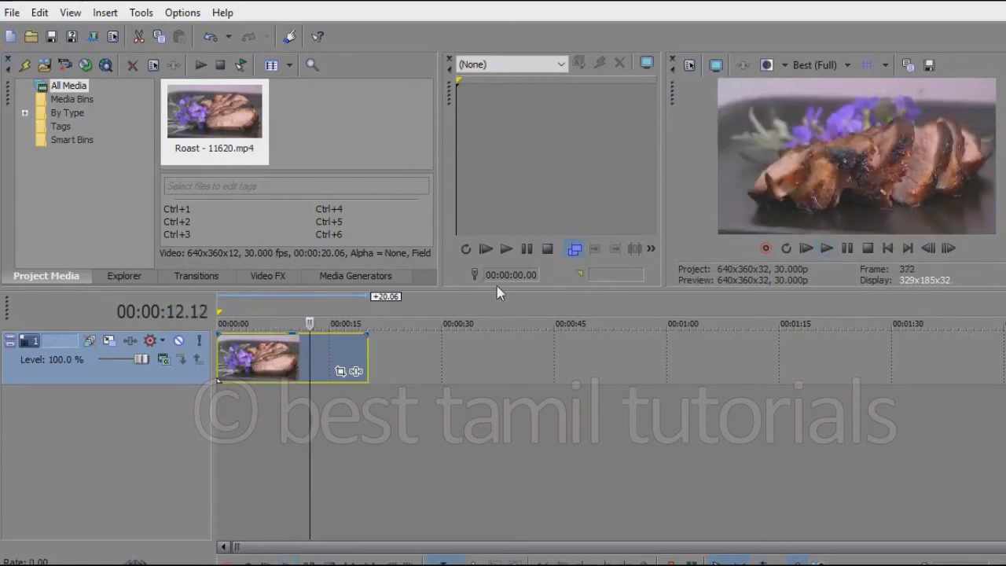
# Enlarge the video preview area slightly and insert a new video track above the Roast clip's track
pyautogui.moveTo(494, 287); pyautogui.dragTo(494, 310)
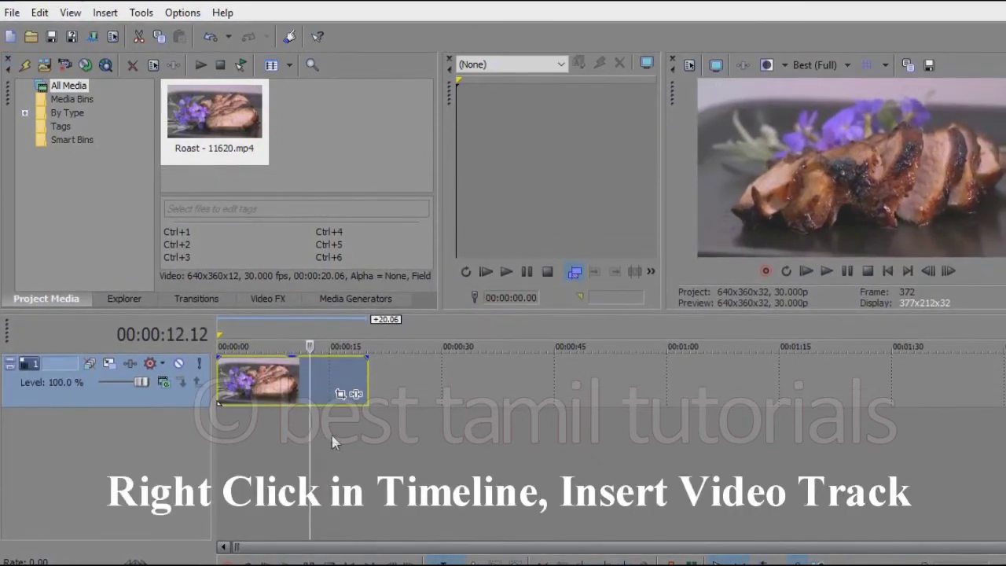
pyautogui.rightClick(175, 400)
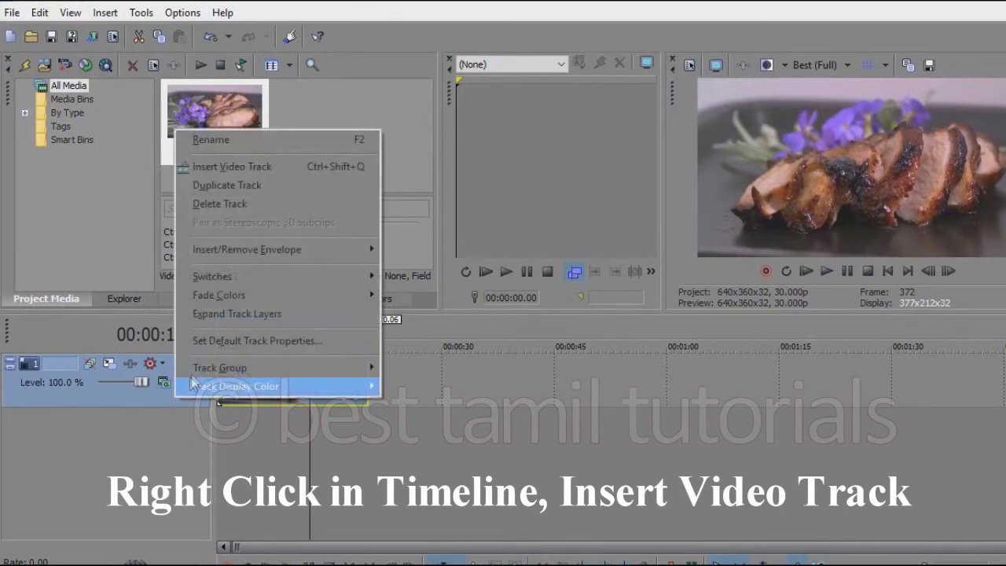
pyautogui.click(240, 169)
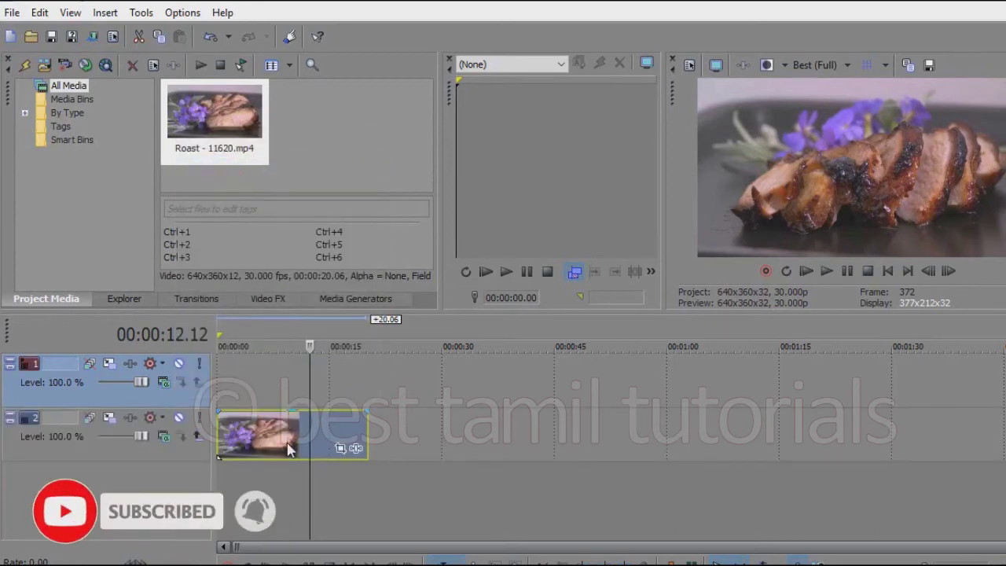
# In the Roast clip's Event Pan/Crop, enlarge the crop frame around its centre to about 1,041 by 585.6
pyautogui.click(341, 450)
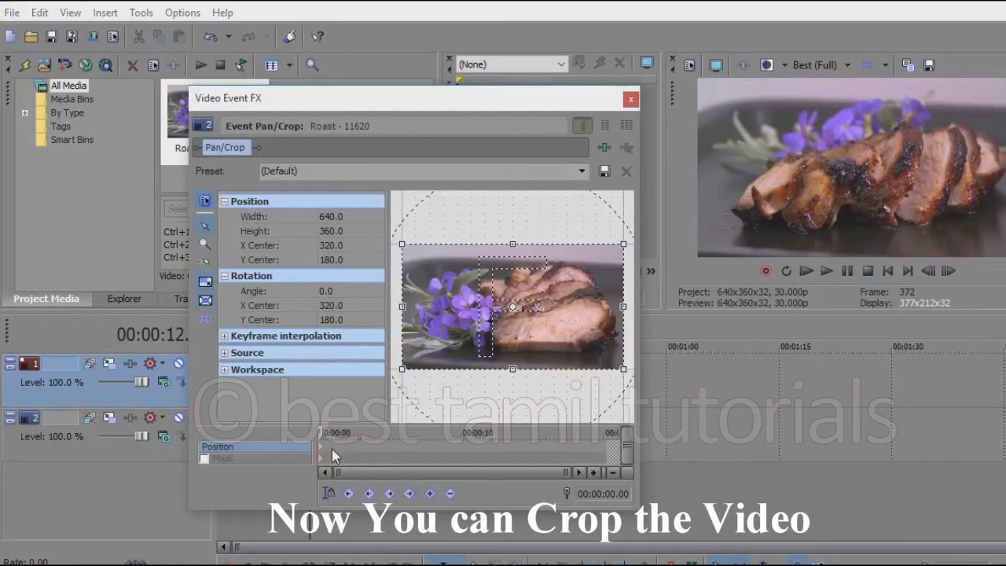
pyautogui.scroll(-5, 530, 299)
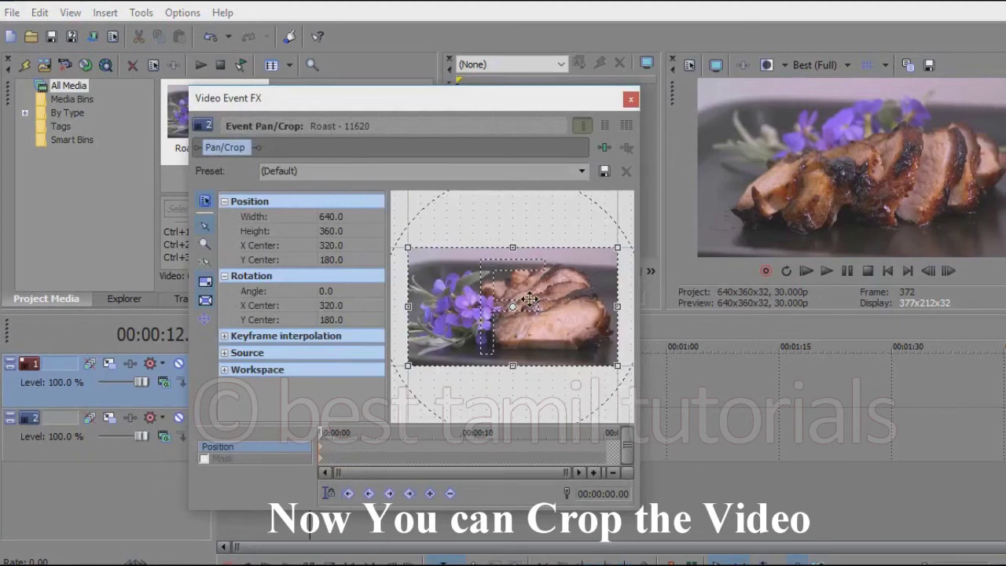
pyautogui.scroll(-4, 530, 300)
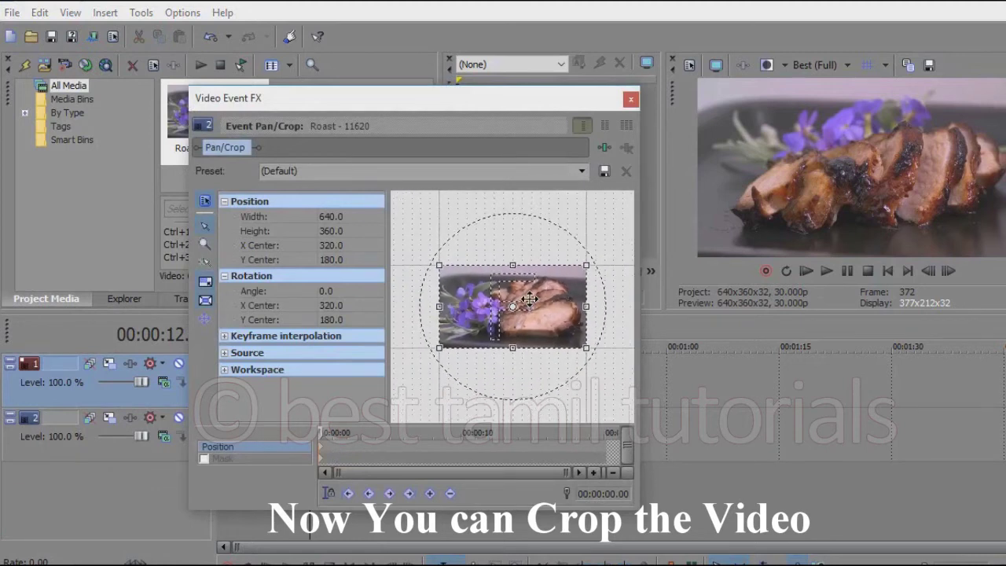
pyautogui.scroll(-2, 533, 310)
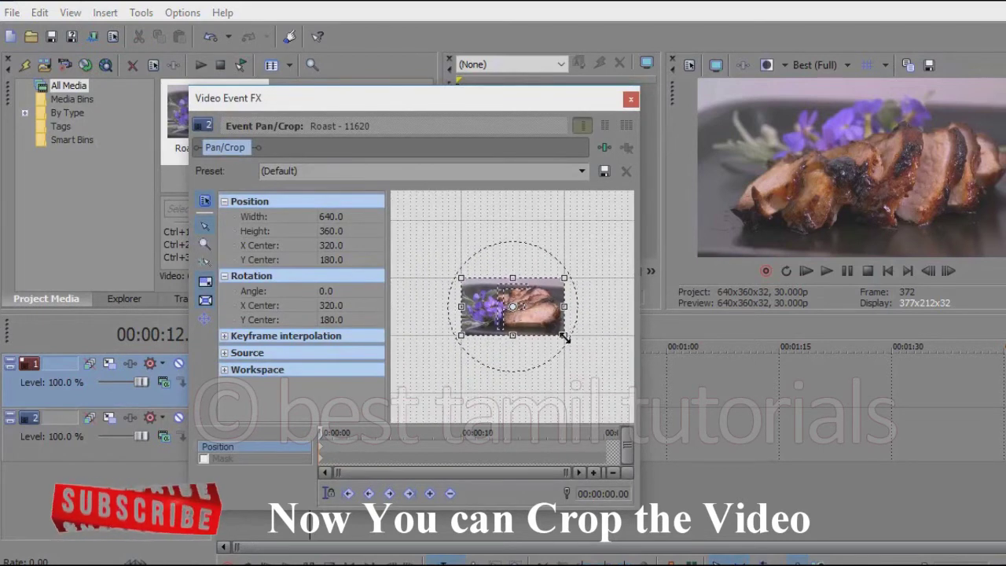
pyautogui.moveTo(565, 337); pyautogui.dragTo(597, 372)
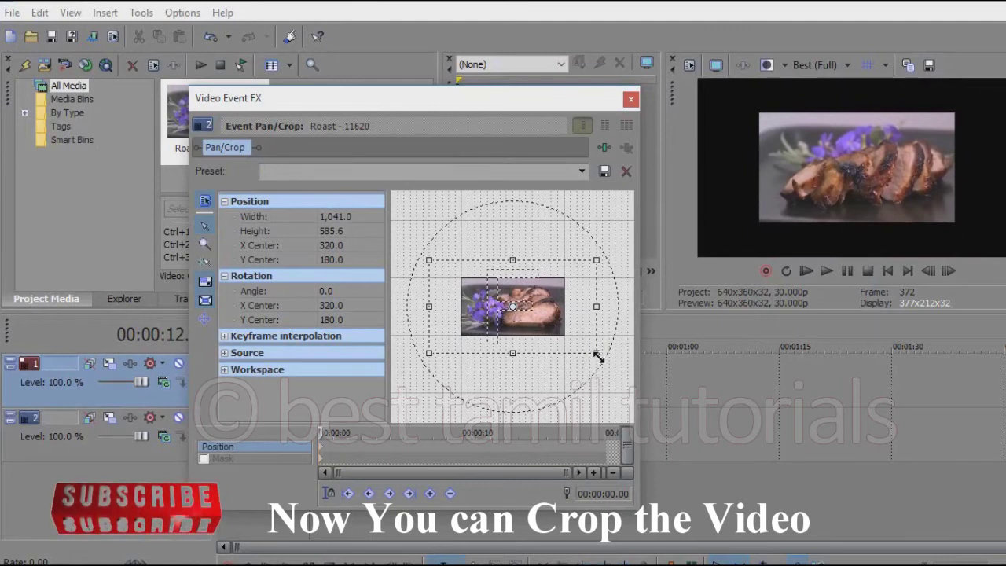
# Rotate the crop frame to about 29.5 degrees, move its centre to about X 467.7, Y 359.4, and close Video Event FX
pyautogui.moveTo(600, 357); pyautogui.dragTo(570, 403)
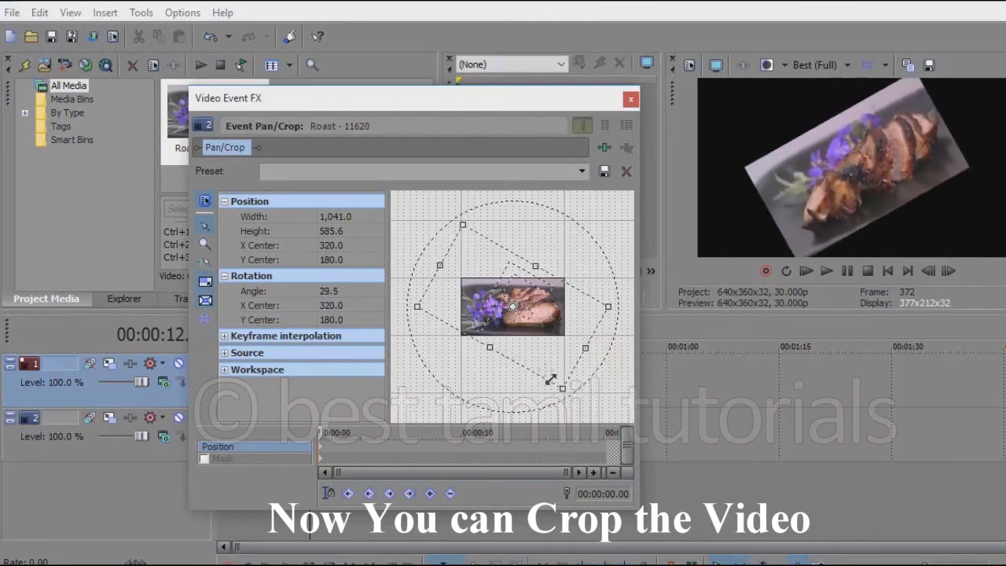
pyautogui.moveTo(535, 343); pyautogui.dragTo(558, 373)
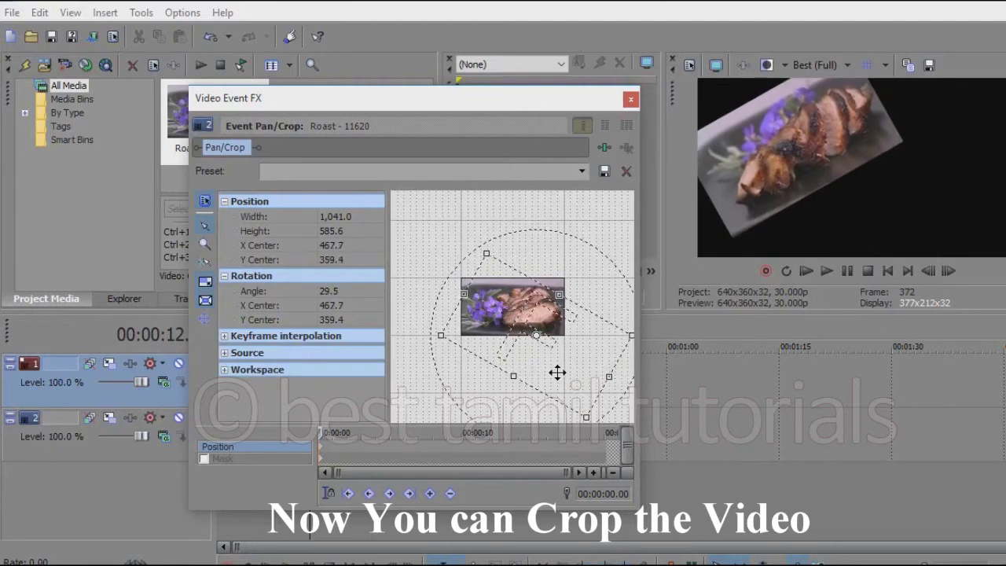
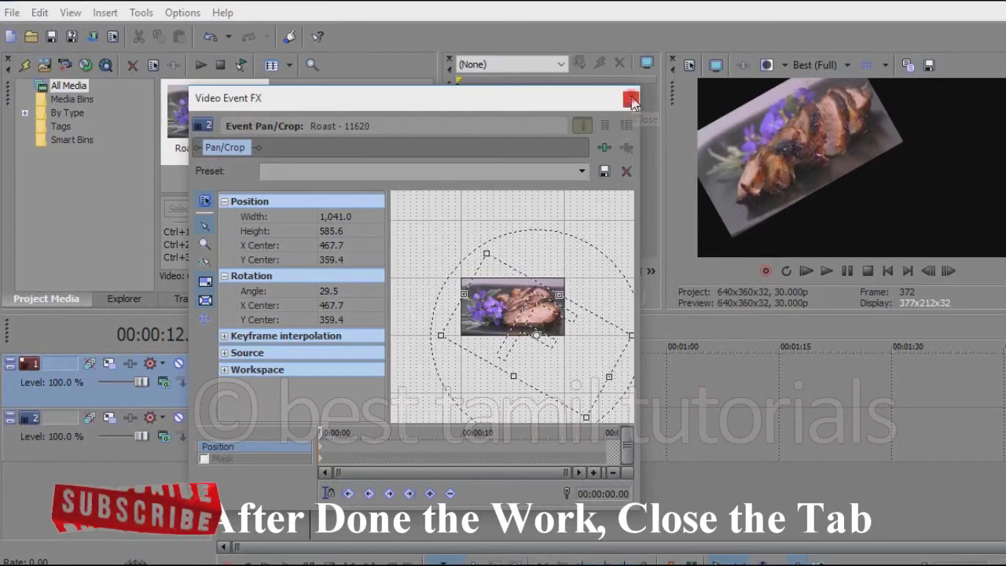
pyautogui.click(631, 100)
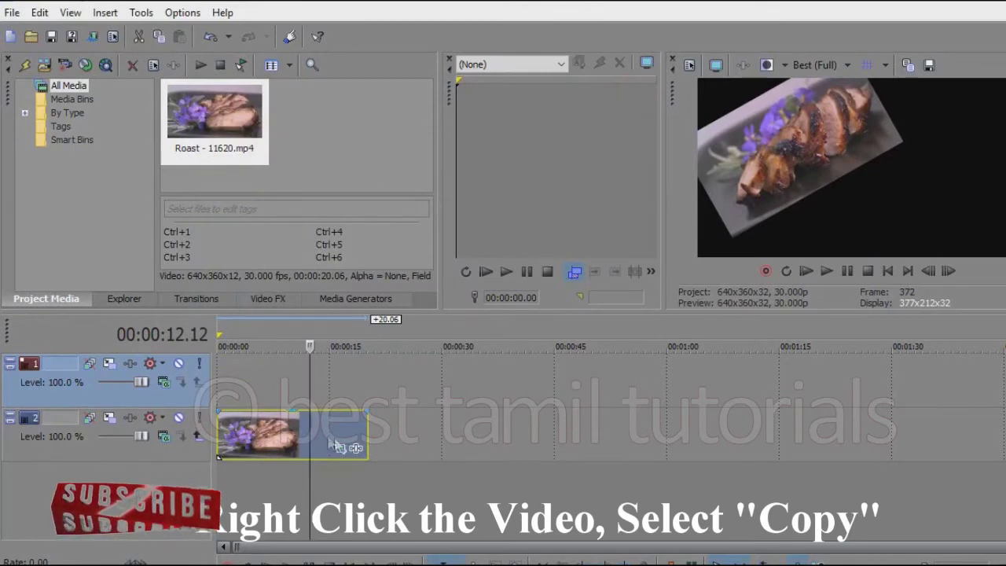
# Copy the cropped Roast clip, paste it onto the empty video track 1, and move the copy to the start of the timeline
pyautogui.rightClick(285, 433)
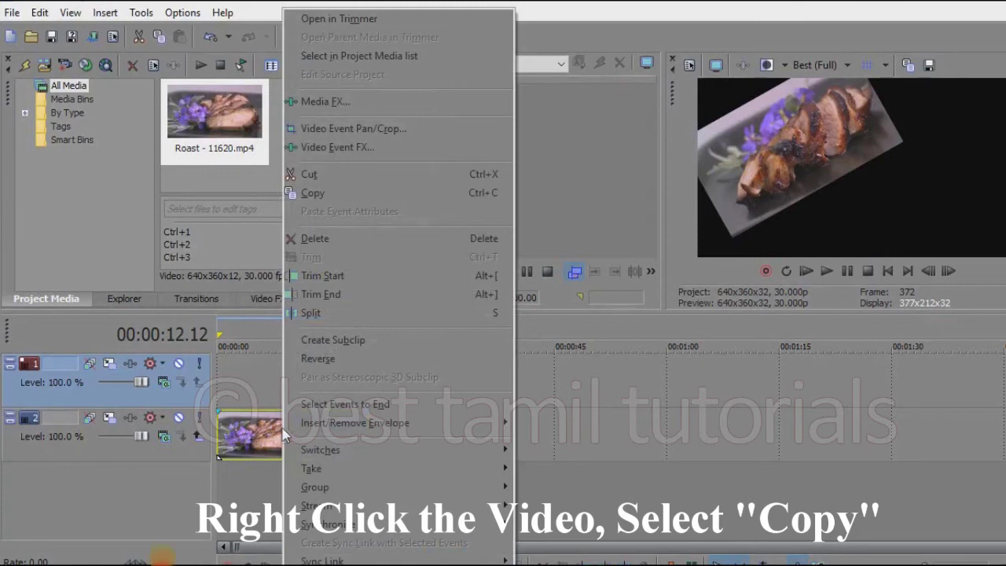
pyautogui.click(338, 201)
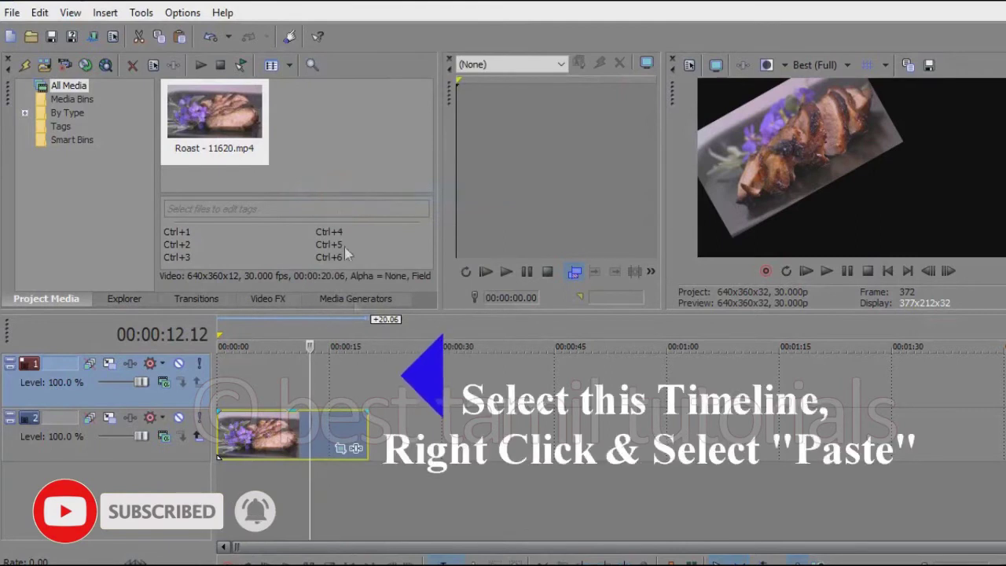
pyautogui.click(319, 378)
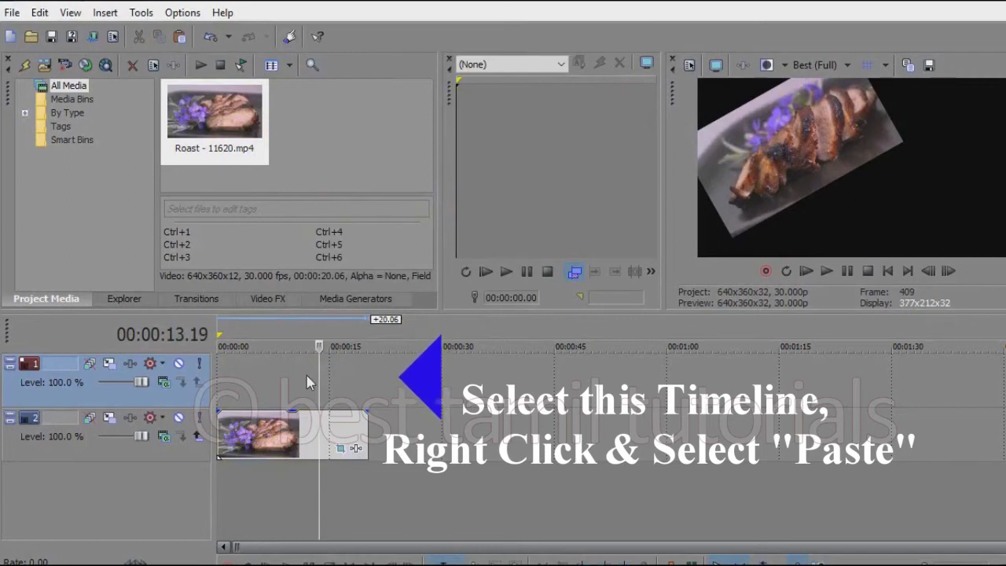
pyautogui.click(306, 381)
pyautogui.rightClick(307, 382)
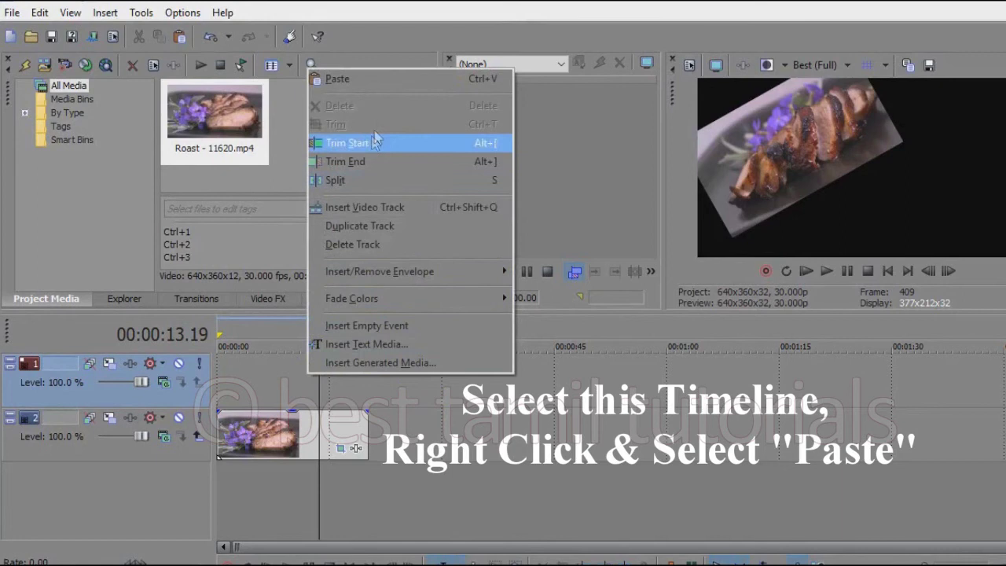
pyautogui.click(376, 77)
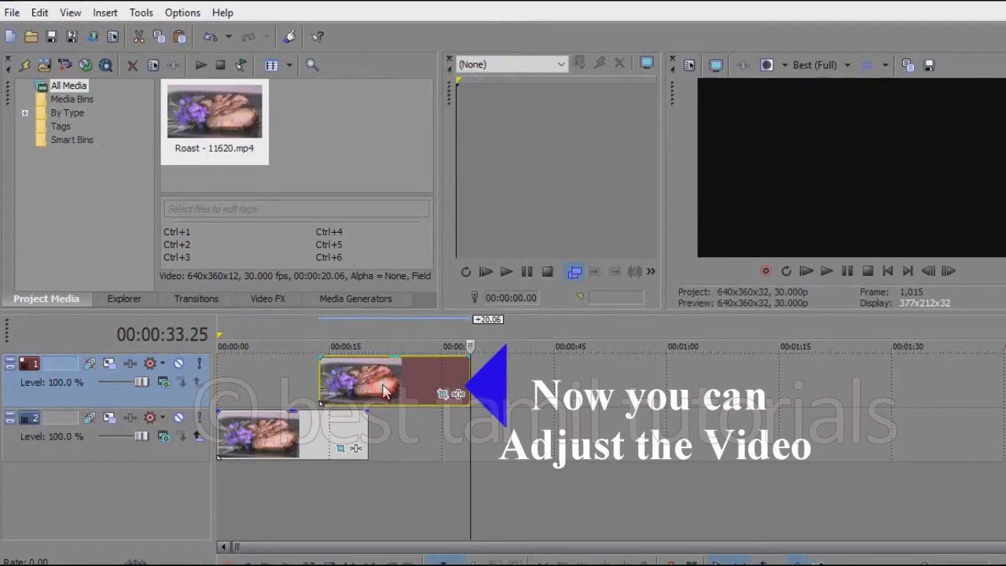
pyautogui.moveTo(378, 391); pyautogui.dragTo(288, 393)
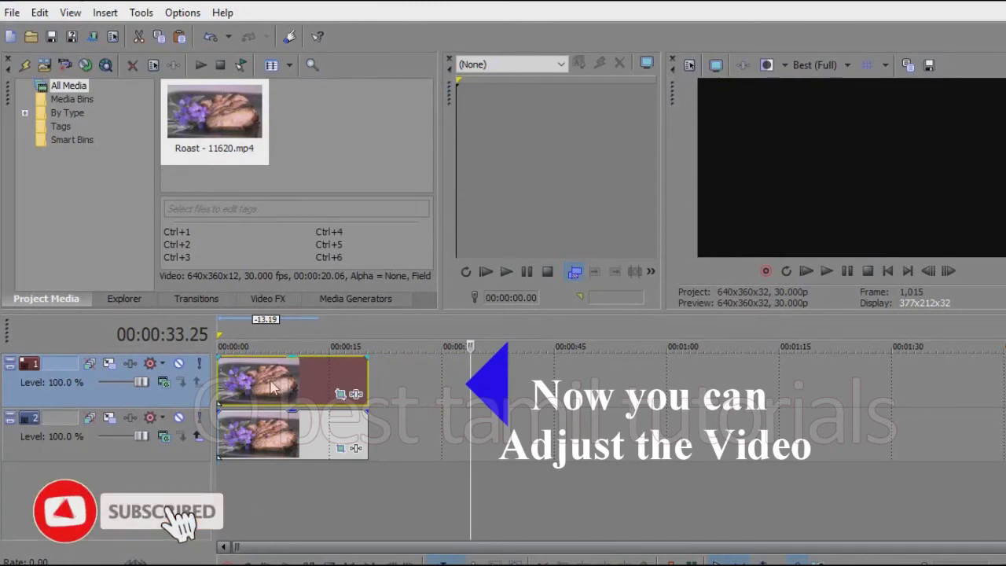
# In the track 1 Roast clip's Event Pan/Crop, move the crop frame's centre to about X 214.9, Y -2.5 and close Video Event FX
pyautogui.click(271, 383)
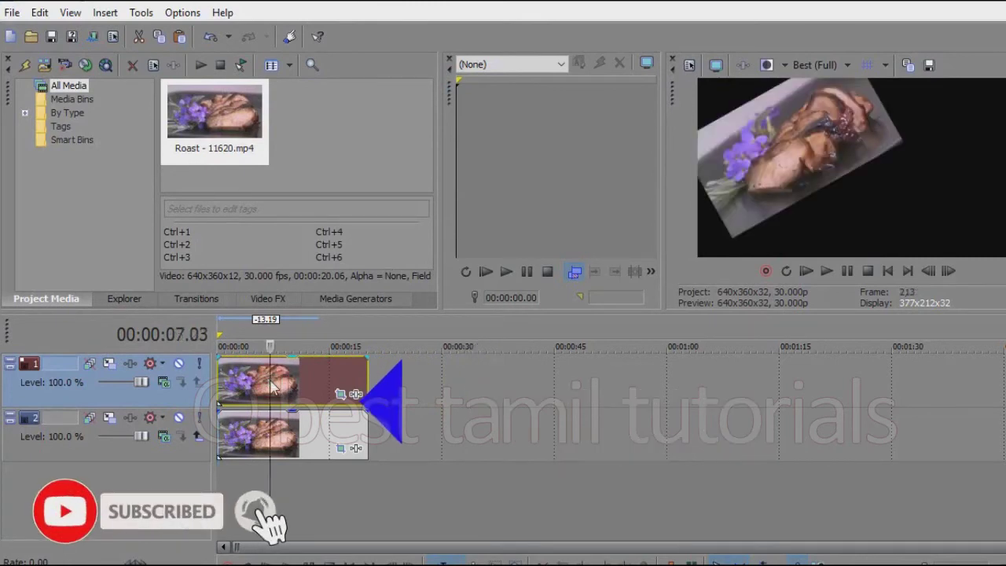
pyautogui.click(339, 396)
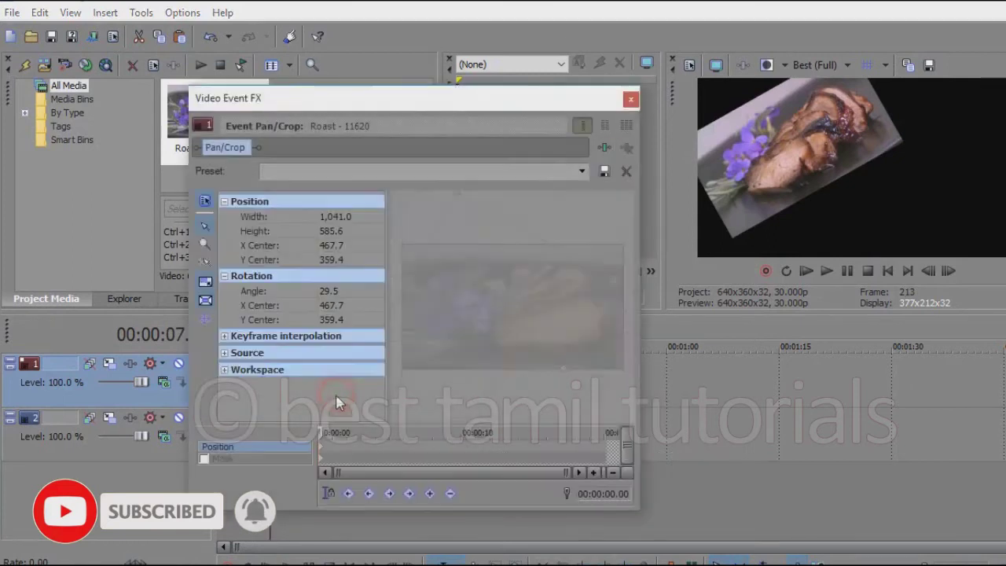
pyautogui.click(503, 347)
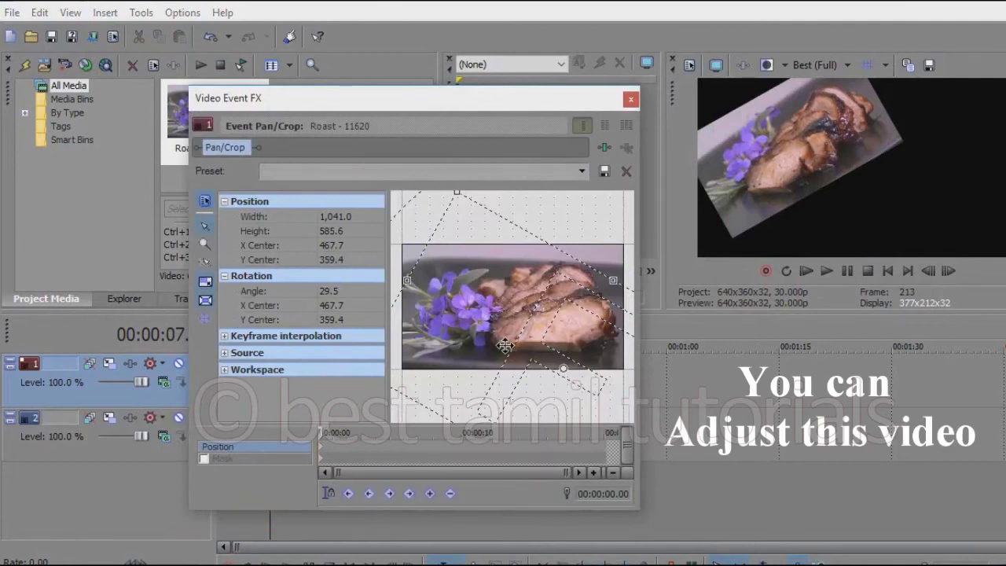
pyautogui.moveTo(528, 347); pyautogui.dragTo(525, 344)
pyautogui.scroll(-5, 525, 344)
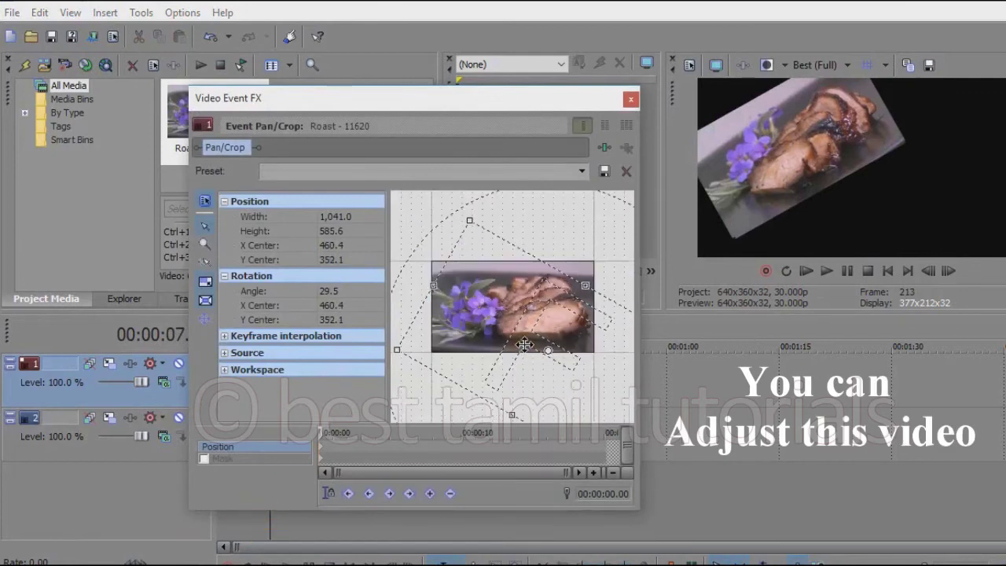
pyautogui.scroll(-2, 546, 343)
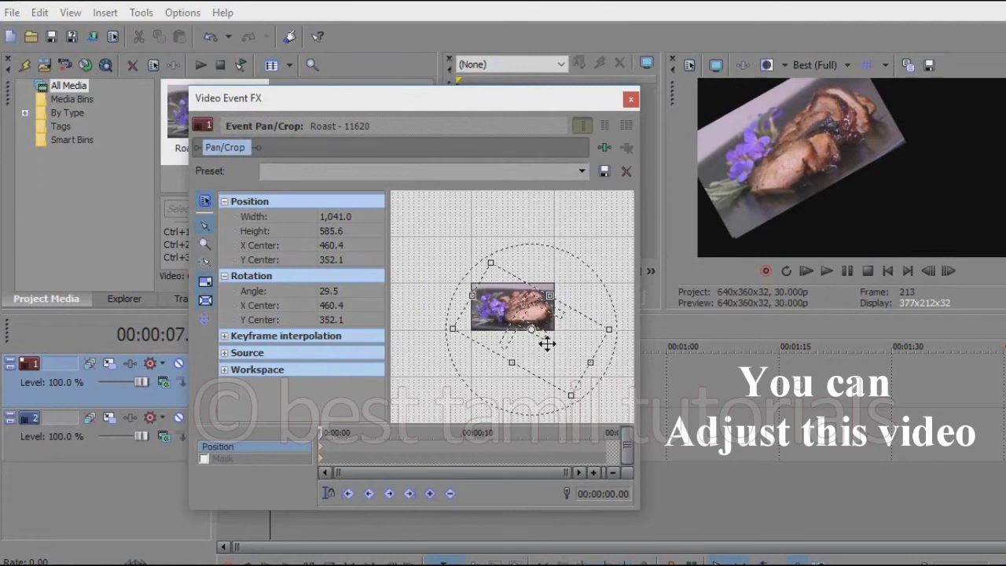
pyautogui.moveTo(554, 346); pyautogui.dragTo(524, 301)
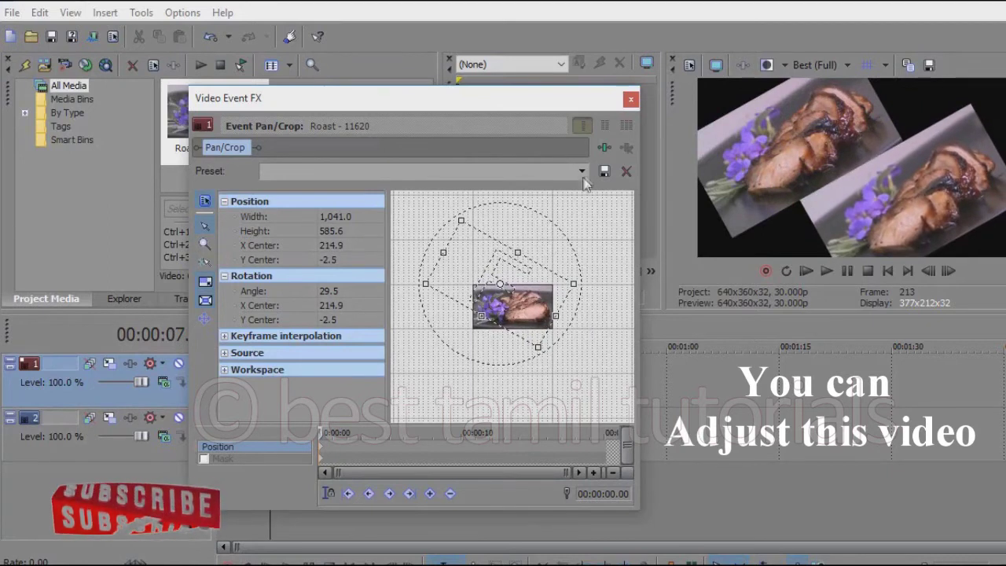
pyautogui.click(631, 101)
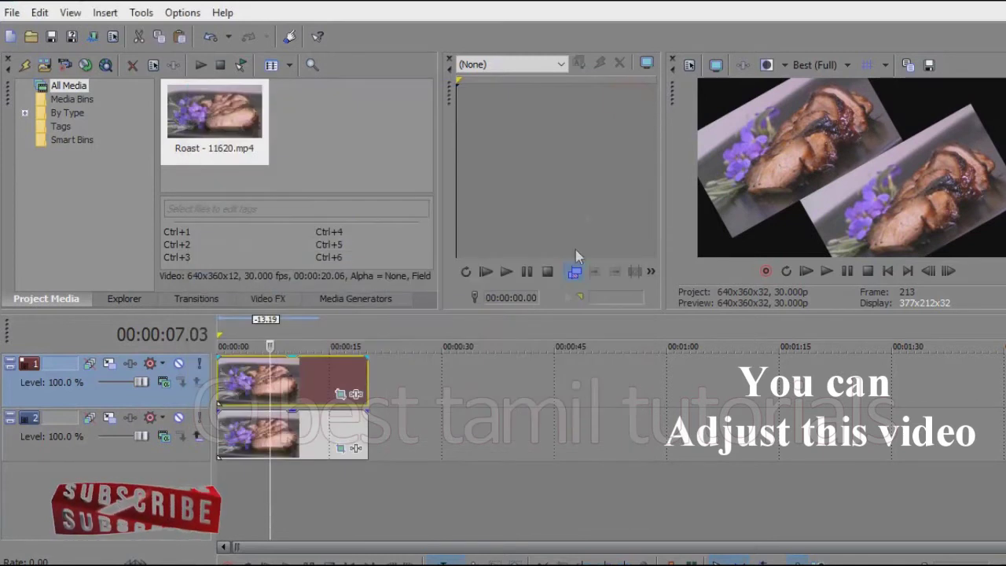
# Play the two overlaid Roast clips from the start of the timeline to check the combined picture, and stop playback
pyautogui.click(220, 418)
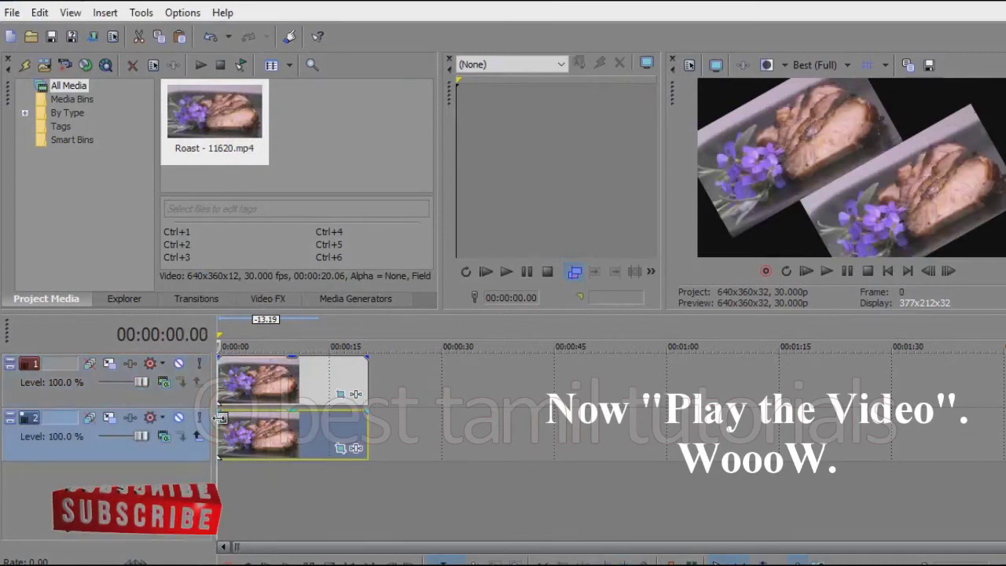
pyautogui.press('space')
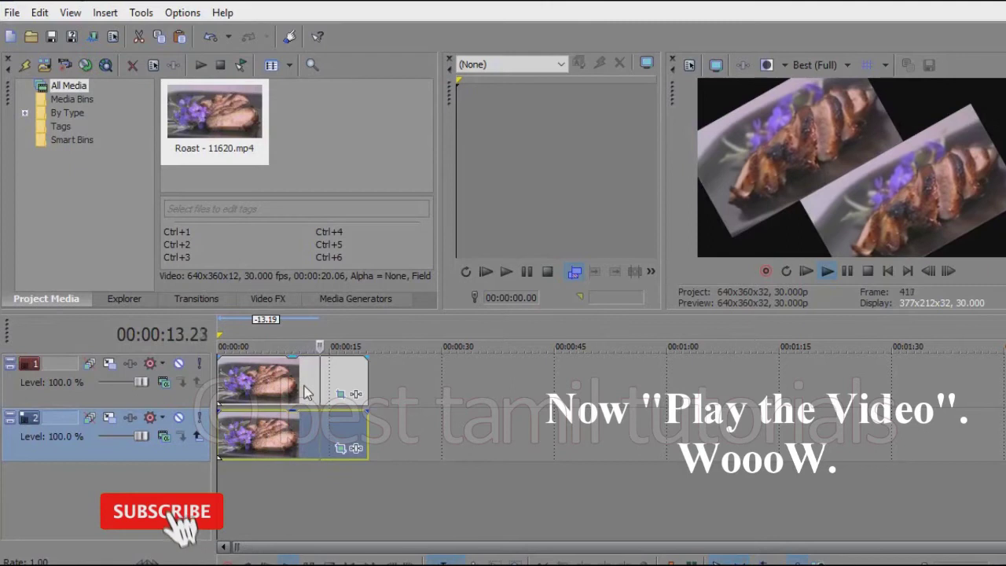
pyautogui.press('space')
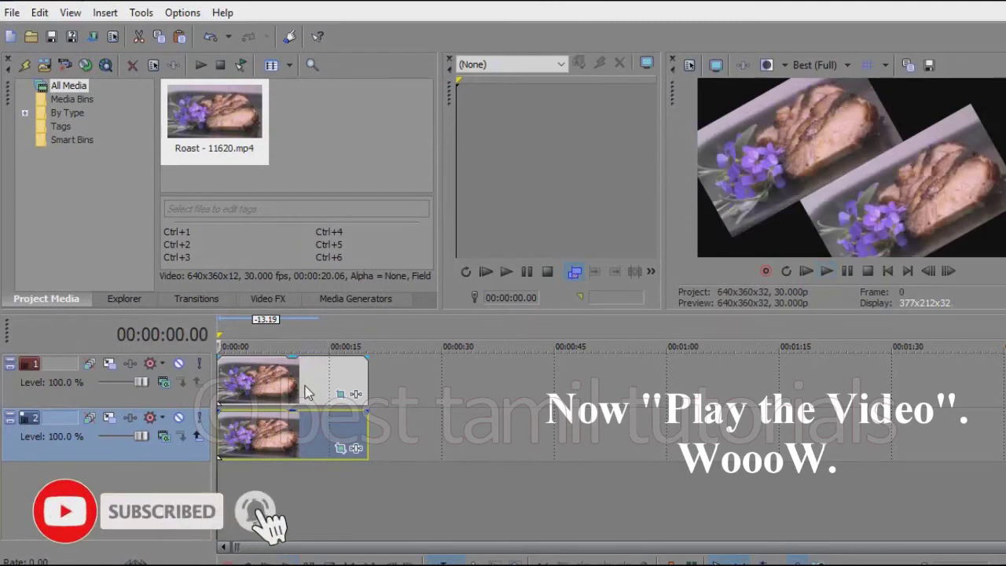
# In the track 1 clip's Event Pan/Crop, rotate the crop frame to about -24.8 degrees, move its centre to about X 68.6, Y 190.4, and close the window
pyautogui.click(348, 396)
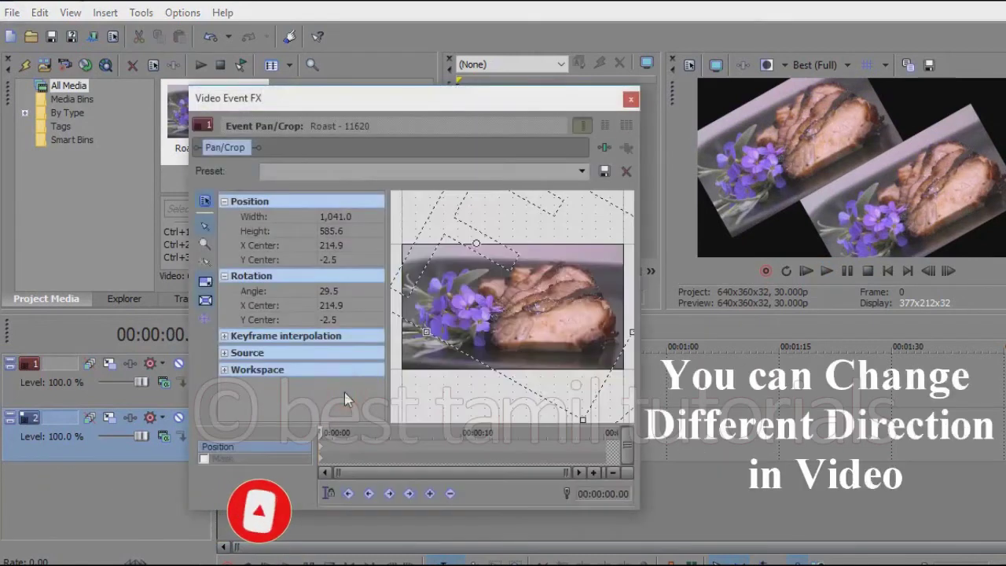
pyautogui.scroll(-3, 514, 363)
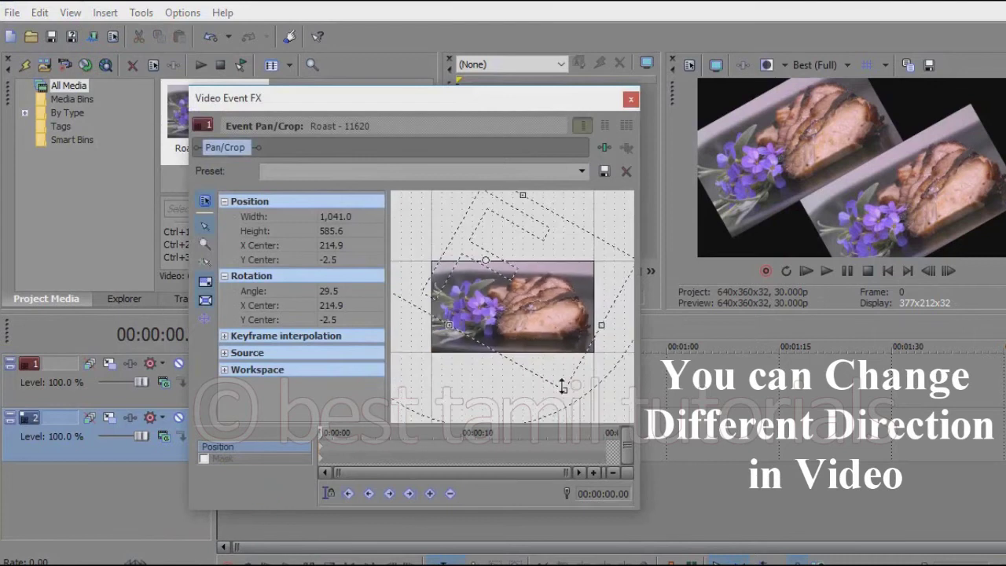
pyautogui.moveTo(576, 391); pyautogui.dragTo(544, 316)
pyautogui.moveTo(586, 350); pyautogui.dragTo(538, 311)
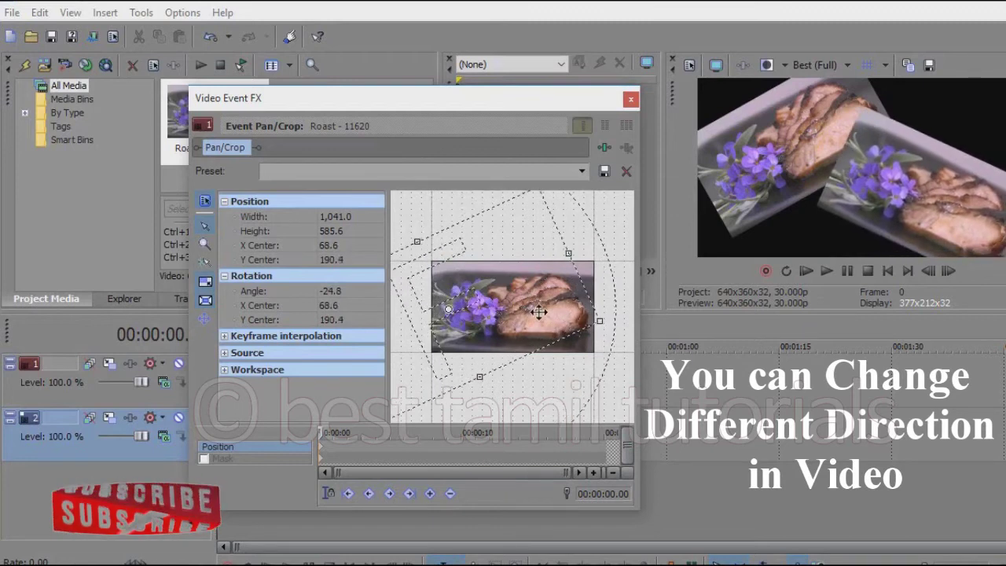
pyautogui.click(630, 99)
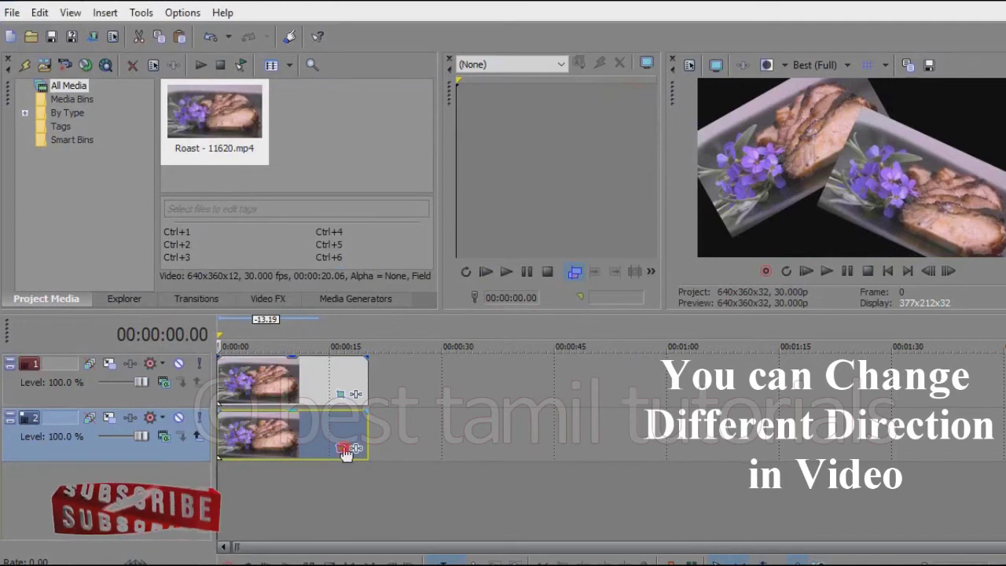
# In the track 2 clip's Event Pan/Crop, rotate the frame to about 35 degrees, move its centre to about X 578.5, Y 396.3, and close the window
pyautogui.click(343, 449)
pyautogui.scroll(-5, 533, 324)
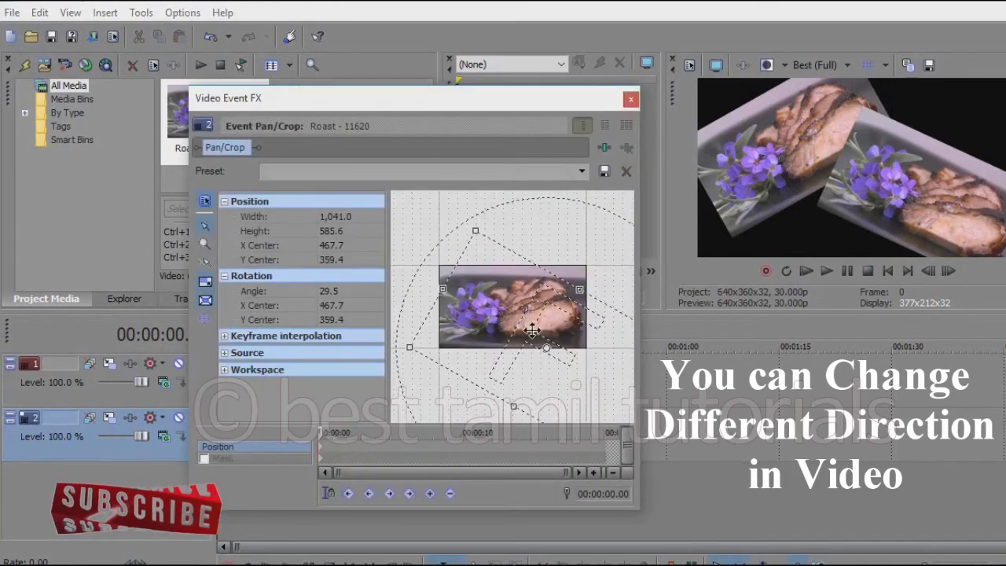
pyautogui.moveTo(493, 244)
pyautogui.mouseDown()
pyautogui.moveTo(478, 244)
pyautogui.moveTo(501, 236)
pyautogui.mouseUp()
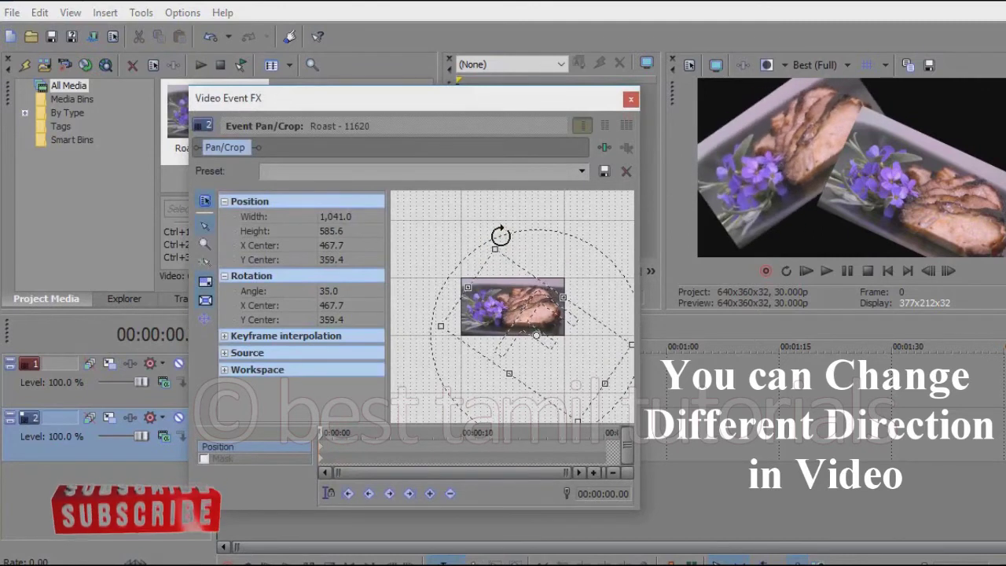
pyautogui.moveTo(524, 318)
pyautogui.mouseDown()
pyautogui.moveTo(554, 315)
pyautogui.moveTo(543, 324)
pyautogui.mouseUp()
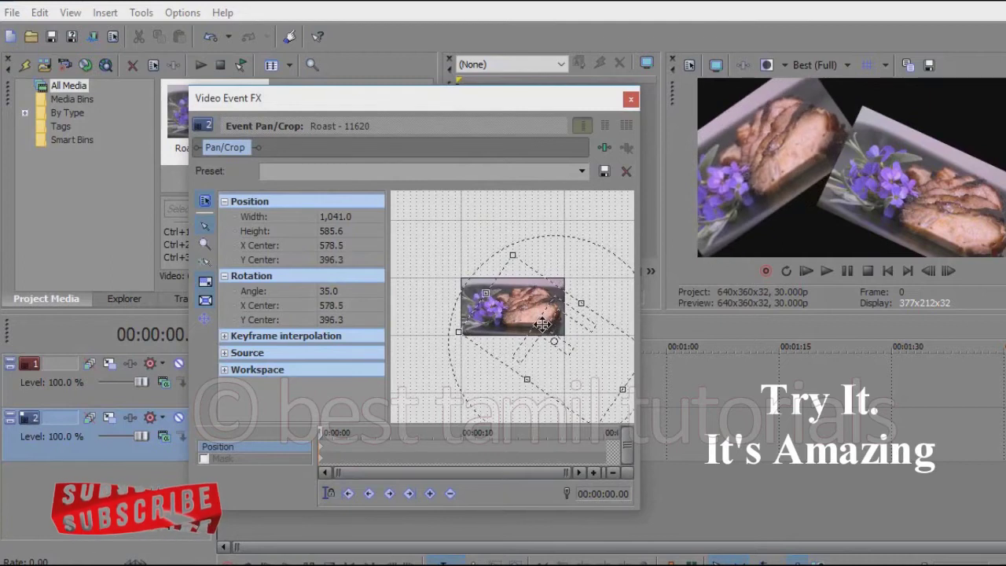
pyautogui.click(630, 98)
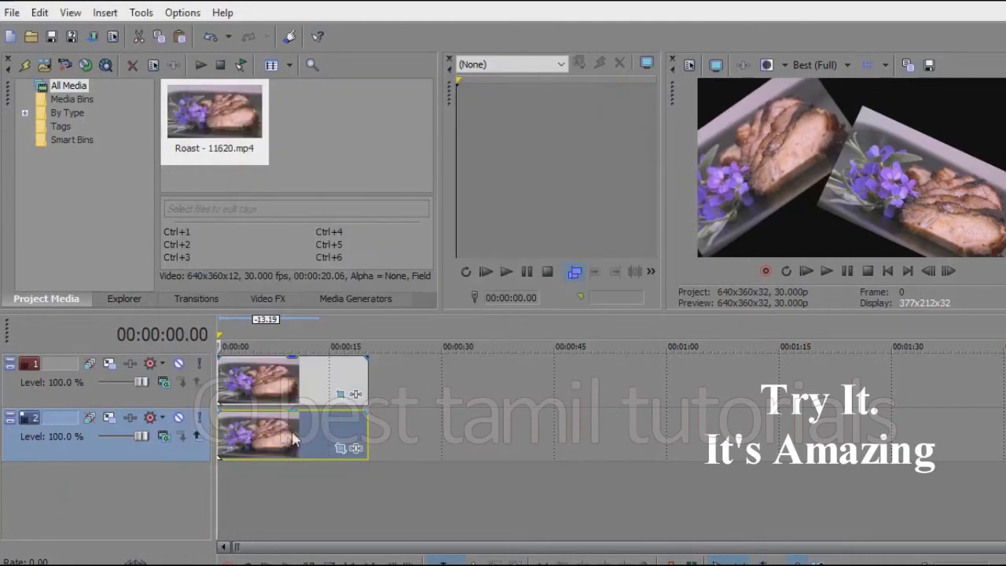
# Play the timeline to check the newly angled clips, select the track 1 clip, and stop playback
pyautogui.press('space')
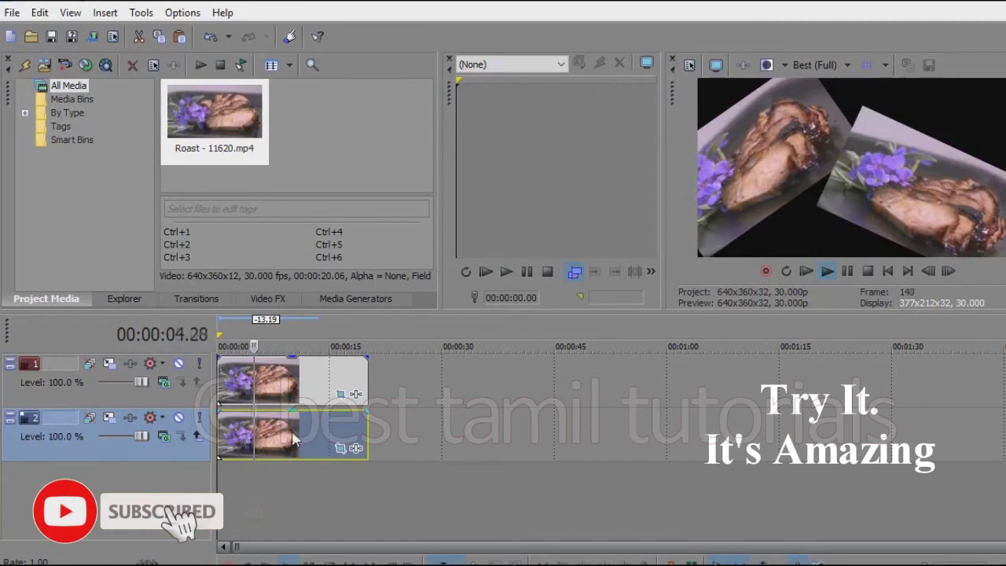
pyautogui.click(275, 393)
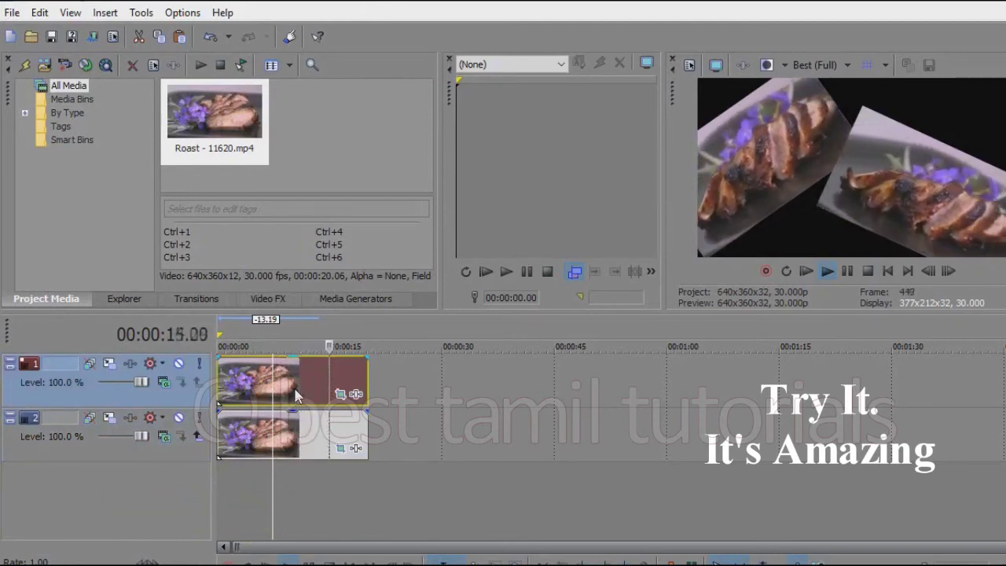
pyautogui.press('space')
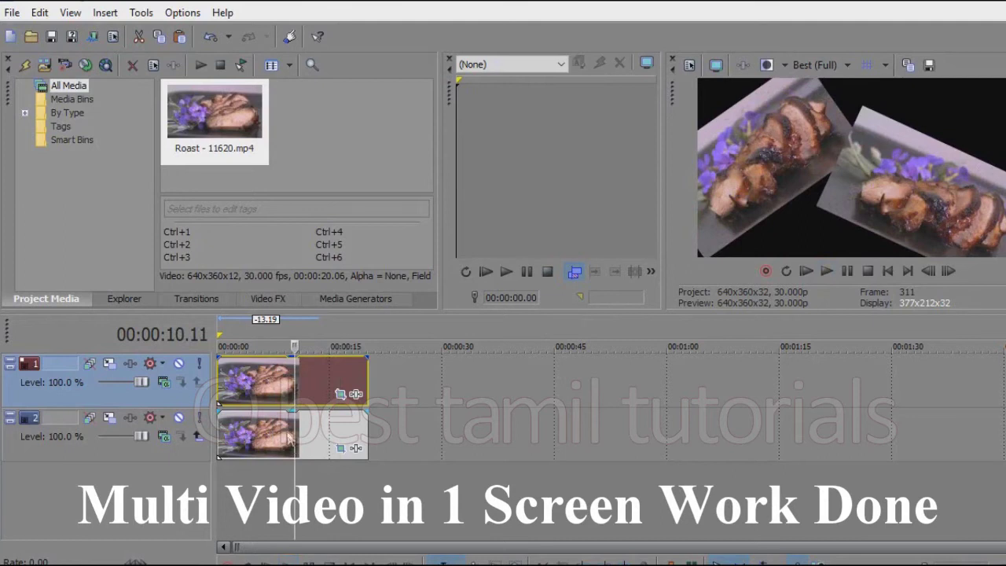
# Apply the 16:9 Widescreen TV aspect ratio preset in the track 1 clip's Event Pan/Crop and close Video Event FX
pyautogui.click(344, 395)
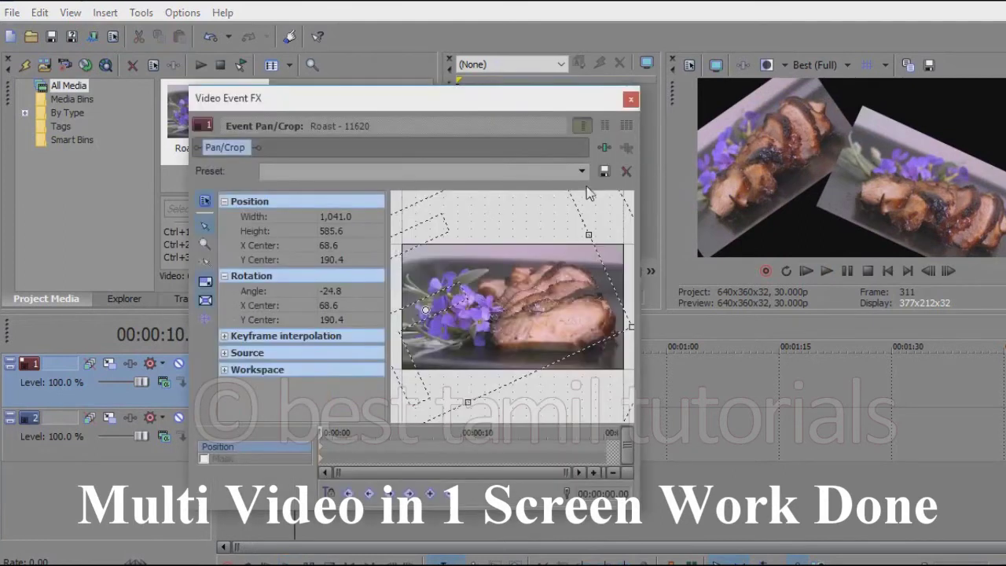
pyautogui.click(582, 171)
pyautogui.click(527, 222)
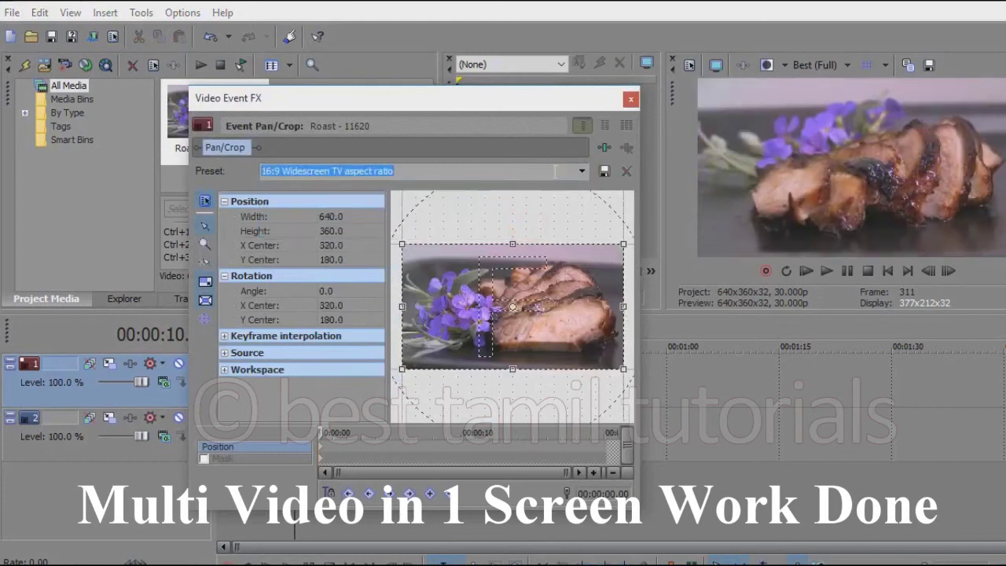
pyautogui.click(630, 101)
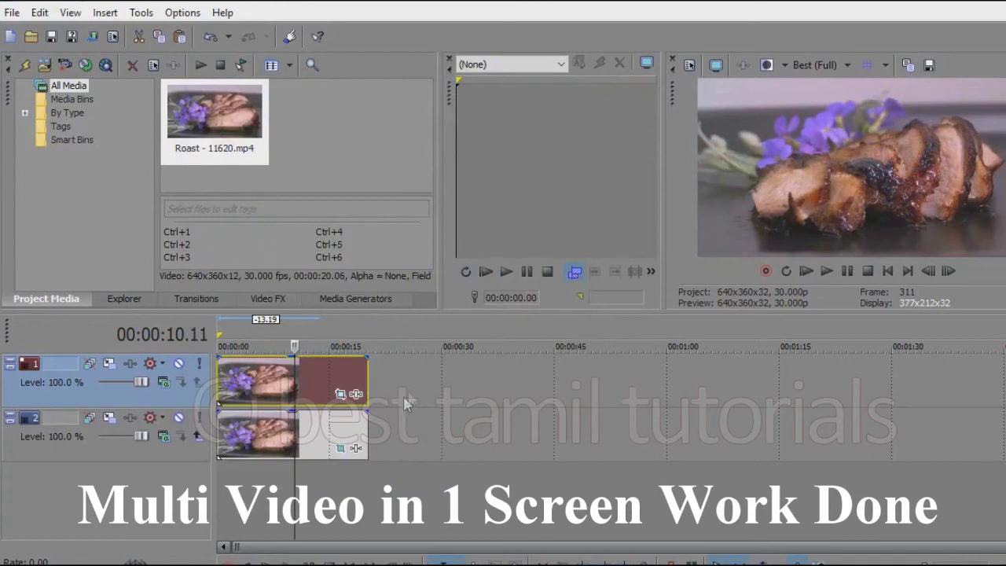
# Enlarge the track 1 clip's crop frame to about 1,508 by 848.3, move its centre to about X -133.5, Y 439.1, and close Video Event FX
pyautogui.click(340, 394)
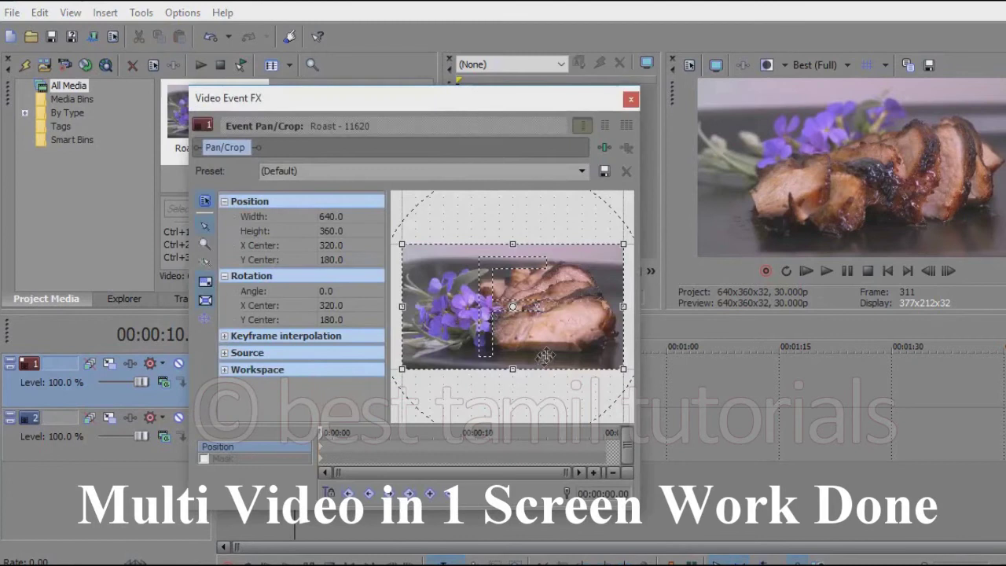
pyautogui.scroll(-6, 550, 347)
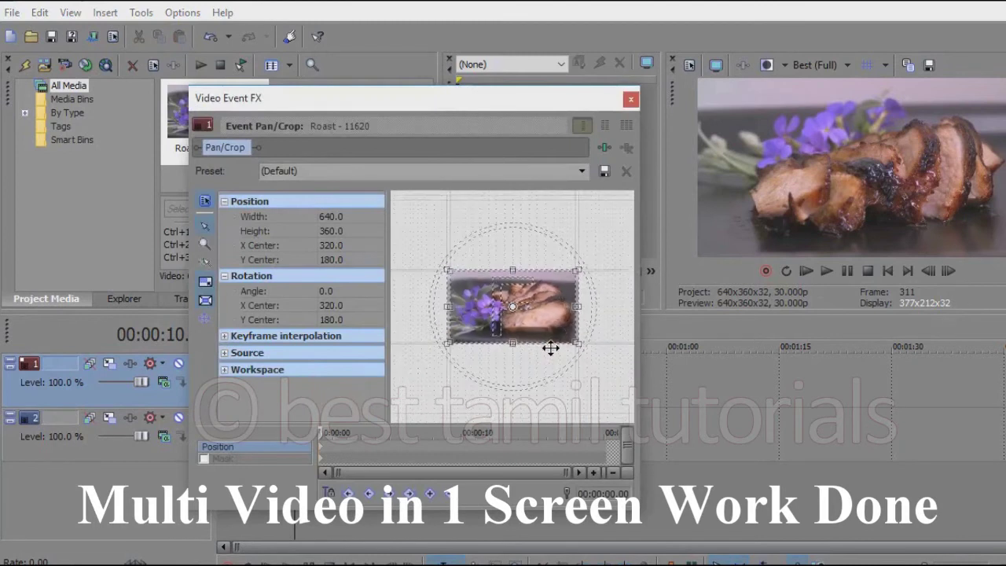
pyautogui.scroll(-1, 551, 348)
pyautogui.moveTo(554, 330); pyautogui.dragTo(611, 385)
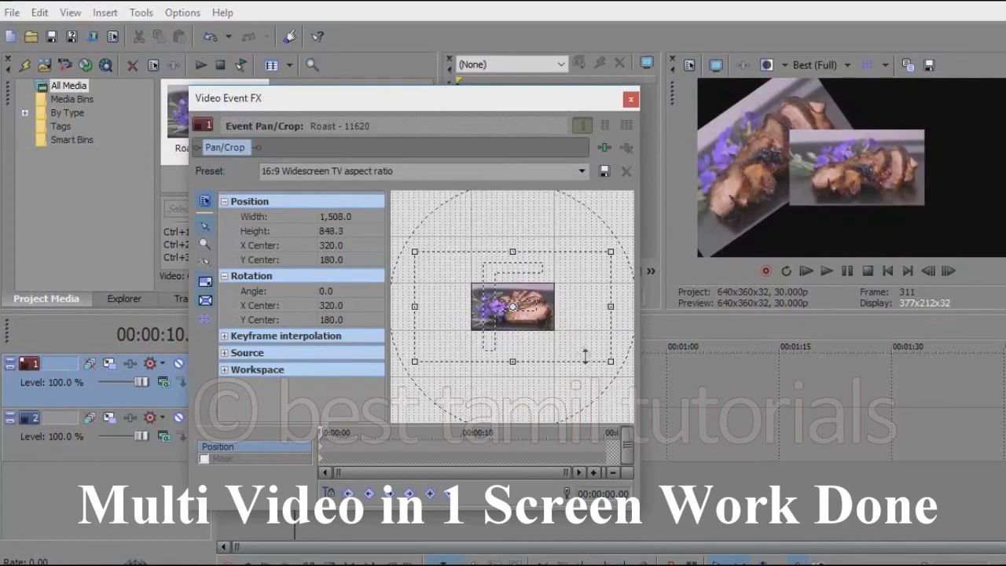
pyautogui.moveTo(582, 323); pyautogui.dragTo(523, 358)
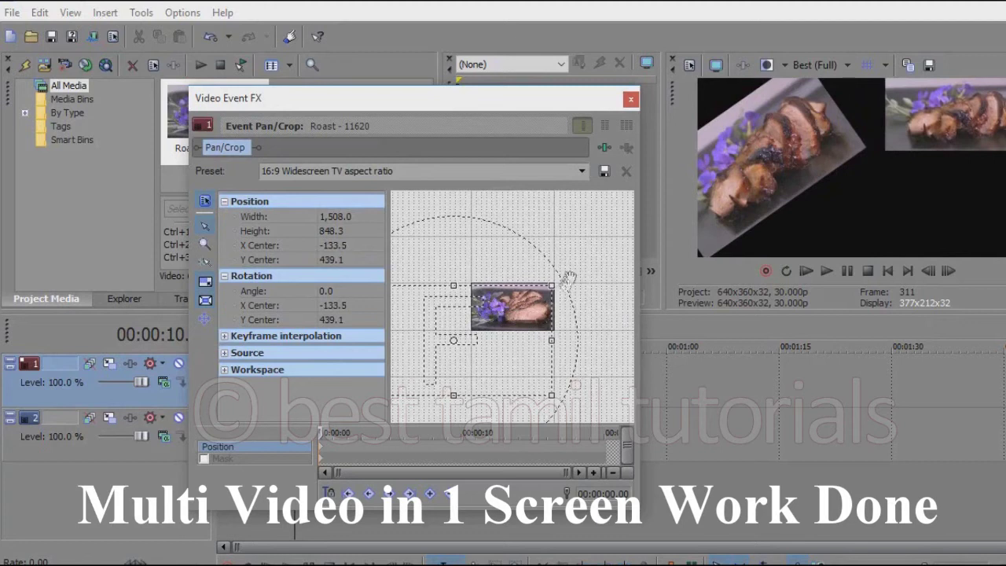
pyautogui.click(631, 100)
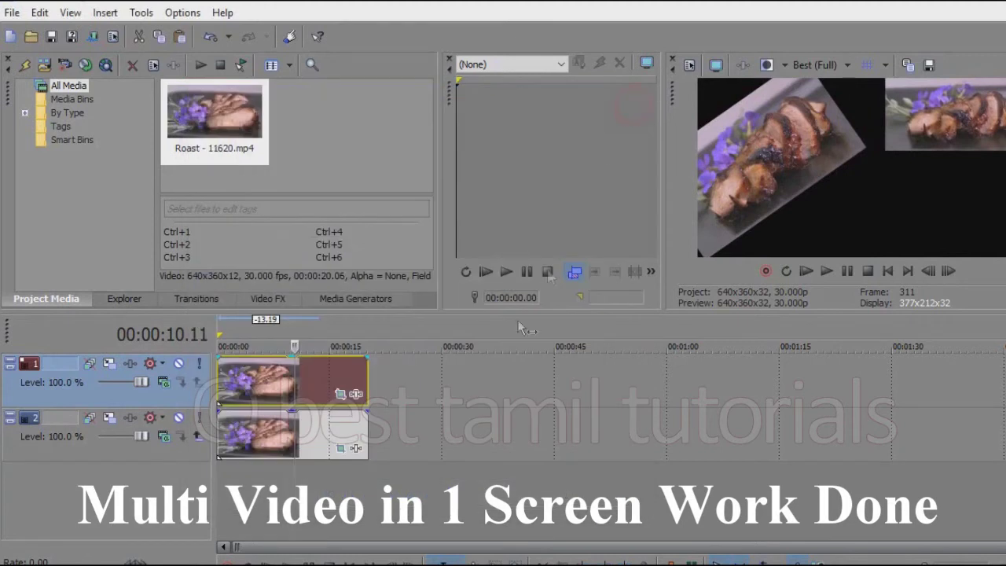
# Apply the 16:9 Widescreen TV aspect ratio preset in the track 2 clip's Event Pan/Crop
pyautogui.click(299, 437)
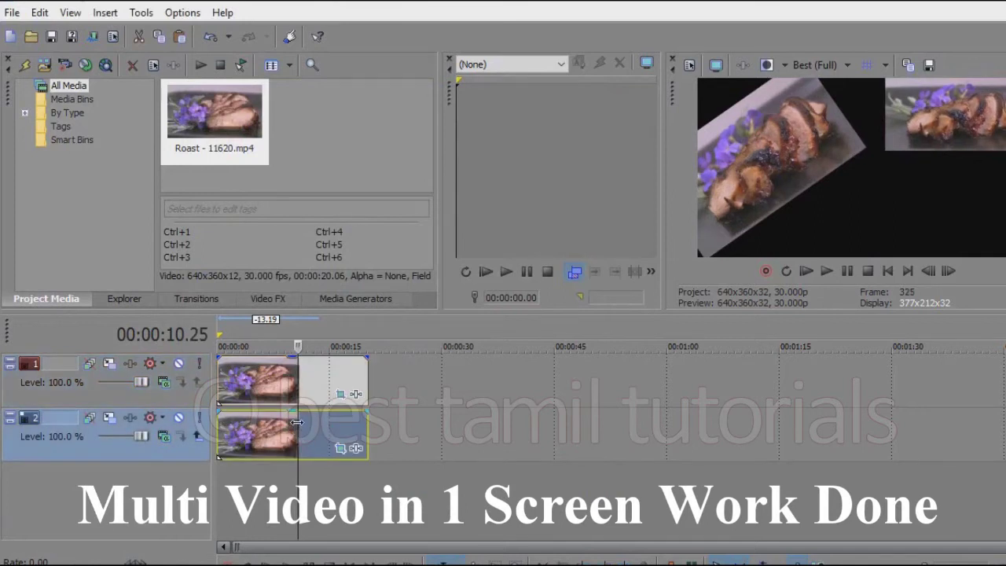
pyautogui.click(339, 448)
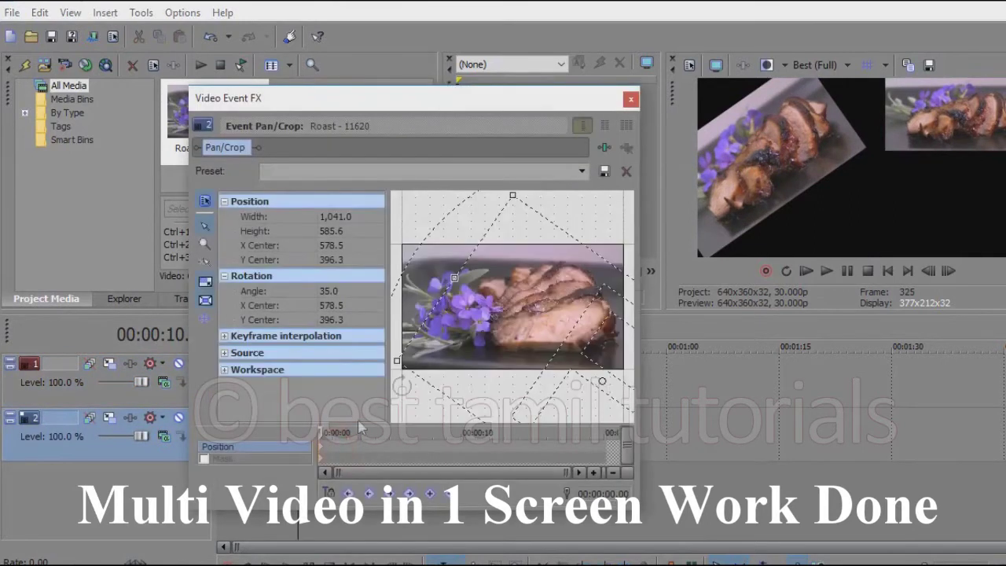
pyautogui.click(582, 172)
pyautogui.click(570, 224)
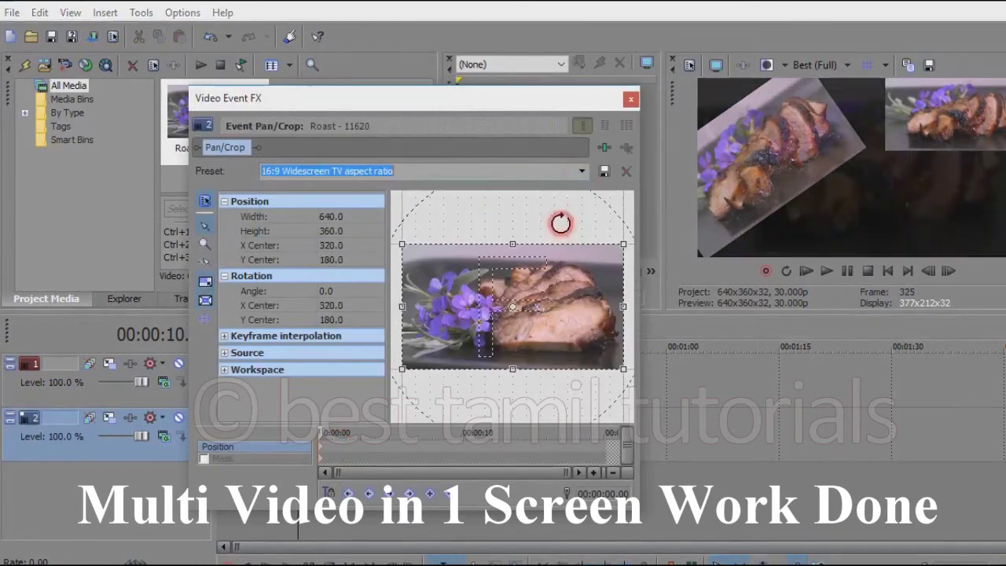
# Enlarge the track 2 clip's crop frame to about 962.1 by 541.2, move its centre to about X 553.8, Y 58.5, and close Video Event FX
pyautogui.scroll(-3, 540, 313)
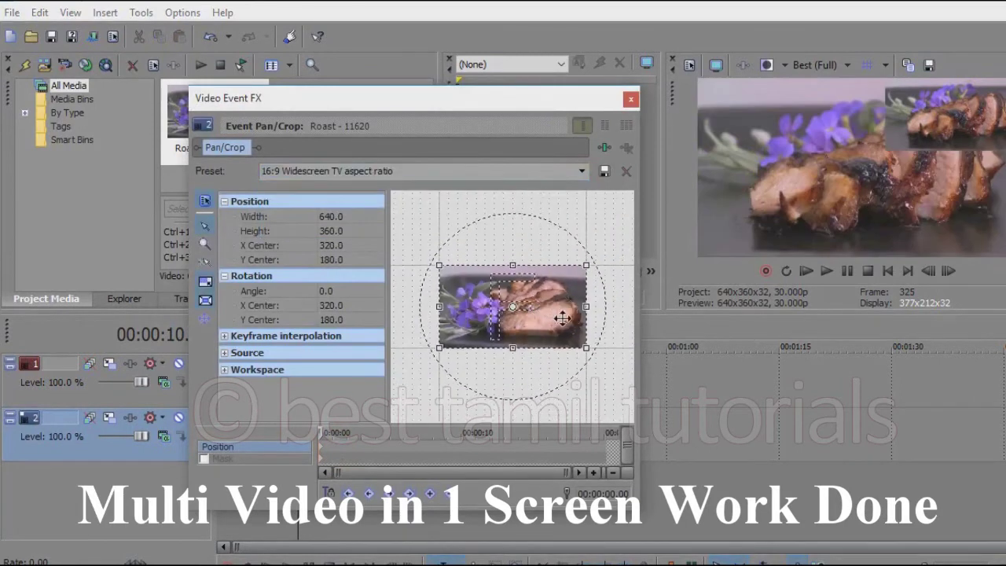
pyautogui.moveTo(590, 349); pyautogui.dragTo(659, 382)
pyautogui.moveTo(541, 347); pyautogui.dragTo(602, 314)
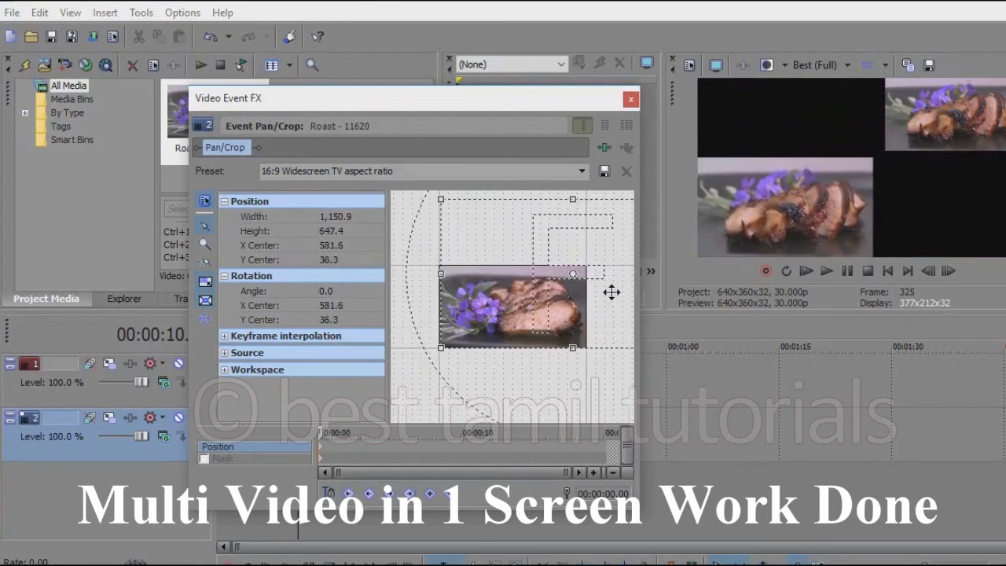
pyautogui.scroll(-2, 612, 291)
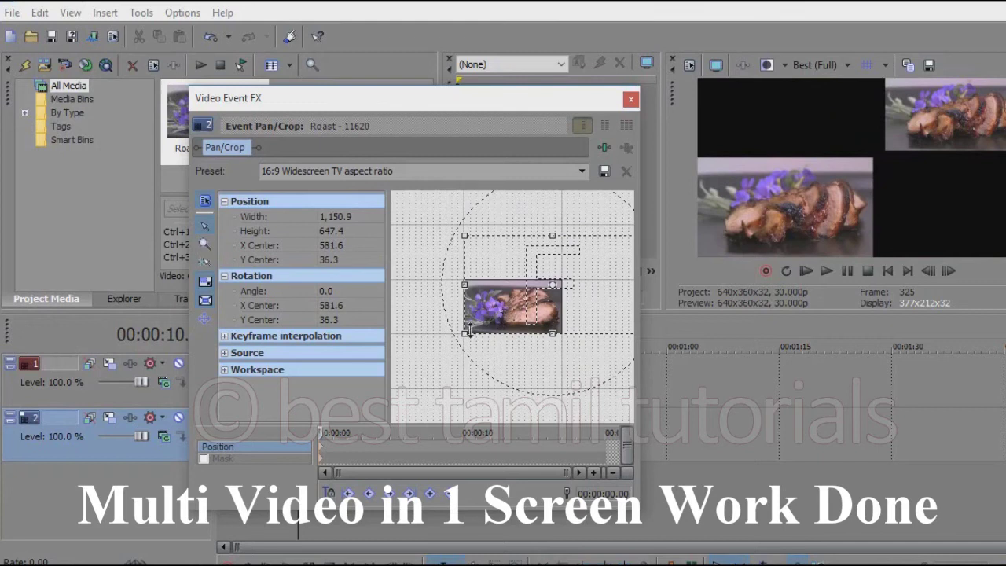
pyautogui.moveTo(466, 330); pyautogui.dragTo(508, 313)
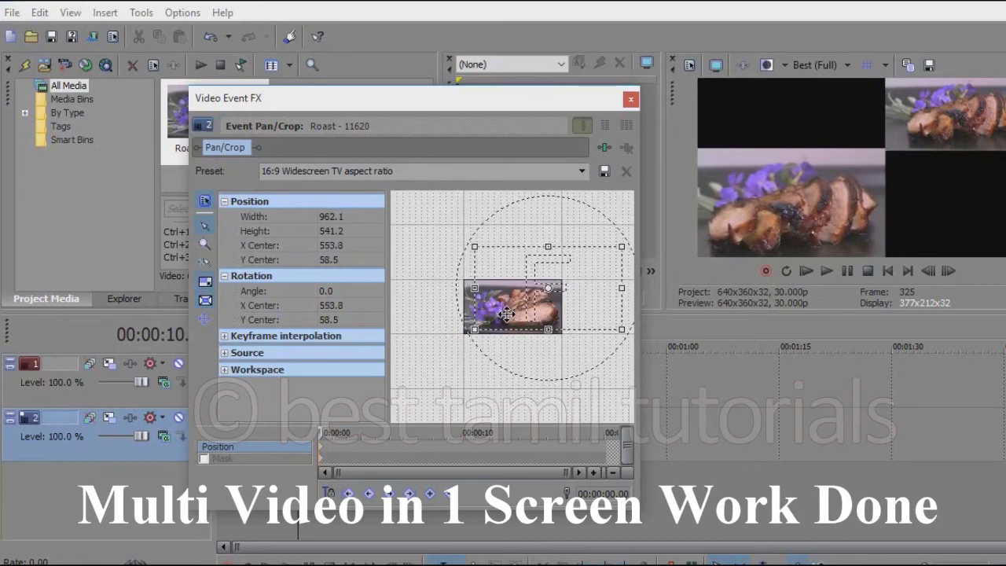
pyautogui.click(630, 100)
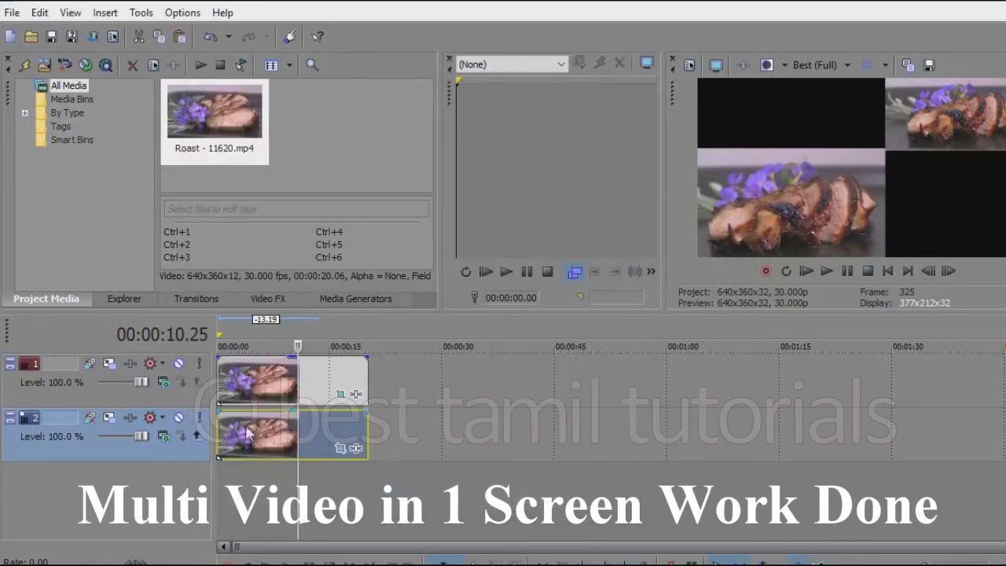
# Play the timeline from the start to check the two-clip layout, and stop playback
pyautogui.press('Home')
pyautogui.press('space')
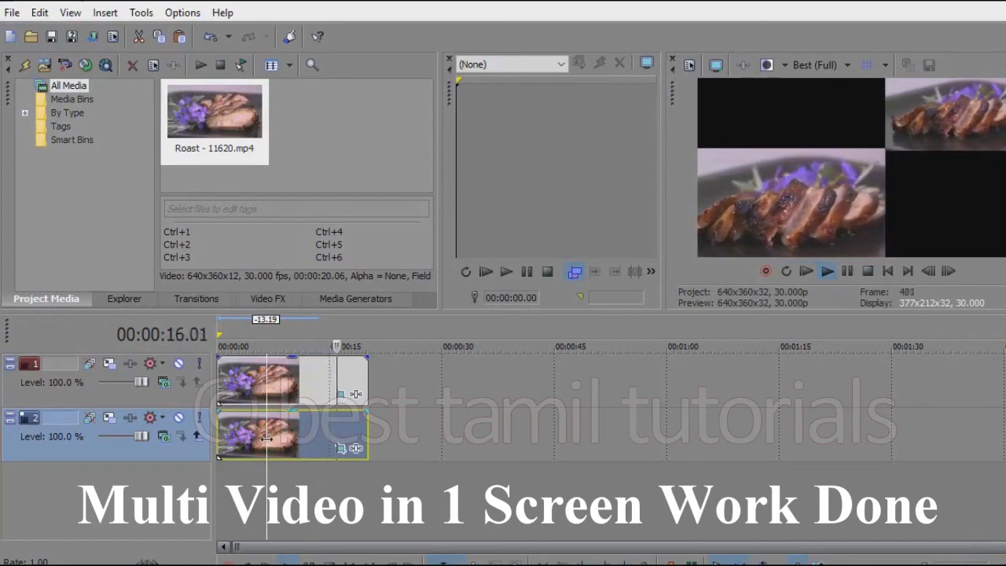
pyautogui.press('space')
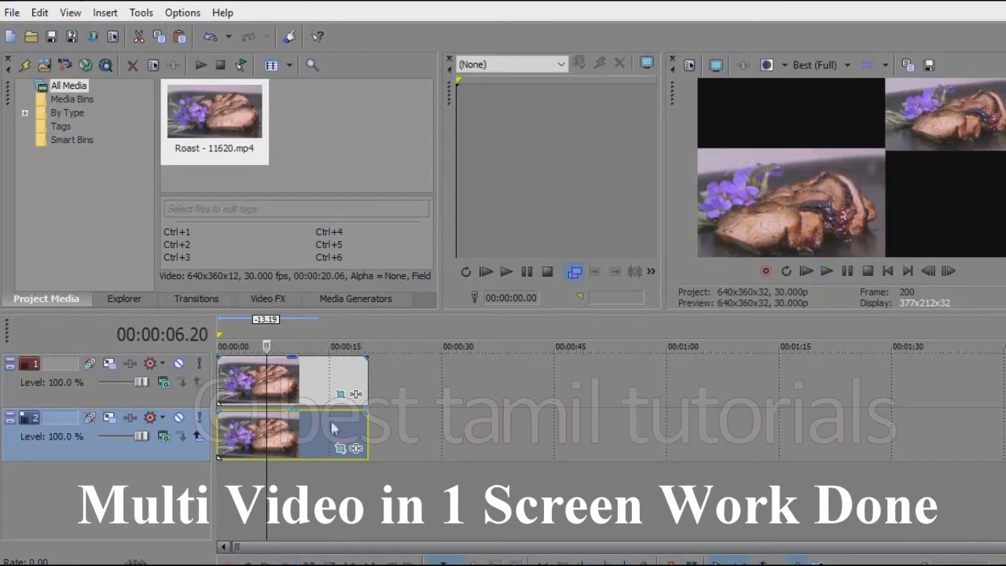
# Try starting the track 2 clip about 5.26 later with a playback check, and return it to the start of the timeline
pyautogui.moveTo(306, 438); pyautogui.dragTo(350, 438)
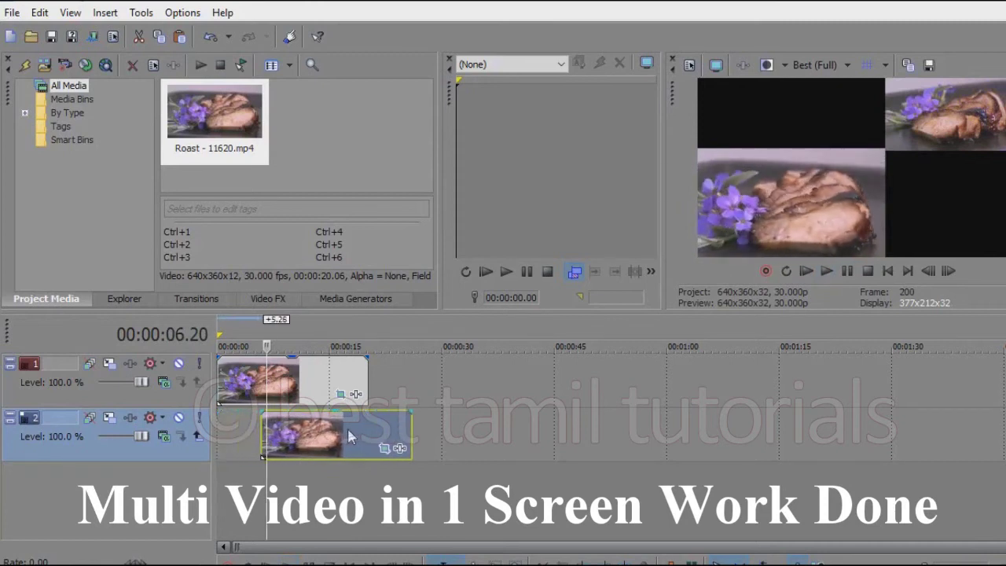
pyautogui.click(221, 429)
pyautogui.press('space')
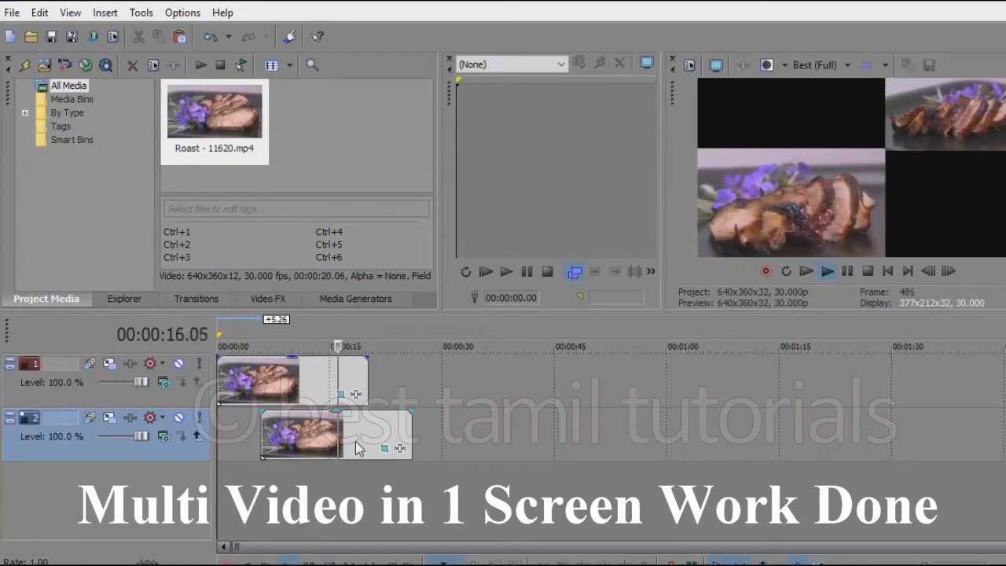
pyautogui.press('space')
pyautogui.moveTo(358, 448); pyautogui.dragTo(306, 440)
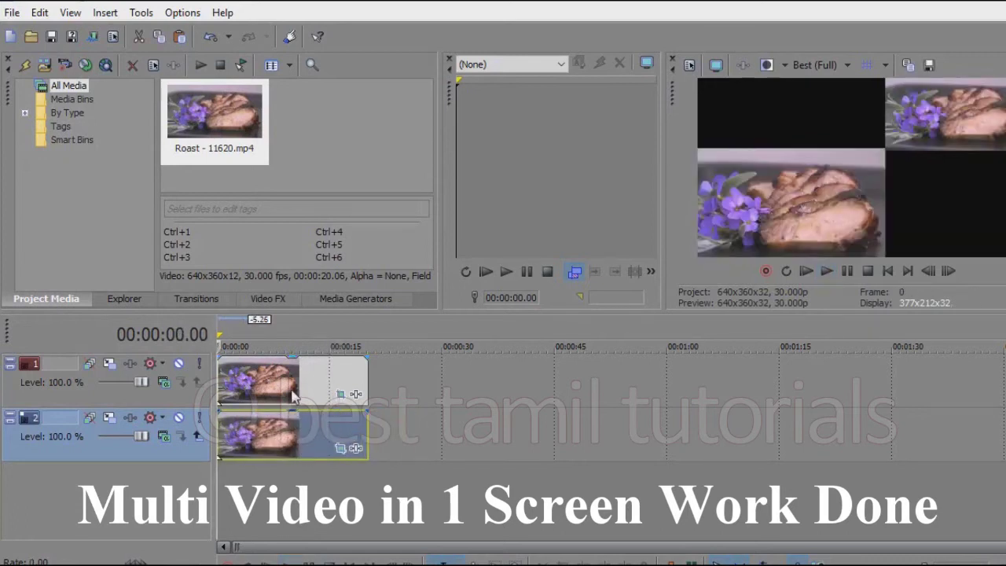
# Shift the track 1 clip about 8.24 later on the timeline and check the preview before it starts
pyautogui.moveTo(292, 393); pyautogui.dragTo(357, 394)
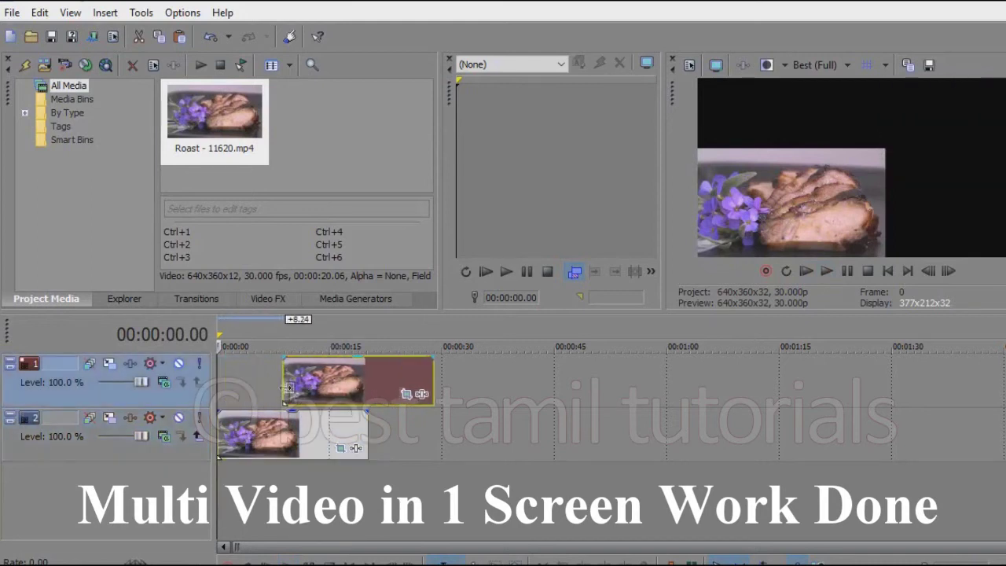
pyautogui.click(273, 387)
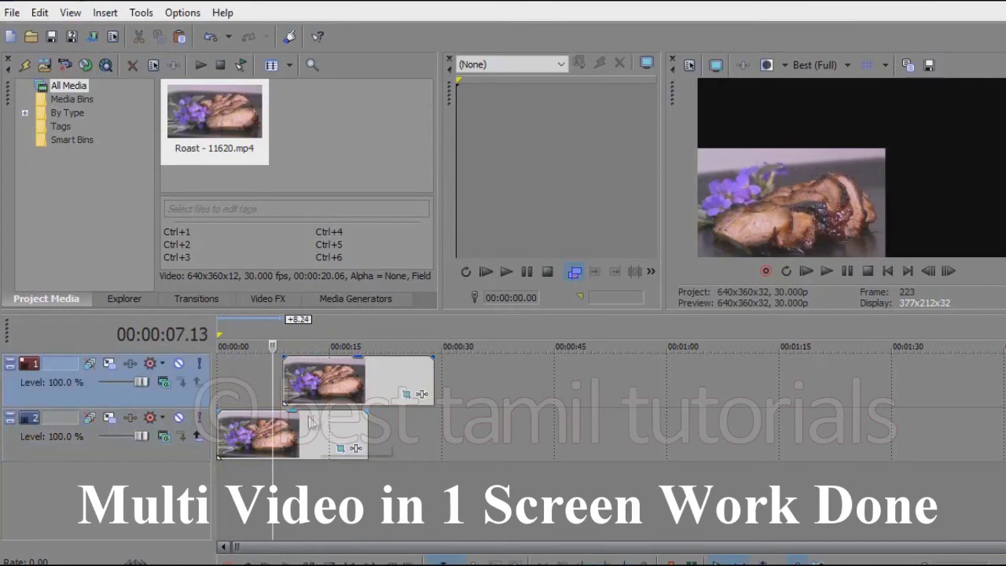
pyautogui.moveTo(331, 397); pyautogui.dragTo(416, 401)
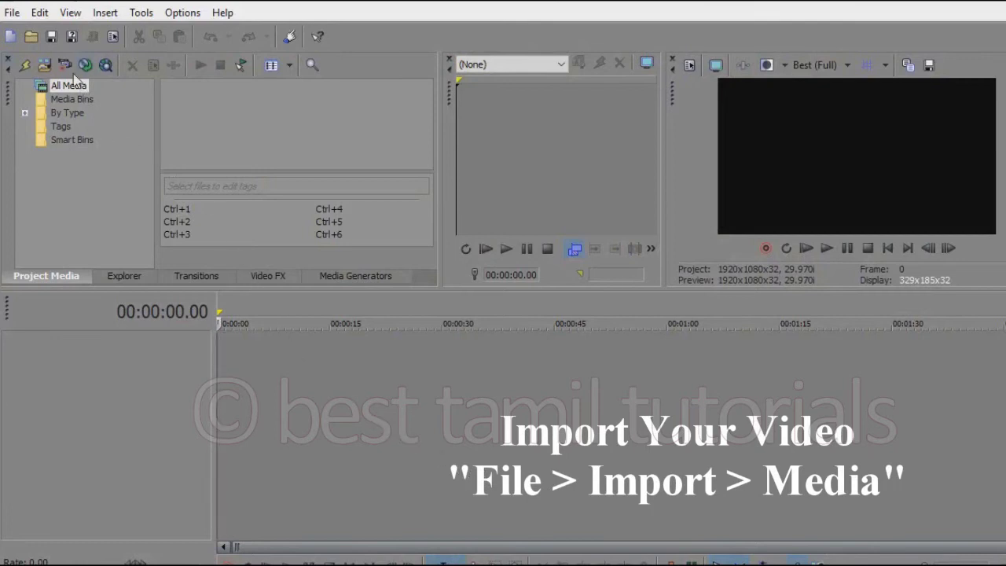
# Import the Roast - 11620 video from the Downloads folder into the new project's media
pyautogui.click(12, 11)
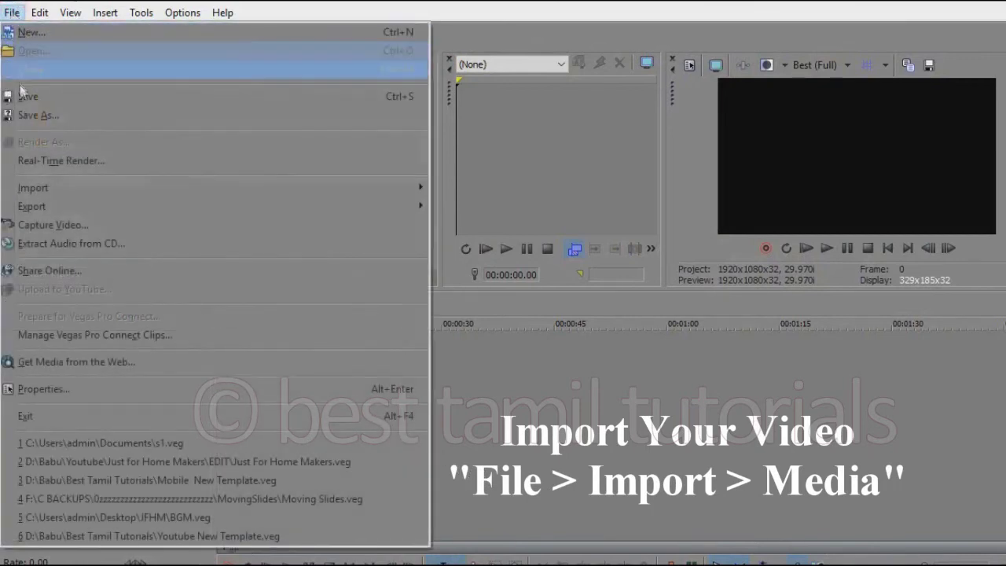
pyautogui.moveTo(336, 197)
pyautogui.click(463, 189)
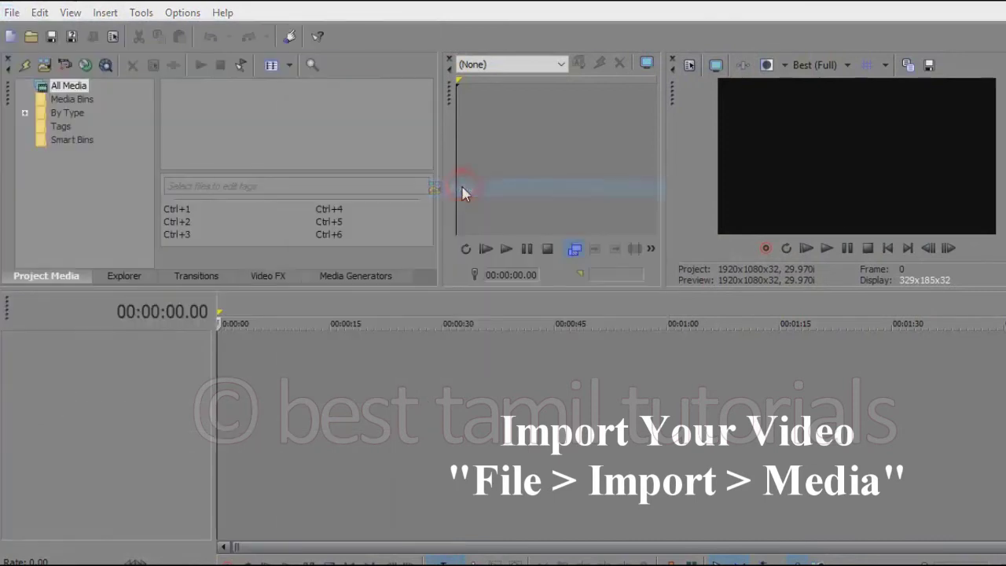
pyautogui.scroll(-3, 663, 277)
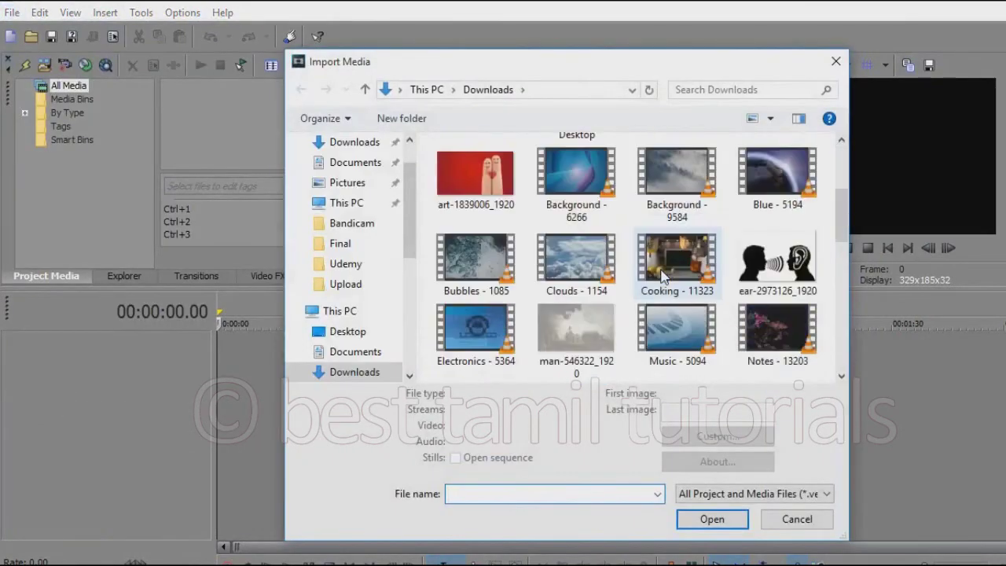
pyautogui.scroll(-3, 663, 277)
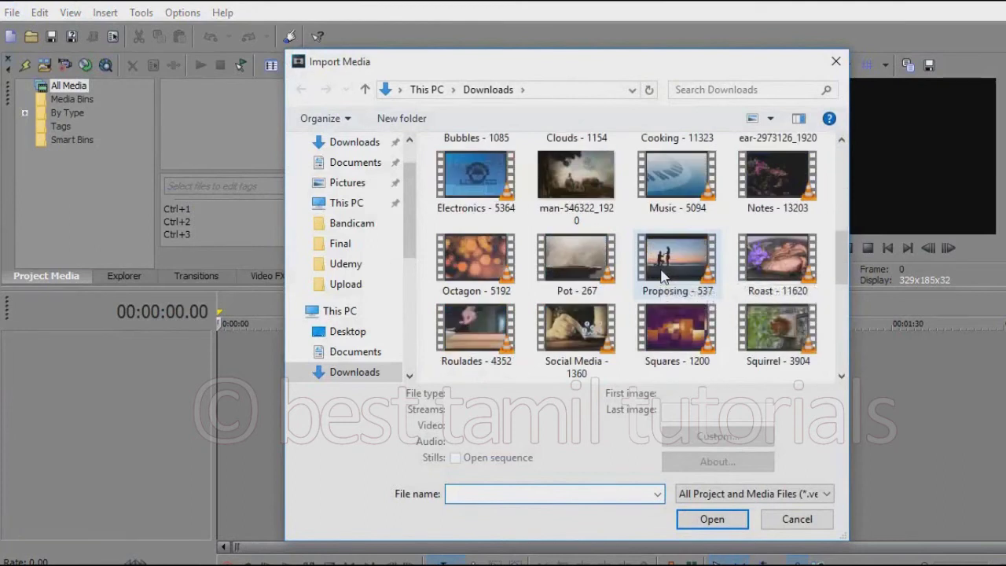
pyautogui.scroll(-3, 693, 305)
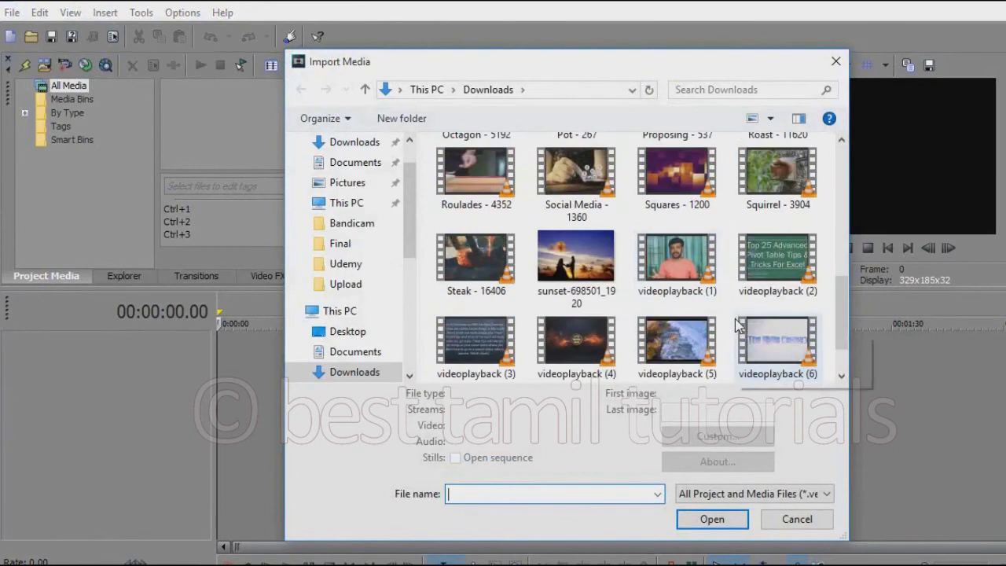
pyautogui.scroll(3, 737, 324)
pyautogui.scroll(-3, 738, 324)
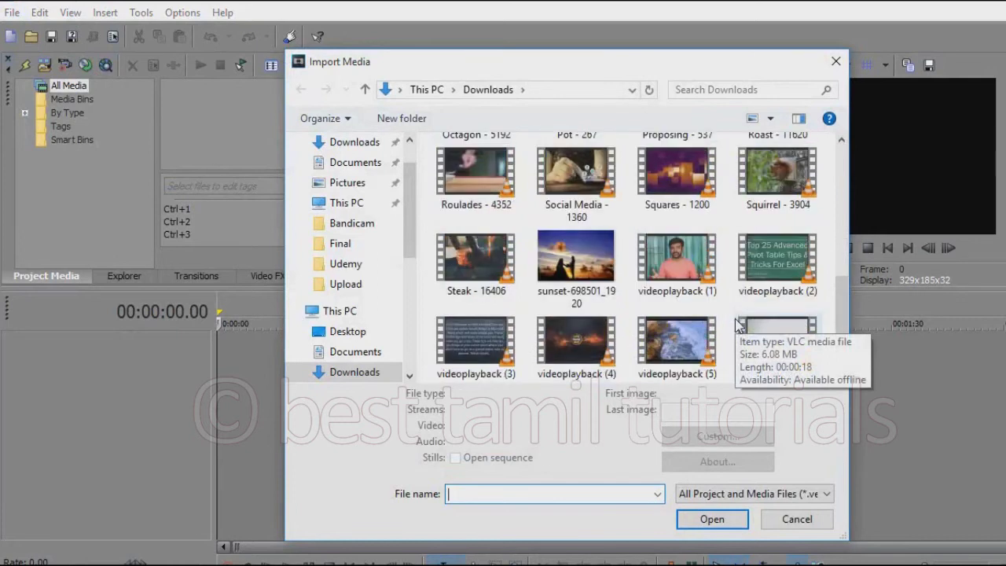
pyautogui.scroll(3, 738, 324)
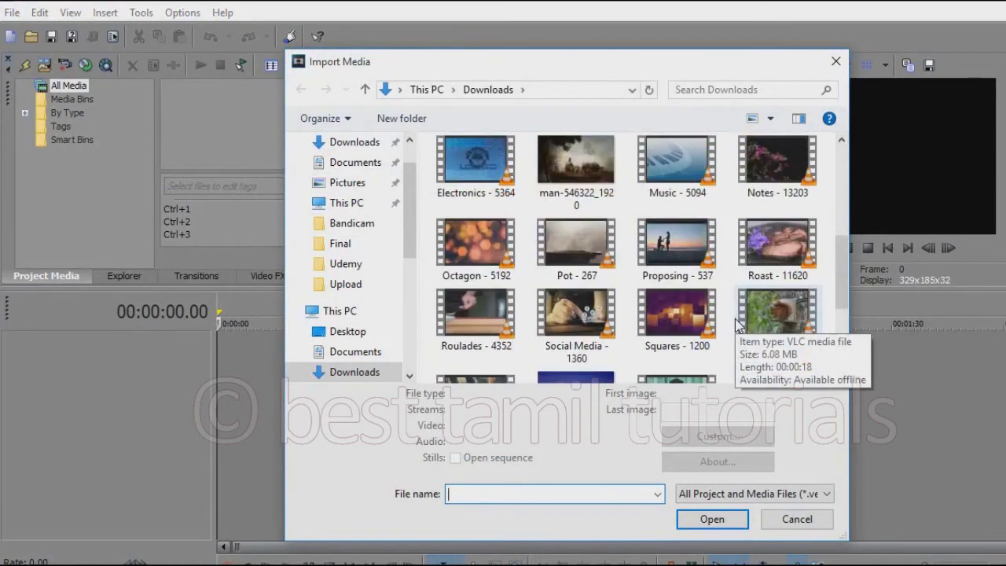
pyautogui.click(759, 260)
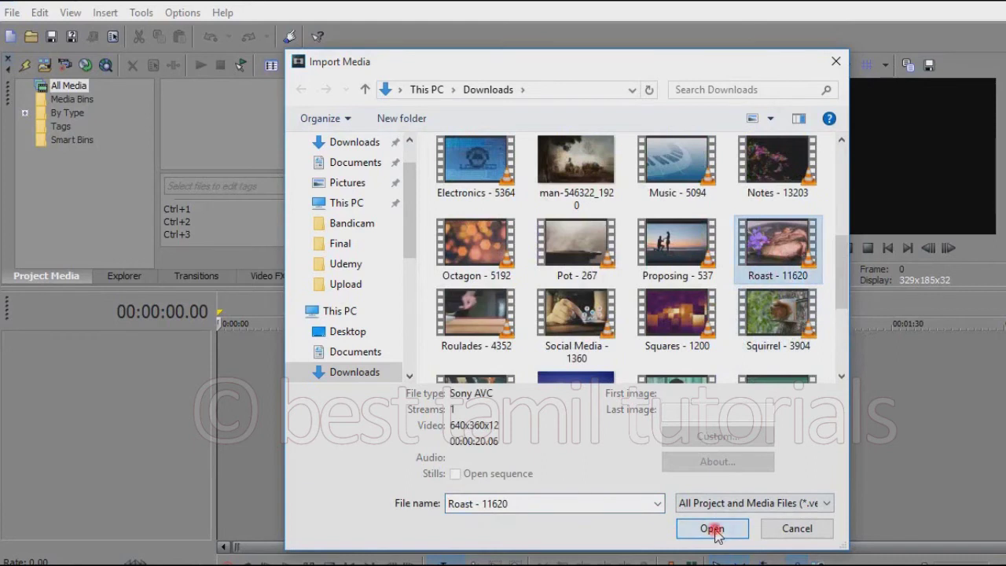
pyautogui.click(712, 529)
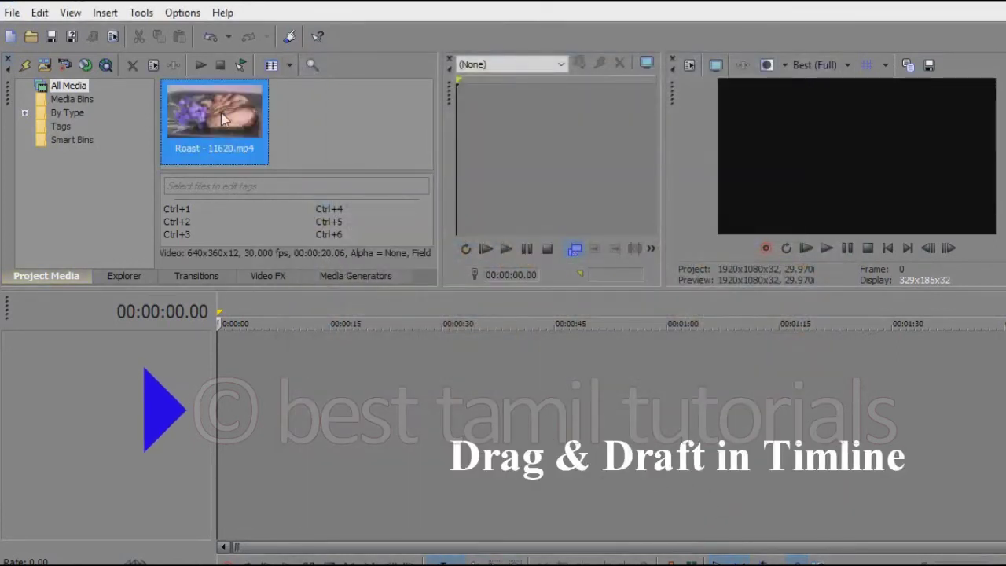
# Place Roast - 11620.mp4 at the start of the empty timeline and match the project video settings to it
pyautogui.moveTo(222, 122); pyautogui.dragTo(269, 298)
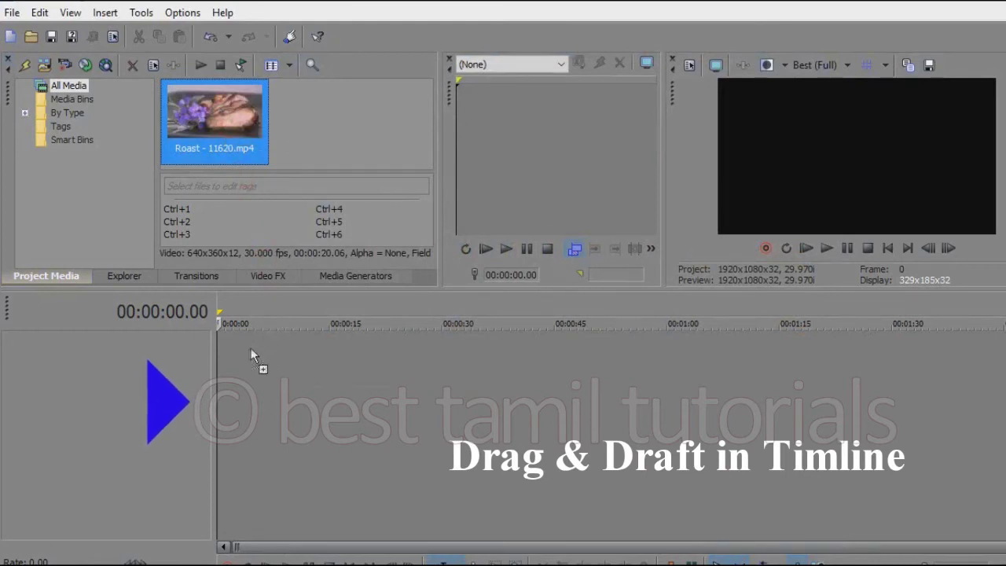
pyautogui.moveTo(229, 353); pyautogui.dragTo(226, 352)
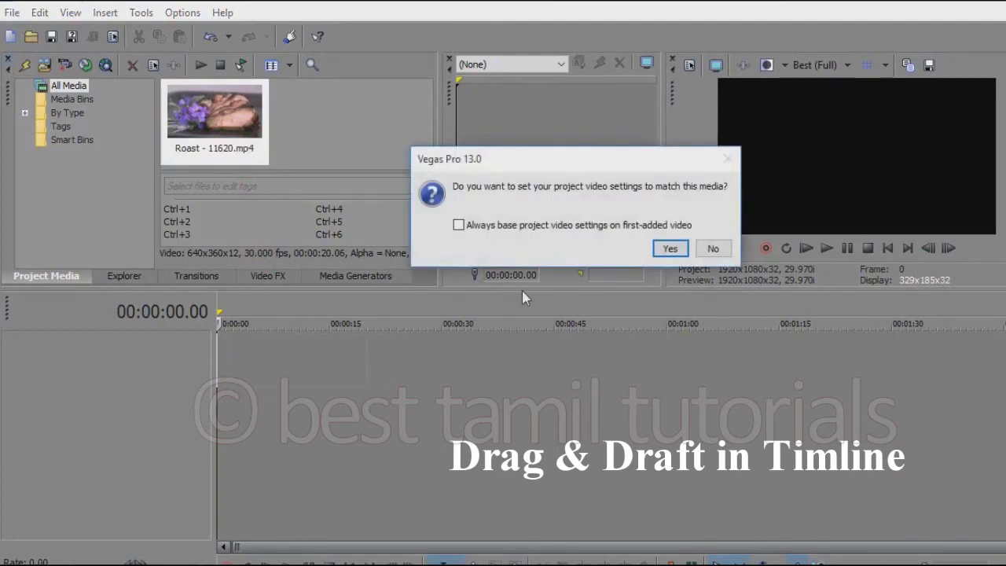
pyautogui.click(670, 250)
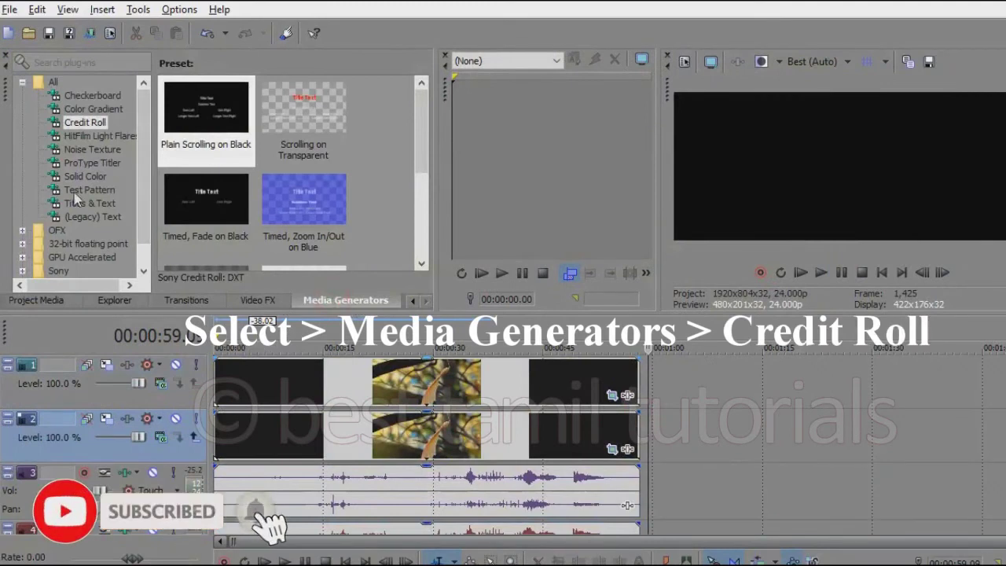
# Browse the Credit Roll presets and add Plain Scrolling on Black to track 2 directly after the existing clip
pyautogui.click(79, 123)
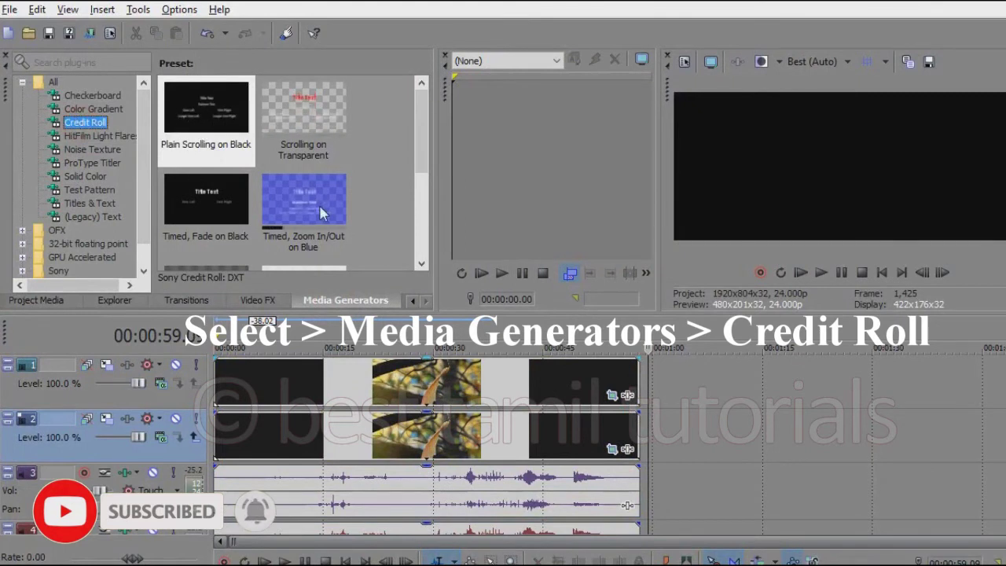
pyautogui.scroll(-1, 220, 206)
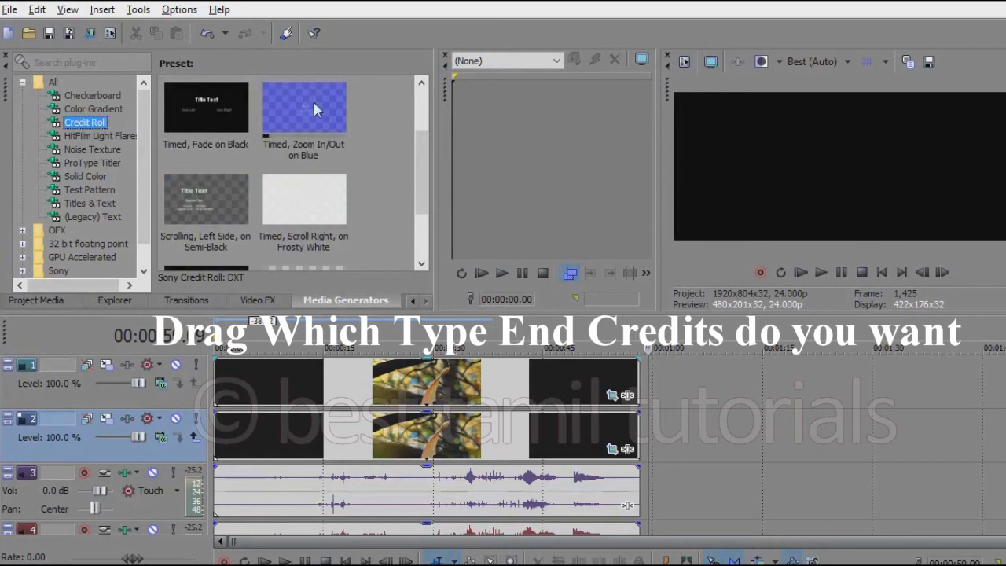
pyautogui.scroll(-1, 314, 103)
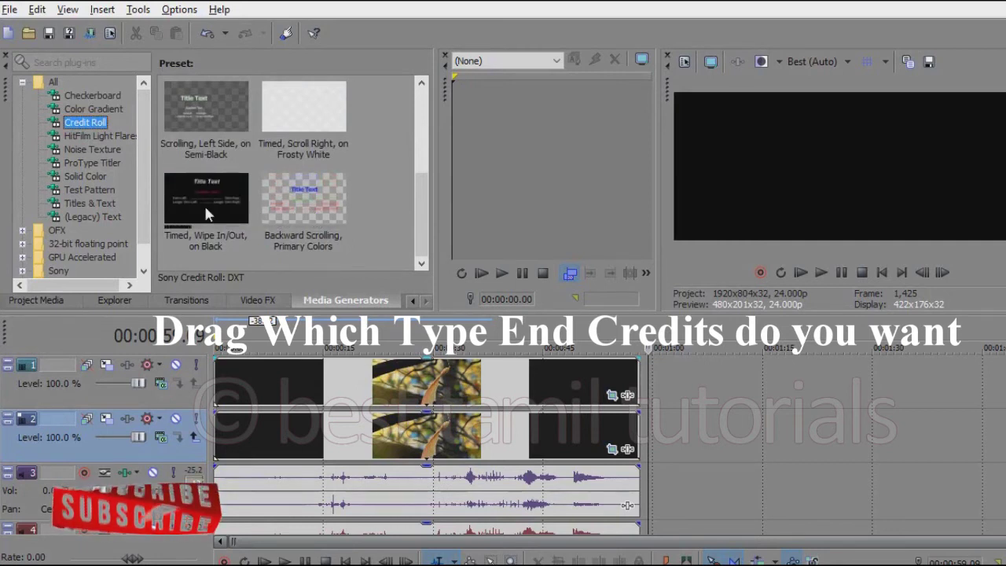
pyautogui.scroll(3, 206, 209)
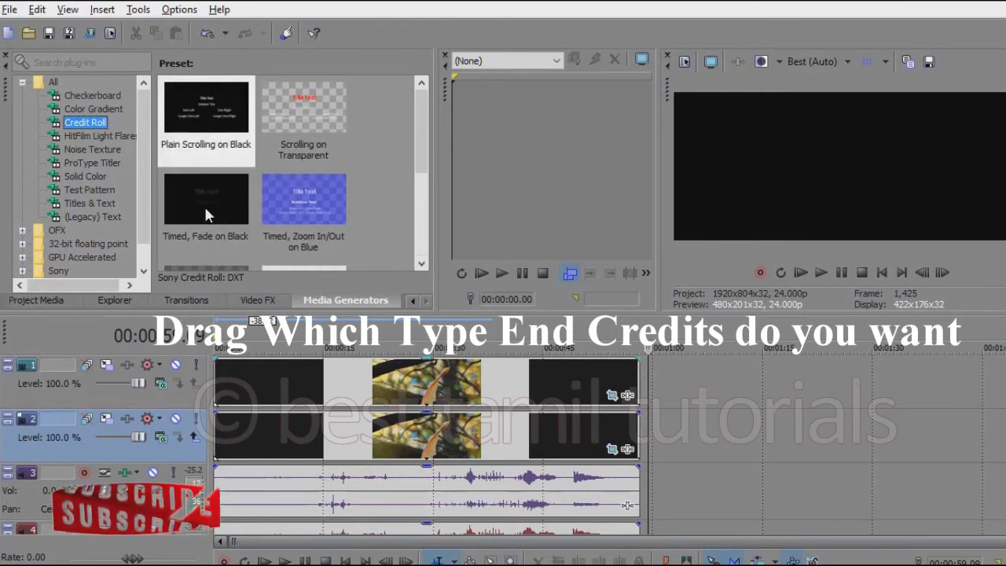
pyautogui.moveTo(206, 118)
pyautogui.mouseDown()
pyautogui.moveTo(480, 354)
pyautogui.moveTo(530, 386)
pyautogui.moveTo(598, 393)
pyautogui.moveTo(610, 444)
pyautogui.moveTo(658, 437)
pyautogui.mouseUp()
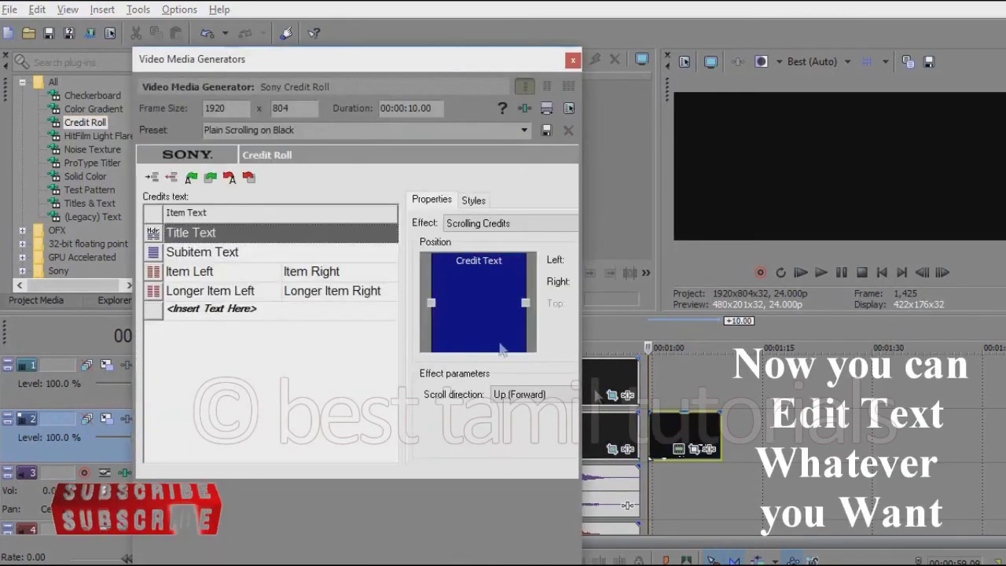
# Replace the credit roll's title text with "Direction By - " followed by the director's name
pyautogui.click(236, 238)
pyautogui.click(242, 233)
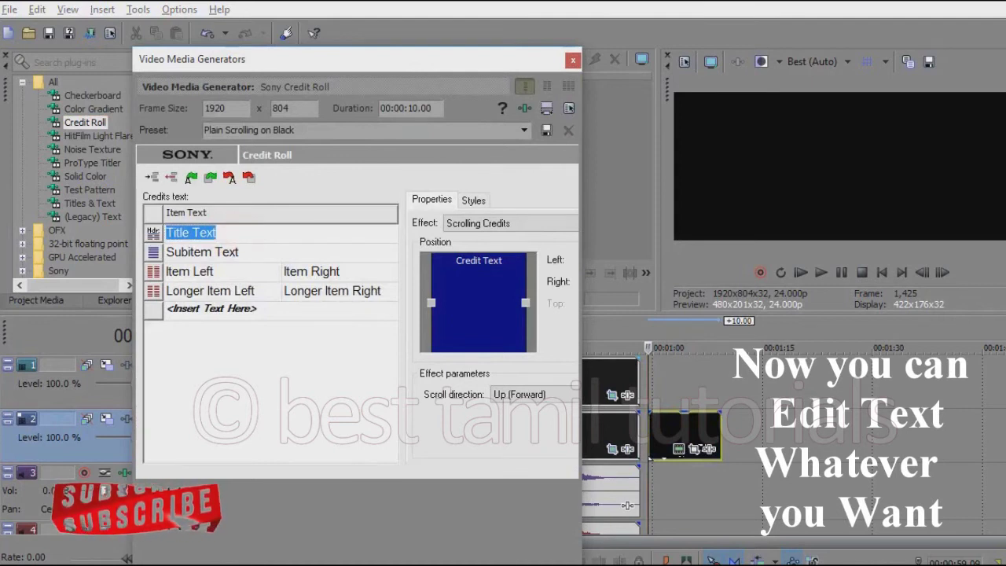
pyautogui.write('F')
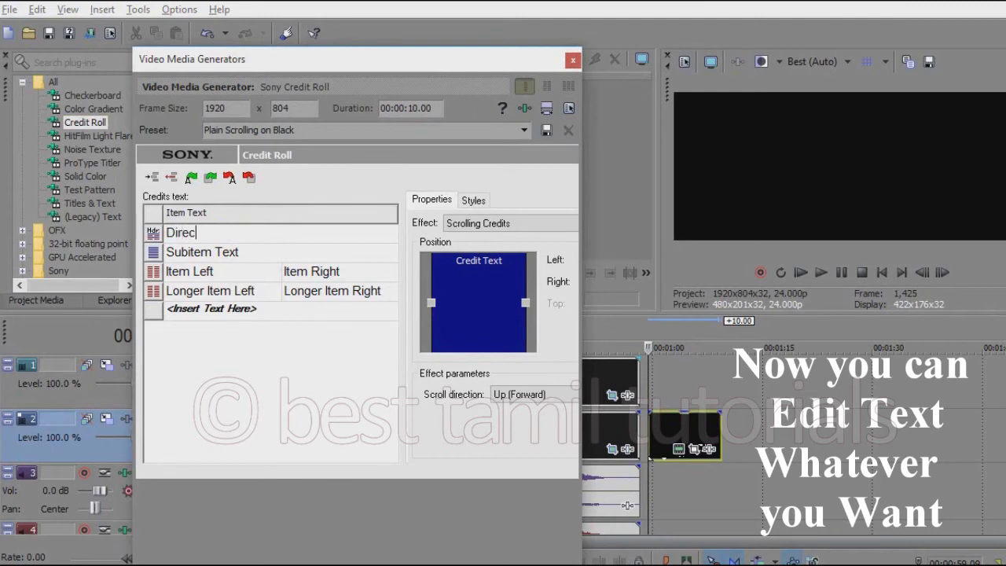
pyautogui.write('Direction')
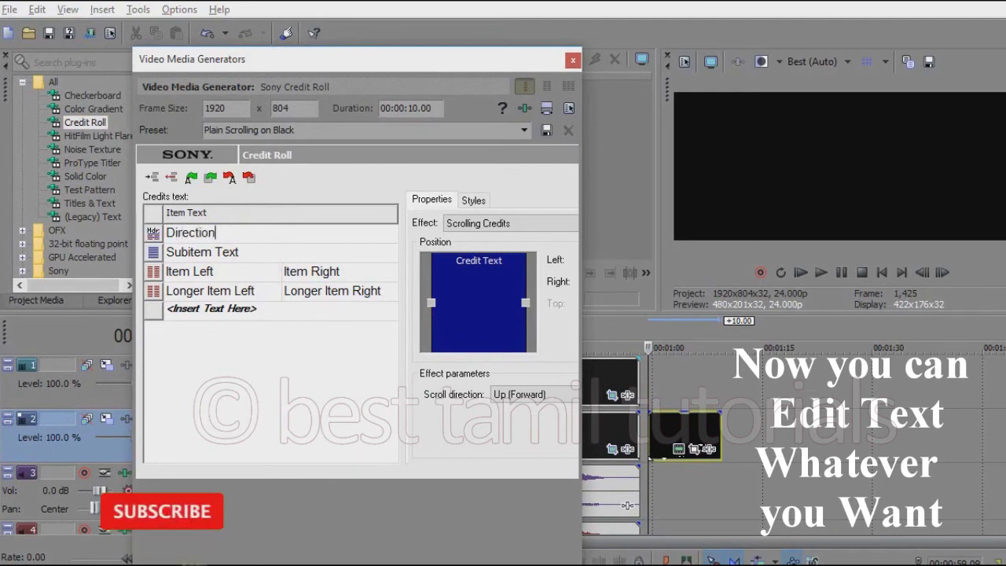
pyautogui.write(' By -')
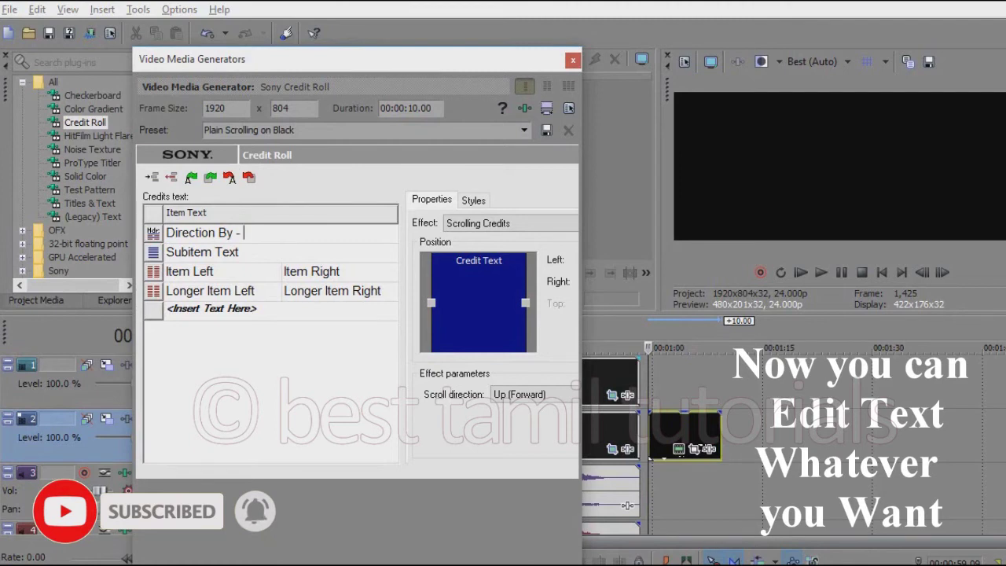
pyautogui.write('Babu')
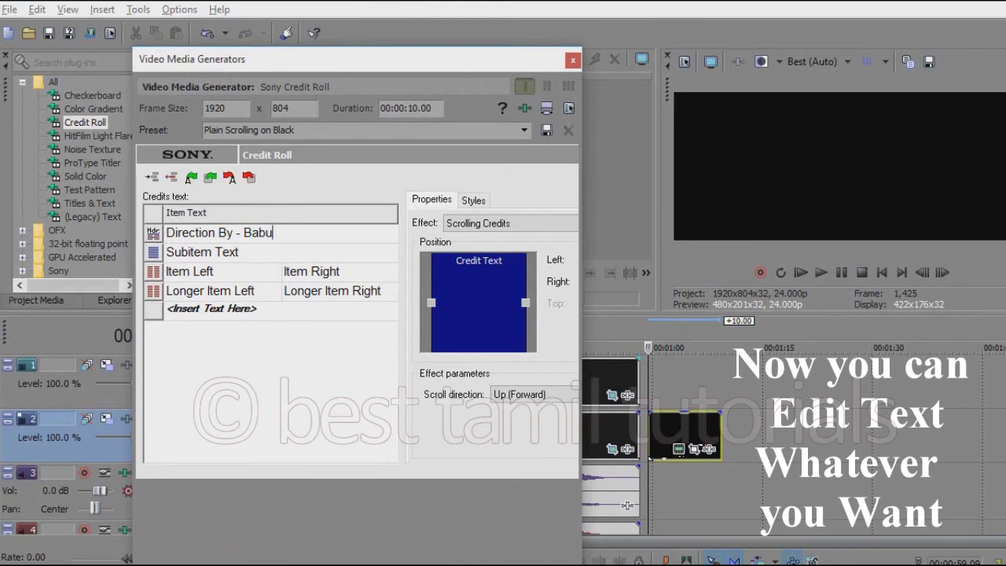
# Place the playhead inside the credit roll clip and replace the subitem text with "A Holywood Production."
pyautogui.click(680, 469)
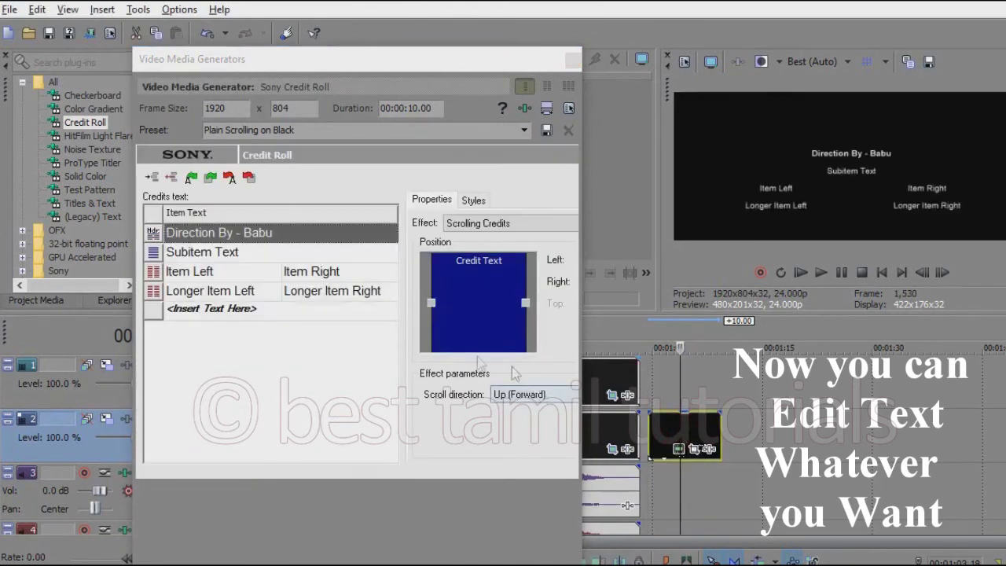
pyautogui.click(267, 255)
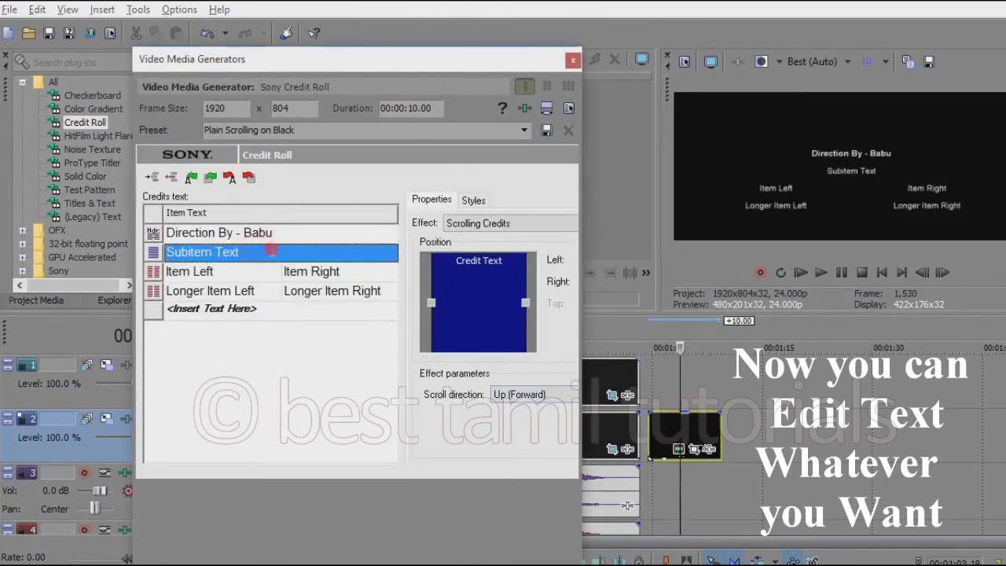
pyautogui.click(270, 250)
pyautogui.write('a')
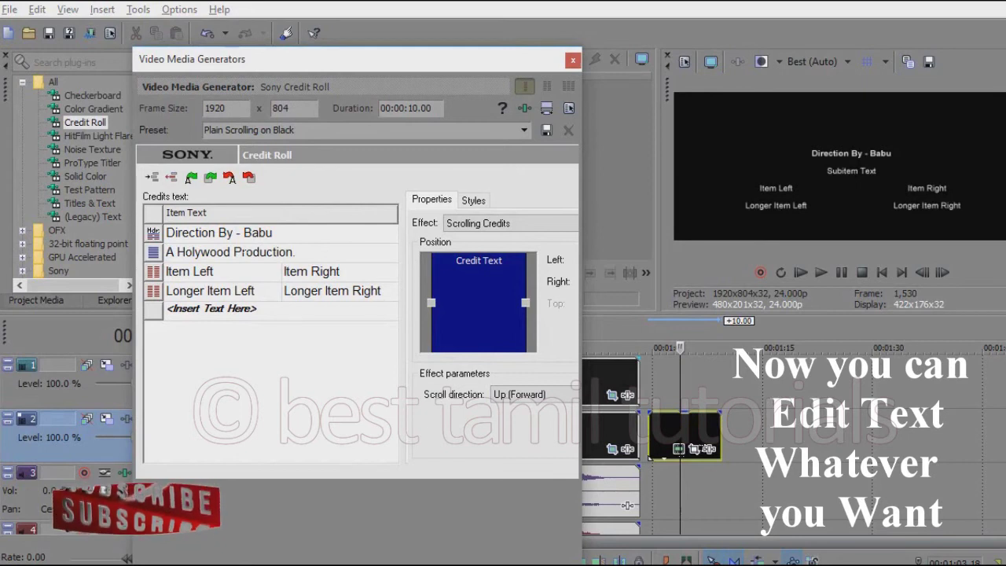
# Replace the left column's two credit items with "Sound Engineer" and, below it, that engineer's name
pyautogui.click(213, 276)
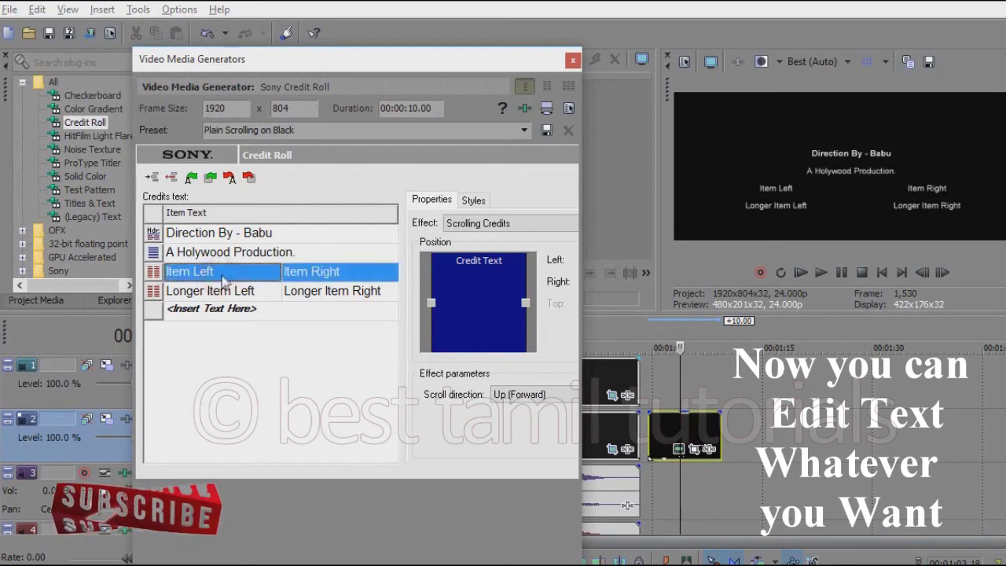
pyautogui.click(230, 275)
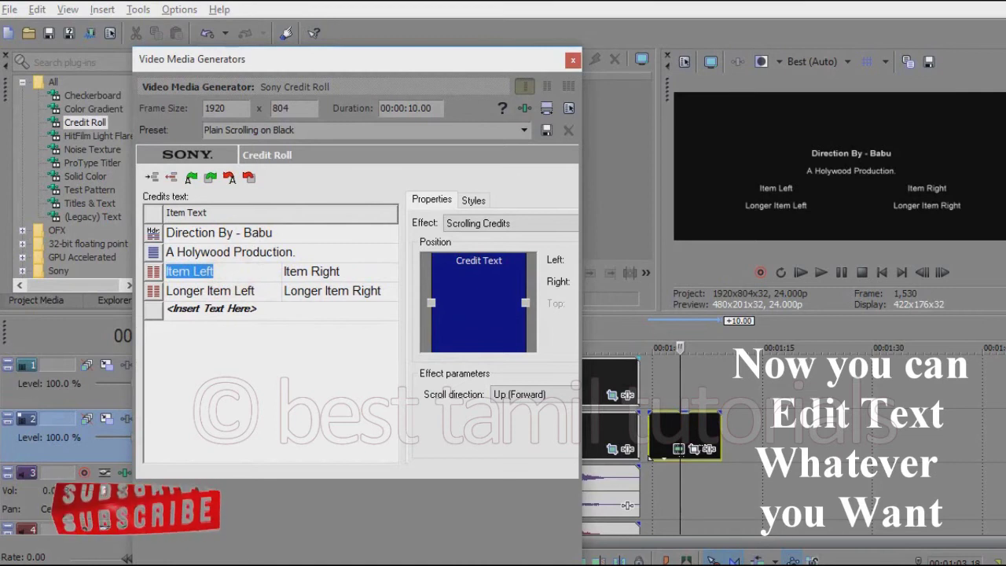
pyautogui.write('Sound Engineer')
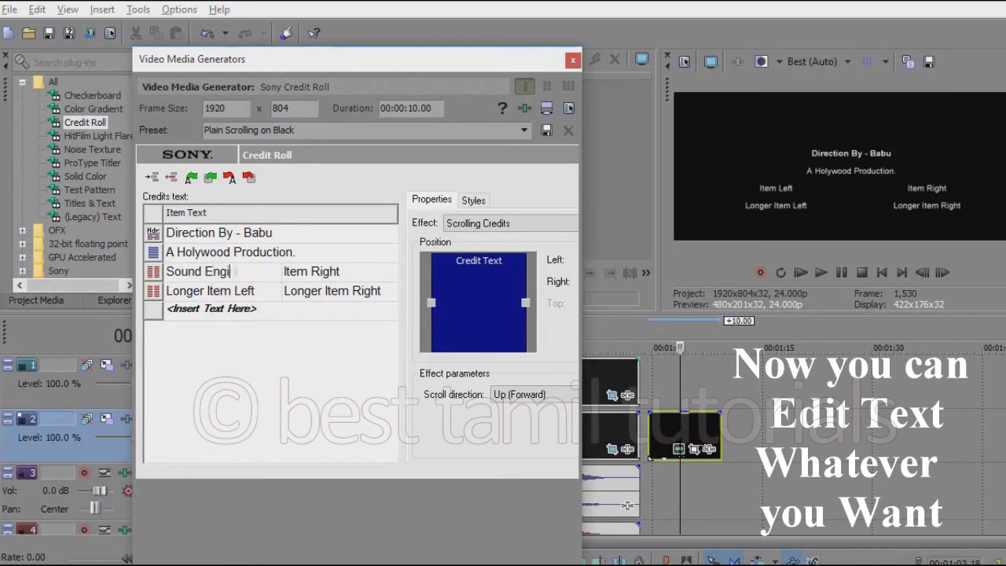
pyautogui.click(243, 298)
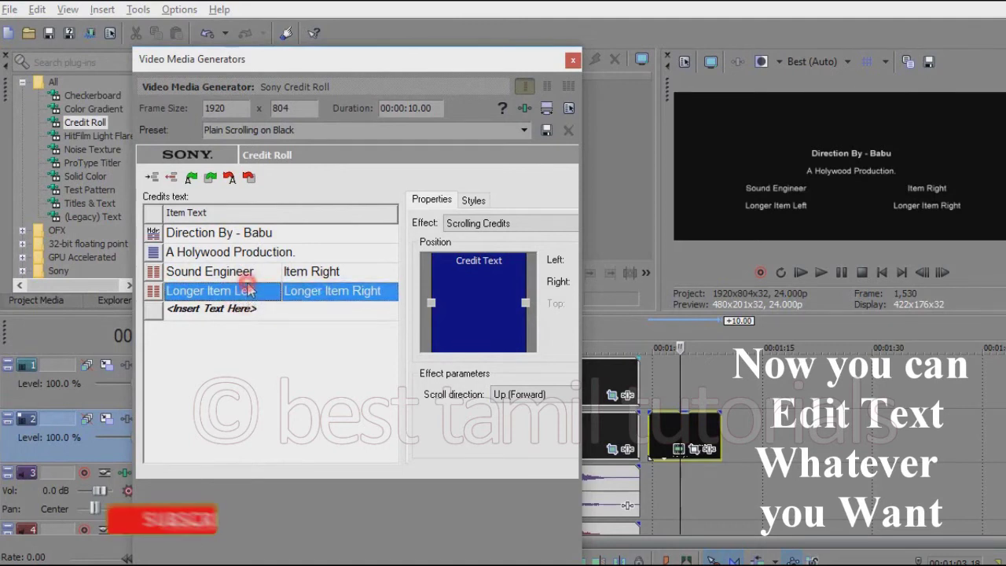
pyautogui.click(218, 292)
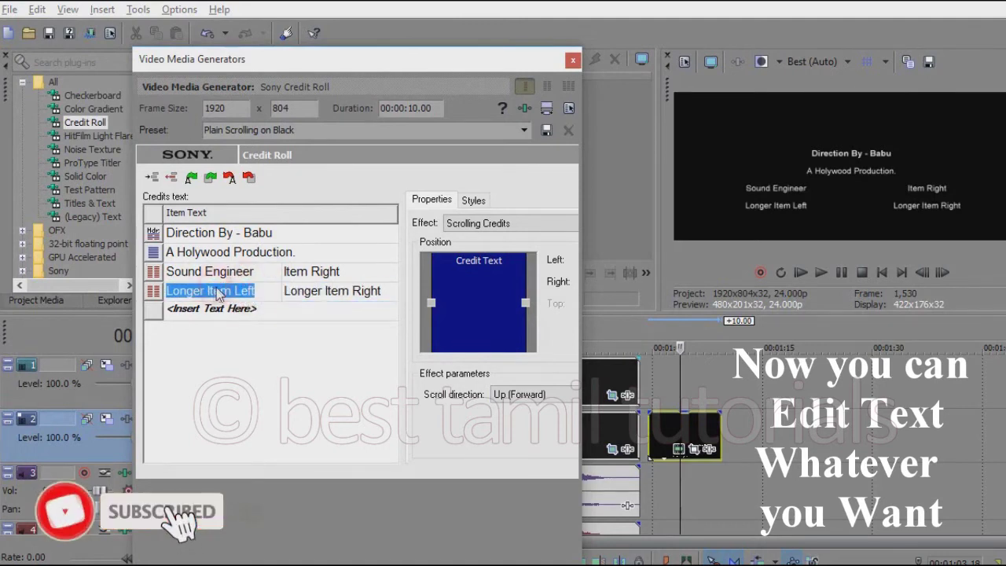
pyautogui.write('Harry')
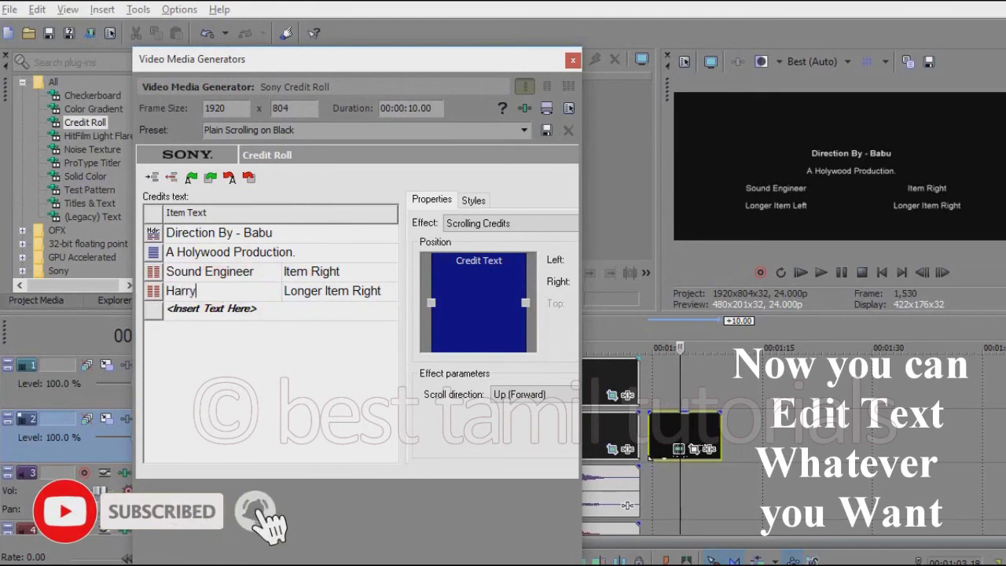
# Replace the right column's two credit items with "Video Engineer" and, below it, that engineer's name
pyautogui.click(290, 275)
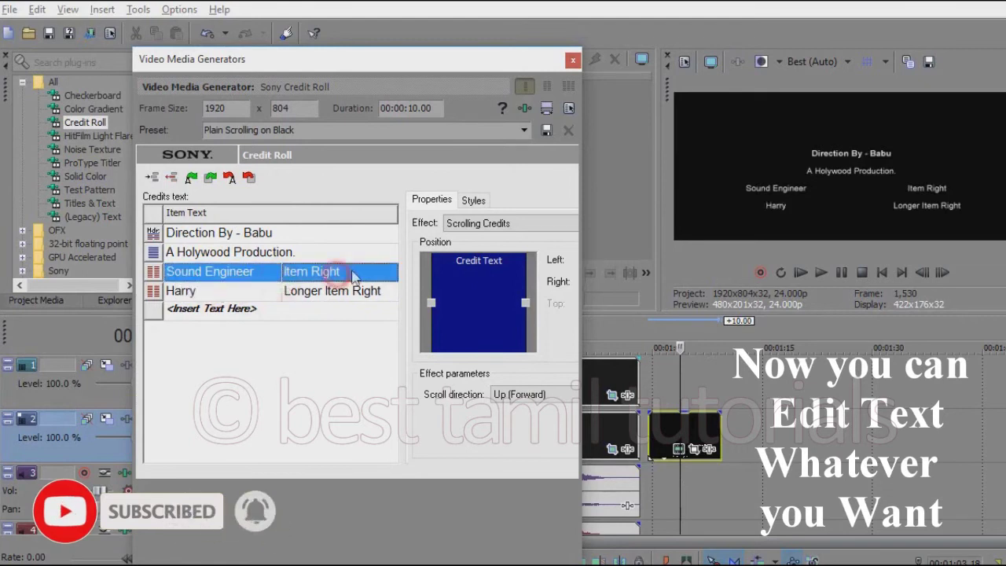
pyautogui.click(363, 271)
pyautogui.write('Video Engineer')
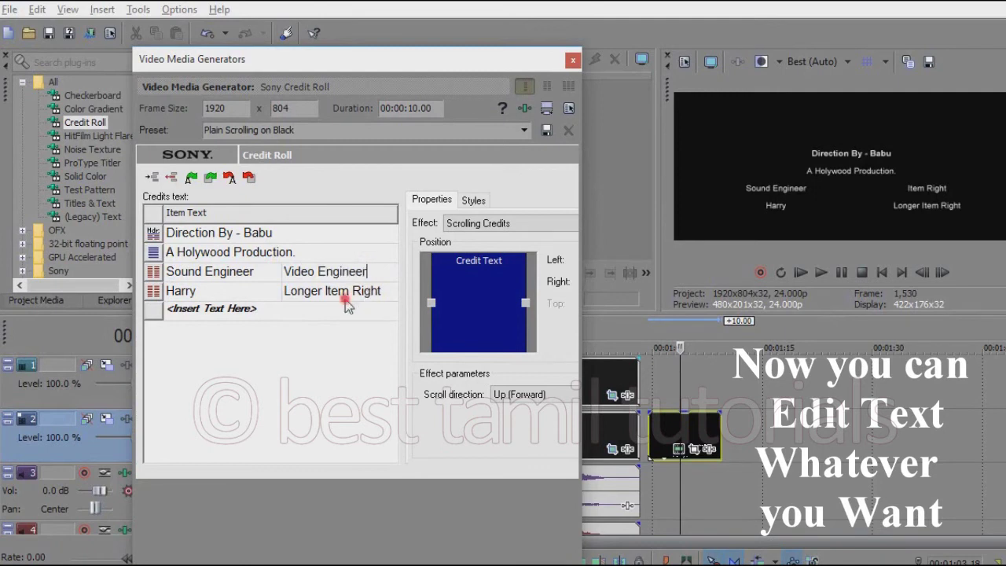
pyautogui.click(356, 296)
pyautogui.click(366, 297)
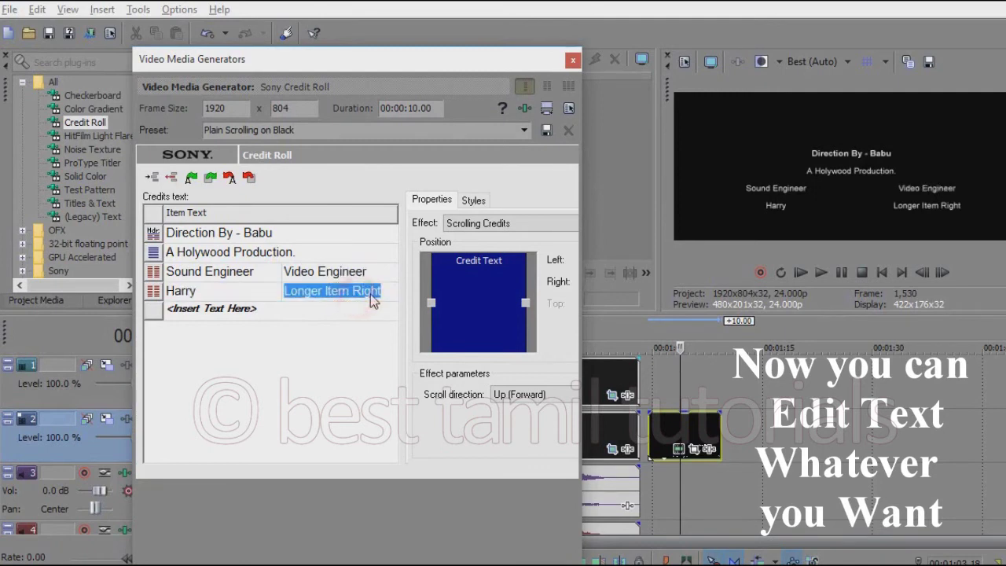
pyautogui.write('Potter')
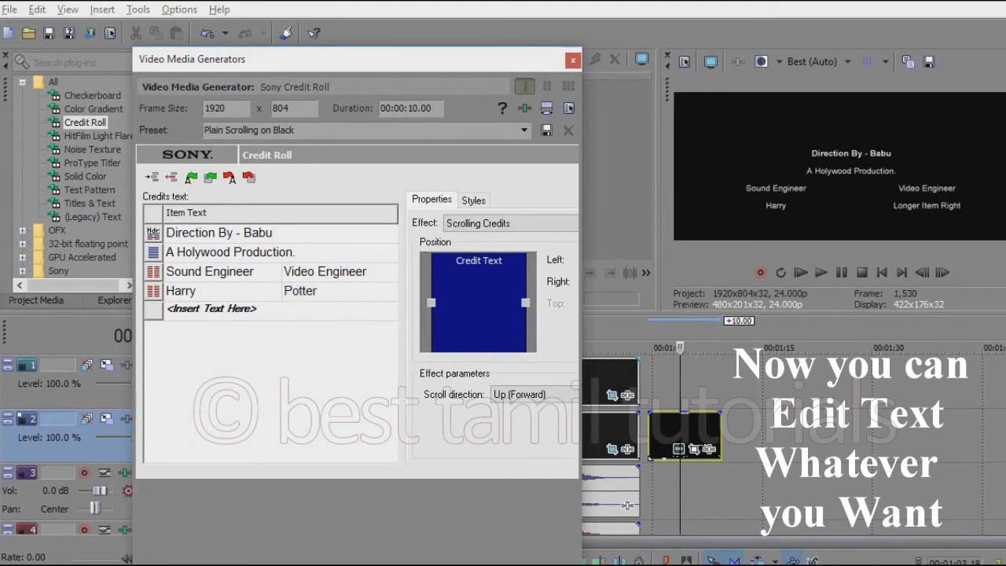
pyautogui.click(268, 315)
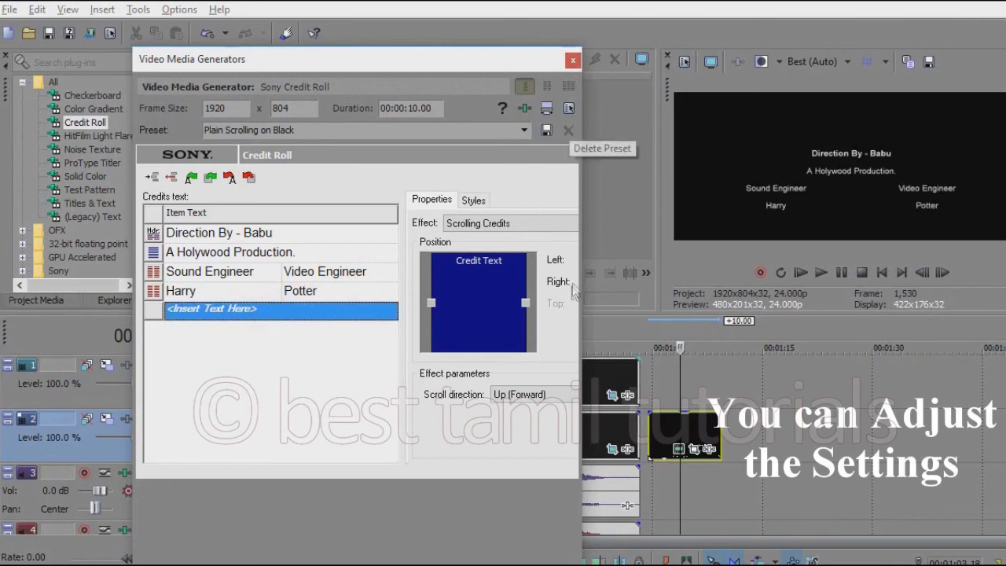
# Widen the credit text area on both sides to the full frame width and close the generator settings
pyautogui.click(525, 303)
pyautogui.moveTo(525, 303); pyautogui.dragTo(538, 305)
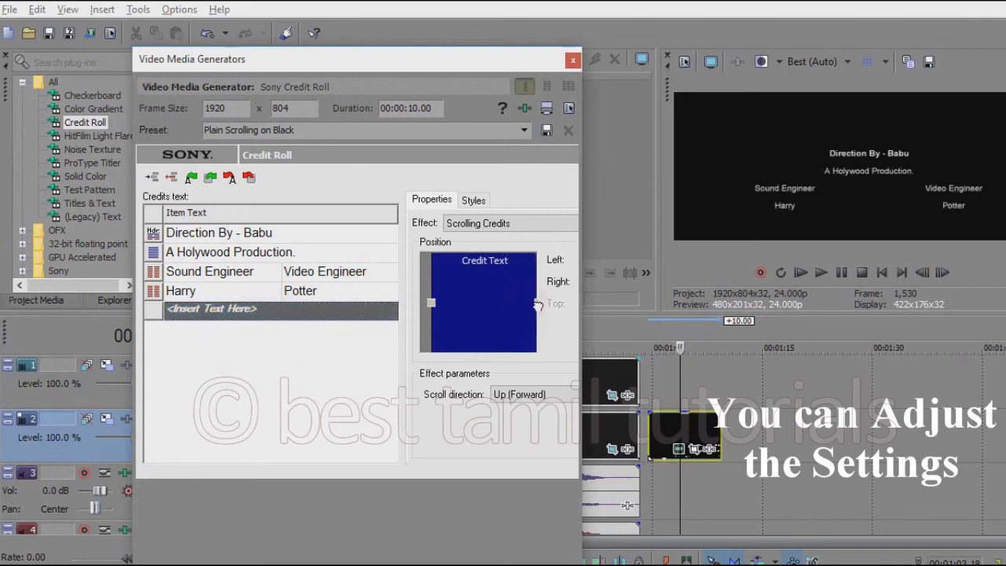
pyautogui.moveTo(435, 303); pyautogui.dragTo(422, 303)
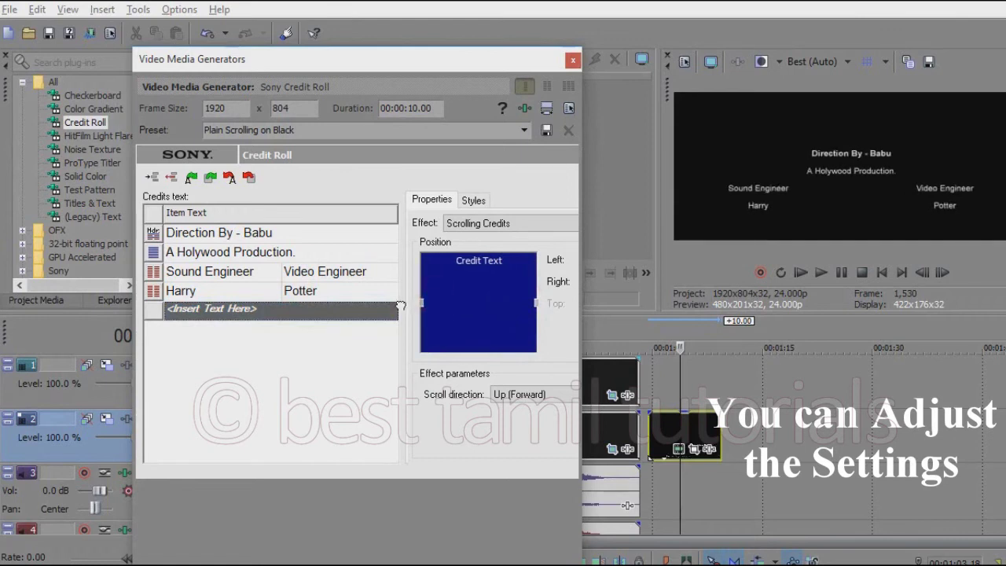
pyautogui.click(573, 59)
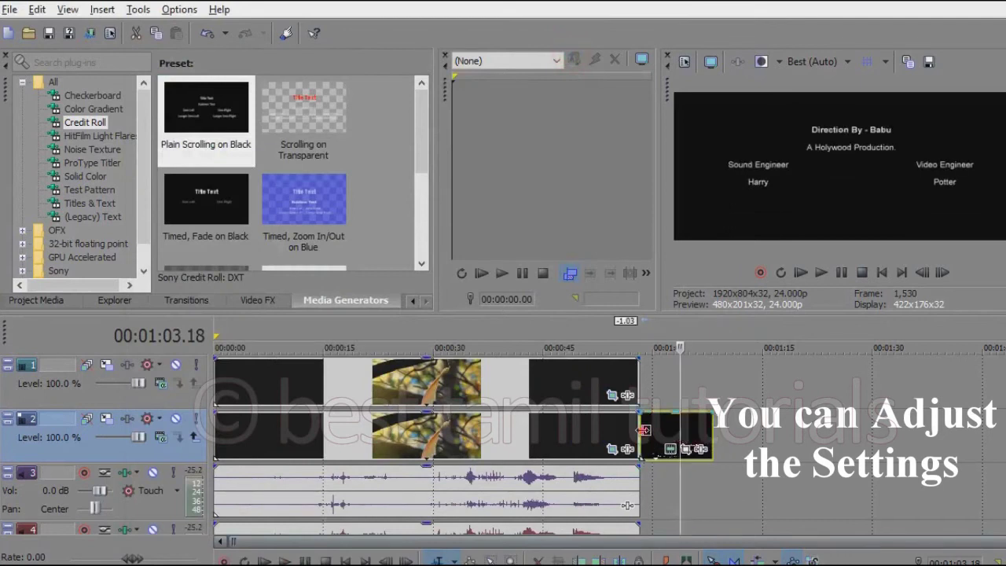
# Play back the credit roll from its start on track 2 to check the edited text
pyautogui.click(644, 430)
pyautogui.press('space')
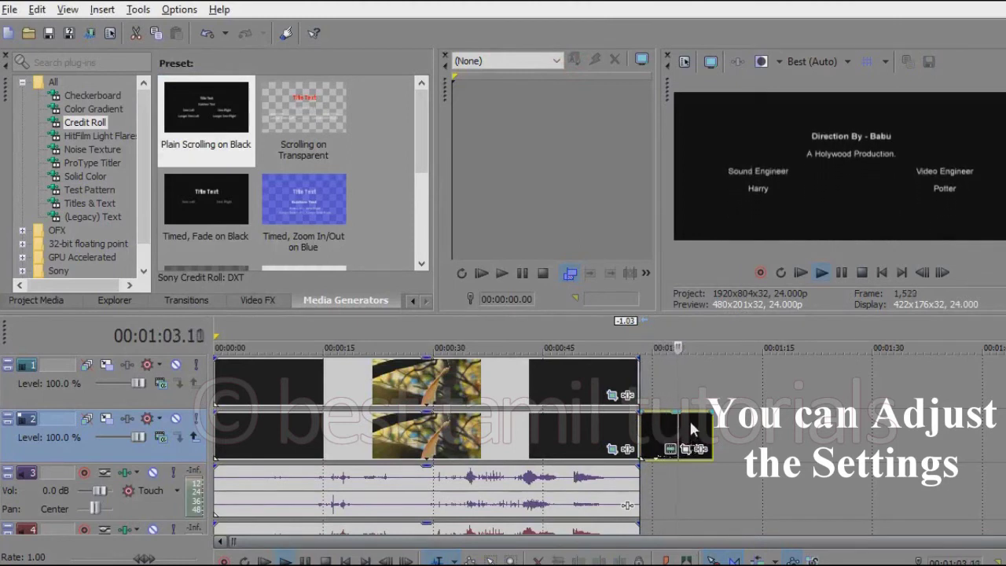
pyautogui.press('Return')
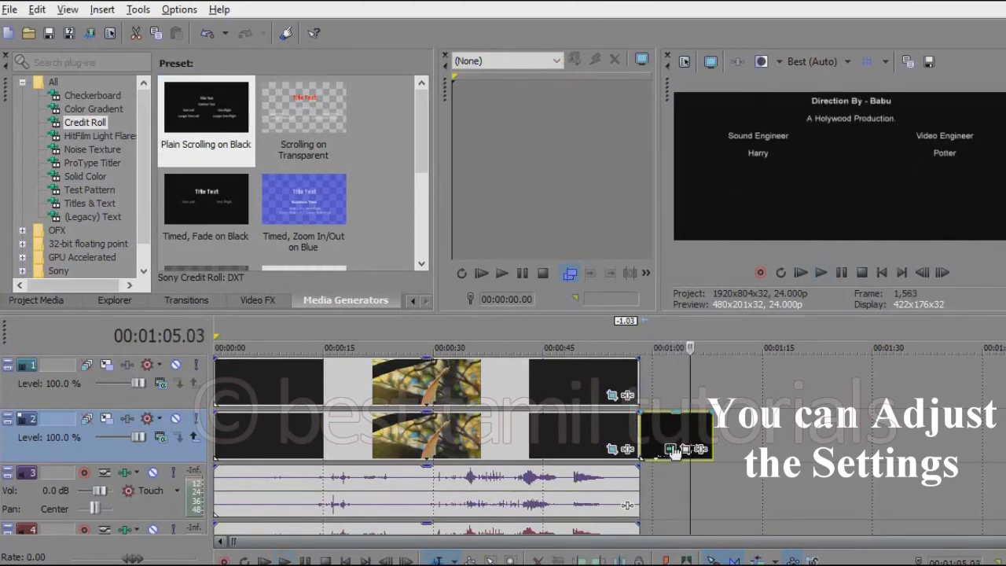
# Set the credit roll's scroll direction to Down (Backward) and close its settings
pyautogui.click(674, 452)
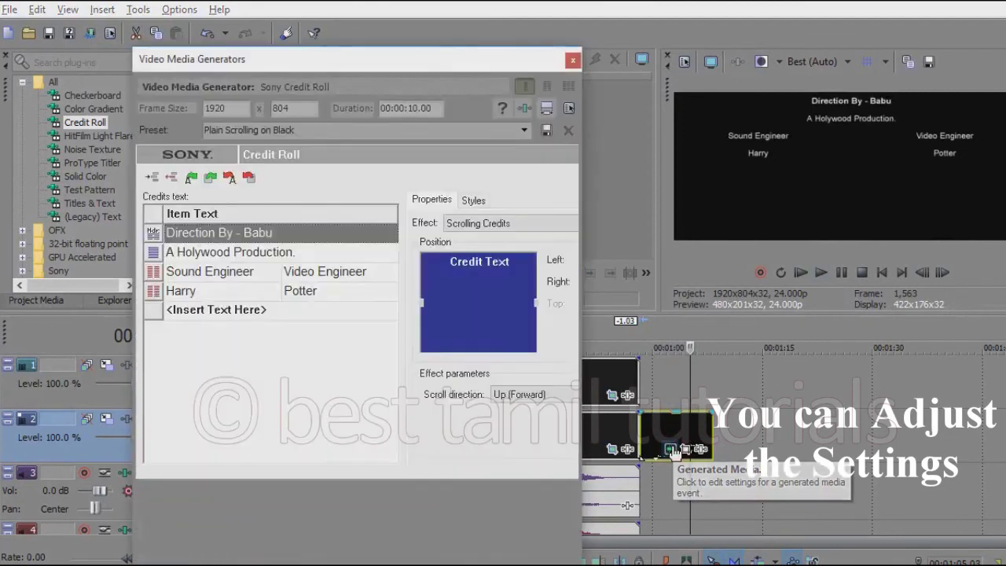
pyautogui.click(525, 395)
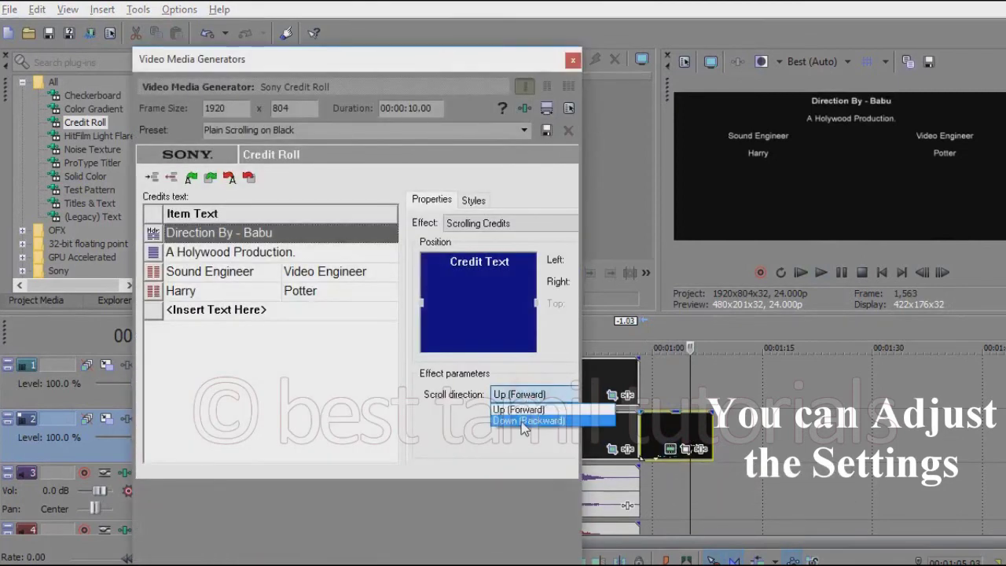
pyautogui.click(521, 422)
pyautogui.click(574, 60)
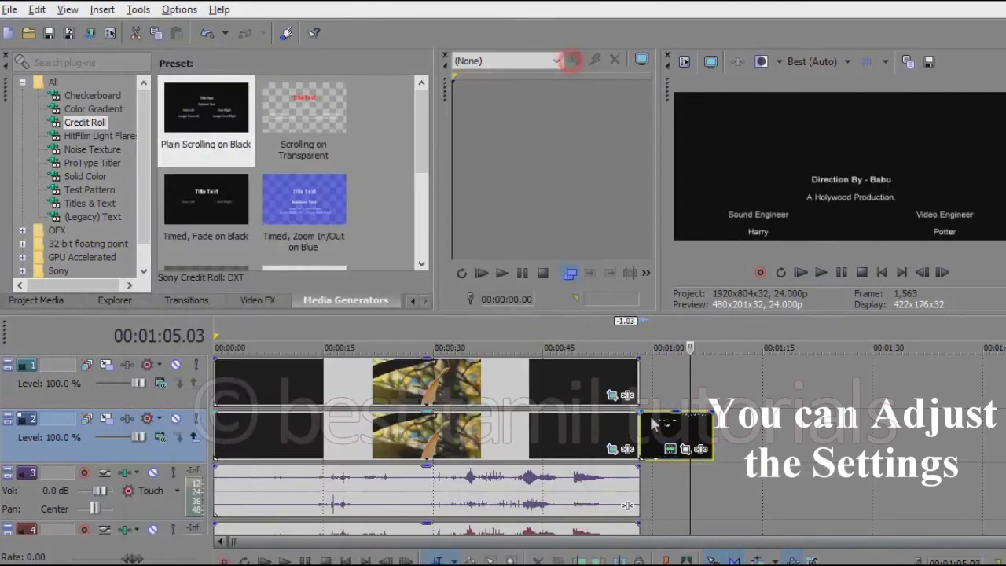
# Play the credit roll from its beginning to check the reversed scroll direction, then pause
pyautogui.click(642, 421)
pyautogui.press('space')
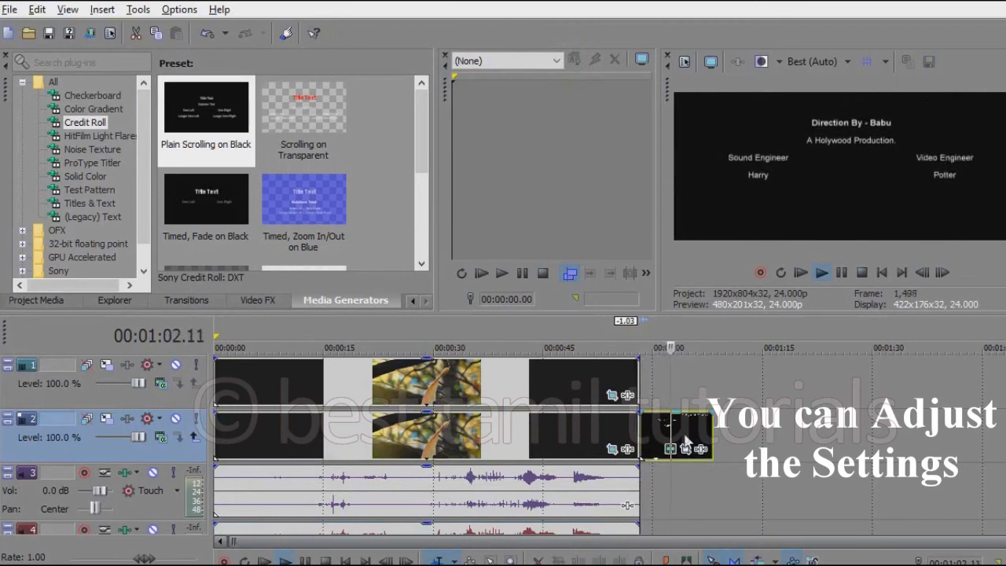
pyautogui.press('space')
# Reopen the credit roll's settings and narrow the credit text area from both sides to roughly the frame's middle half
pyautogui.scroll(3, 683, 450)
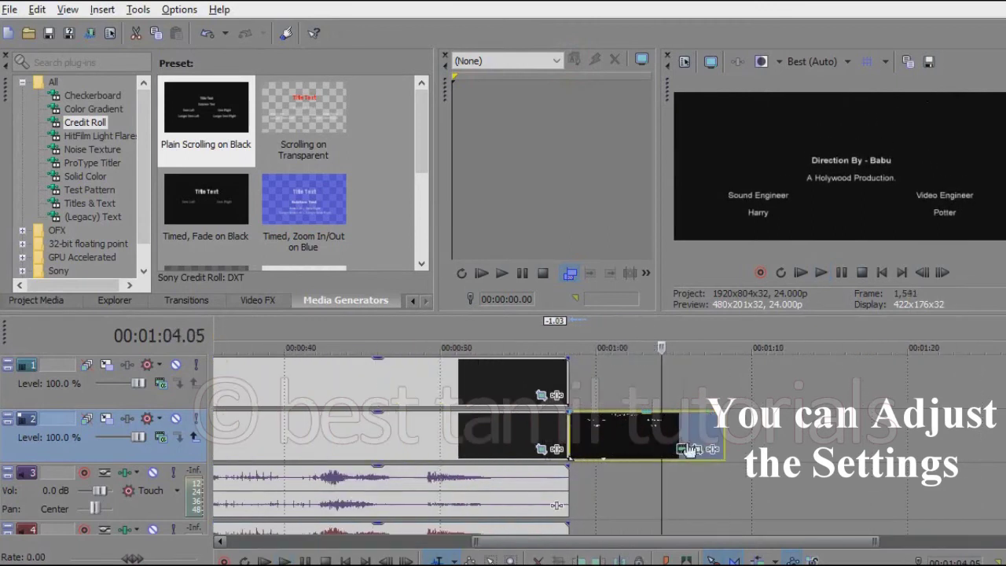
pyautogui.click(684, 449)
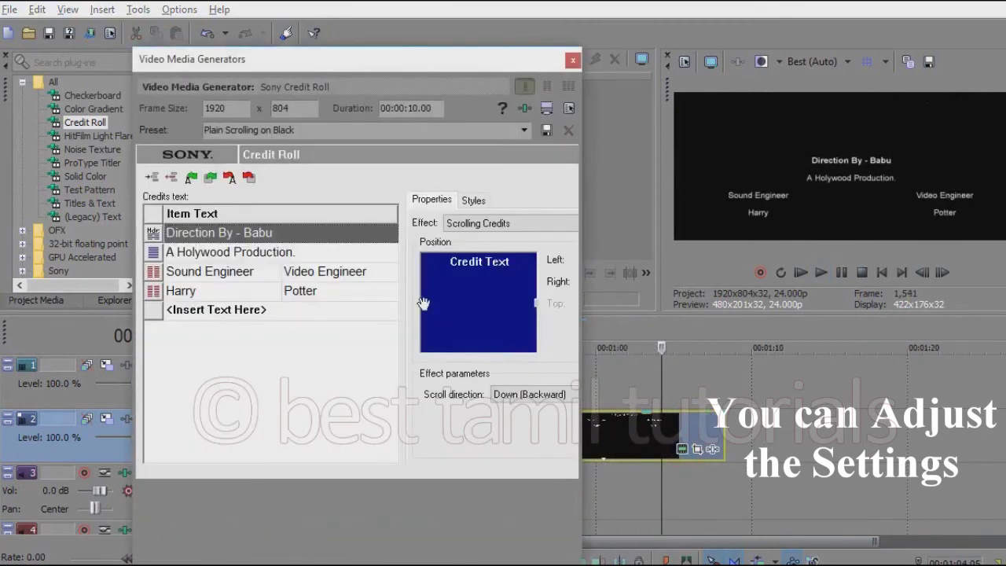
pyautogui.moveTo(422, 302); pyautogui.dragTo(452, 303)
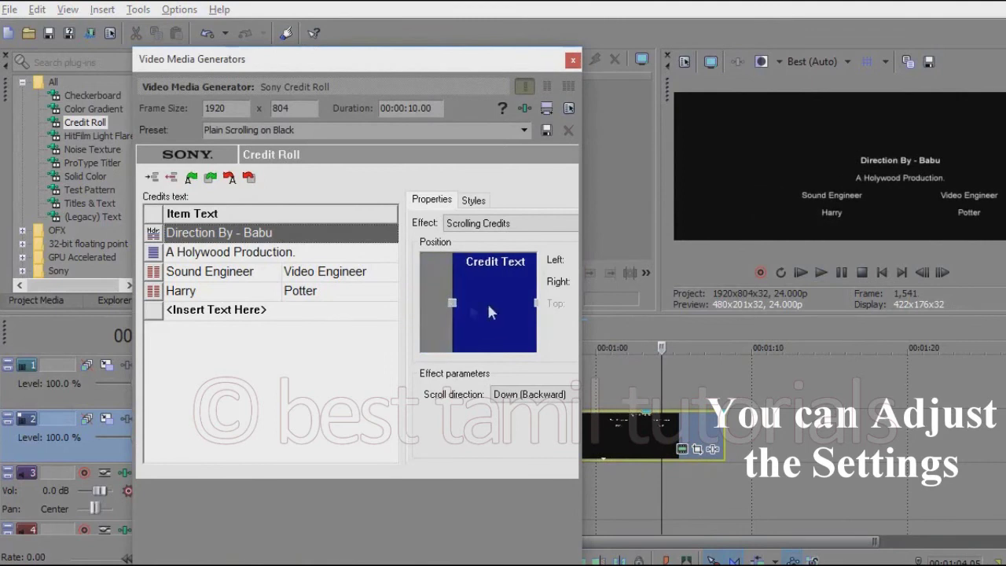
pyautogui.moveTo(538, 302); pyautogui.dragTo(507, 304)
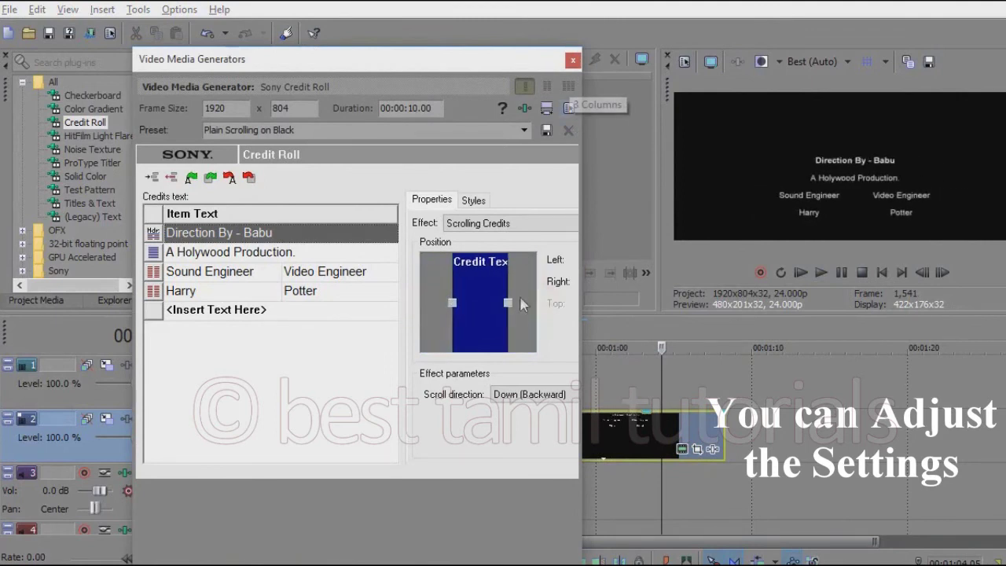
# Change the credit roll's effect to Timed Sequence, close the settings and play the result back
pyautogui.click(497, 226)
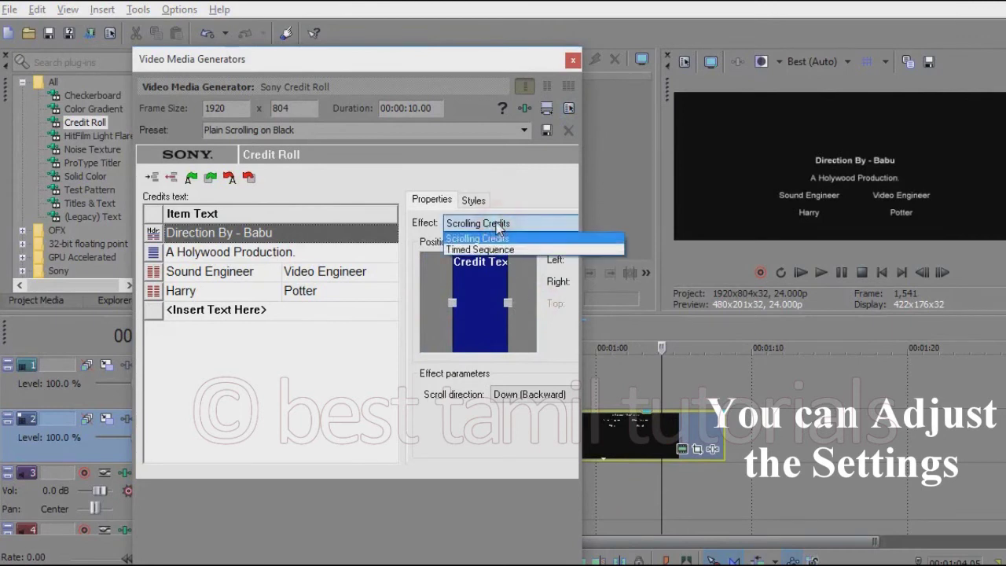
pyautogui.click(484, 244)
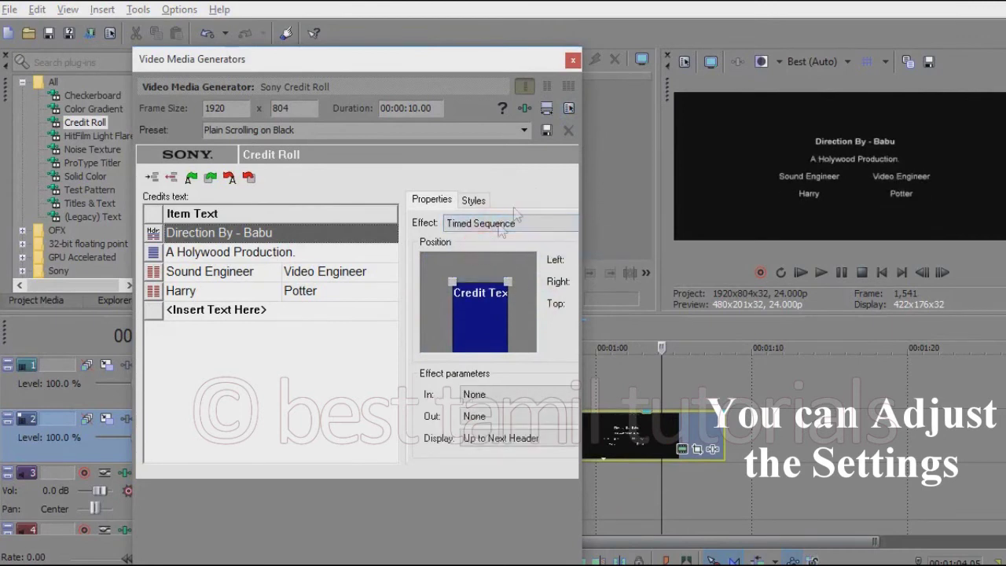
pyautogui.click(573, 61)
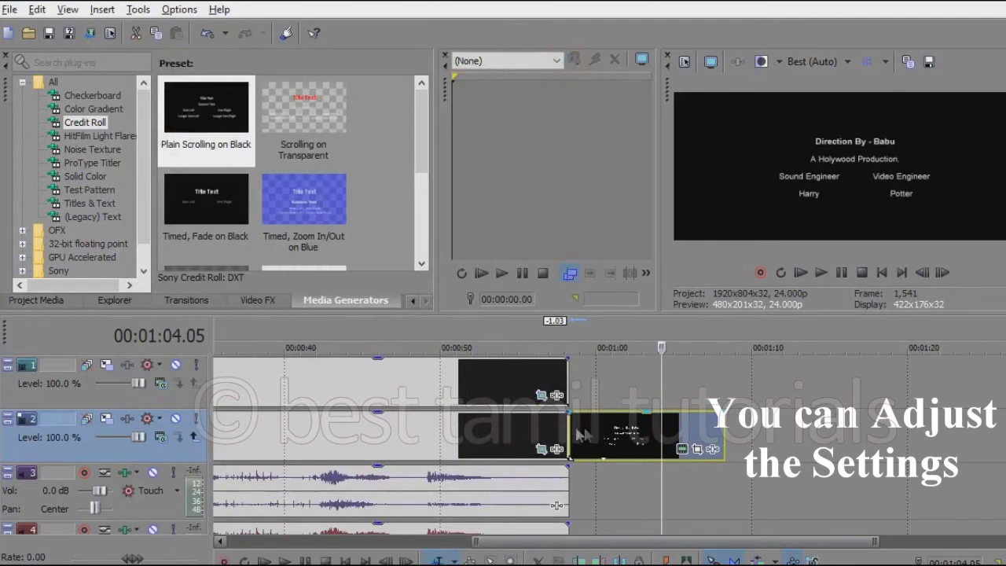
pyautogui.press('space')
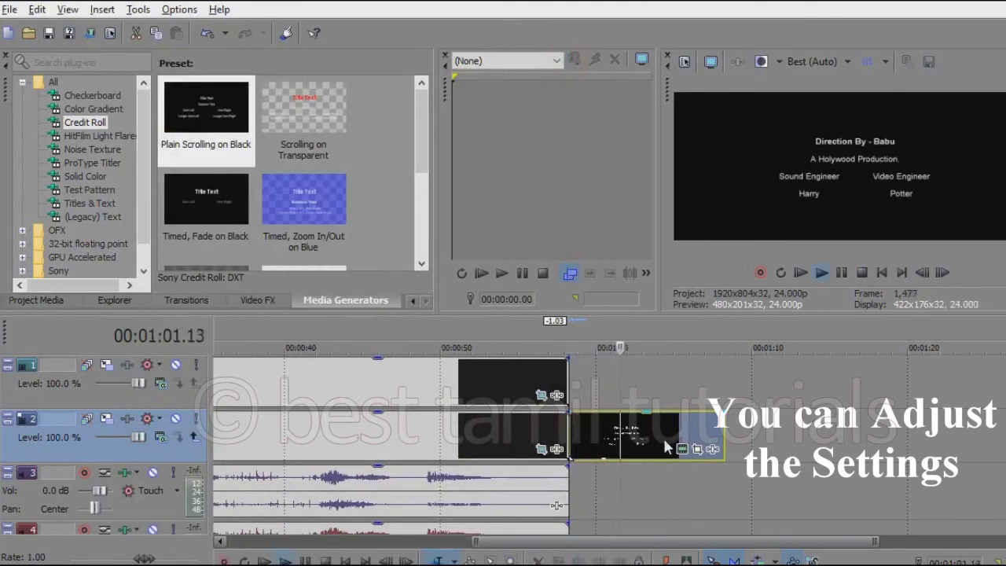
# Reopen the credit roll's settings and change the Header style's font to Arial Greek
pyautogui.click(682, 449)
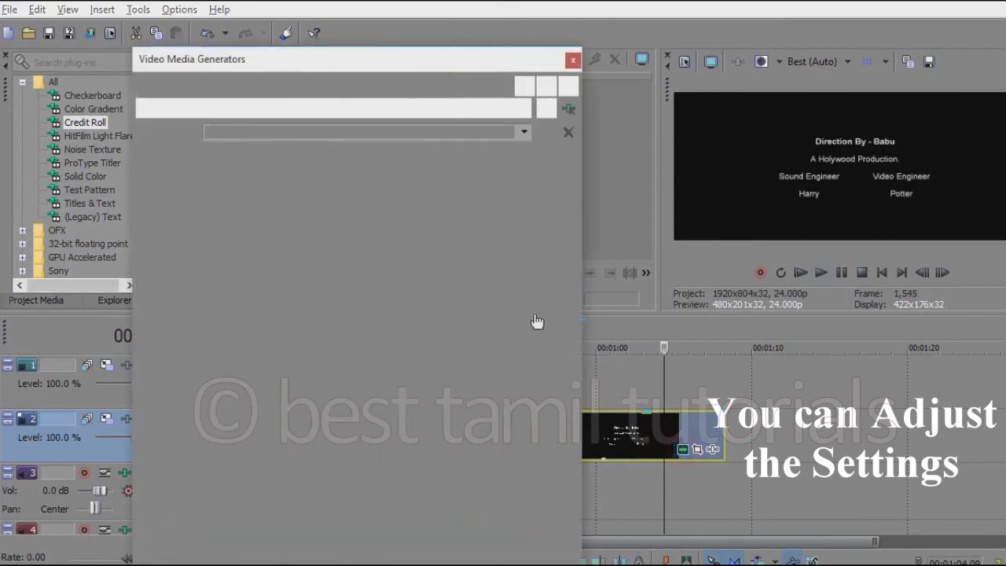
pyautogui.click(512, 223)
pyautogui.click(472, 200)
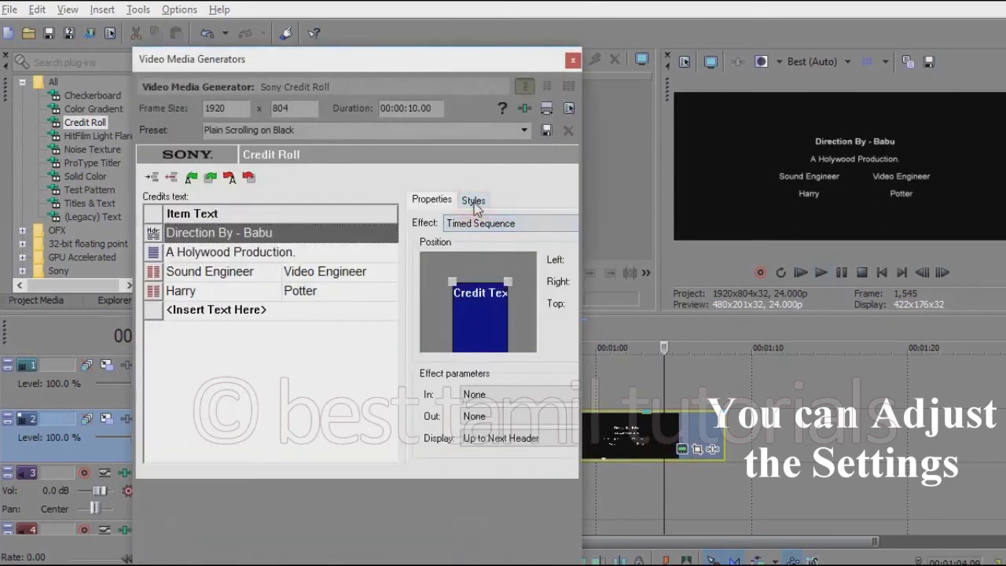
pyautogui.click(475, 201)
pyautogui.click(454, 226)
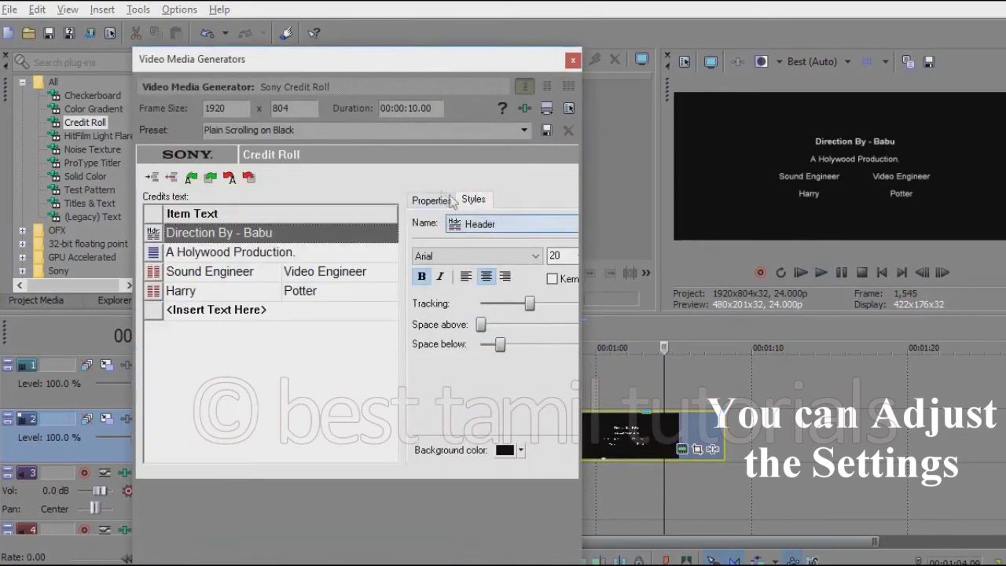
pyautogui.click(510, 226)
pyautogui.click(512, 226)
pyautogui.click(481, 258)
pyautogui.scroll(3, 475, 291)
pyautogui.click(468, 309)
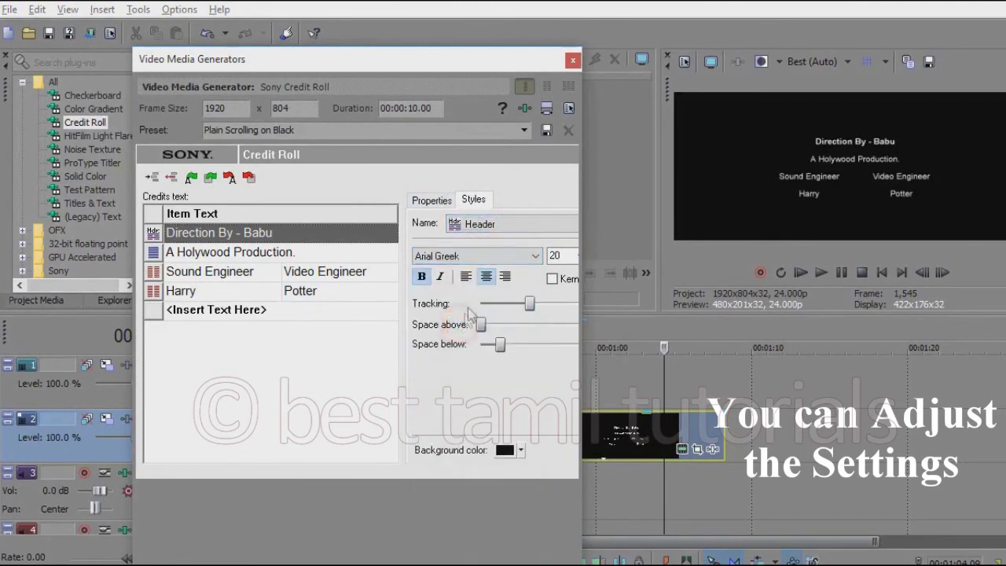
# Change the credit roll's effect from Timed Sequence back to Scrolling and return to the Header style's settings
pyautogui.click(432, 200)
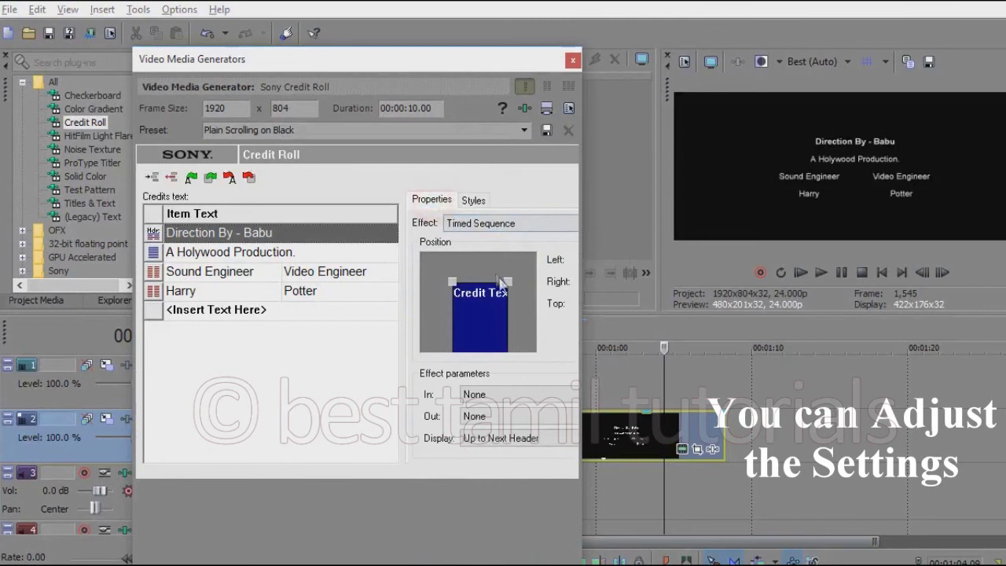
pyautogui.click(511, 224)
pyautogui.click(483, 234)
pyautogui.click(475, 200)
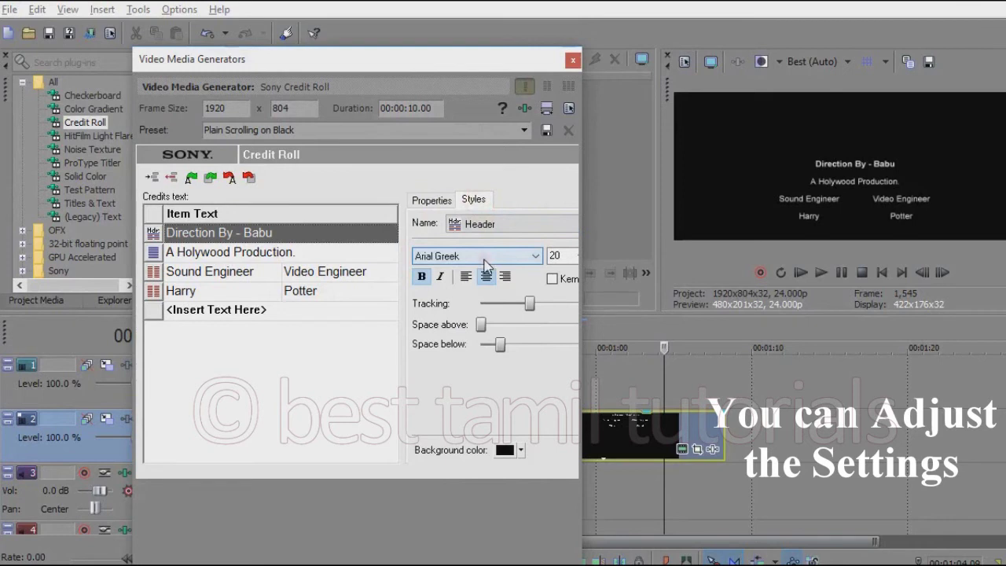
# Change the Header style's font to Harlow Solid Italic
pyautogui.click(485, 265)
pyautogui.click(466, 377)
pyautogui.click(481, 256)
pyautogui.scroll(-10, 472, 393)
pyautogui.click(483, 368)
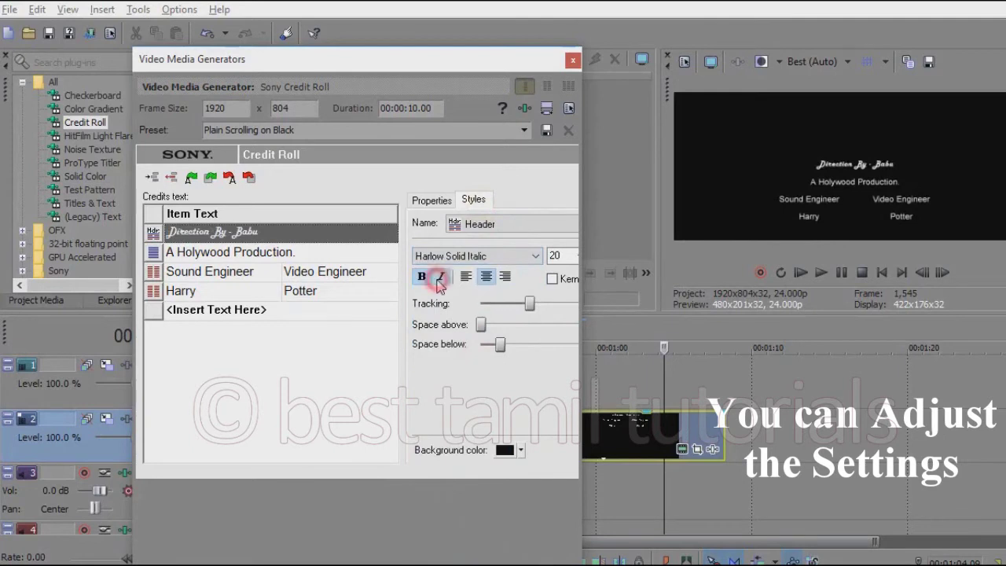
# Try the italic, bold and left alignment options on the Header style, then restore centred alignment
pyautogui.click(436, 280)
pyautogui.click(423, 276)
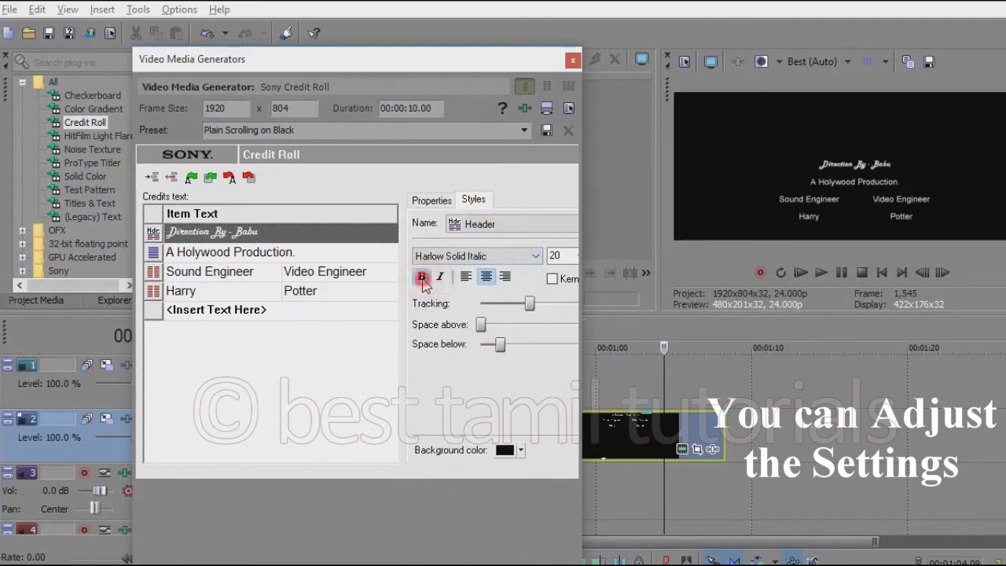
pyautogui.click(466, 276)
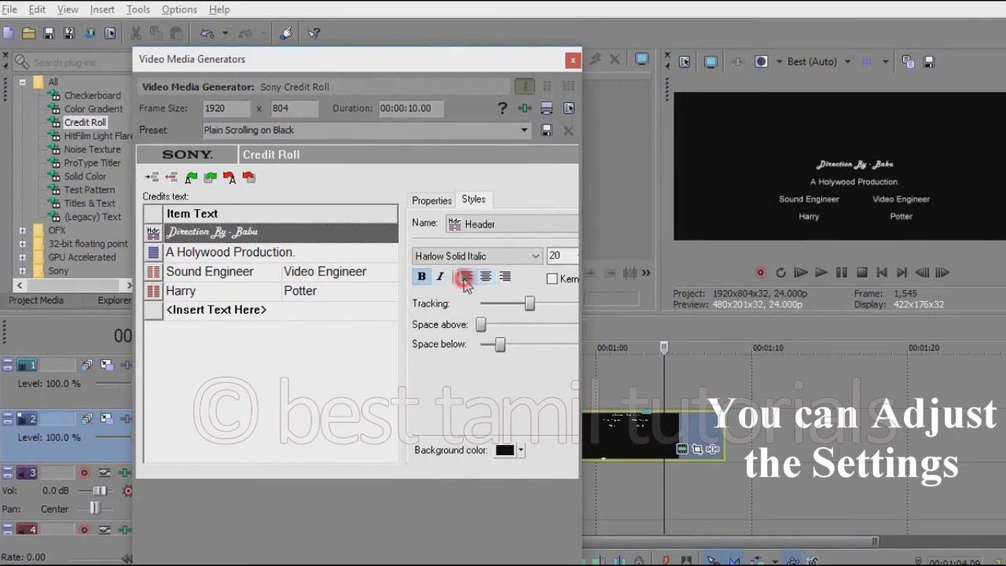
pyautogui.click(486, 278)
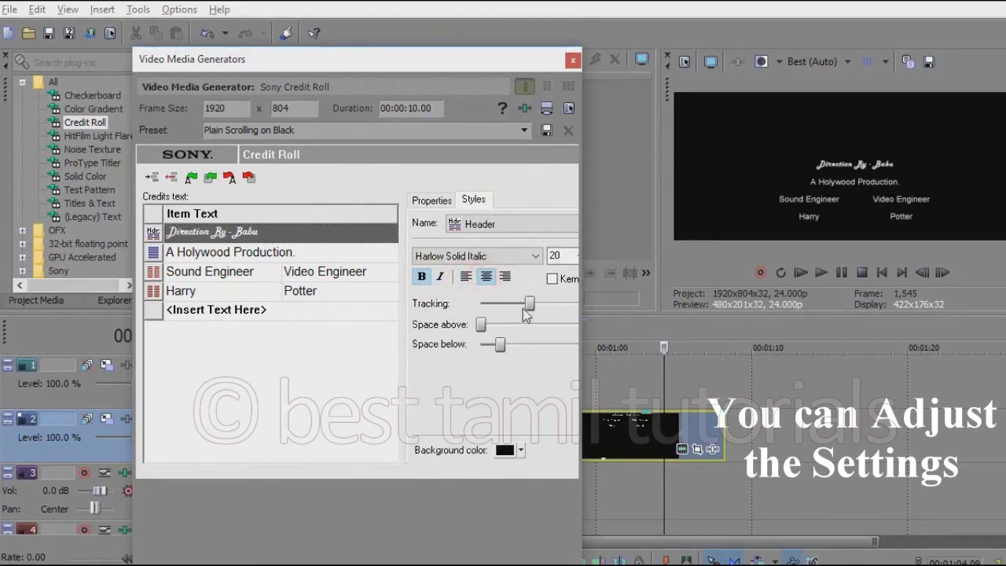
# Widen the Header style's tracking and slightly increase its space above and space below
pyautogui.moveTo(532, 309); pyautogui.dragTo(552, 318)
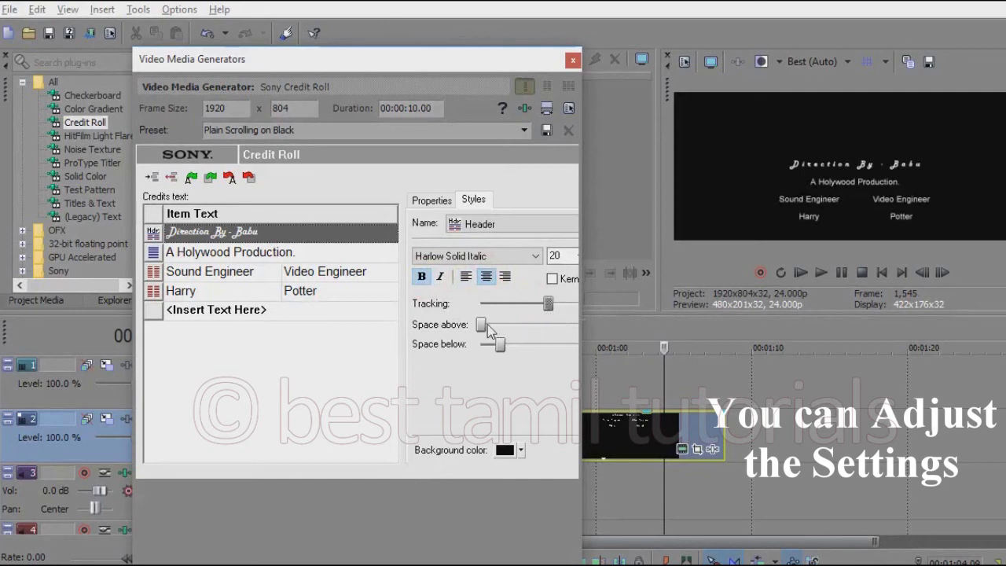
pyautogui.moveTo(483, 326); pyautogui.dragTo(513, 358)
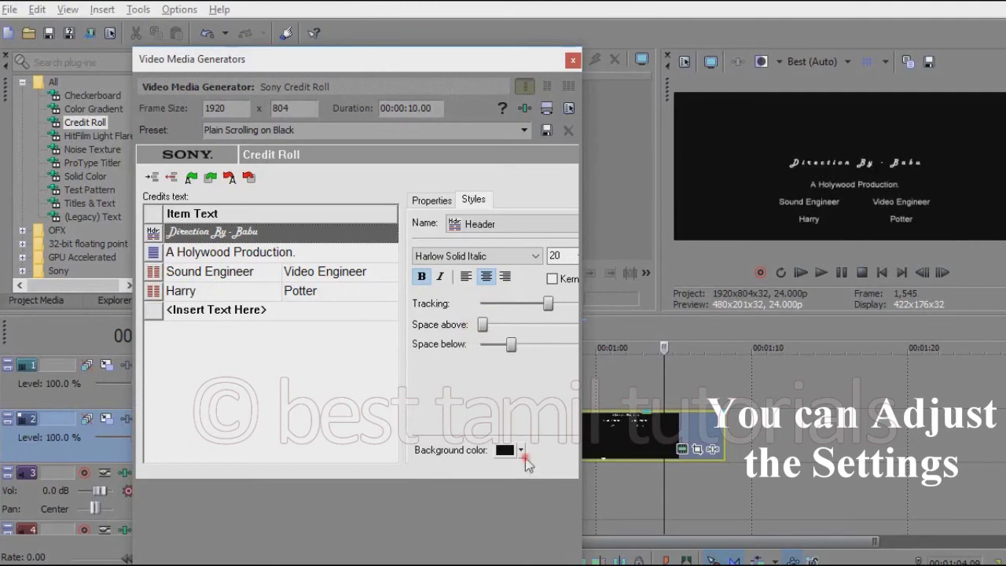
# Change the credit roll's background colour to blue, then close the settings and play the result back
pyautogui.click(521, 451)
pyautogui.moveTo(538, 478); pyautogui.dragTo(517, 477)
pyautogui.moveTo(565, 520); pyautogui.dragTo(604, 535)
pyautogui.click(545, 412)
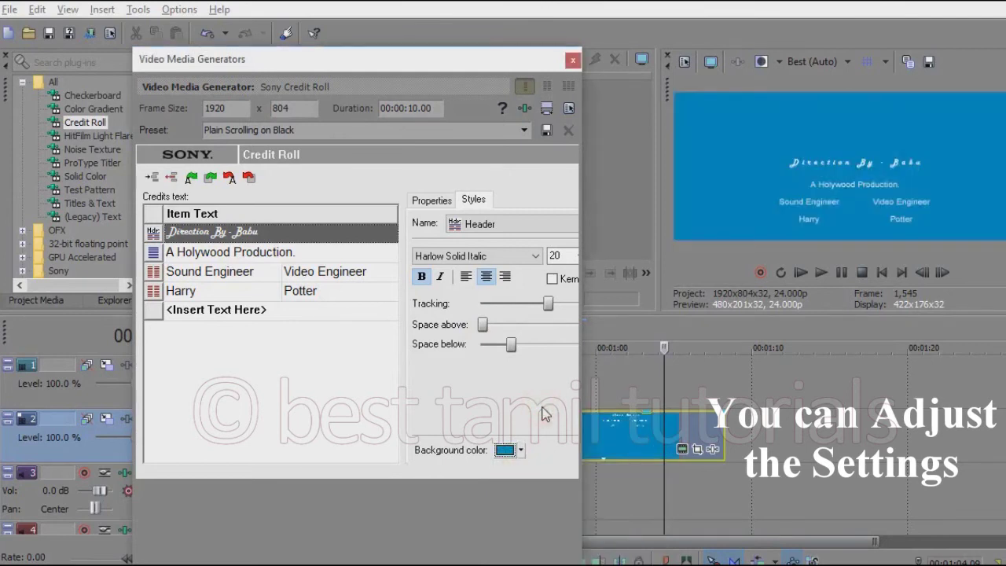
pyautogui.click(573, 59)
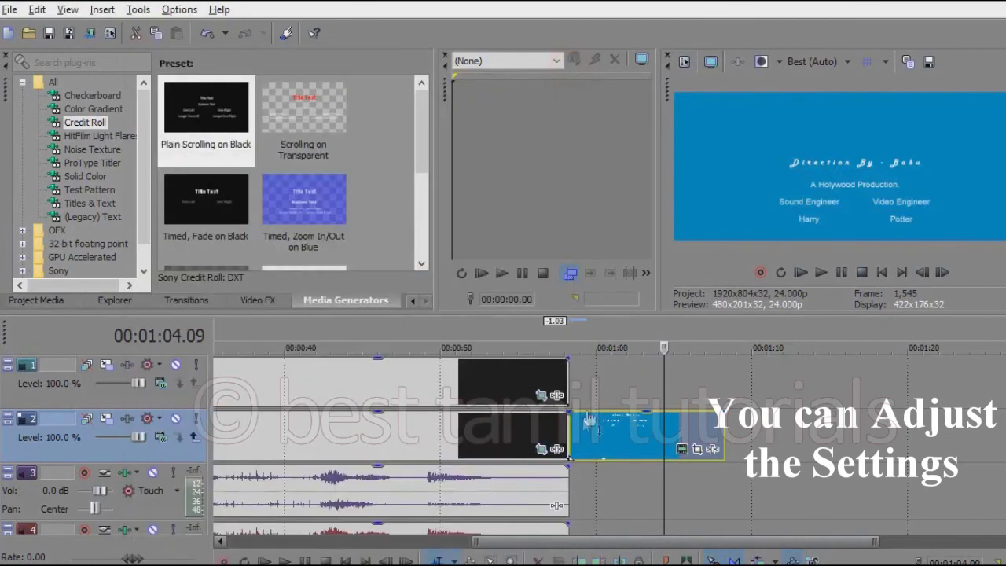
pyautogui.press('space')
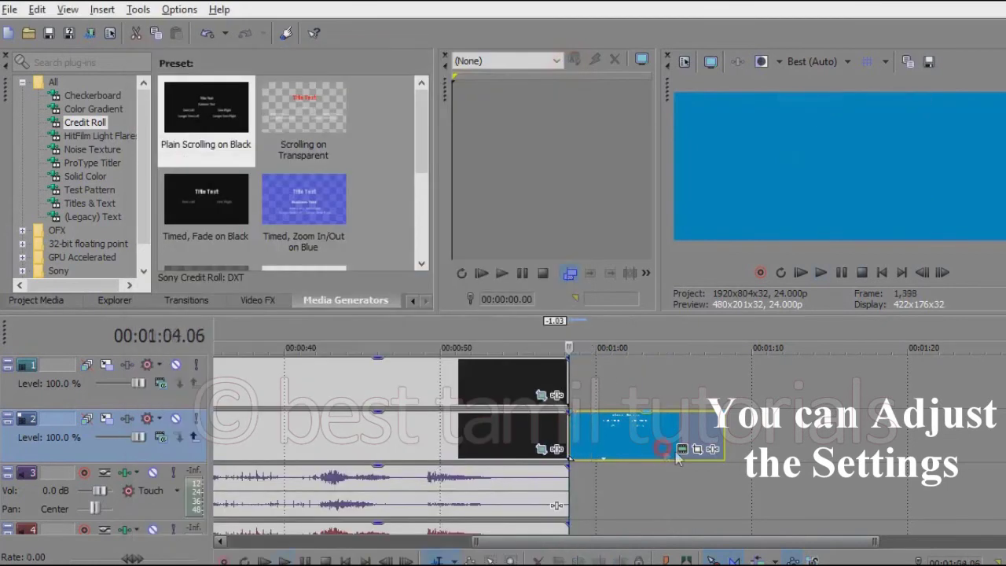
# Reopen the credit roll's settings, switch the scroll direction so the text rises from the bottom, and play it back
pyautogui.click(682, 451)
pyautogui.click(531, 395)
pyautogui.click(523, 408)
pyautogui.click(573, 60)
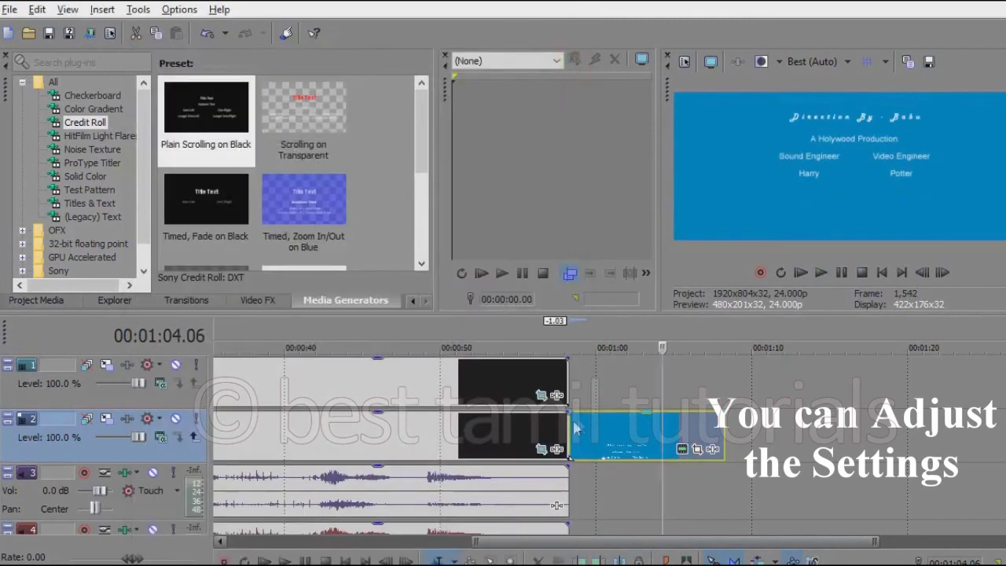
pyautogui.press('space')
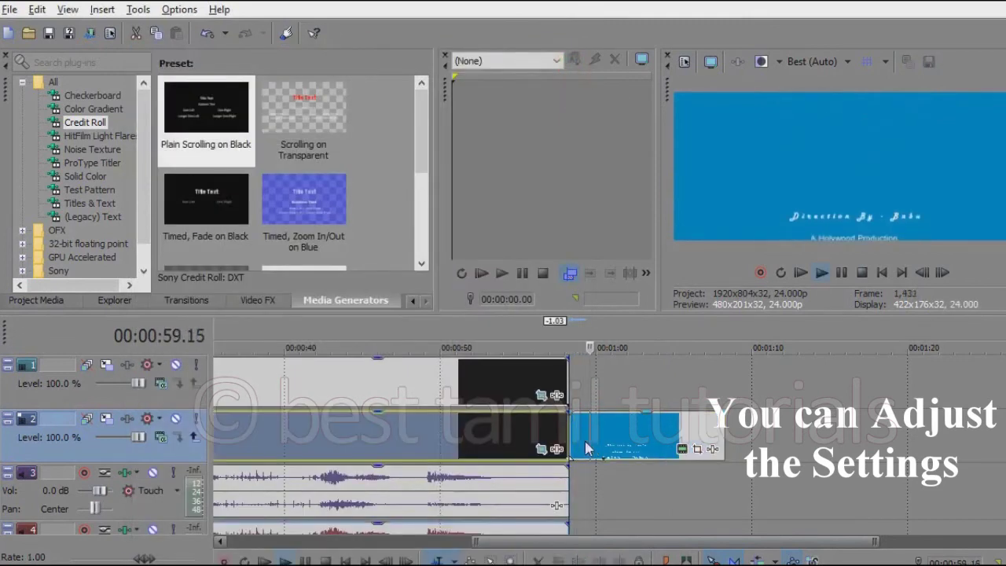
pyautogui.click(645, 451)
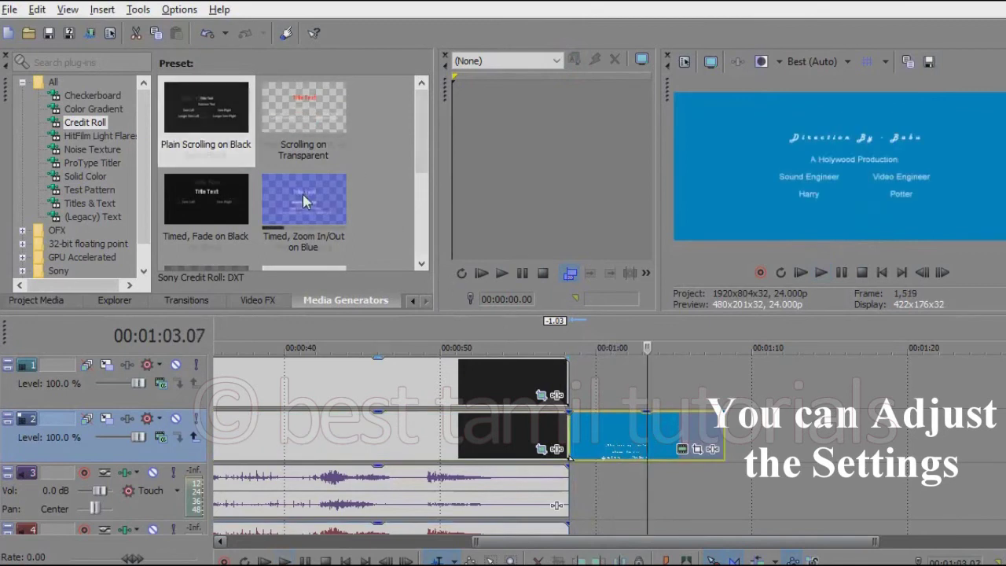
pyautogui.scroll(-3, 303, 195)
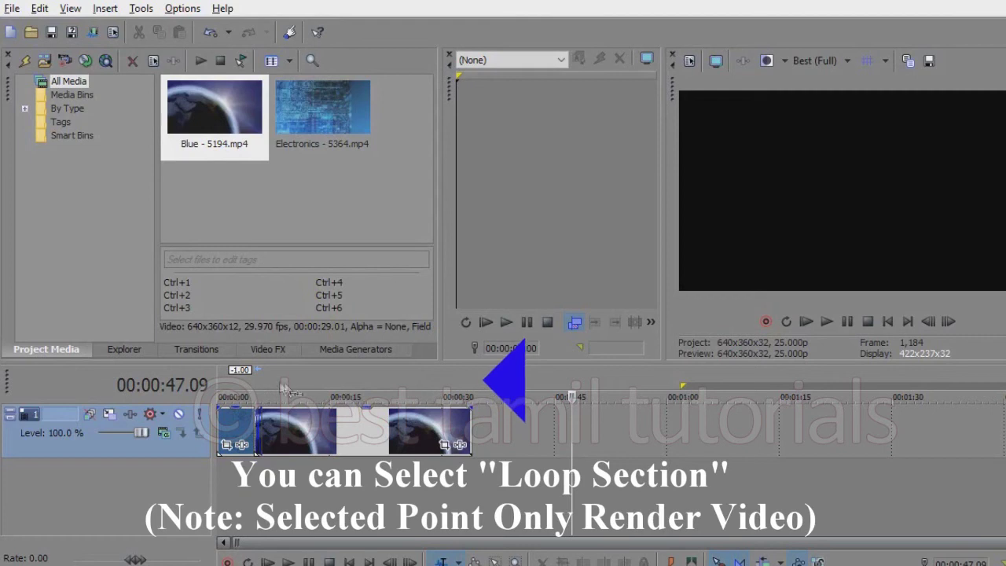
# Set the loop region over all clips on the timeline, from 00:00:00.00 to 00:00:34.01
pyautogui.doubleClick(290, 383)
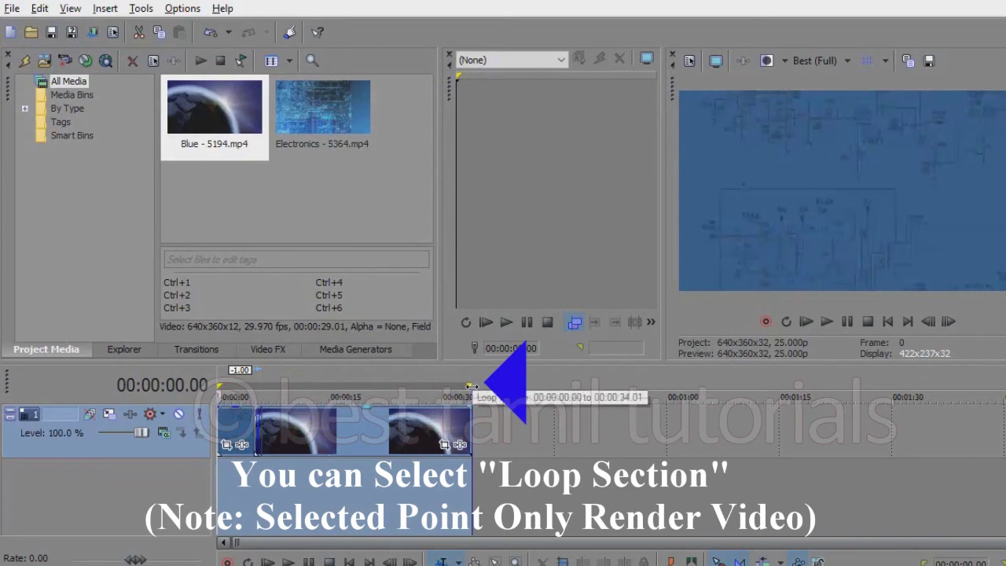
pyautogui.moveTo(472, 385)
pyautogui.mouseDown()
pyautogui.moveTo(596, 391)
pyautogui.moveTo(471, 393)
pyautogui.mouseUp()
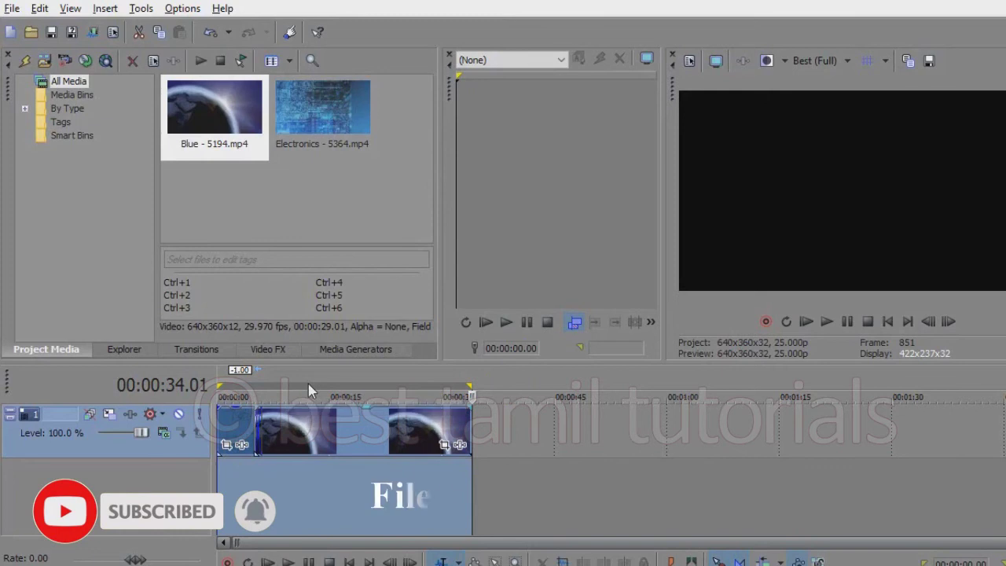
# Open the Render As dialog and collapse the Windows Media Video V11 templates so only the output formats are listed
pyautogui.click(13, 9)
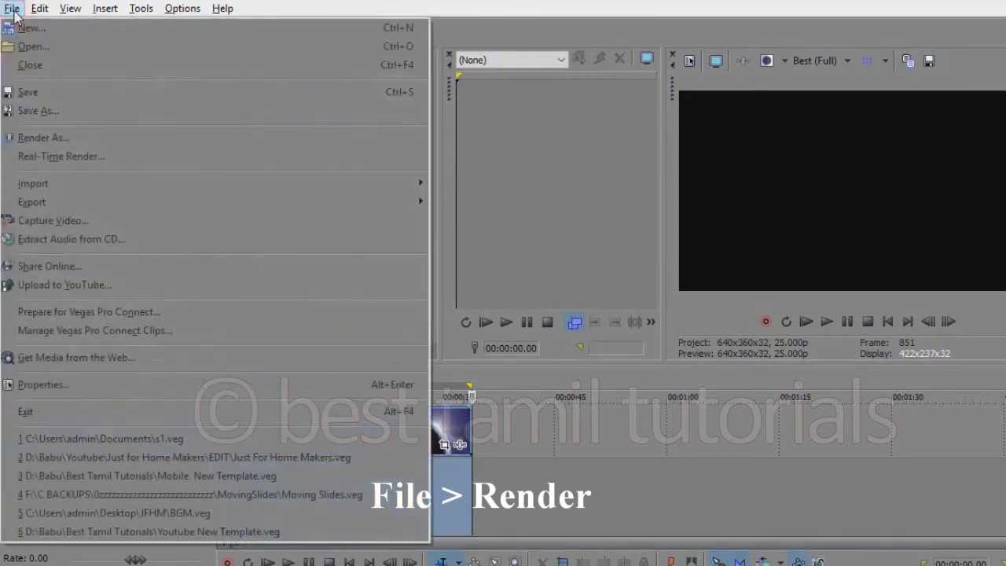
pyautogui.click(30, 137)
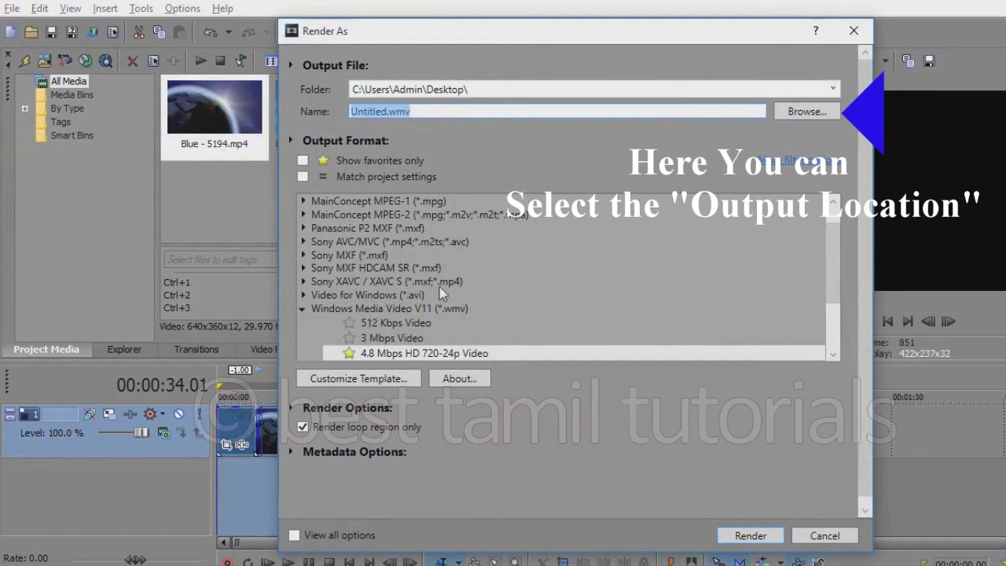
pyautogui.scroll(-1, 442, 293)
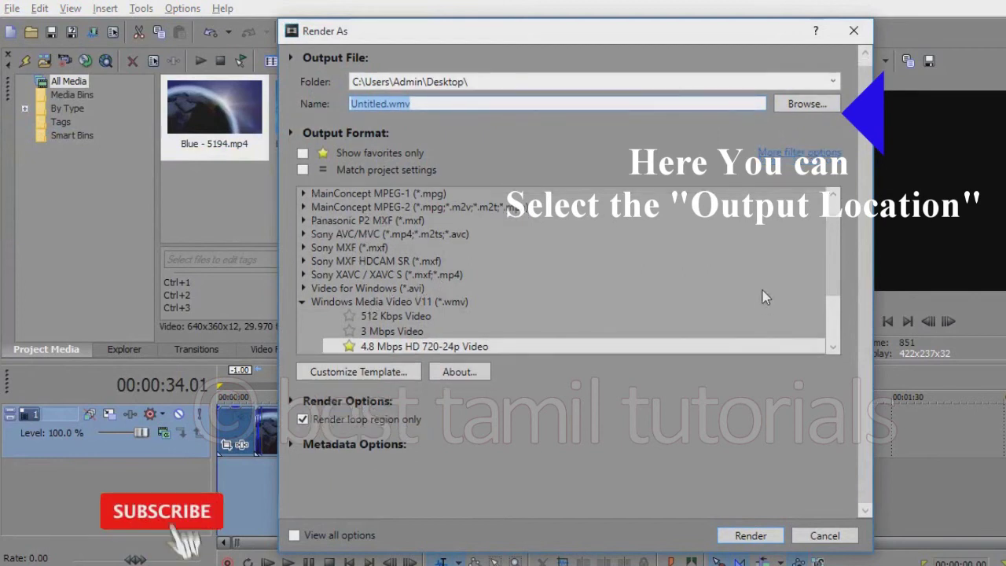
pyautogui.moveTo(832, 267); pyautogui.dragTo(838, 242)
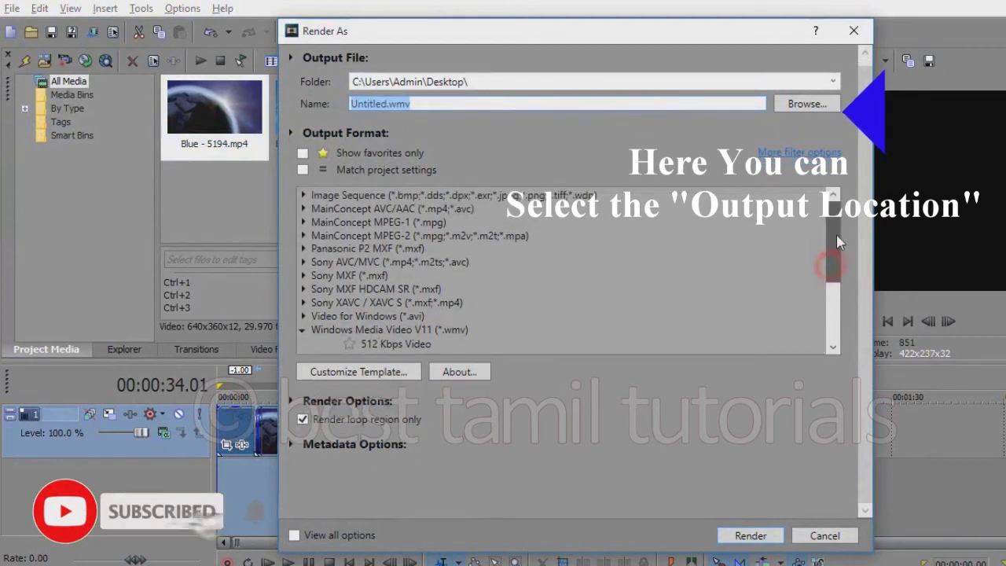
pyautogui.click(297, 329)
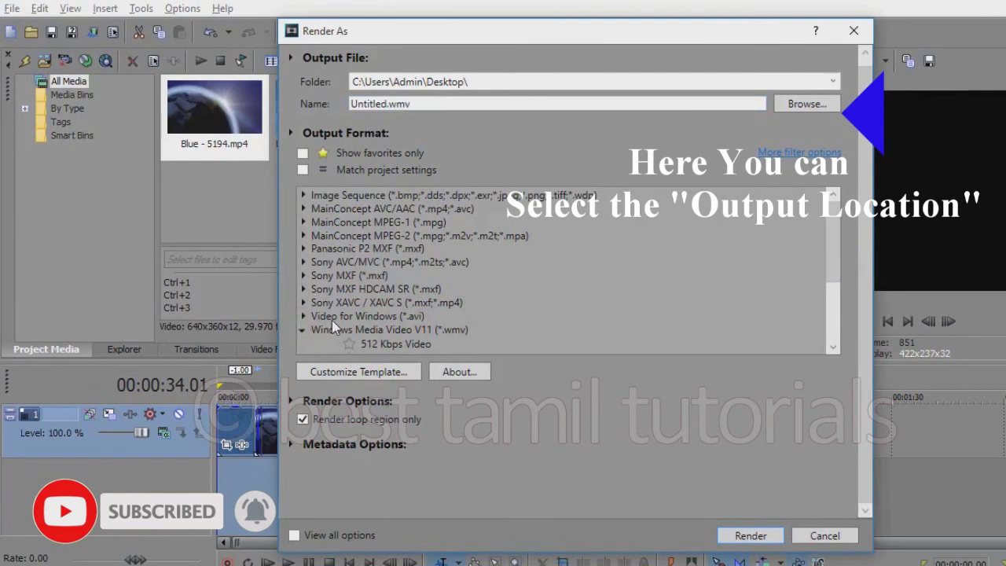
pyautogui.click(322, 329)
pyautogui.click(303, 330)
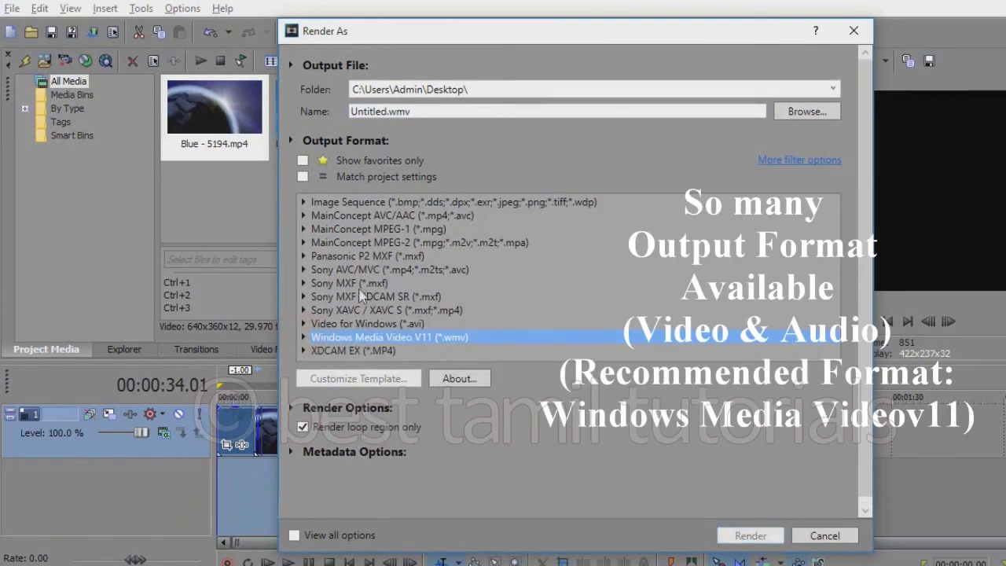
# Check the favorites-only filter, then examine the render templates under Image Sequence, MainConcept AVC/AAC and MainConcept MPEG-1
pyautogui.click(382, 163)
pyautogui.click(383, 162)
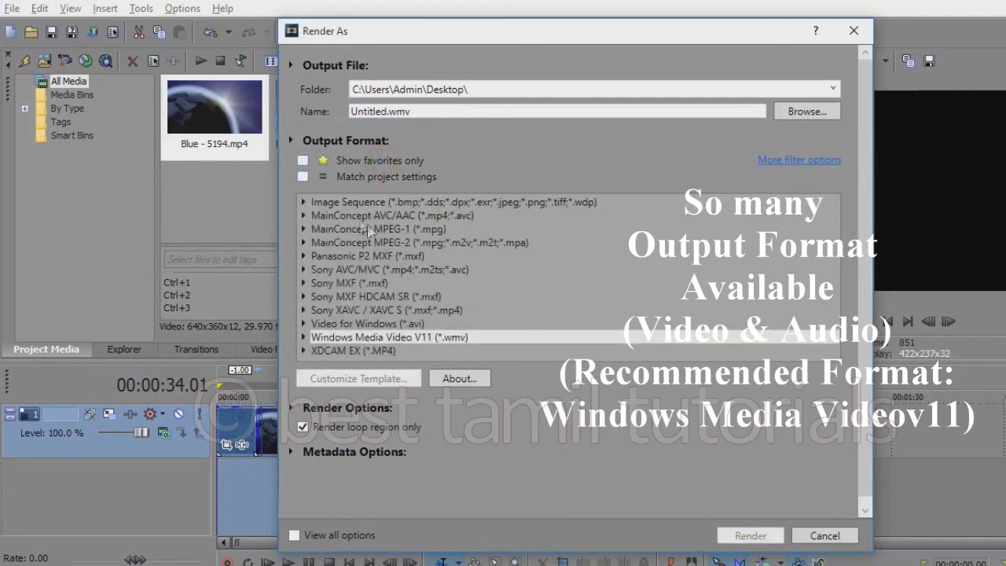
pyautogui.click(304, 202)
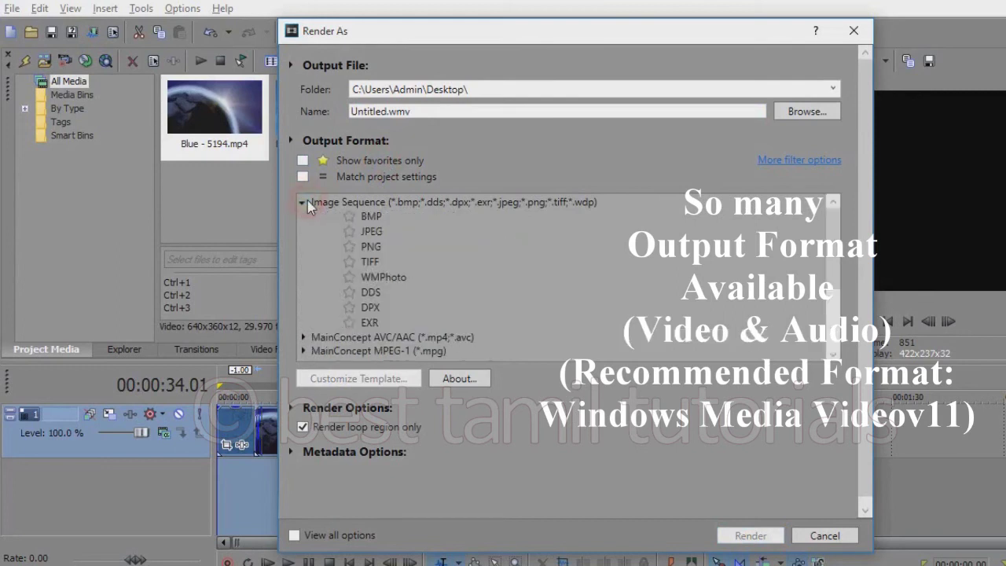
pyautogui.click(303, 203)
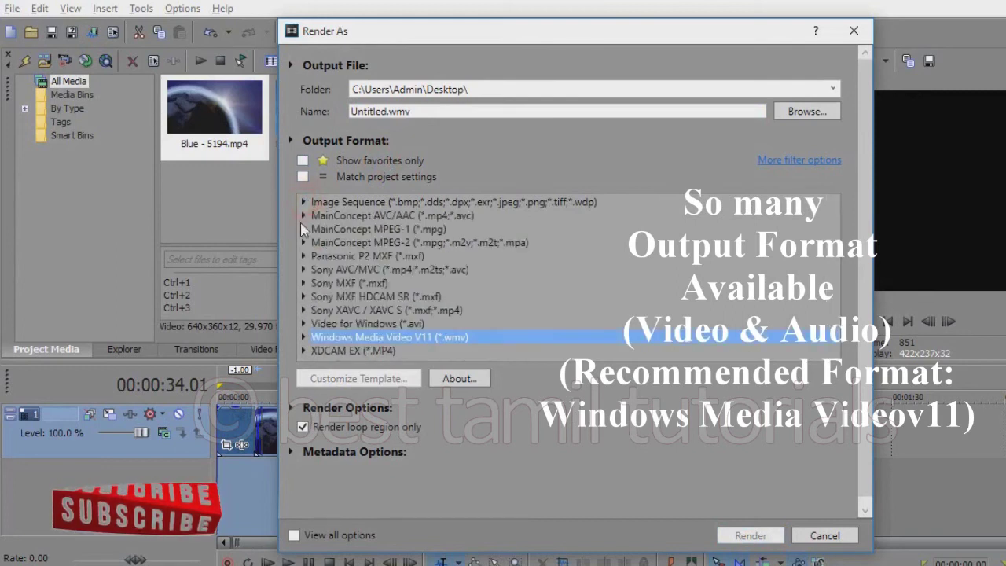
pyautogui.click(303, 217)
pyautogui.click(302, 216)
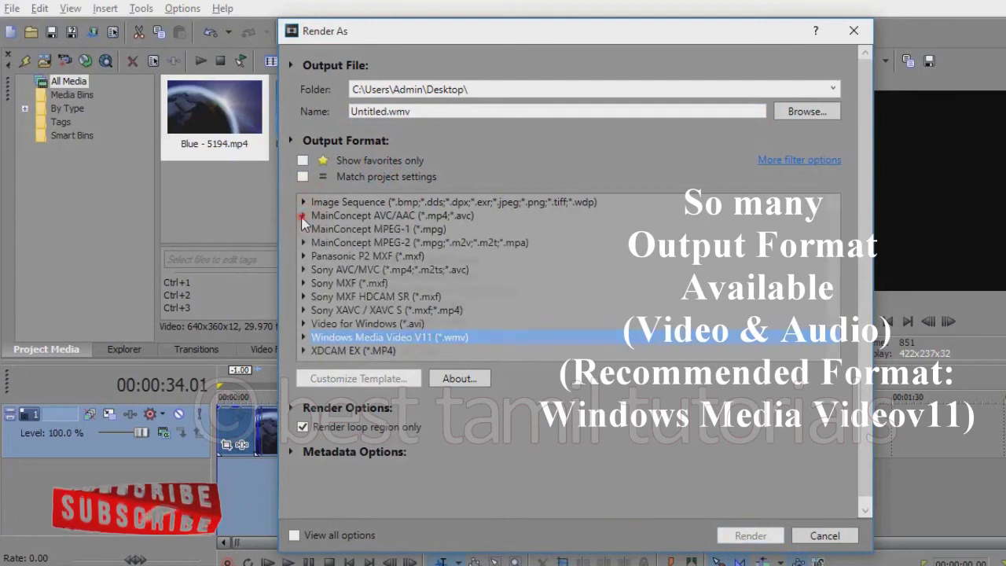
pyautogui.click(303, 229)
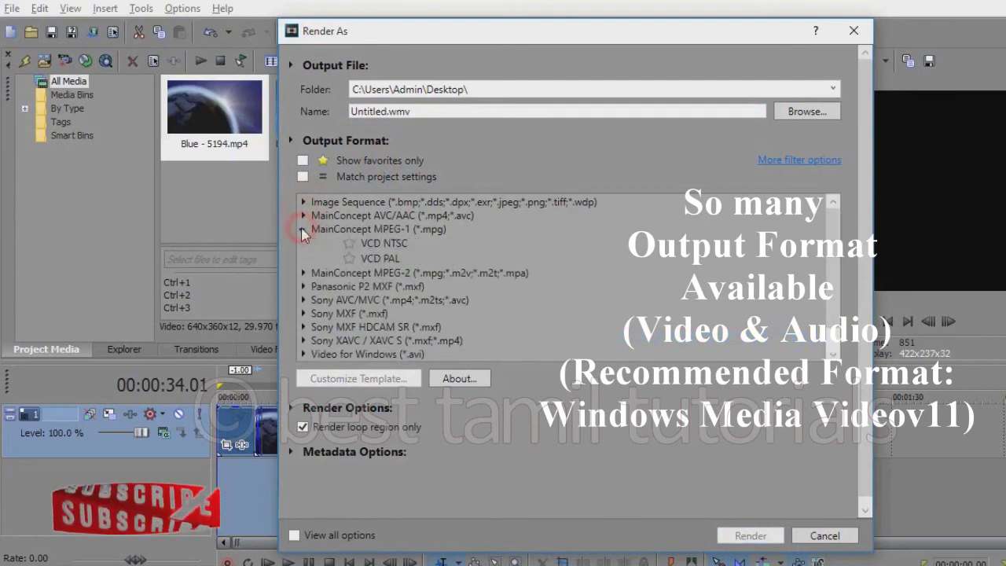
pyautogui.click(303, 229)
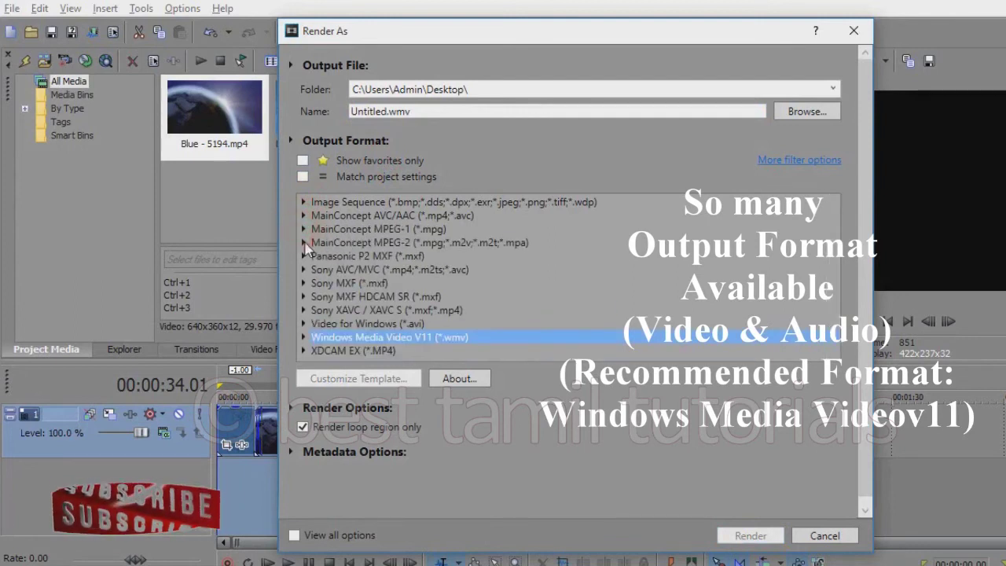
# Examine the render templates under MainConcept MPEG-2, Panasonic P2 MXF, Sony AVC/MVC, Sony MXF and Sony MXF HDCAM SR
pyautogui.click(303, 243)
pyautogui.click(304, 243)
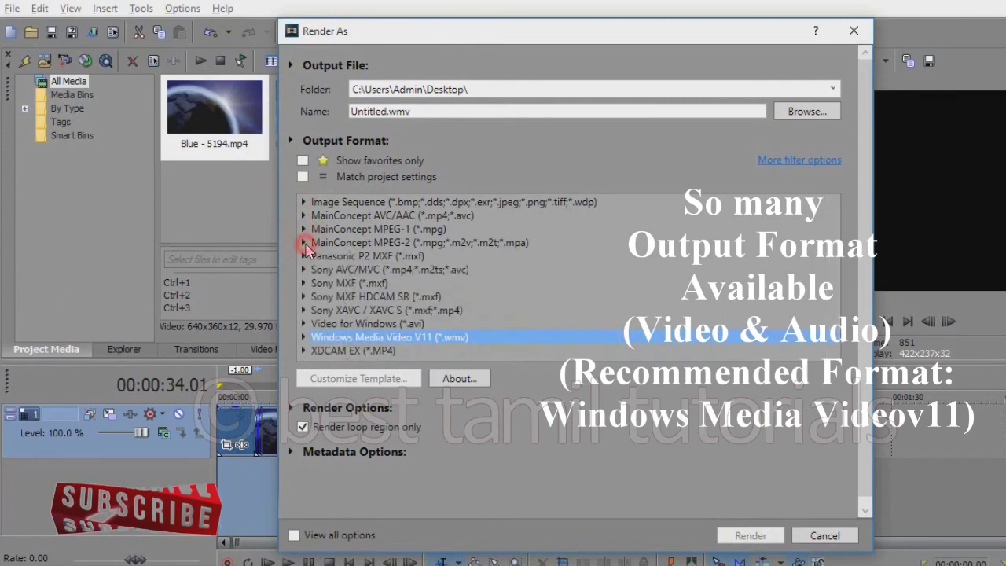
pyautogui.click(304, 257)
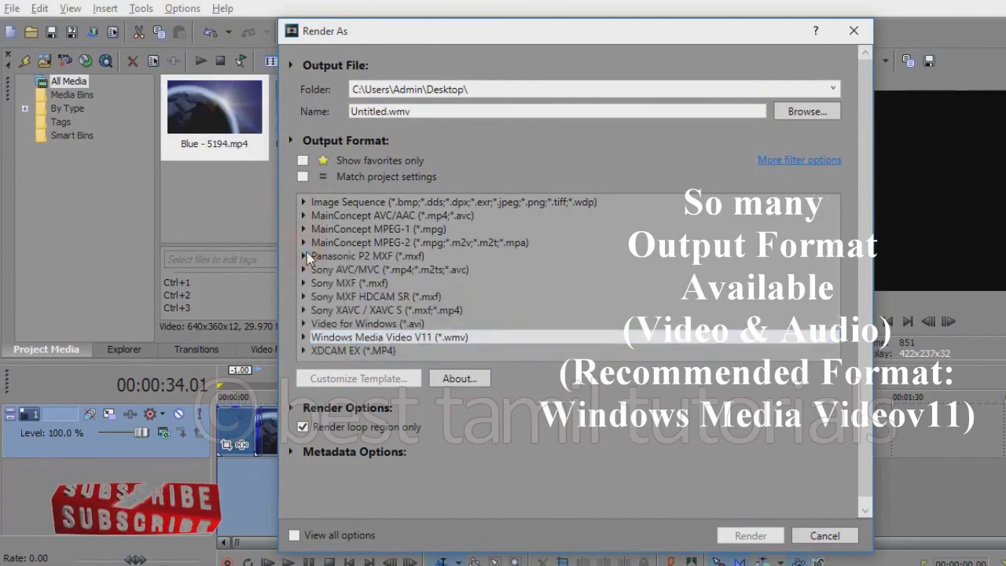
pyautogui.click(304, 257)
pyautogui.click(304, 256)
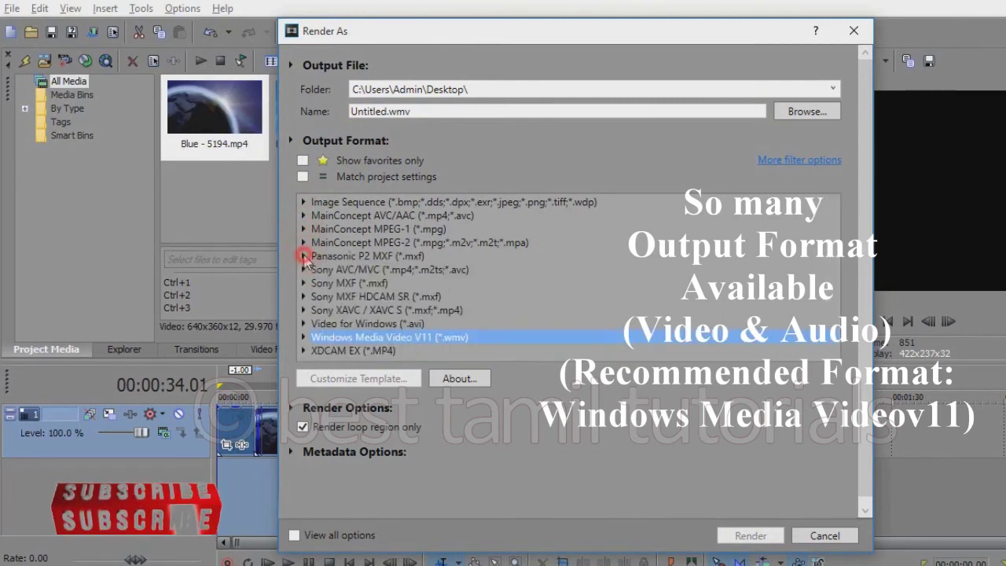
pyautogui.click(304, 270)
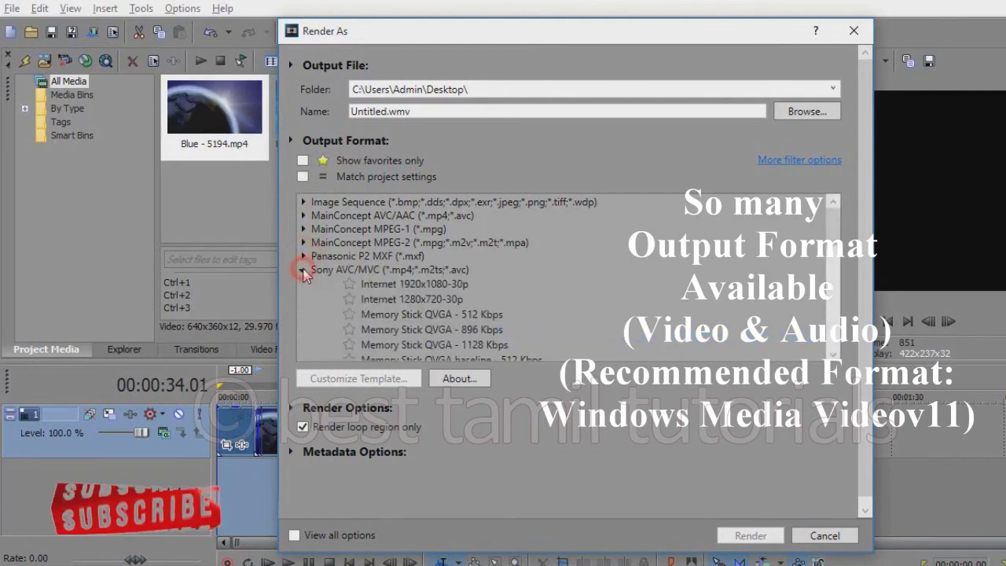
pyautogui.click(305, 270)
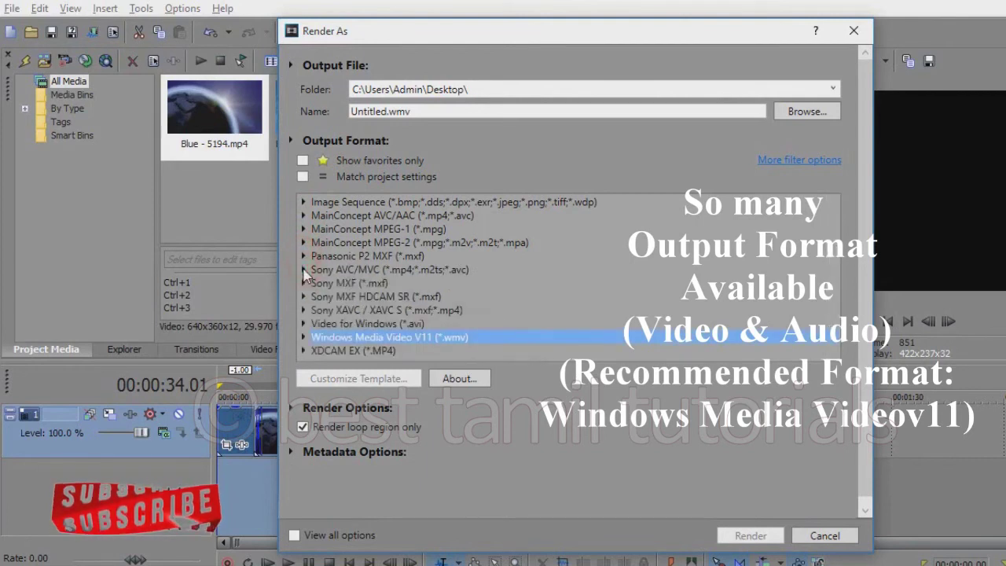
pyautogui.click(303, 283)
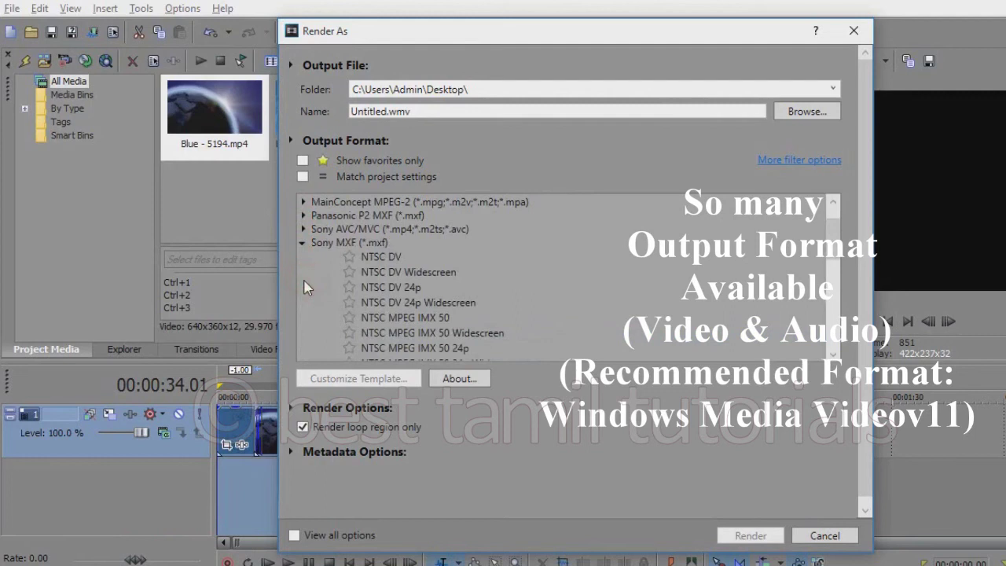
pyautogui.click(303, 244)
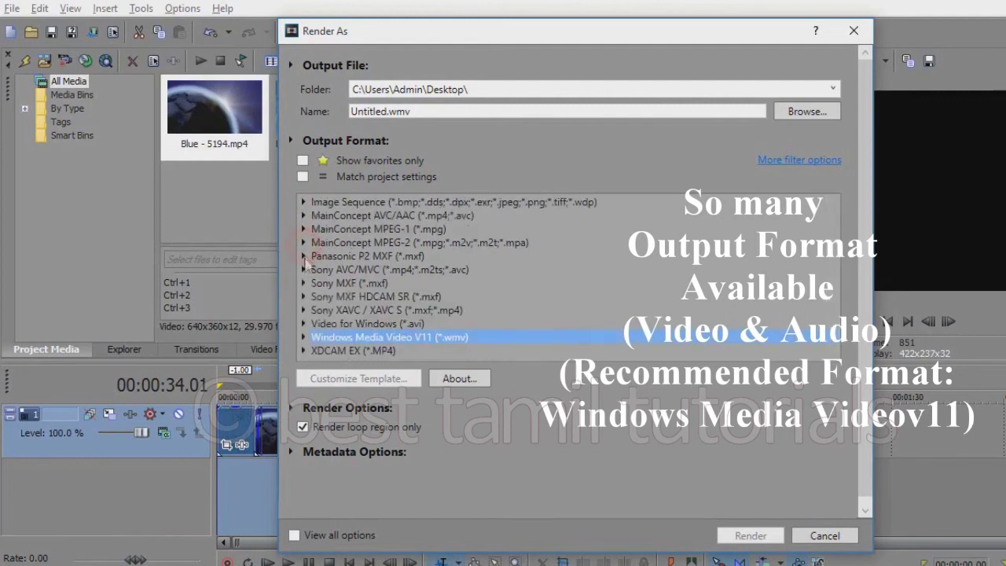
pyautogui.click(304, 296)
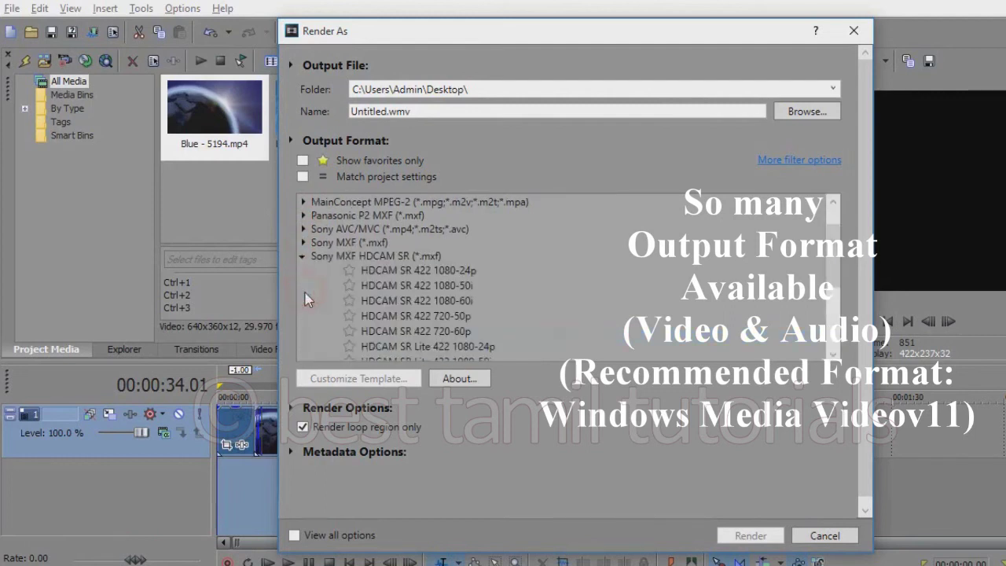
pyautogui.click(304, 257)
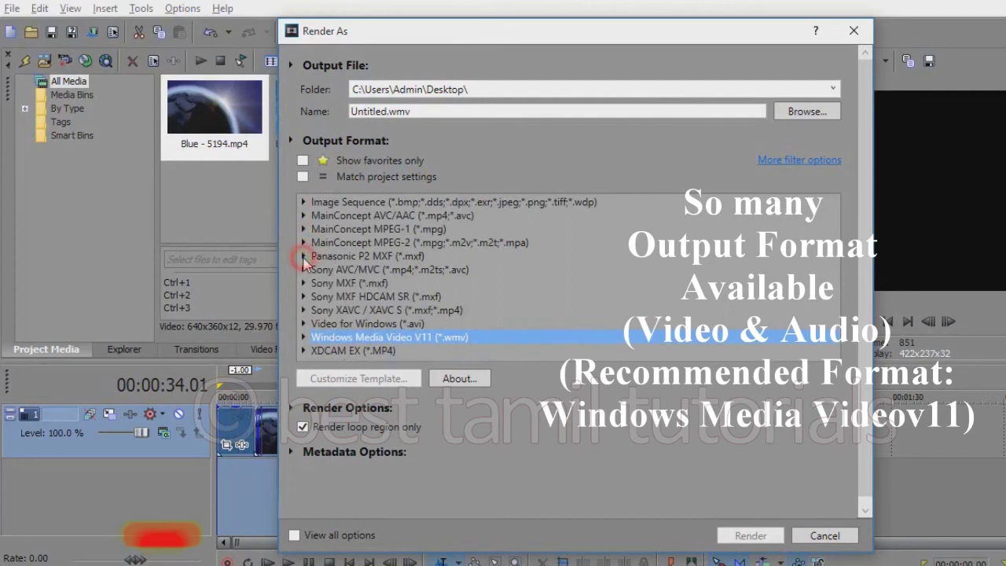
# Examine the render templates under Sony XAVC / XAVC S, Video for Windows, Windows Media Video V11 and XDCAM EX
pyautogui.click(304, 311)
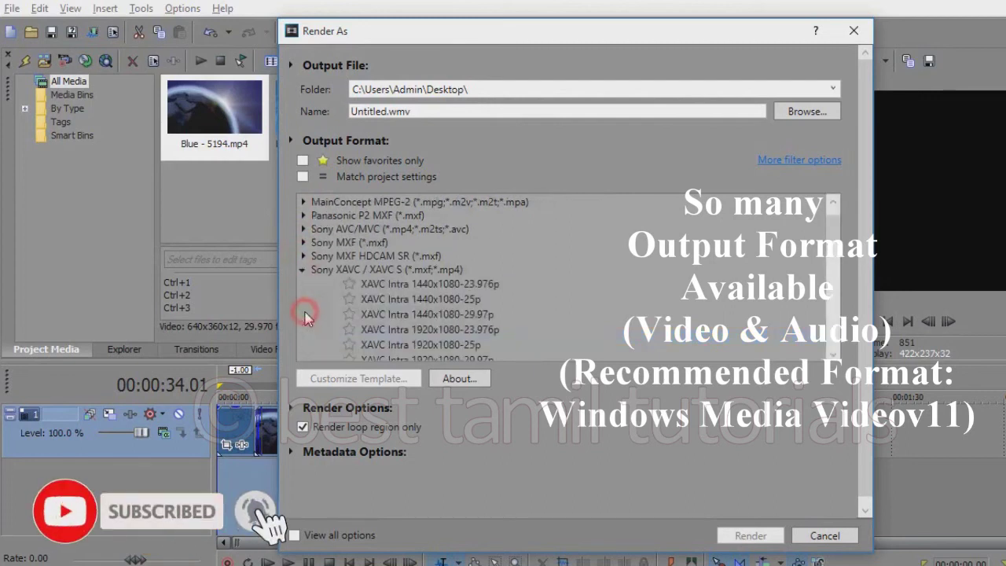
pyautogui.click(306, 271)
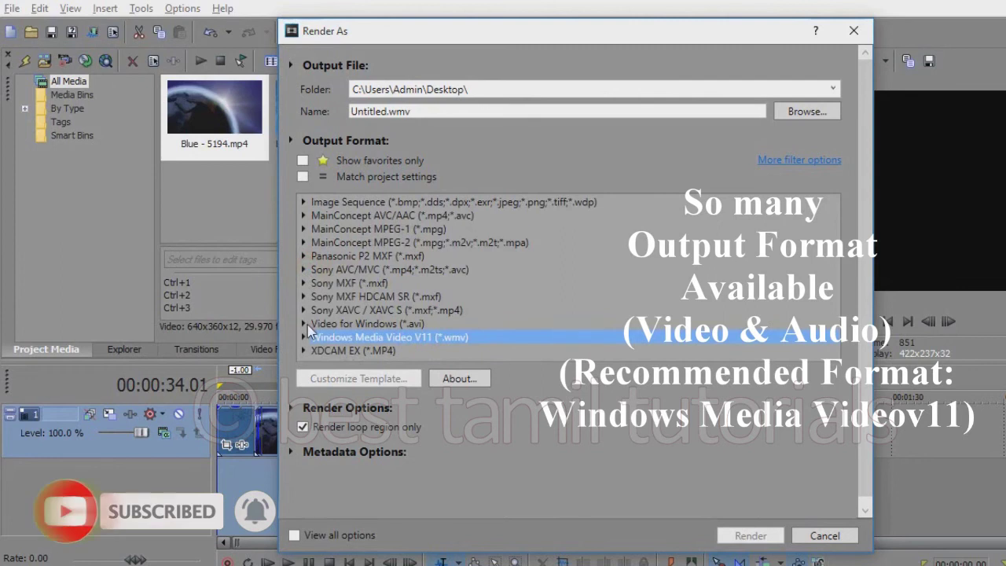
pyautogui.click(307, 324)
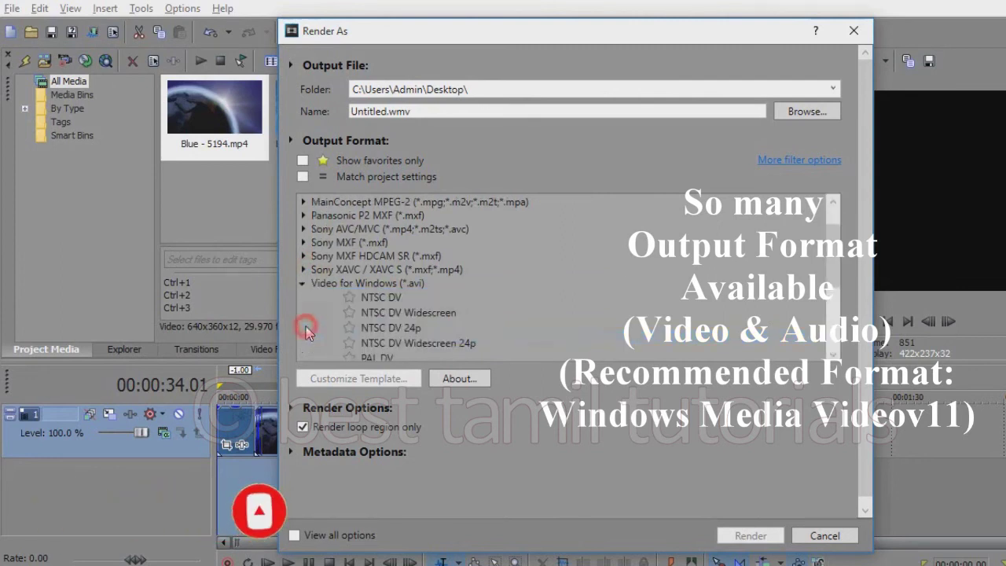
pyautogui.click(305, 285)
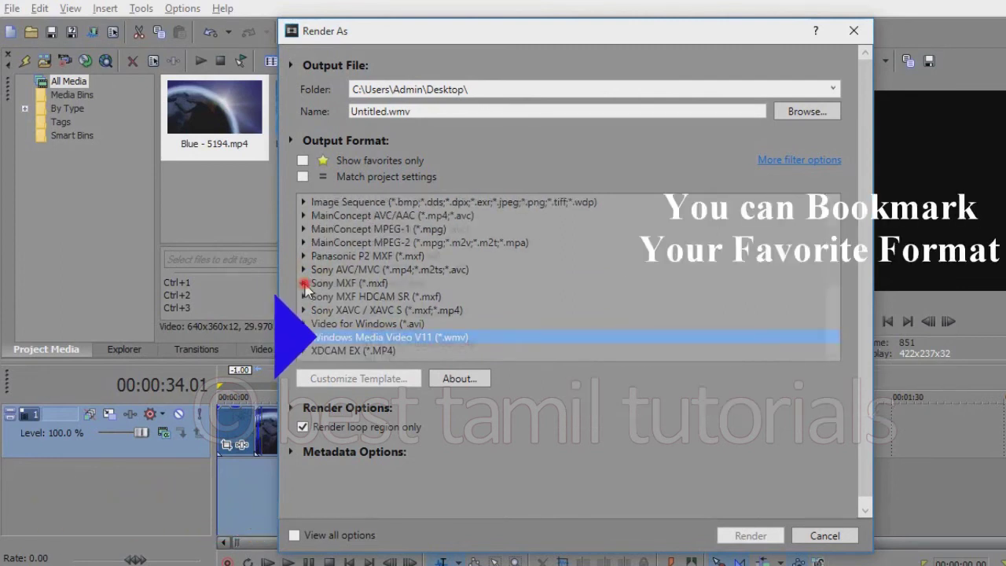
pyautogui.click(304, 337)
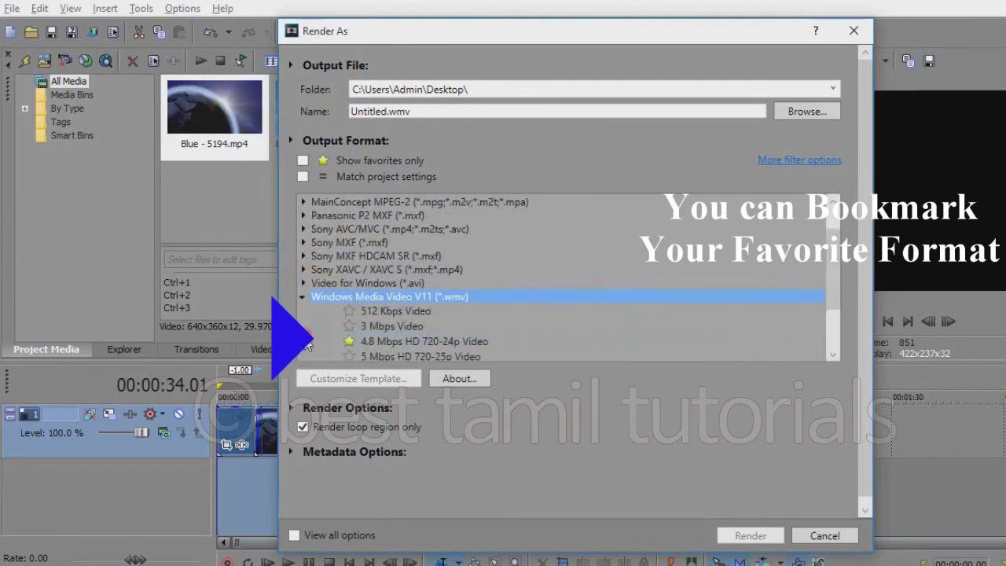
pyautogui.click(305, 298)
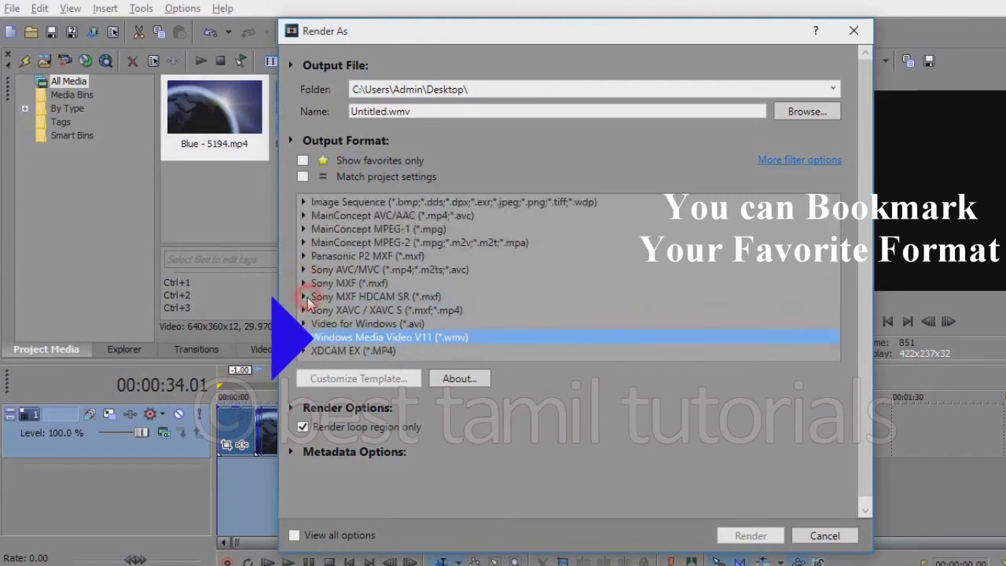
pyautogui.click(304, 350)
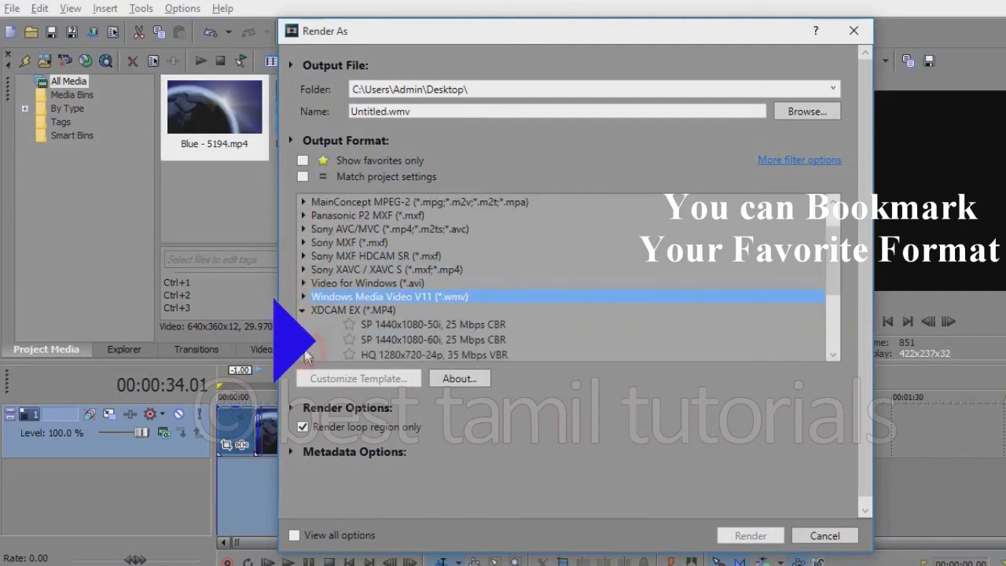
pyautogui.click(303, 311)
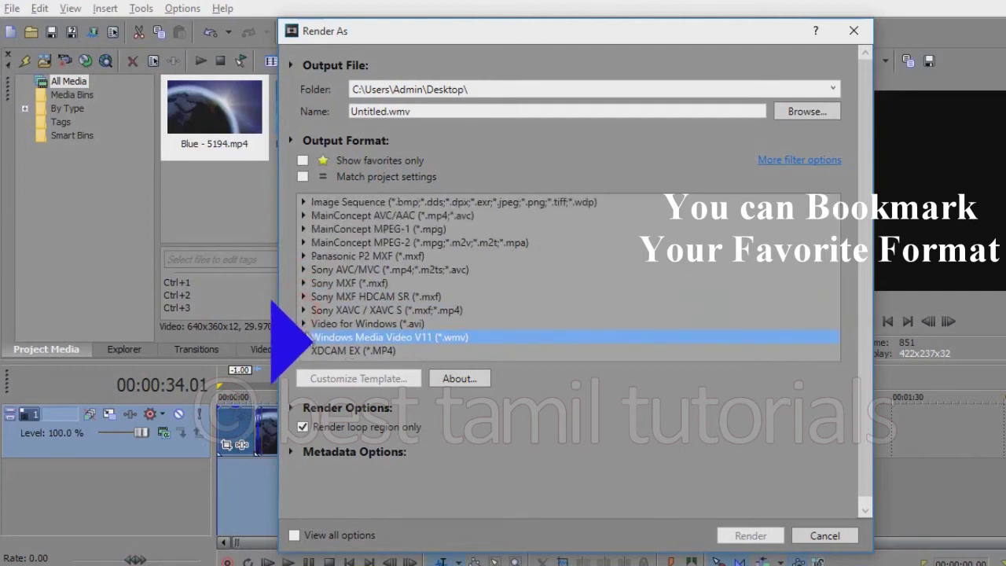
pyautogui.click(307, 323)
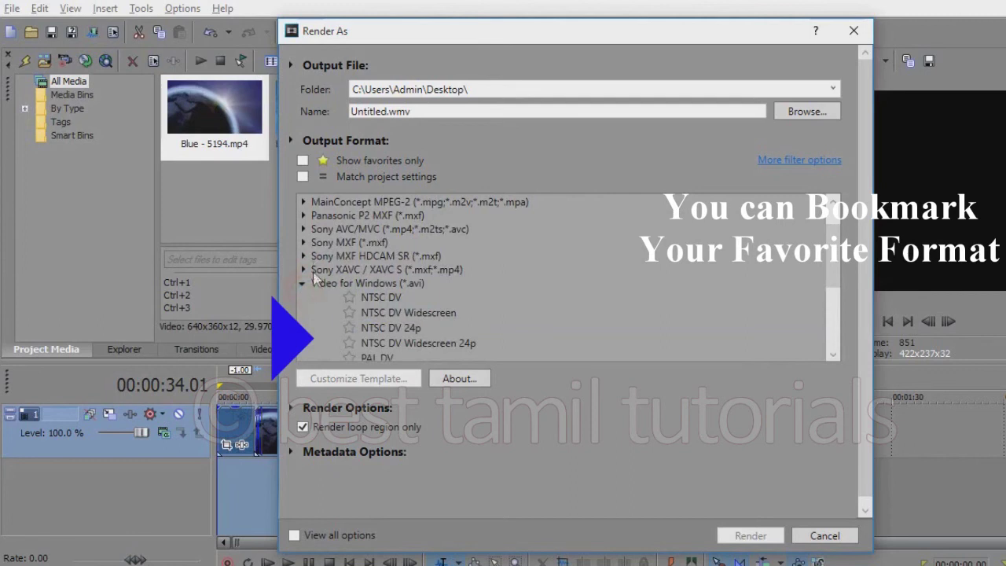
pyautogui.click(303, 287)
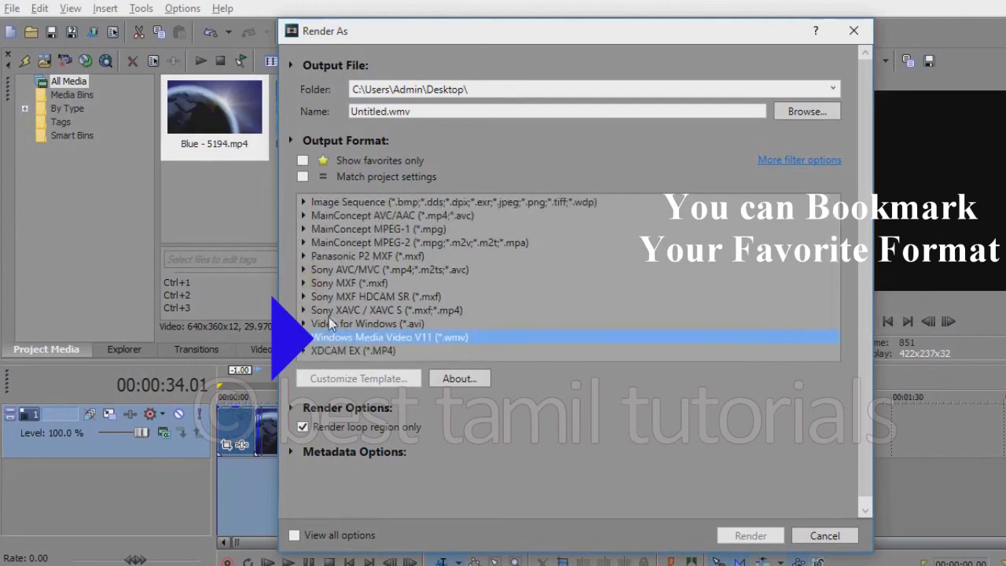
# Mark the Sony XAVC template XAVC Intra 1440x1080-29.97p as a favorite and list only the favorite templates
pyautogui.click(305, 311)
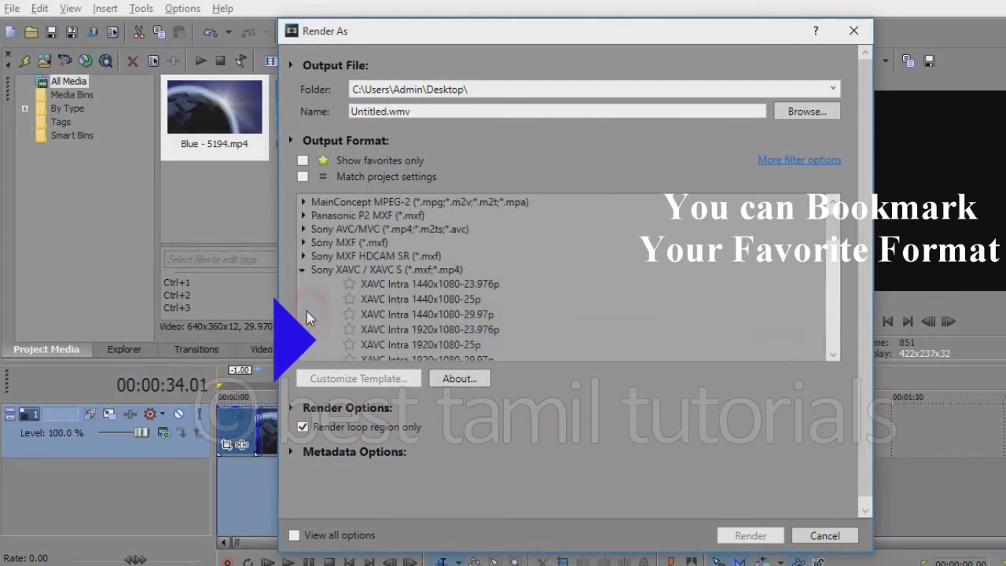
pyautogui.click(349, 315)
pyautogui.click(302, 269)
pyautogui.click(303, 160)
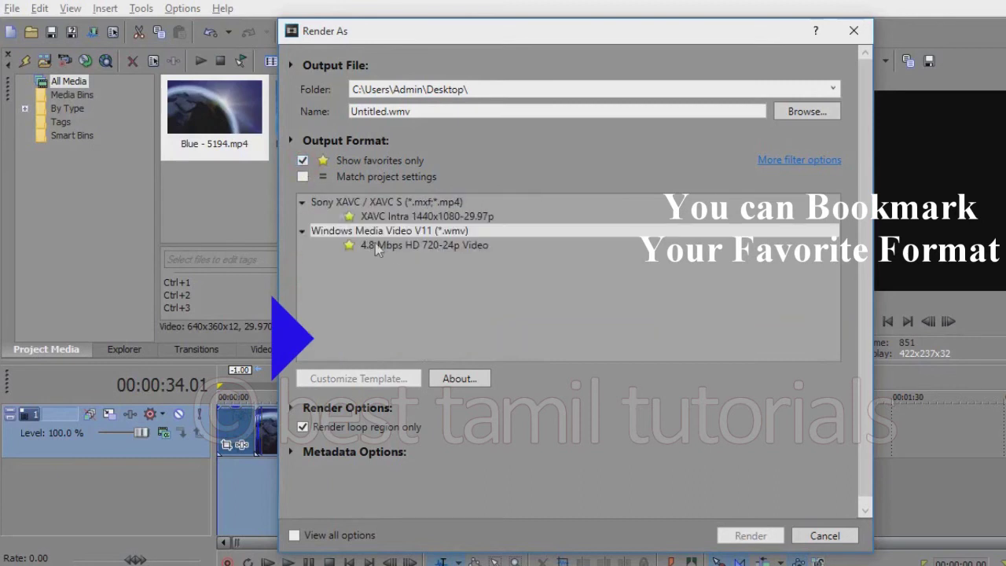
# Remove XAVC Intra 1440x1080-29.97p from the favorites and list all output formats again
pyautogui.click(397, 216)
pyautogui.click(351, 217)
pyautogui.click(303, 160)
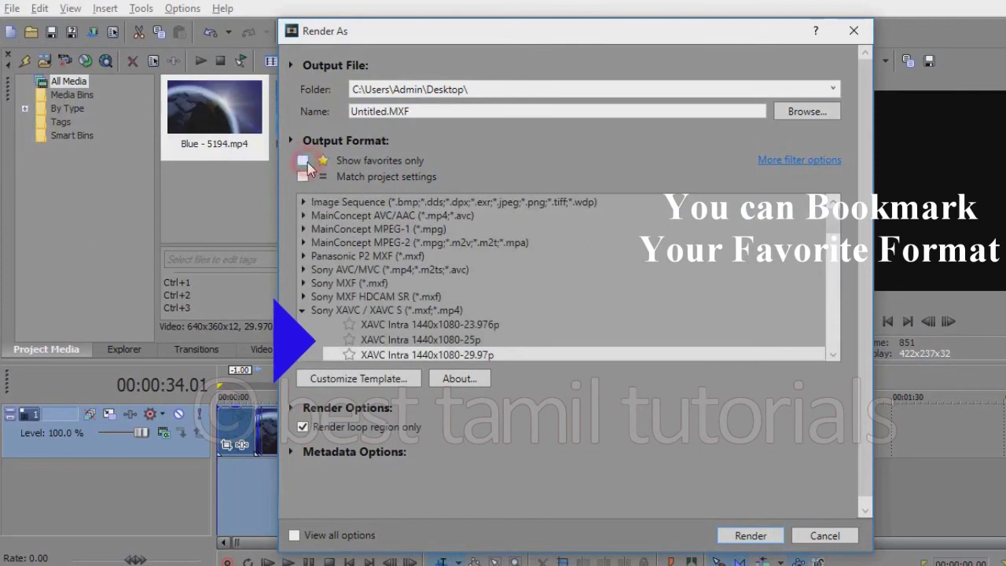
# Render the loop region as Untitled.wmv with the favorite template 4.8 Mbps HD 720-24p Video, and open the finished video
pyautogui.click(303, 160)
pyautogui.click(395, 217)
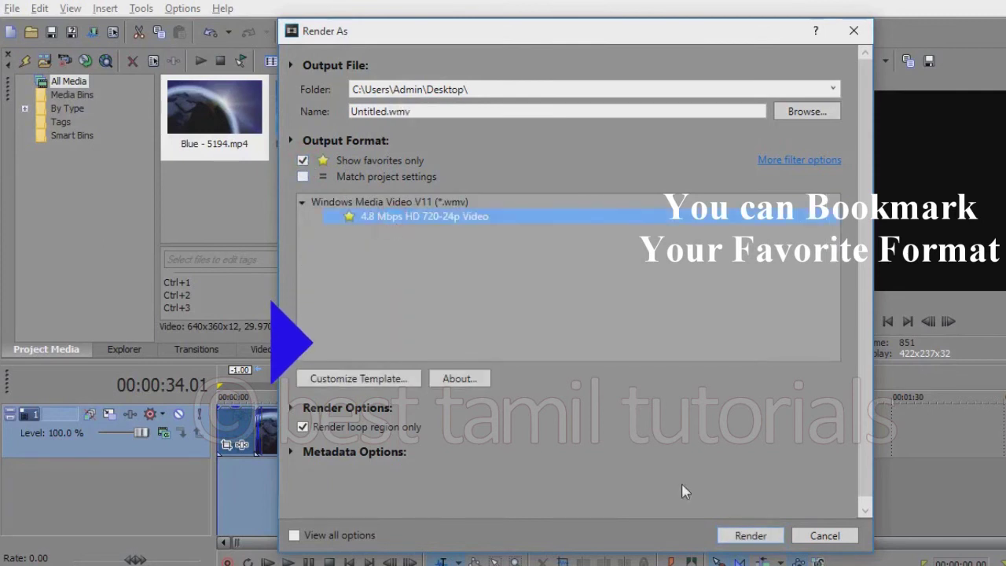
pyautogui.click(772, 537)
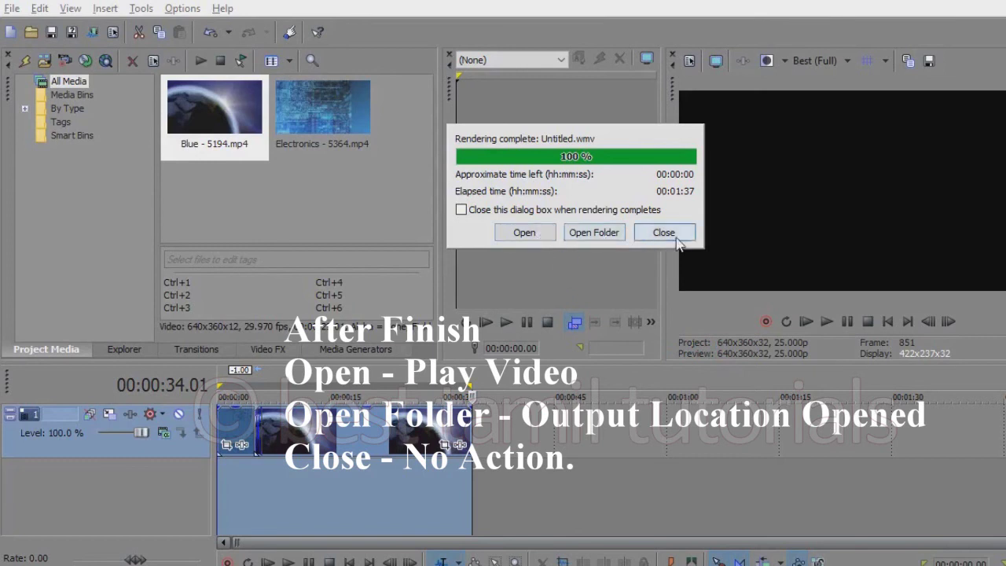
pyautogui.click(524, 233)
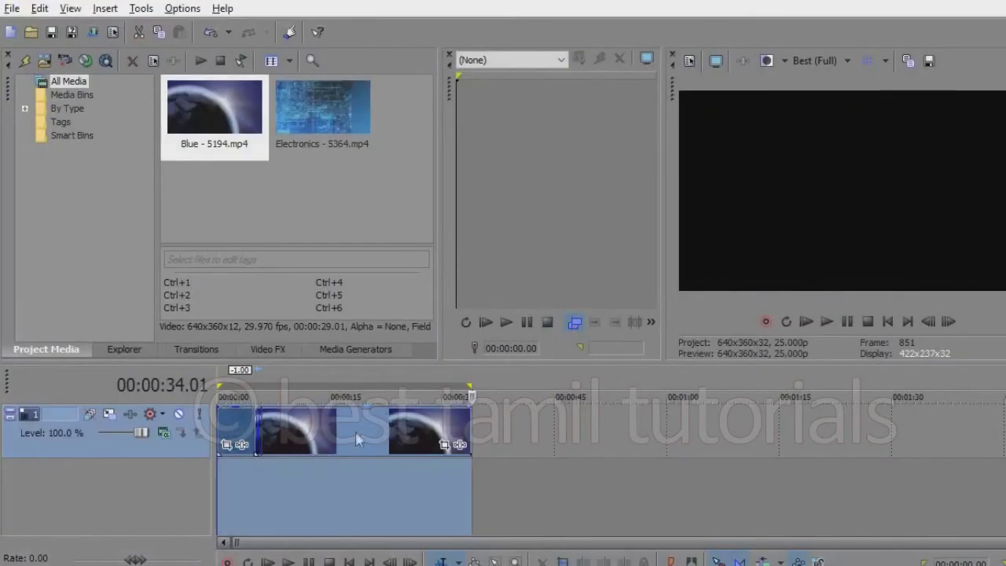
pyautogui.click(344, 436)
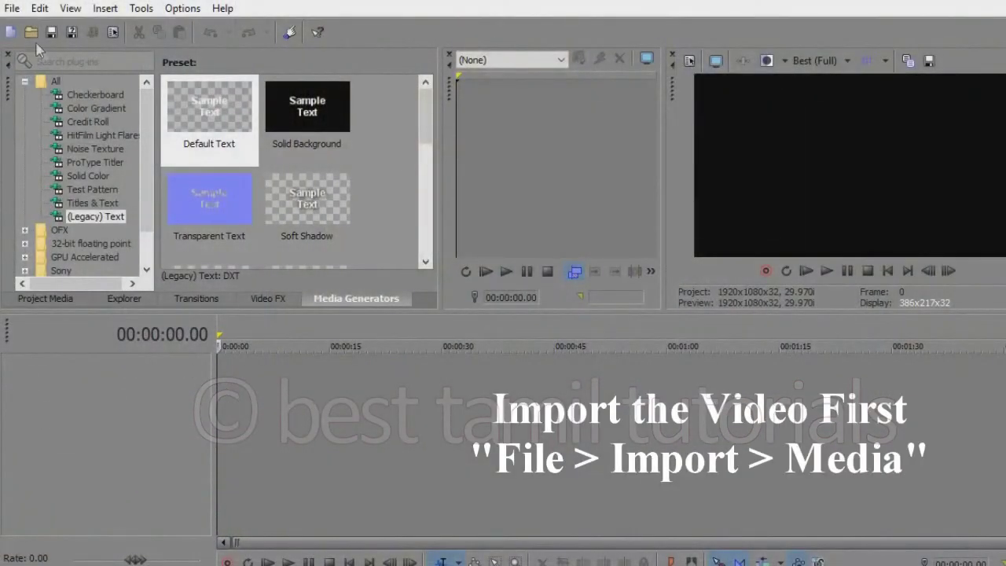
# Import the video Waterfall - 24515 from the Downloads folder into the new empty project
pyautogui.click(12, 11)
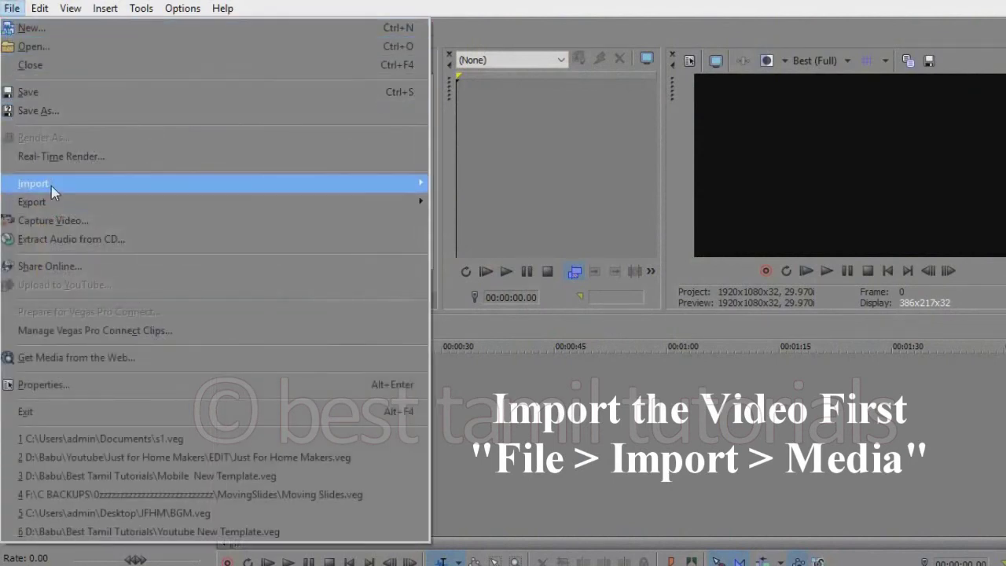
pyautogui.moveTo(51, 185)
pyautogui.moveTo(409, 187)
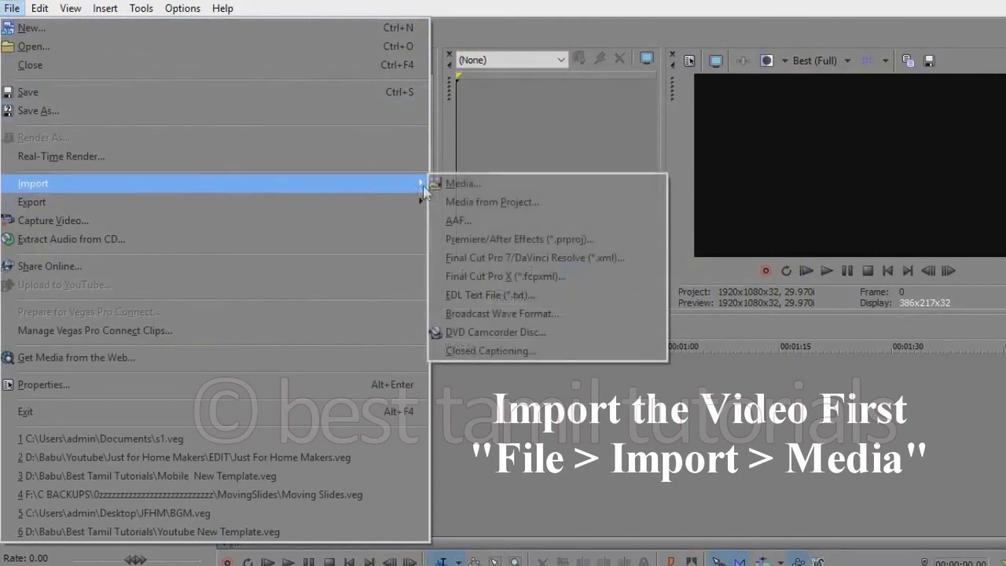
pyautogui.click(490, 186)
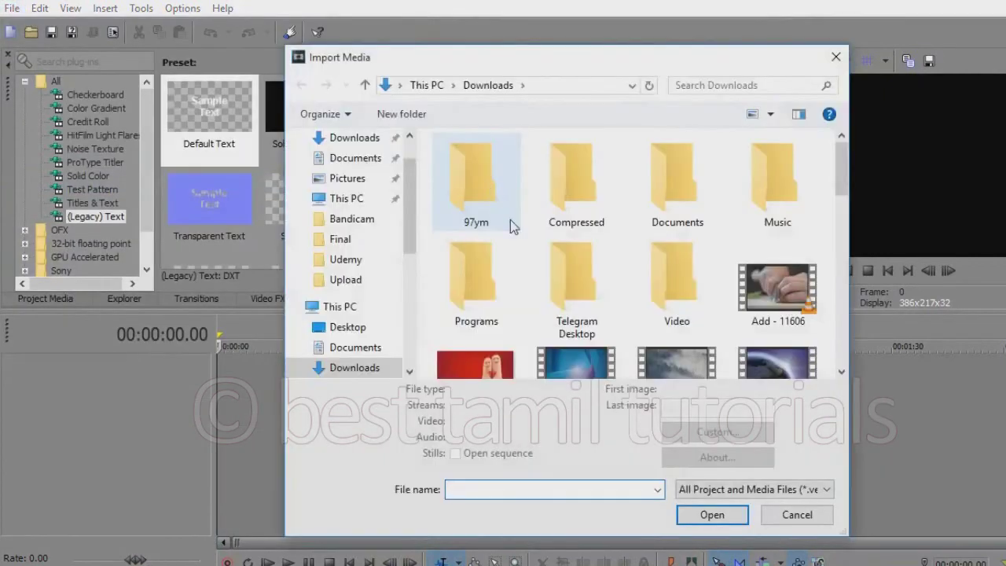
pyautogui.scroll(-5, 566, 275)
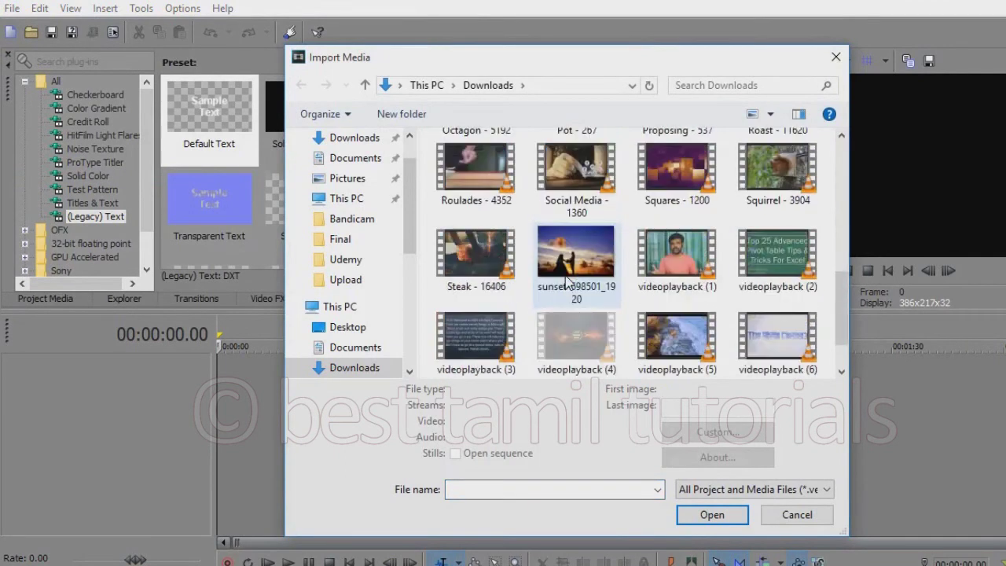
pyautogui.scroll(-1, 566, 290)
pyautogui.click(570, 342)
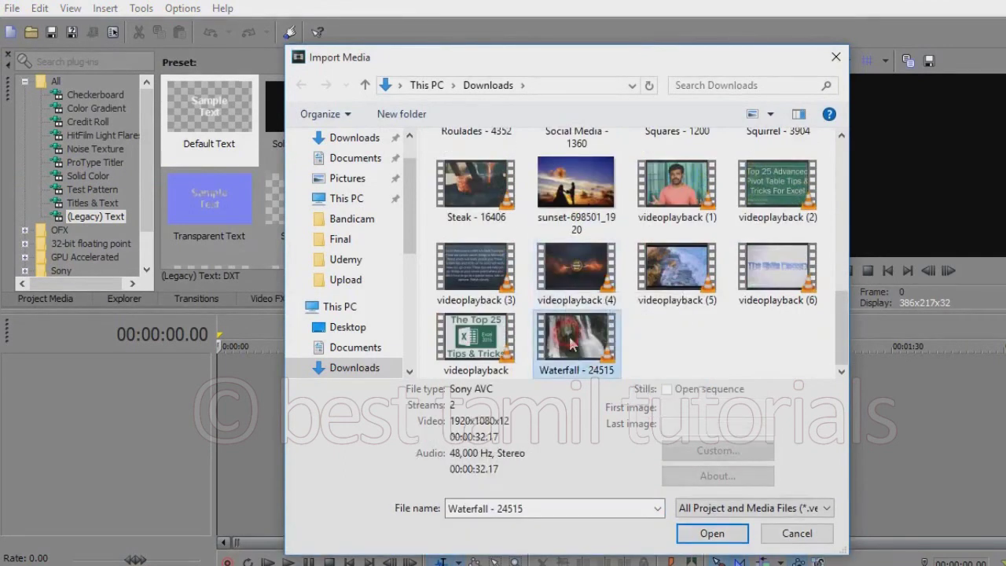
pyautogui.click(712, 534)
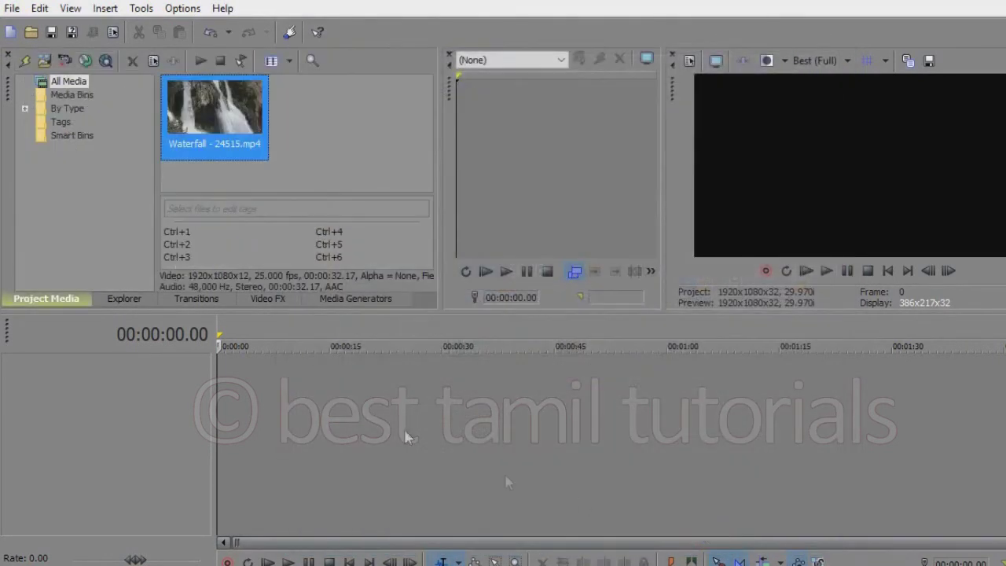
# Place the waterfall clip at the start of the timeline, match the project video settings to it, and play it back
pyautogui.moveTo(214, 126); pyautogui.dragTo(228, 383)
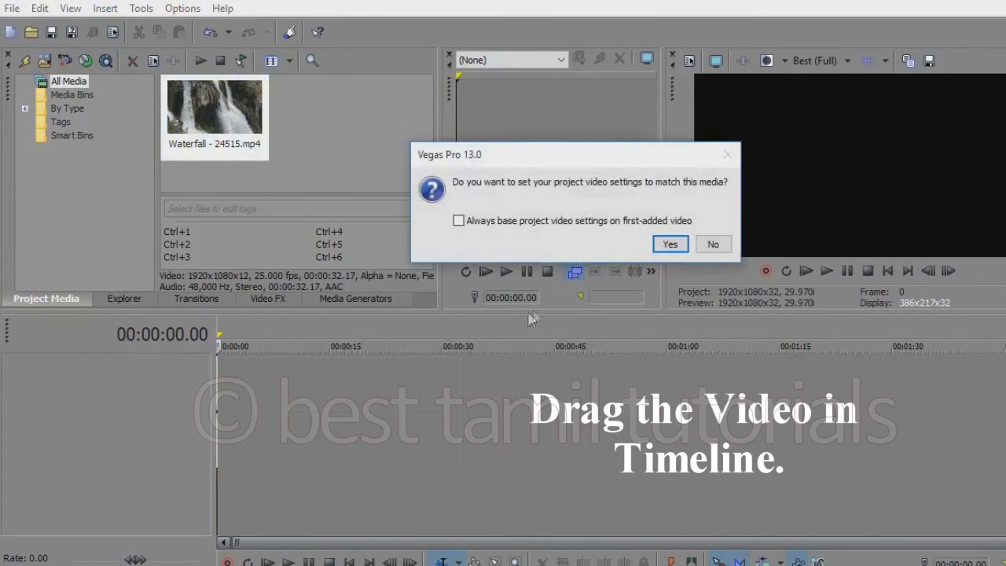
pyautogui.click(669, 245)
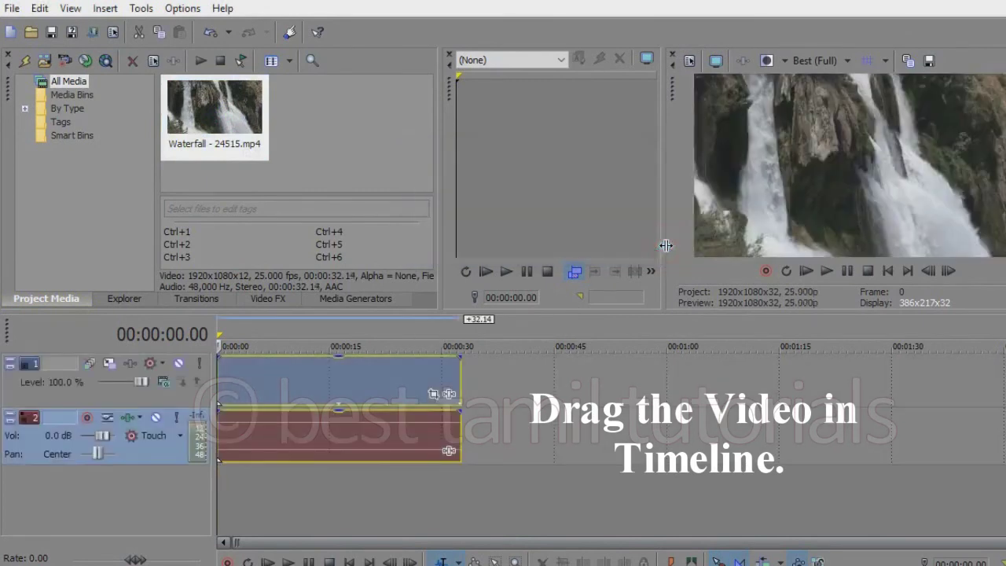
pyautogui.press('space')
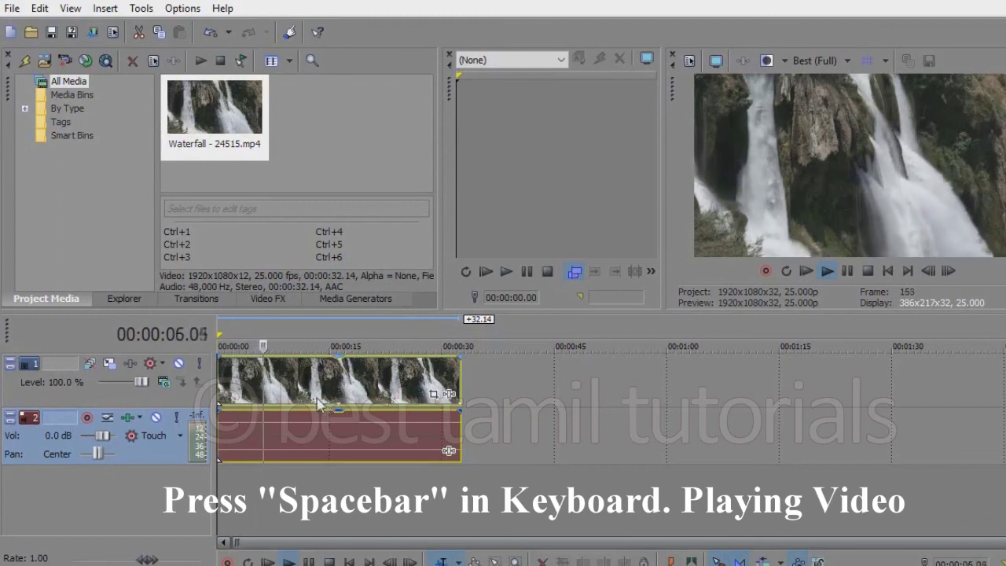
# Stop the playback and insert a new video track above the waterfall clip
pyautogui.press('space')
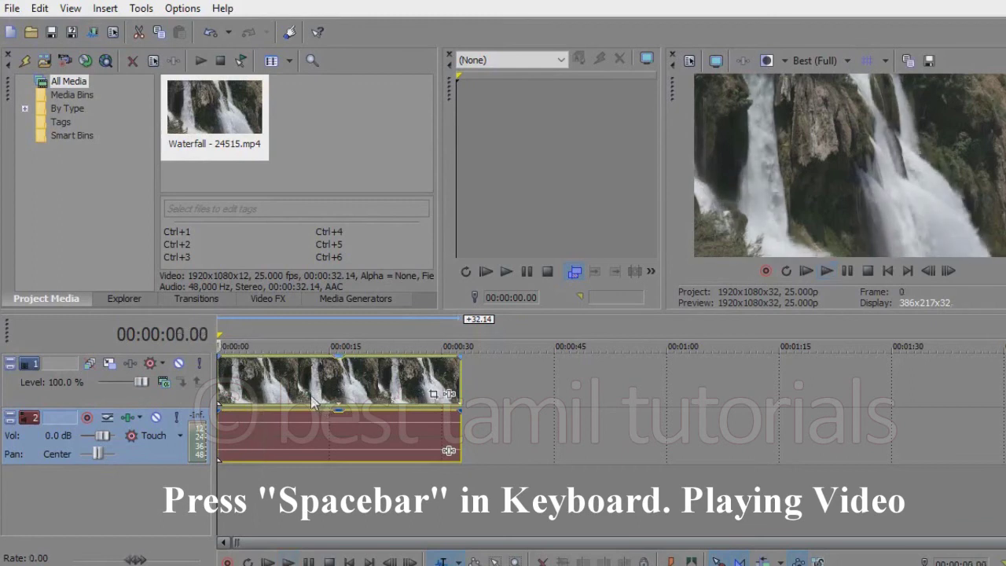
pyautogui.rightClick(131, 395)
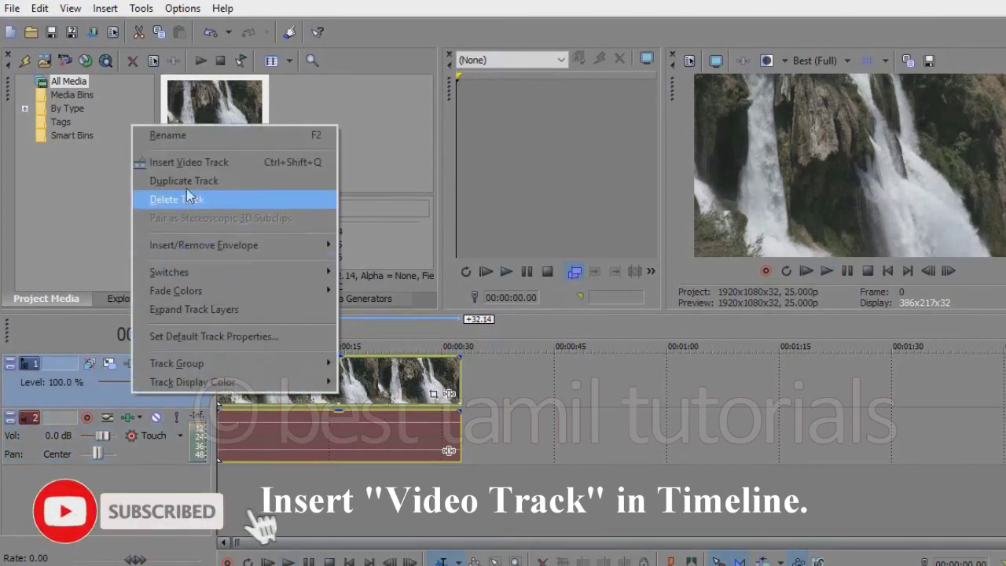
pyautogui.click(198, 163)
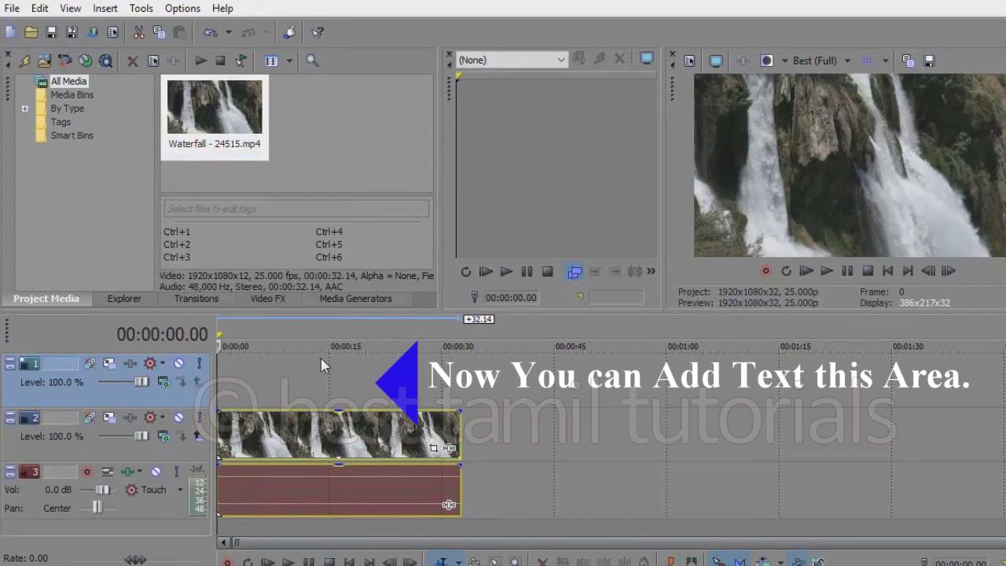
# Add the Default Text preset of the (Legacy) Text generator to the empty top track, about 3 seconds in
pyautogui.click(352, 306)
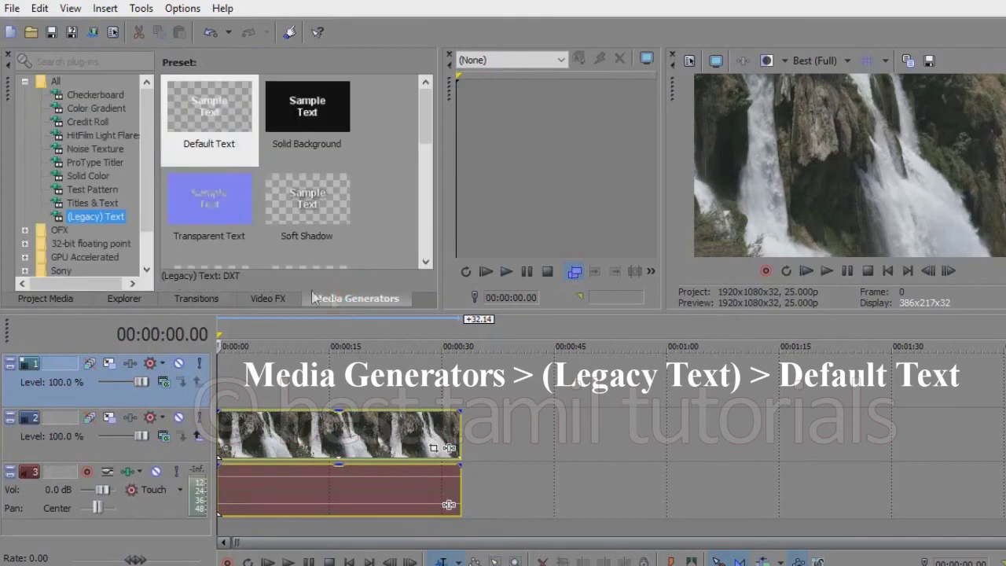
pyautogui.click(91, 204)
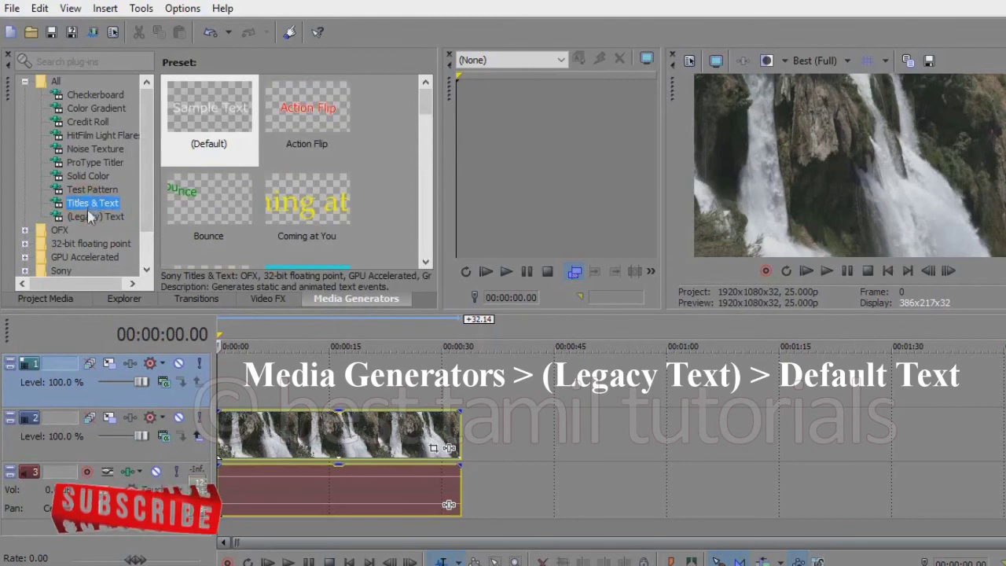
pyautogui.click(85, 218)
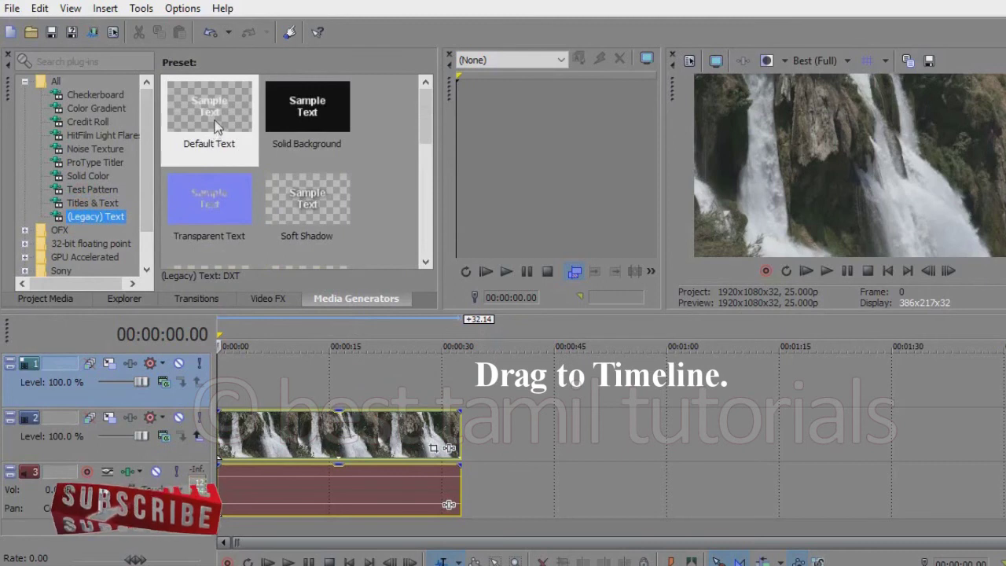
pyautogui.moveTo(218, 116); pyautogui.dragTo(224, 274)
pyautogui.moveTo(245, 362); pyautogui.dragTo(248, 370)
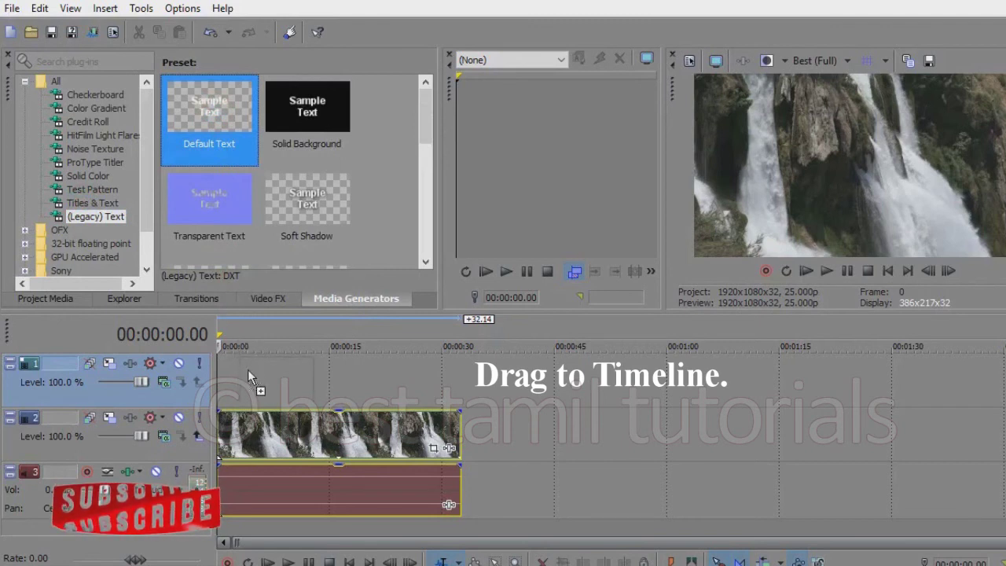
pyautogui.moveTo(247, 369); pyautogui.dragTo(248, 369)
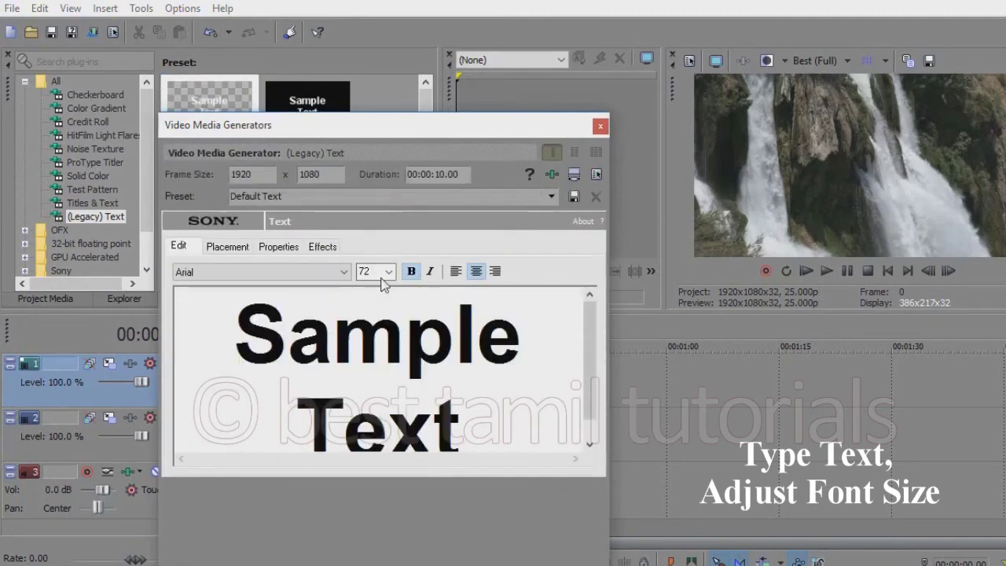
# Preview the title at 00:00:06.22 and replace its sample text with "Beautiful Waterfalls"
pyautogui.moveTo(421, 126); pyautogui.dragTo(583, 73)
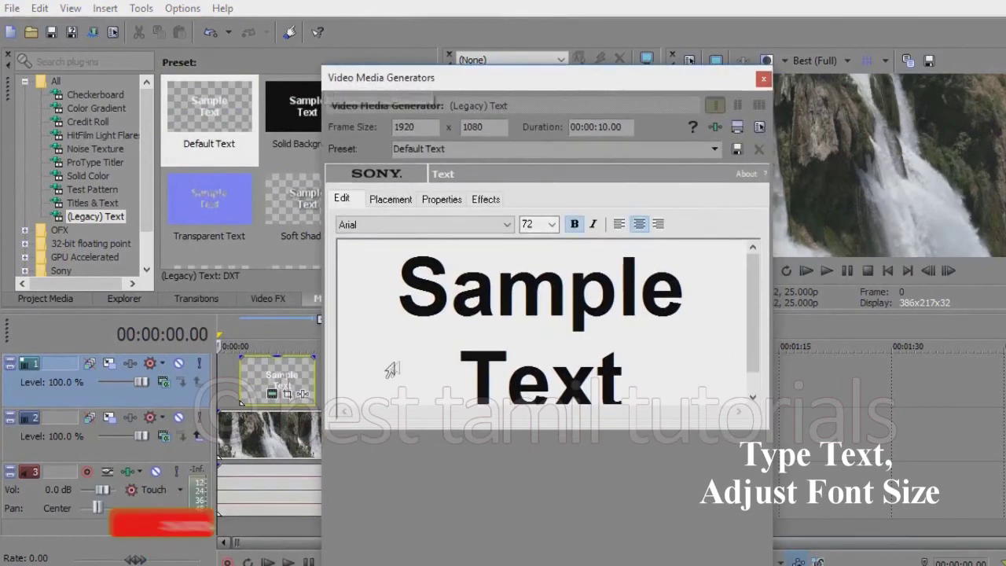
pyautogui.click(268, 368)
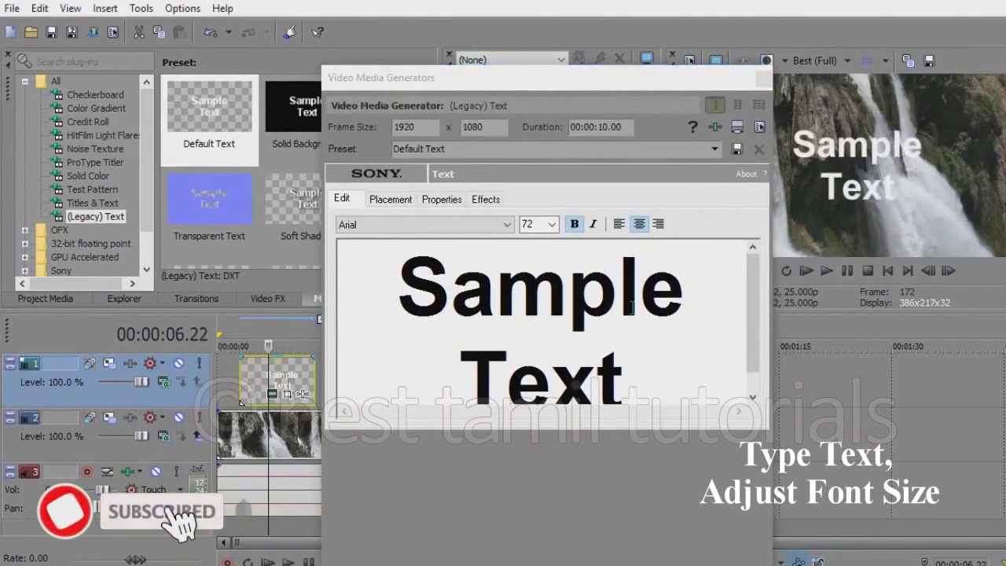
pyautogui.moveTo(621, 77); pyautogui.dragTo(603, 73)
pyautogui.click(560, 287)
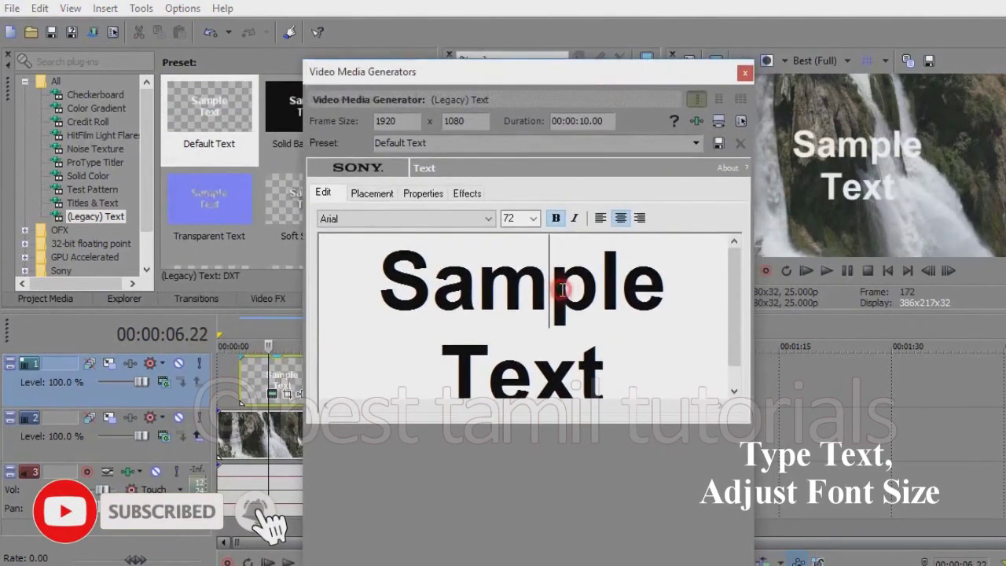
pyautogui.hotkey('ctrl', 'a')
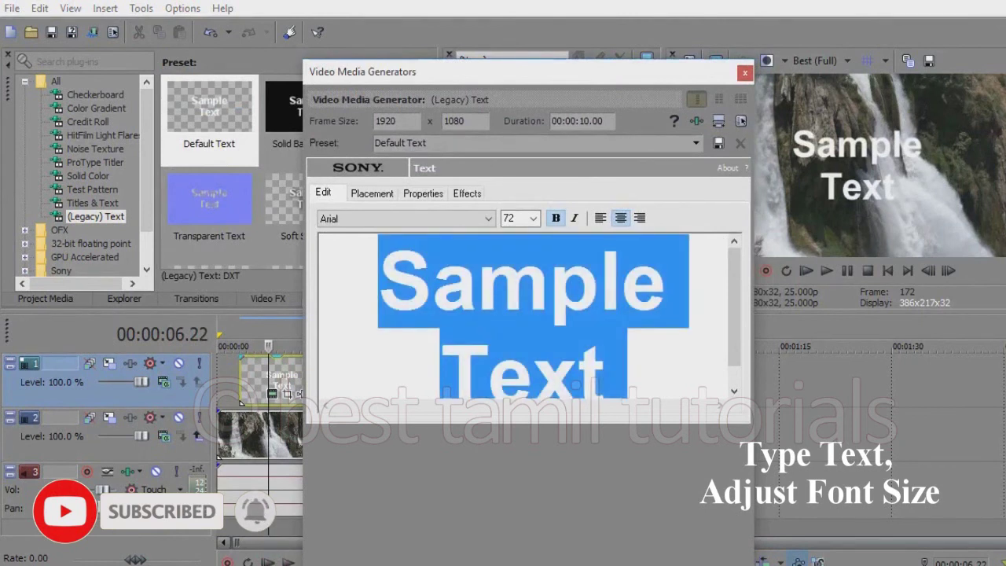
pyautogui.write('W')
pyautogui.press('BackSpace')
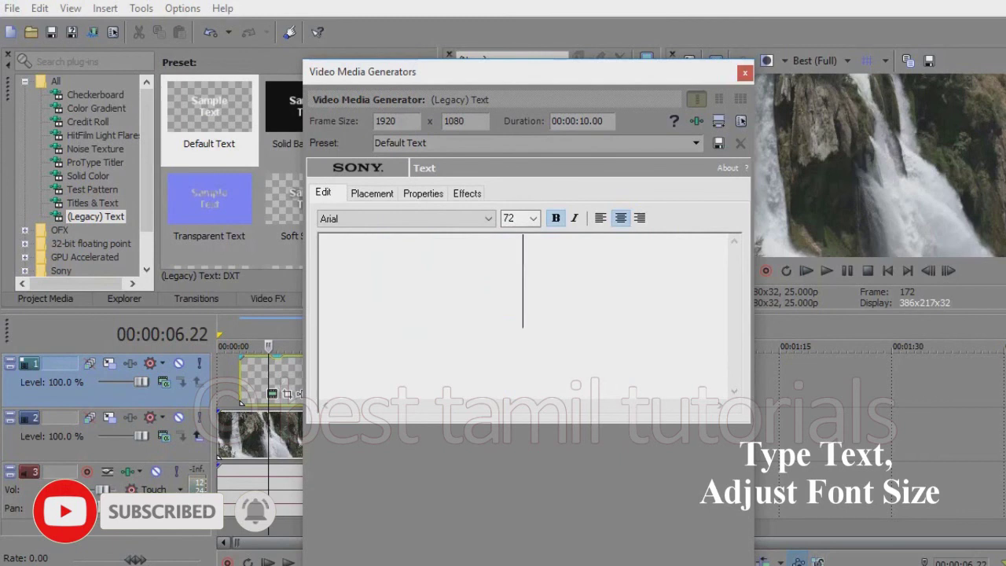
pyautogui.write('Bea')
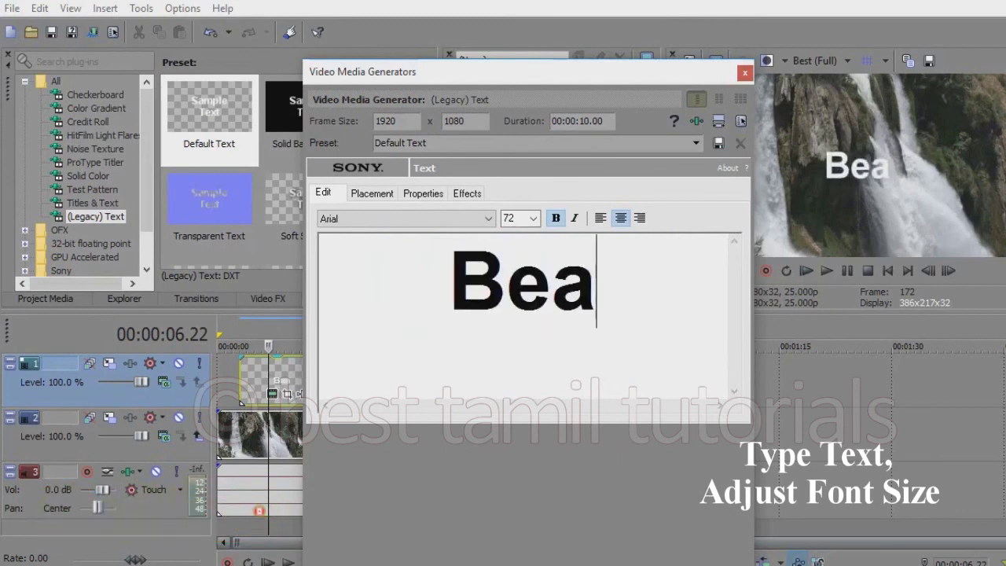
pyautogui.write('utiful Wa')
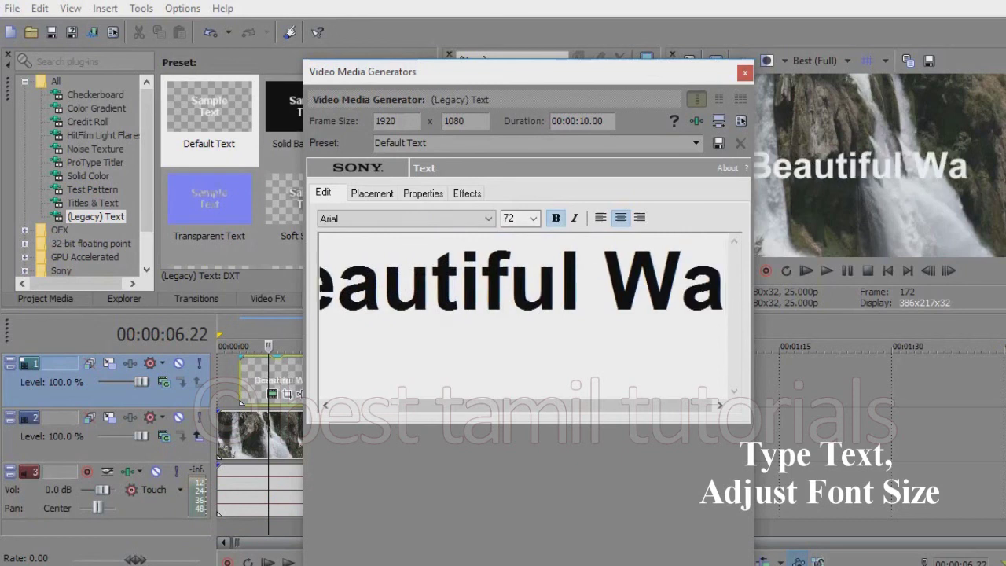
pyautogui.write('terfalls')
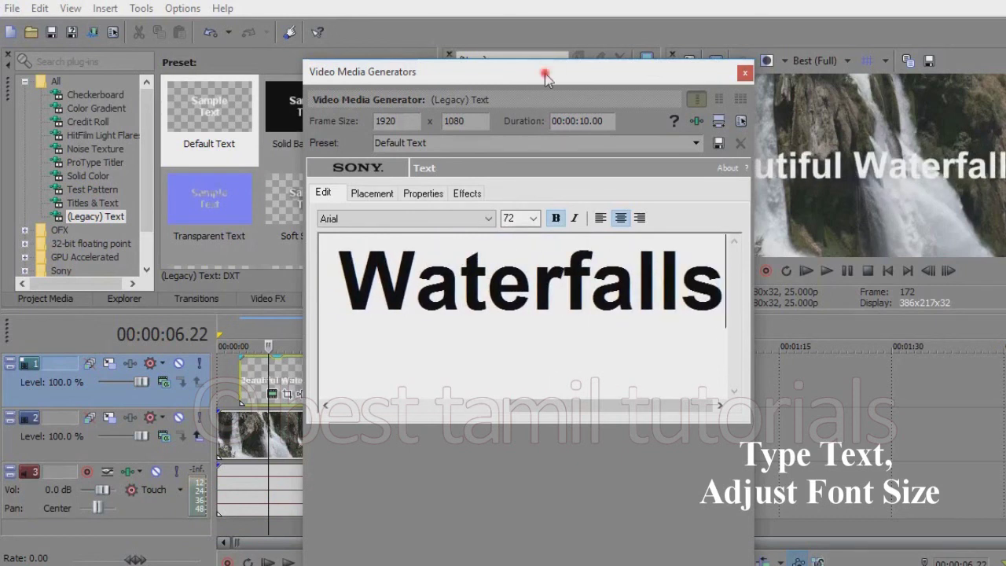
# Set the font size of the whole title text to 48
pyautogui.moveTo(546, 74); pyautogui.dragTo(463, 51)
pyautogui.click(481, 259)
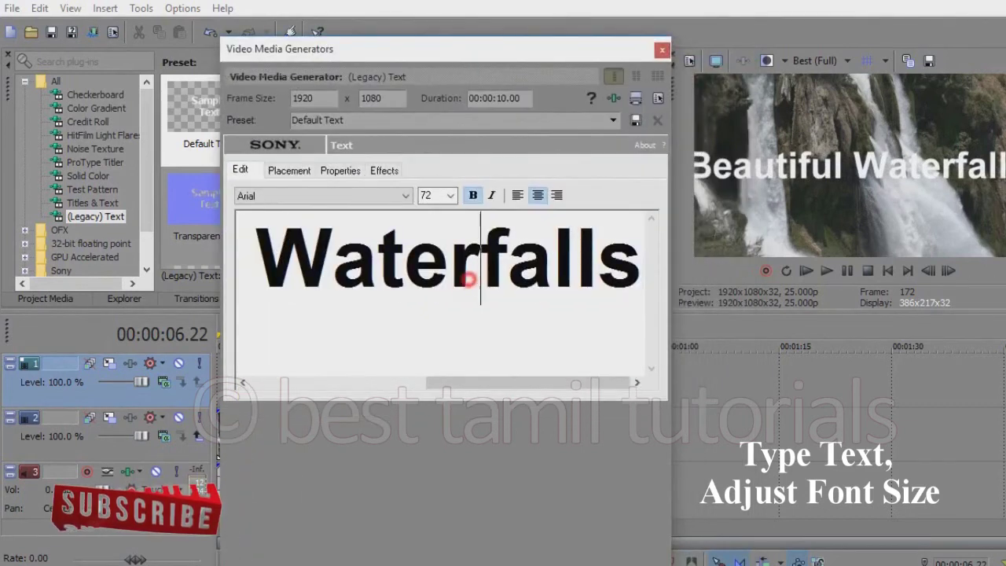
pyautogui.hotkey('ctrl', 'a')
pyautogui.click(451, 196)
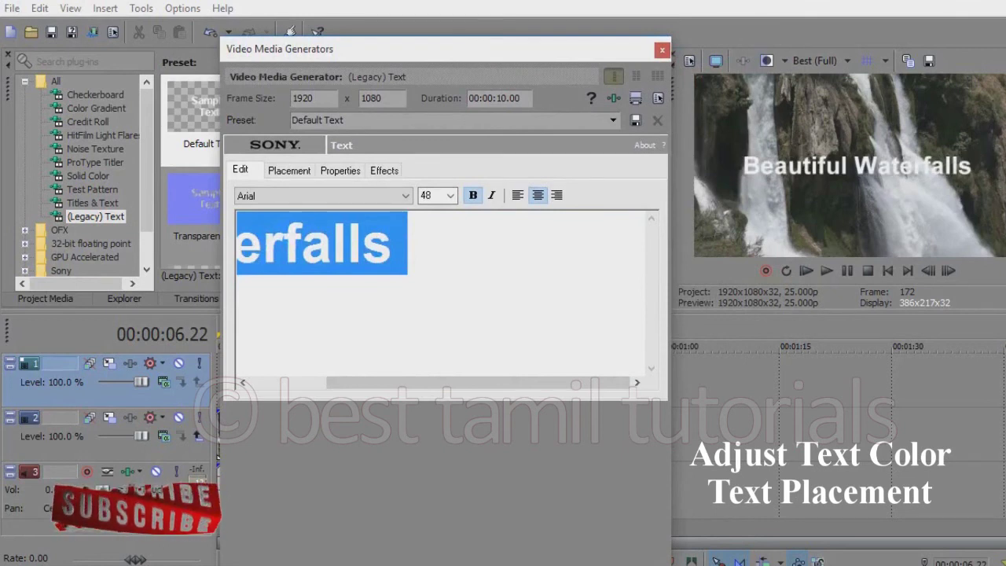
# Change the title's text color to green with R 30, G 188, B 0
pyautogui.click(305, 171)
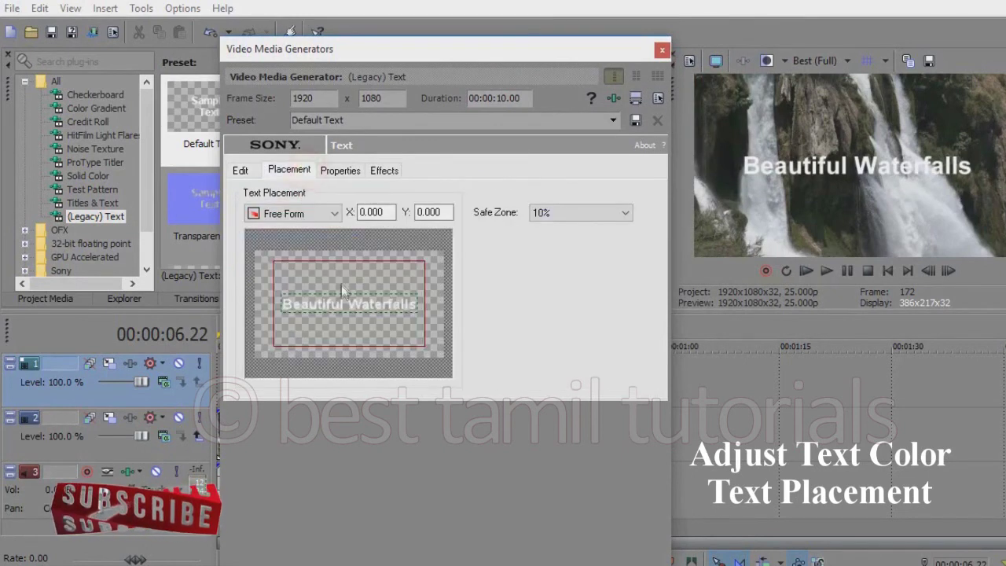
pyautogui.click(338, 173)
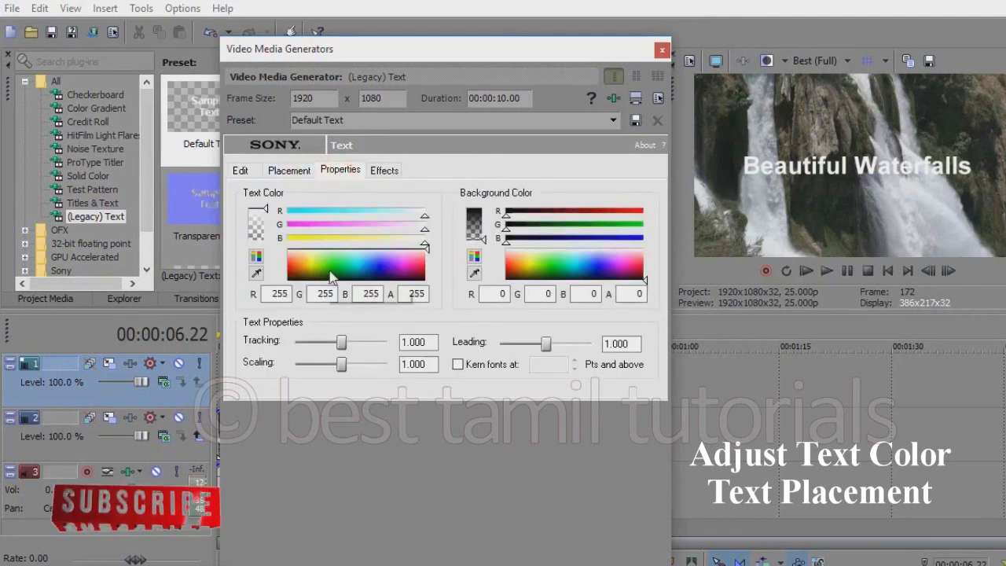
pyautogui.click(330, 271)
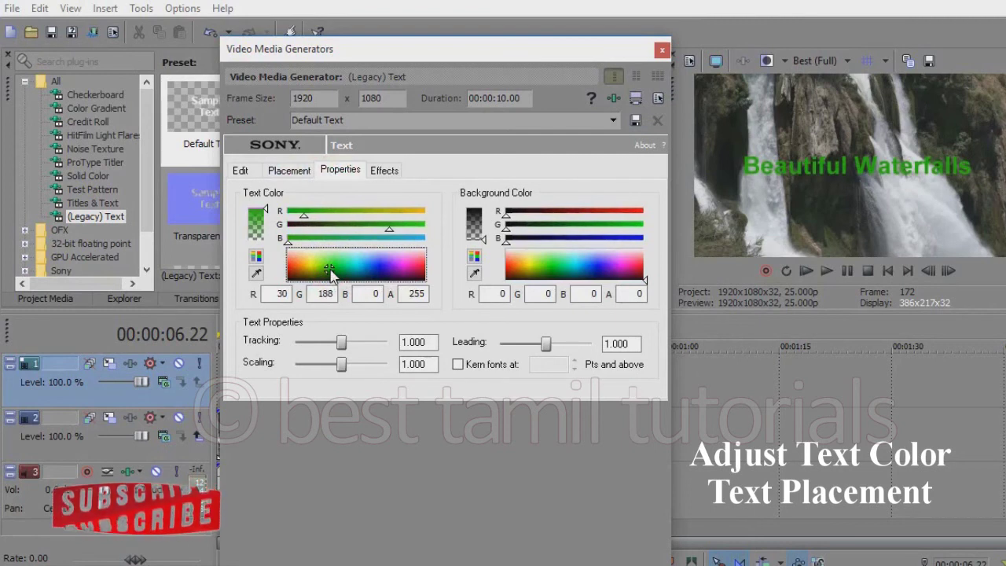
# Adjust the title's text properties to tracking 0.981, scaling 1.054 and leading 0.796
pyautogui.moveTo(341, 342)
pyautogui.mouseDown()
pyautogui.moveTo(359, 351)
pyautogui.moveTo(343, 354)
pyautogui.mouseUp()
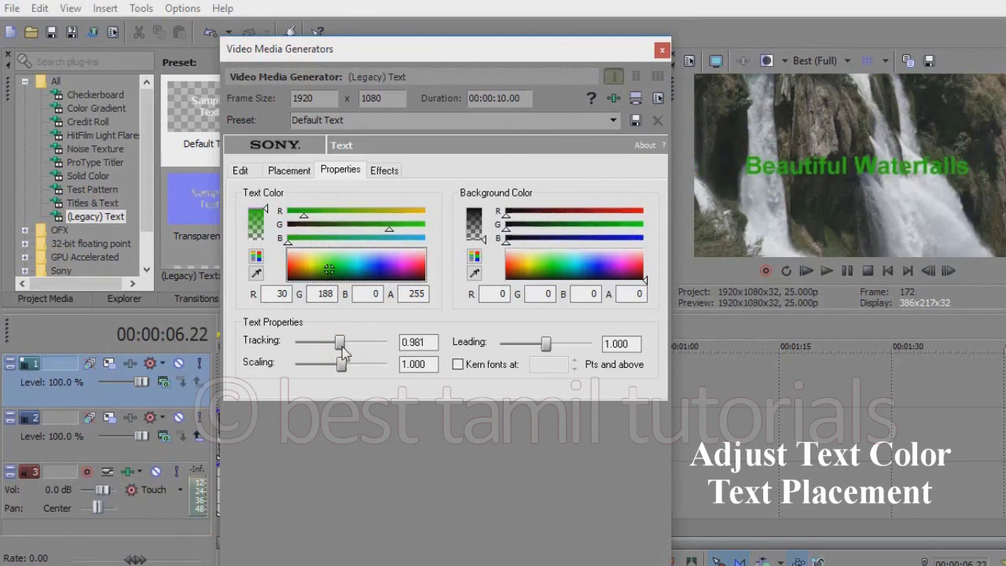
pyautogui.moveTo(340, 367); pyautogui.dragTo(343, 368)
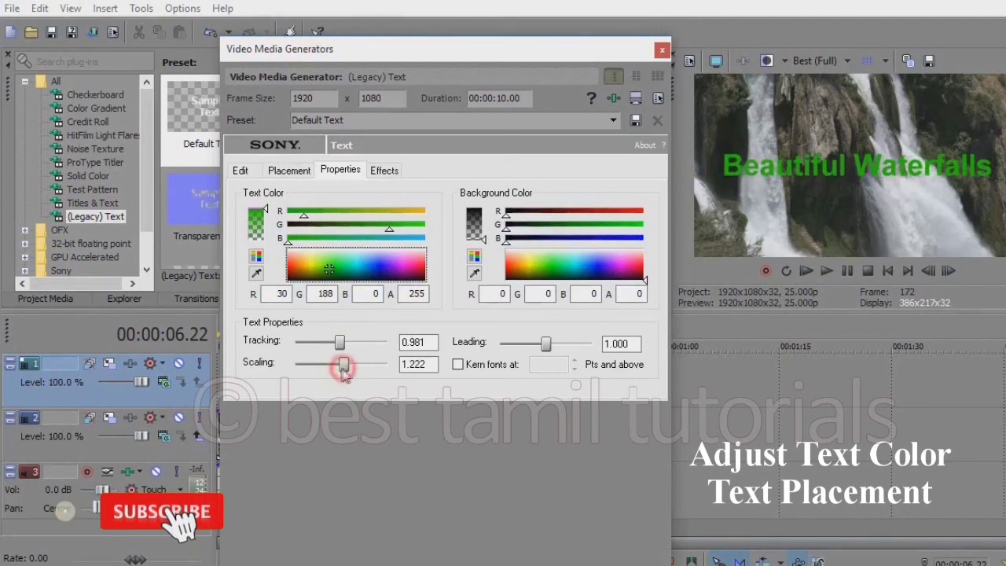
pyautogui.moveTo(343, 369); pyautogui.dragTo(341, 366)
pyautogui.moveTo(543, 348)
pyautogui.mouseDown()
pyautogui.moveTo(520, 345)
pyautogui.moveTo(538, 350)
pyautogui.mouseUp()
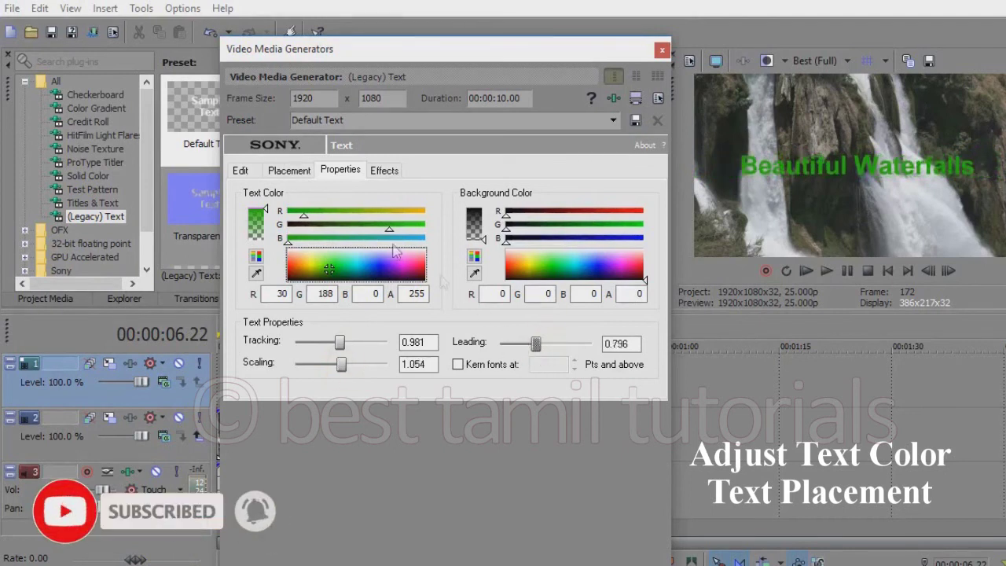
# Give the title a black outline with feather 0.000 and width 0.118
pyautogui.click(381, 173)
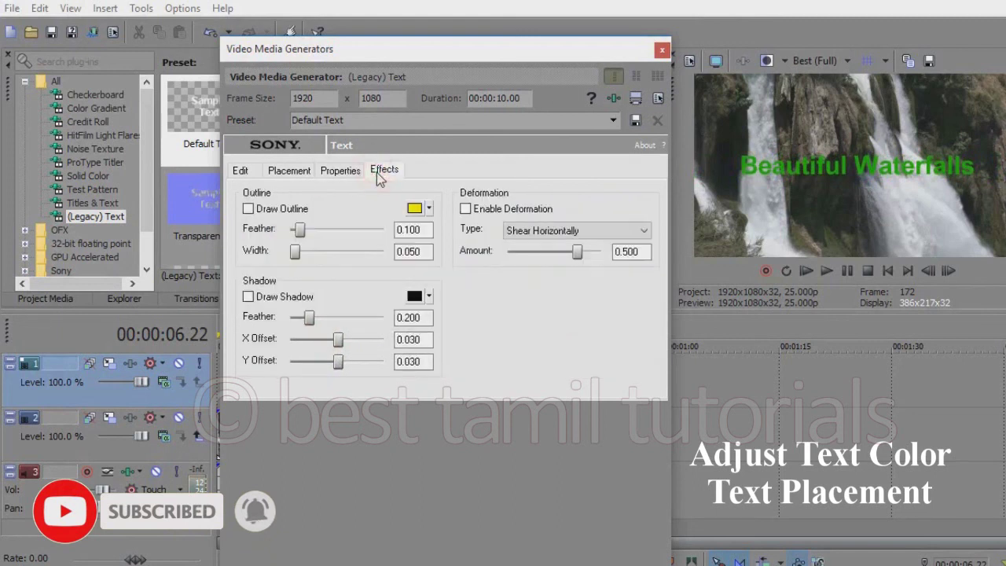
pyautogui.click(297, 216)
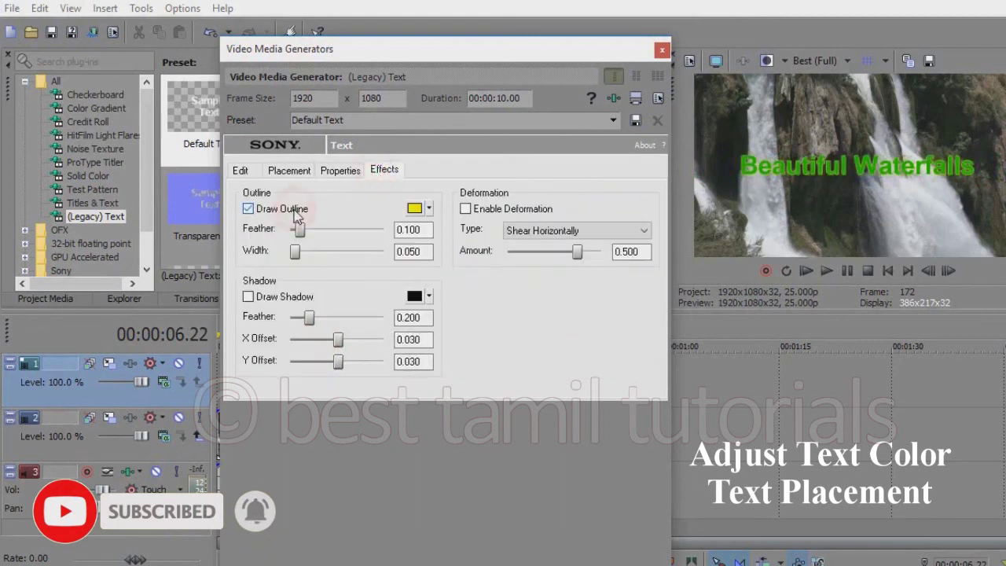
pyautogui.click(428, 209)
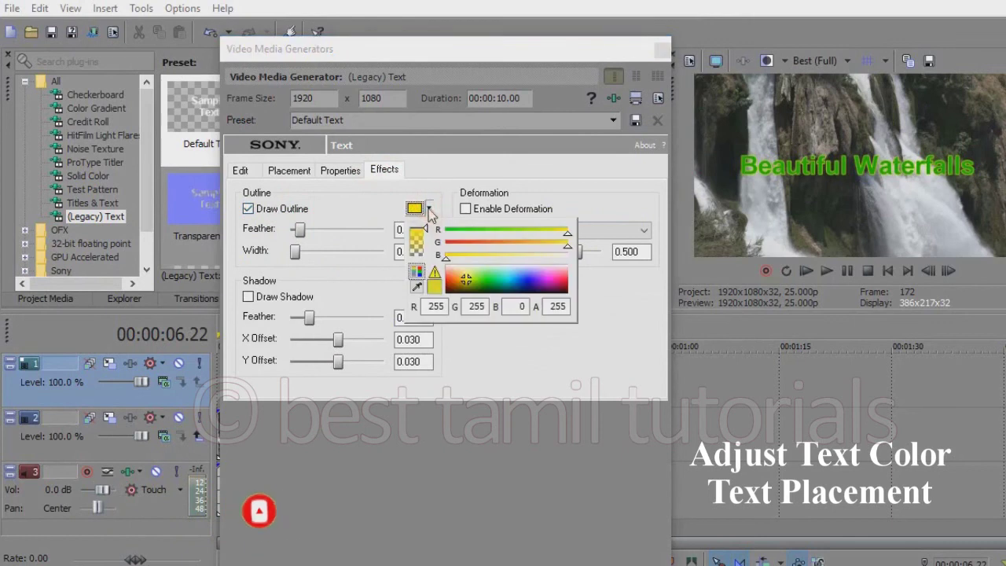
pyautogui.click(447, 291)
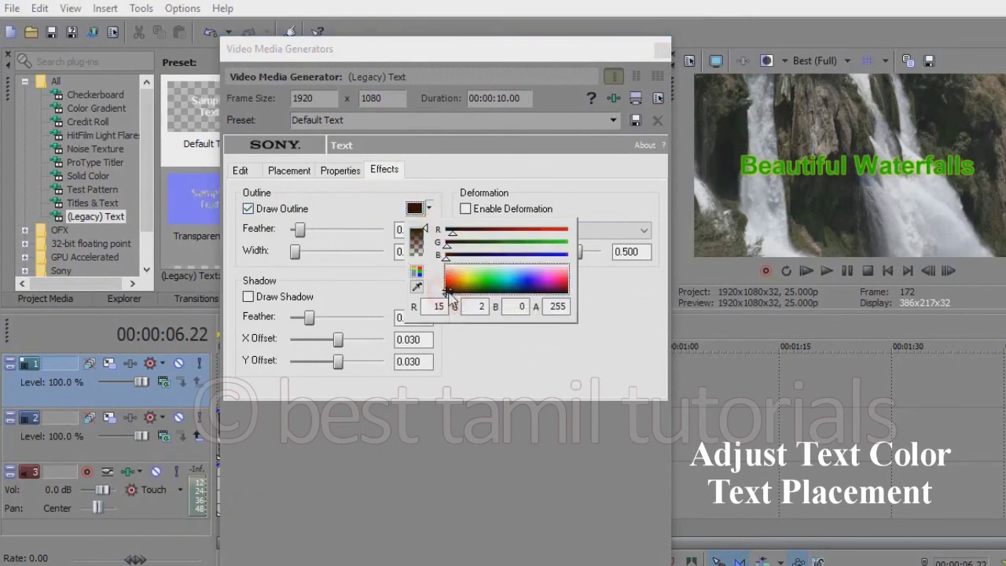
pyautogui.click(460, 163)
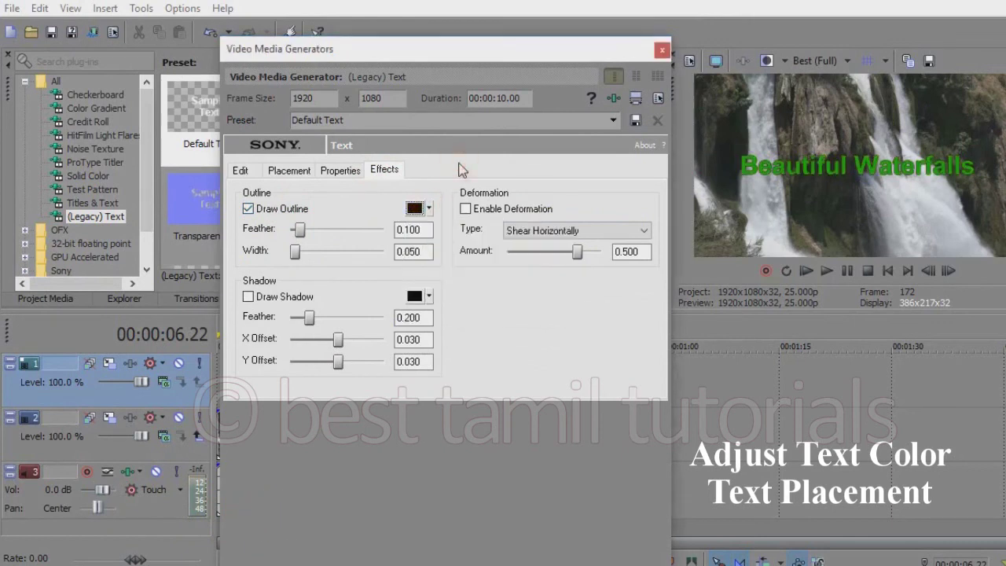
pyautogui.moveTo(301, 233); pyautogui.dragTo(276, 238)
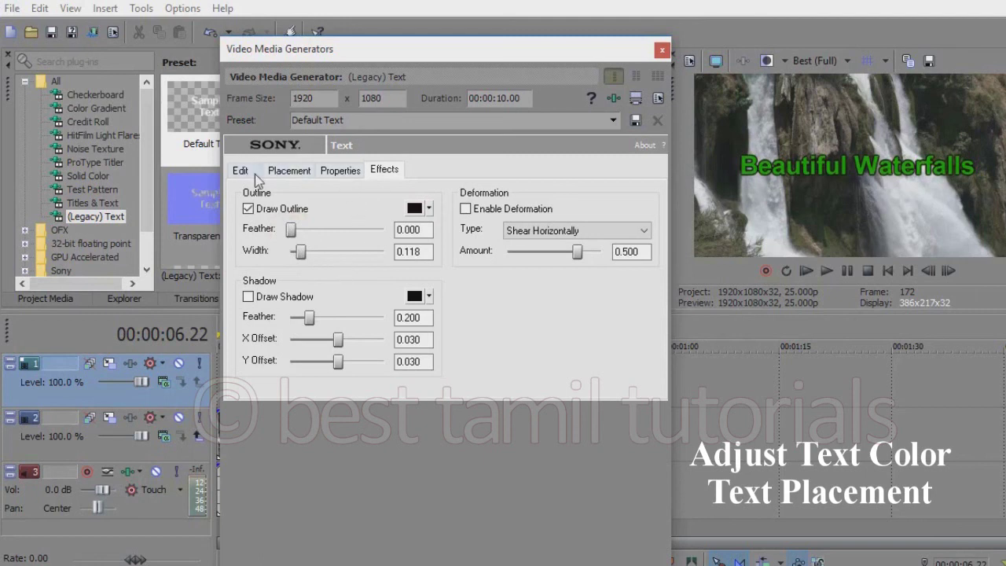
# Place the title at the bottom of the frame at about X -0.018, Y 0.828, and close the text generator settings
pyautogui.click(288, 171)
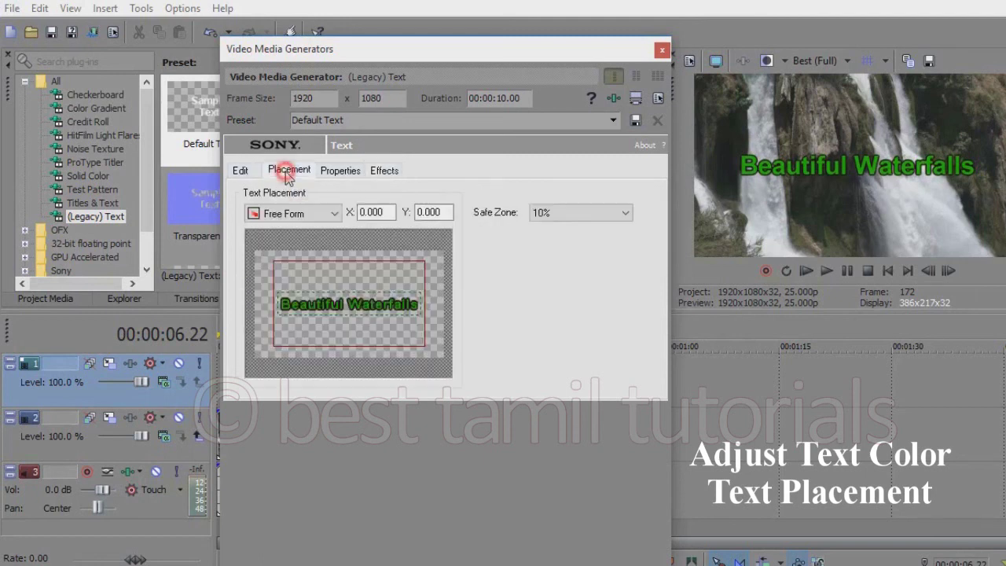
pyautogui.moveTo(350, 304); pyautogui.dragTo(348, 352)
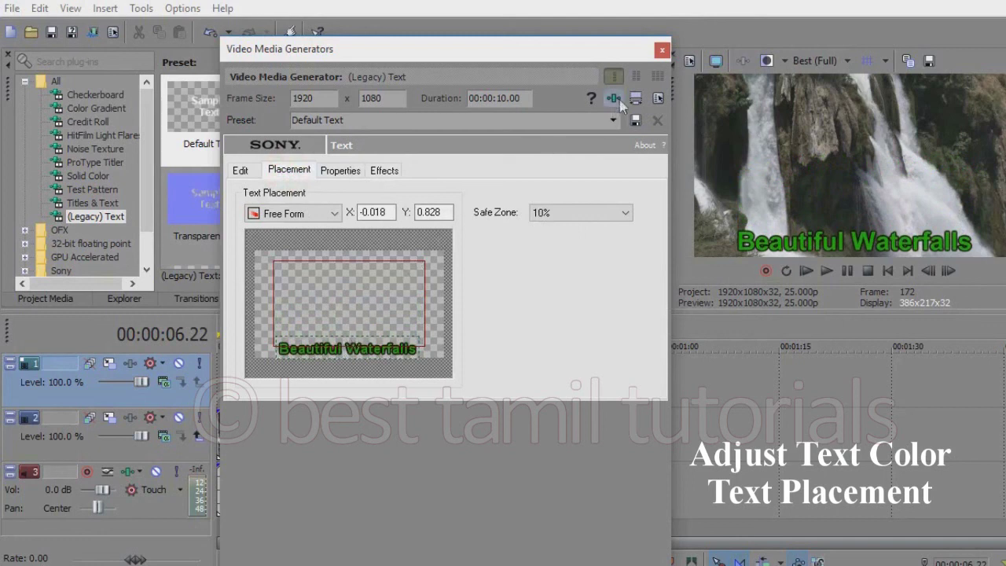
pyautogui.click(662, 52)
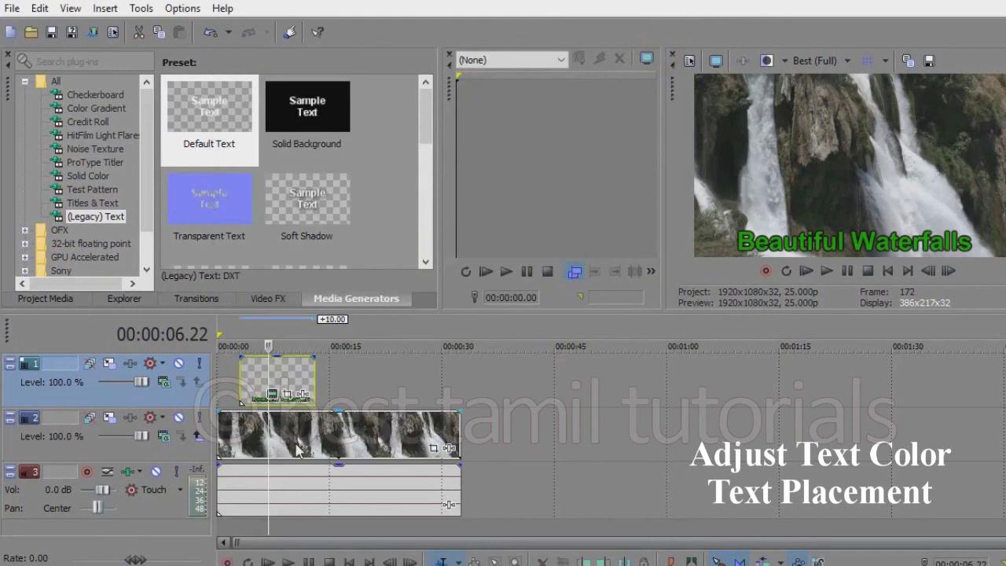
# Stretch the title to the waterfall clip's full length and, at the start of its Pan/Crop, shift the frame horizontally to X Center -719.3
pyautogui.moveTo(289, 384); pyautogui.dragTo(454, 388)
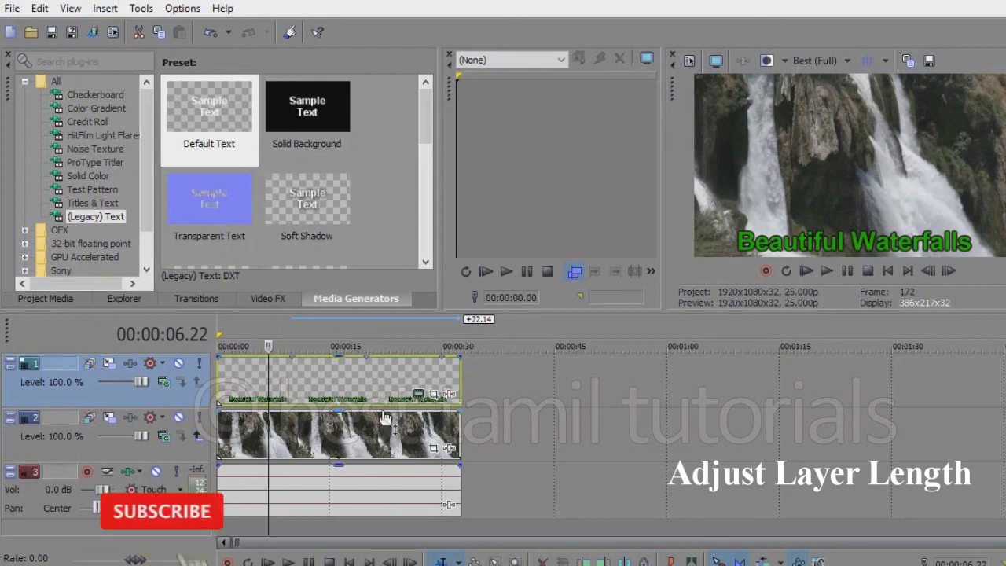
pyautogui.click(433, 395)
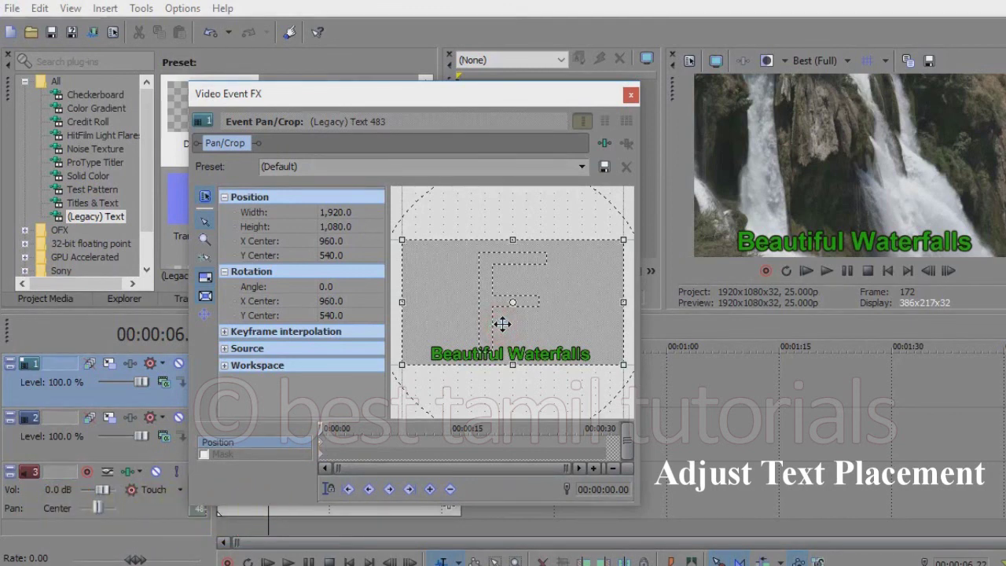
pyautogui.press('Left')
pyautogui.press('Left')
pyautogui.press('Left')
pyautogui.press('Left')
pyautogui.press('Left')
pyautogui.press('Left')
pyautogui.press('Left')
pyautogui.press('Left')
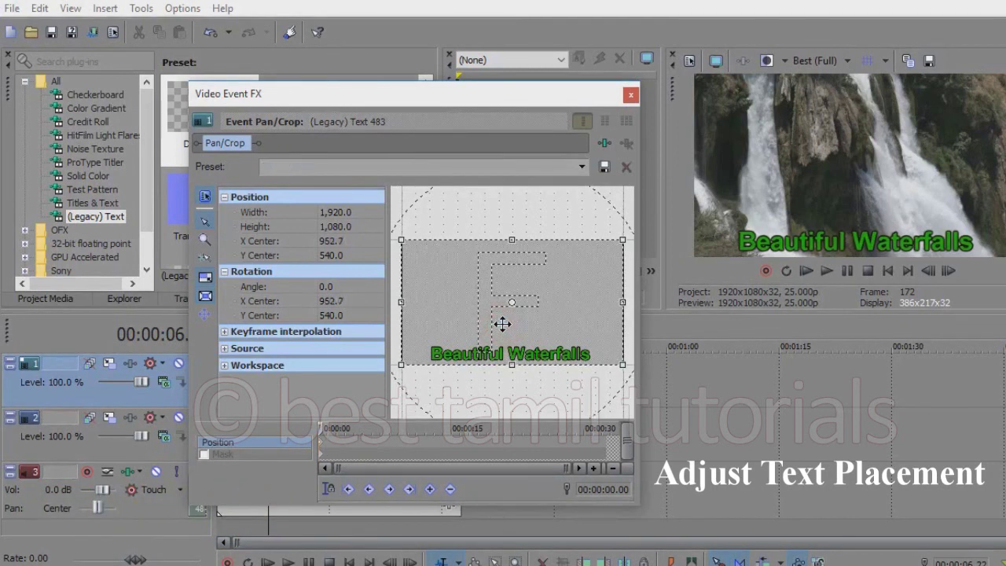
pyautogui.press('Left')
pyautogui.press('Left')
pyautogui.press('Left')
pyautogui.press('Left')
pyautogui.press('Left')
pyautogui.press('Left')
pyautogui.press('Left')
pyautogui.press('Left')
pyautogui.press('Left')
pyautogui.press('Left')
pyautogui.press('Left')
pyautogui.press('Left')
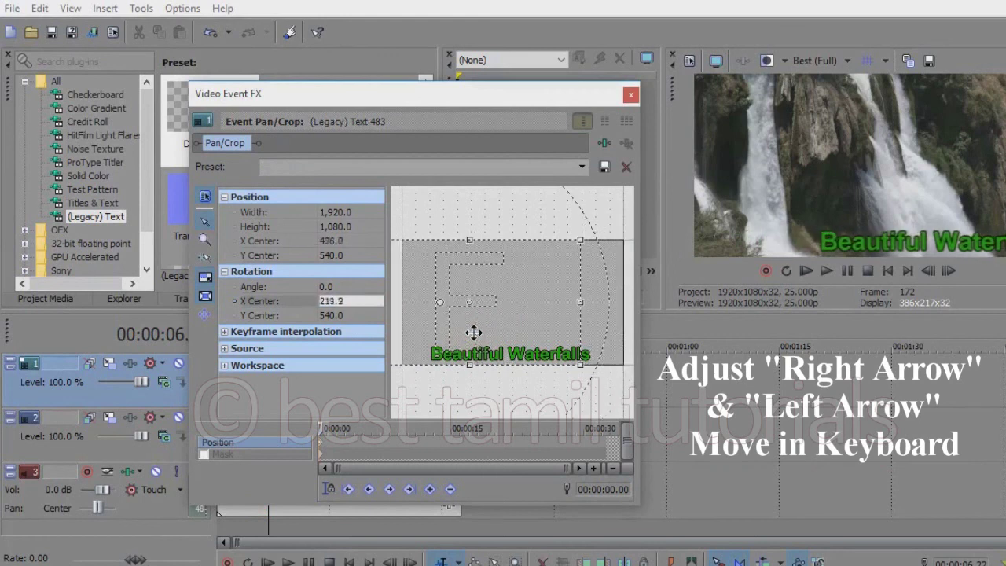
pyautogui.press('Left')
pyautogui.press('Left')
pyautogui.press('Left')
pyautogui.press('Left')
pyautogui.press('Left')
pyautogui.press('Left')
pyautogui.press('Left')
pyautogui.press('Left')
pyautogui.press('Left')
pyautogui.press('Left')
pyautogui.press('Left')
pyautogui.press('Left')
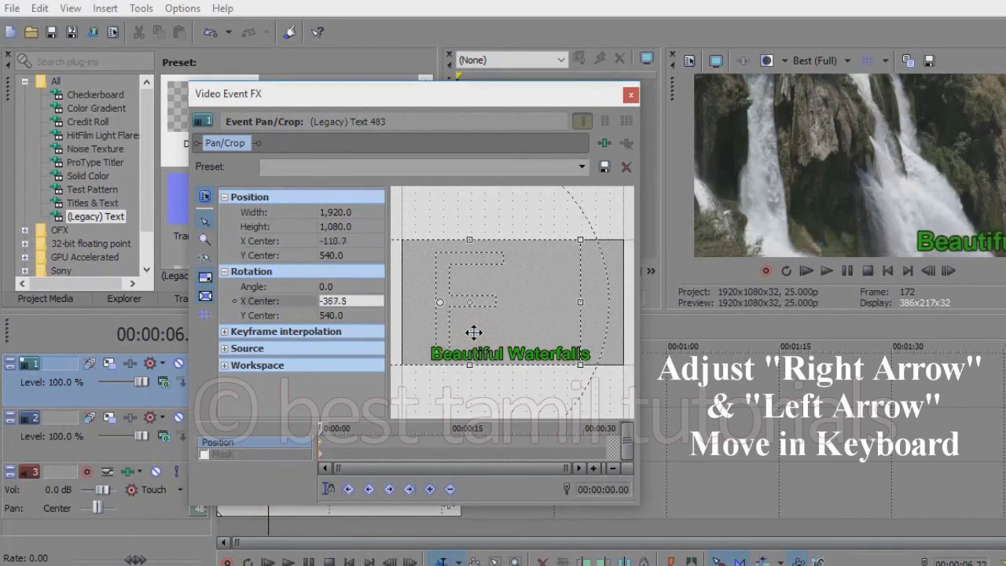
pyautogui.press('Left')
pyautogui.press('Left')
pyautogui.press('Left')
pyautogui.press('Left')
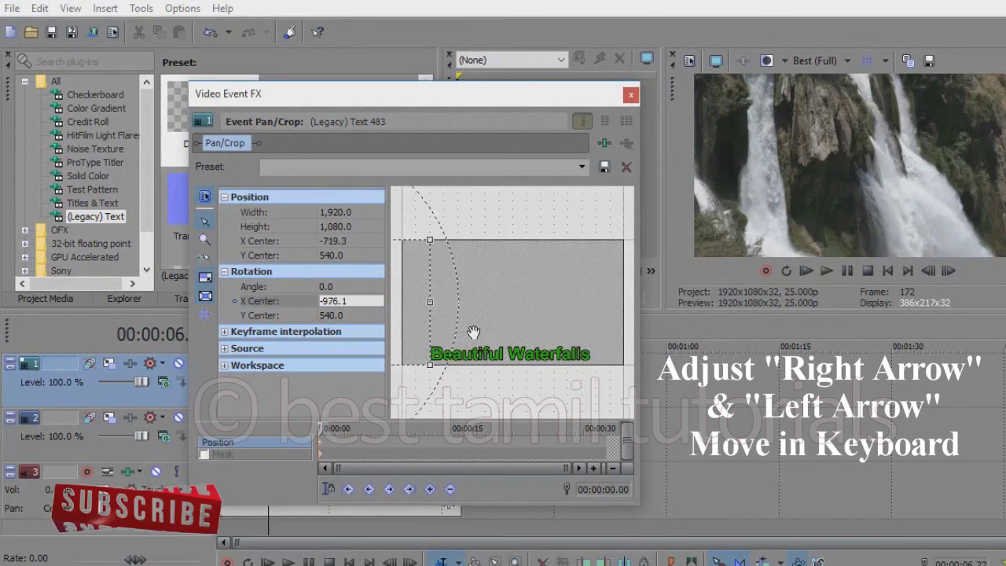
# Add a Pan/Crop position keyframe at 00:00:31.22 with the frame shifted to X Center 2,639.3, and close the effect window
pyautogui.click(600, 443)
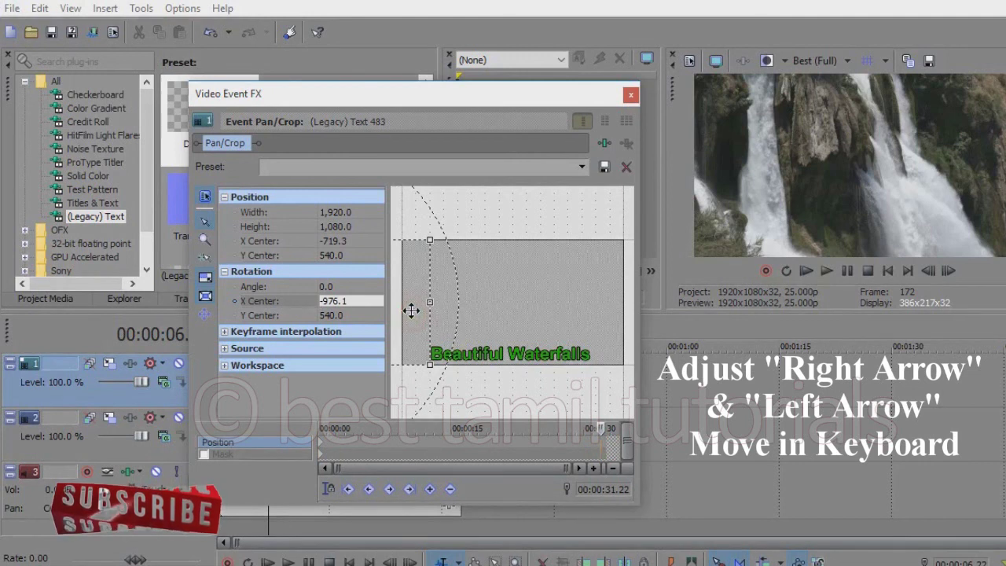
pyautogui.press('Right')
pyautogui.press('Right')
pyautogui.press('Right')
pyautogui.press('Right')
pyautogui.press('Right')
pyautogui.press('Right')
pyautogui.press('Right')
pyautogui.press('Right')
pyautogui.press('Right')
pyautogui.press('Right')
pyautogui.press('Right')
pyautogui.press('Right')
pyautogui.press('Right')
pyautogui.press('Right')
pyautogui.press('Right')
pyautogui.press('Right')
pyautogui.press('Right')
pyautogui.press('Right')
pyautogui.press('Right')
pyautogui.press('Right')
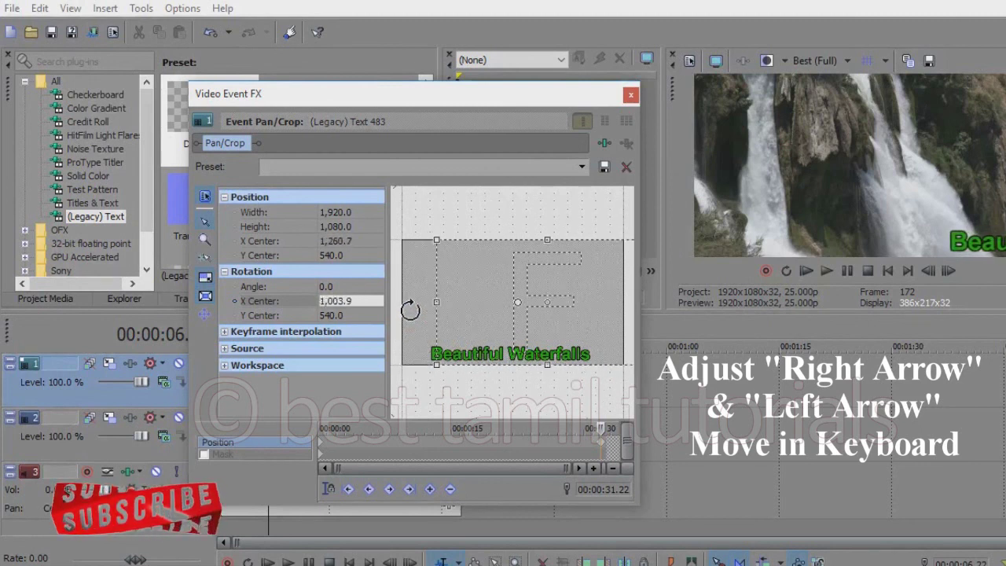
pyautogui.press('Right')
pyautogui.press('Right')
pyautogui.press('Right')
pyautogui.press('Right')
pyautogui.press('Right')
pyautogui.press('Right')
pyautogui.press('Right')
pyautogui.press('Right')
pyautogui.press('Right')
pyautogui.press('Right')
pyautogui.press('Right')
pyautogui.press('Right')
pyautogui.press('Right')
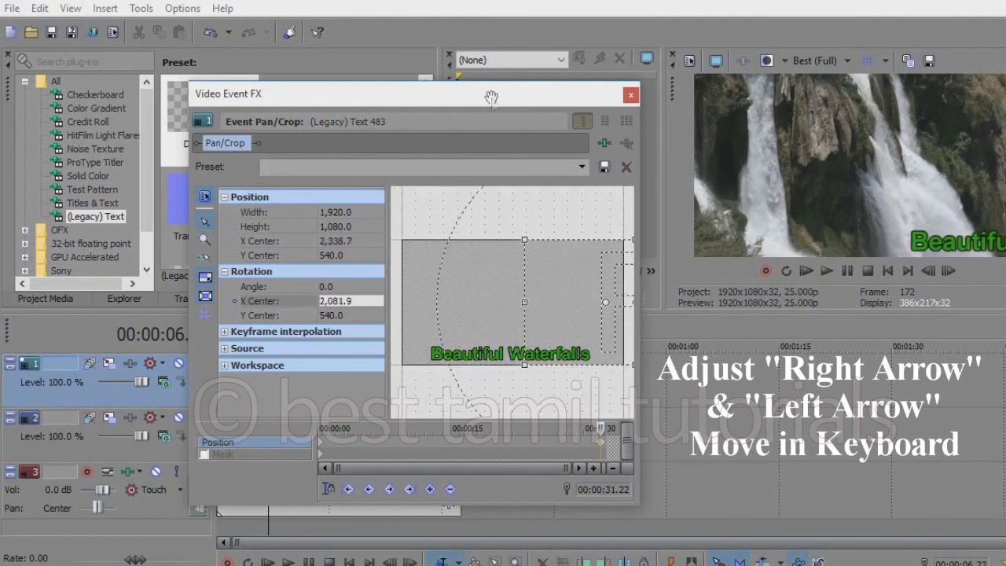
pyautogui.press('Right')
pyautogui.press('Right')
pyautogui.press('Right')
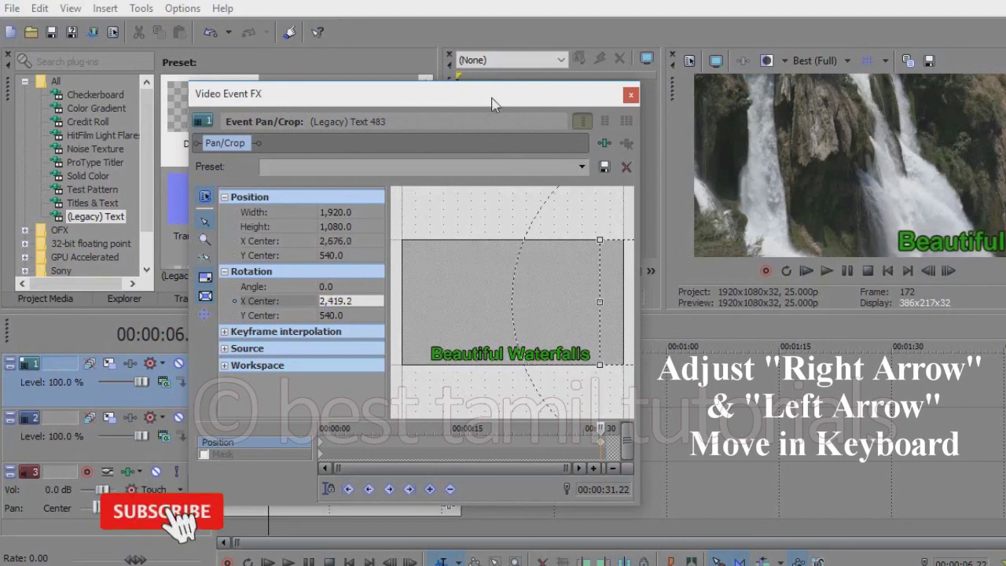
pyautogui.moveTo(573, 299); pyautogui.dragTo(589, 322)
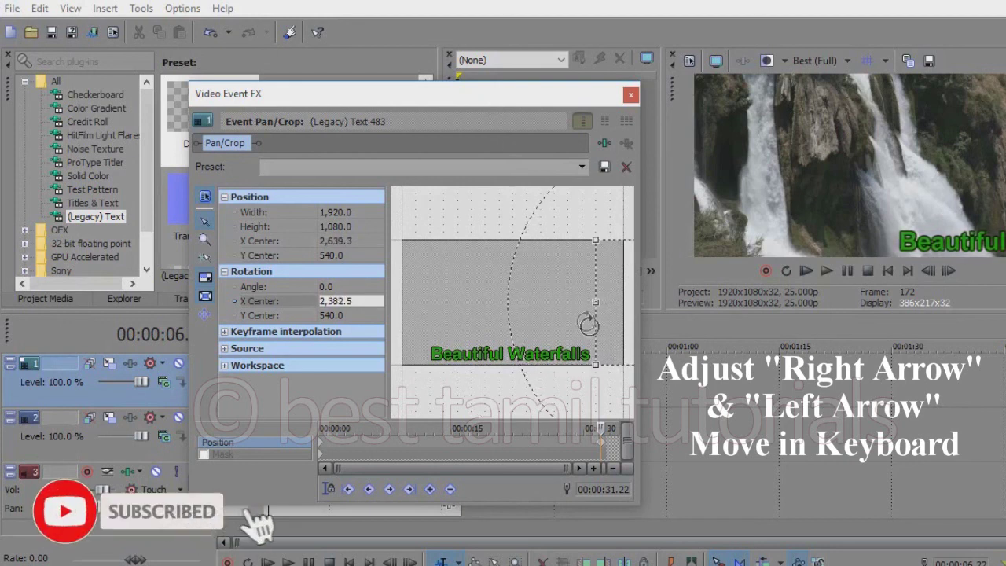
pyautogui.moveTo(519, 102); pyautogui.dragTo(562, 102)
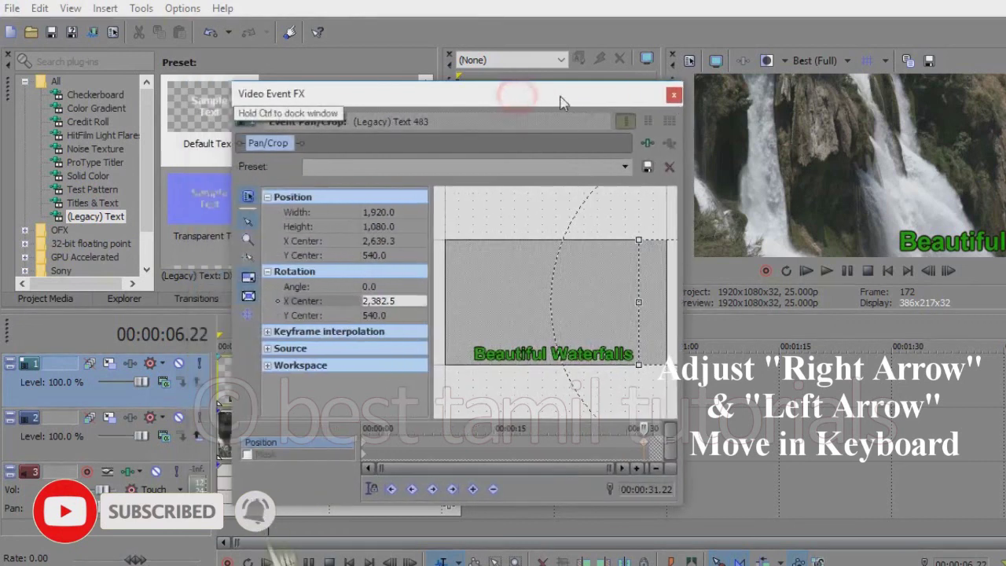
pyautogui.click(674, 95)
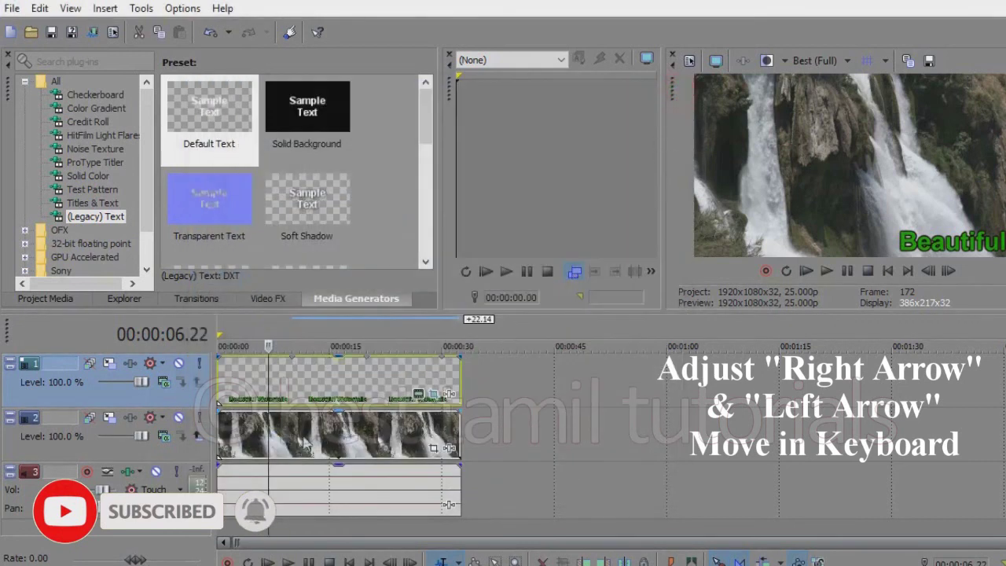
# Play the timeline from the start to check the scrolling title animation, and stop playback
pyautogui.click(223, 433)
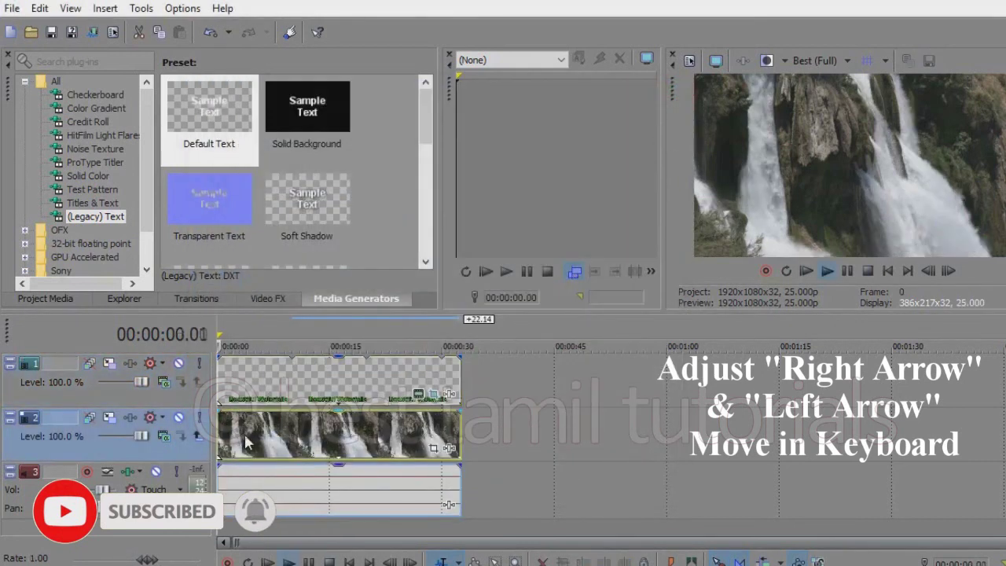
pyautogui.press('space')
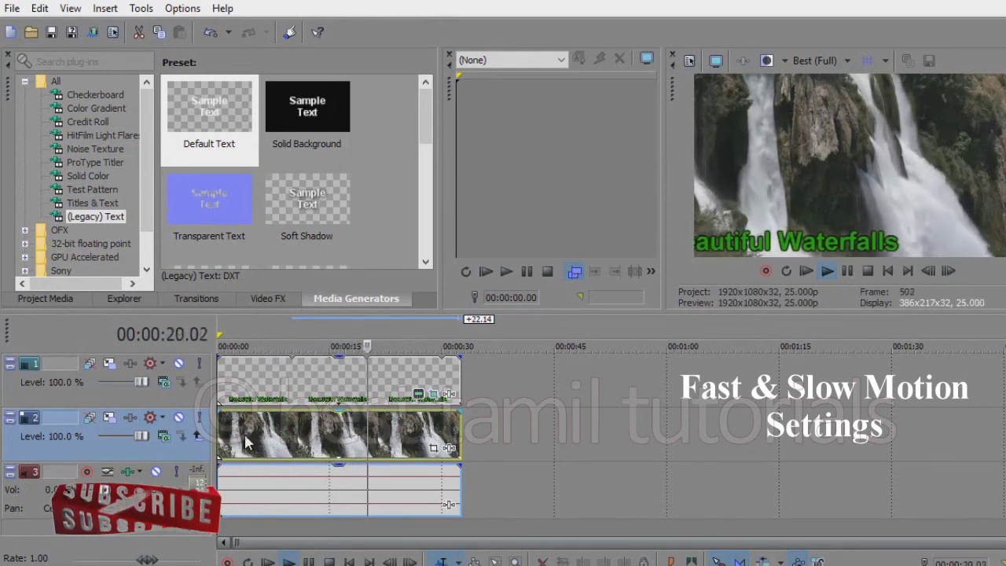
pyautogui.click(353, 384)
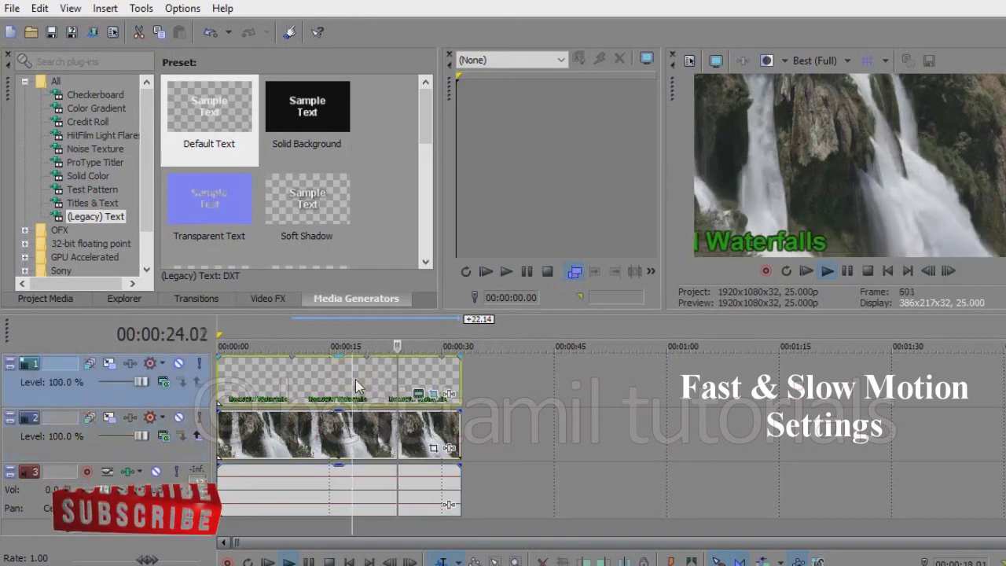
pyautogui.press('space')
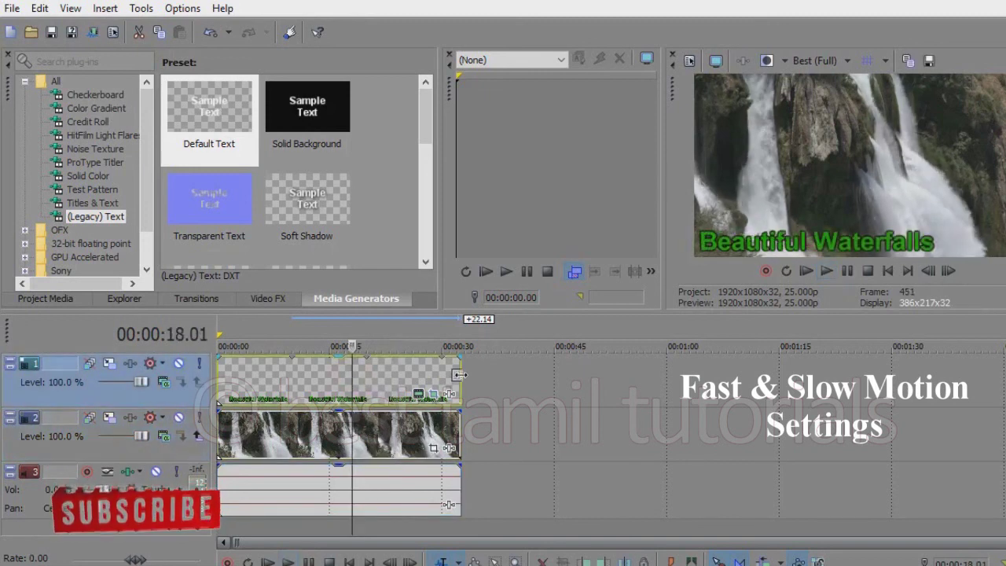
# Shorten the title to about 00:00:08.13 and place its final Pan/Crop keyframe at 00:00:08.04 for faster motion
pyautogui.moveTo(459, 375); pyautogui.dragTo(280, 381)
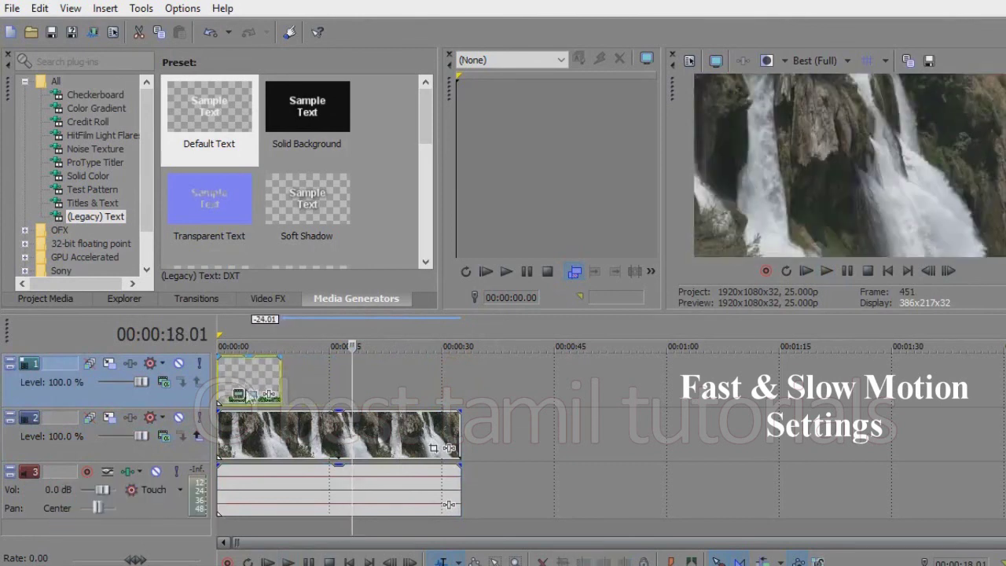
pyautogui.click(239, 394)
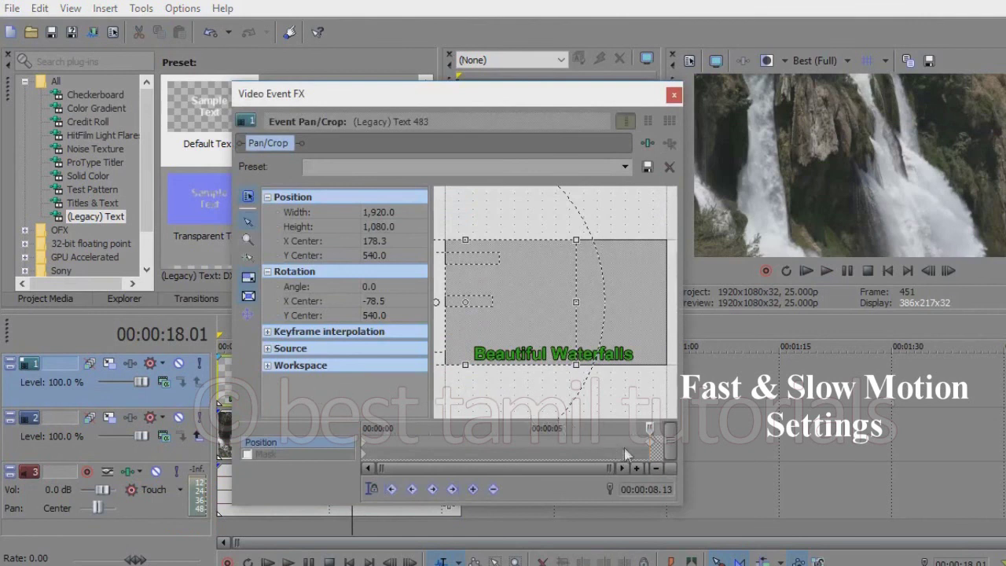
pyautogui.click(653, 446)
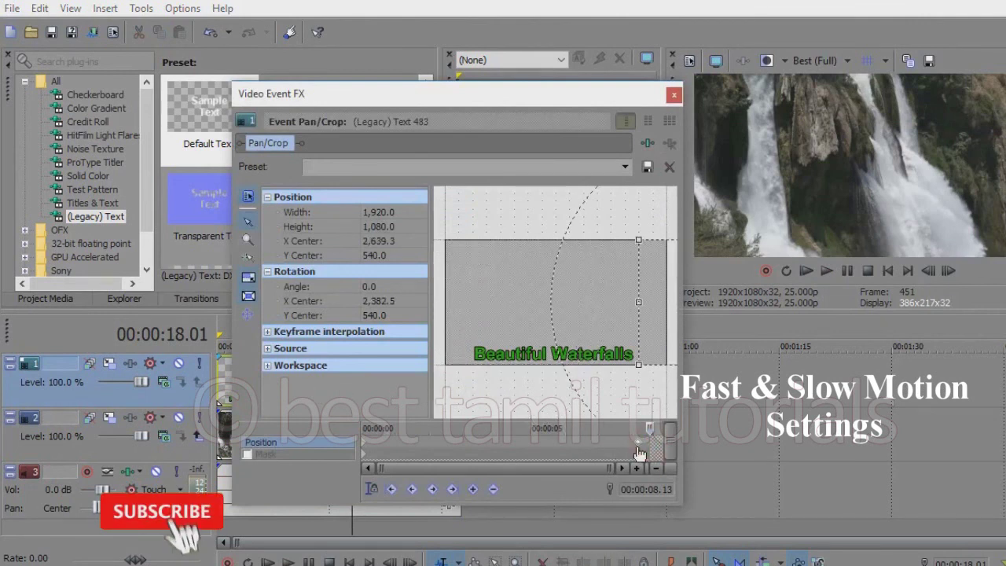
pyautogui.click(638, 446)
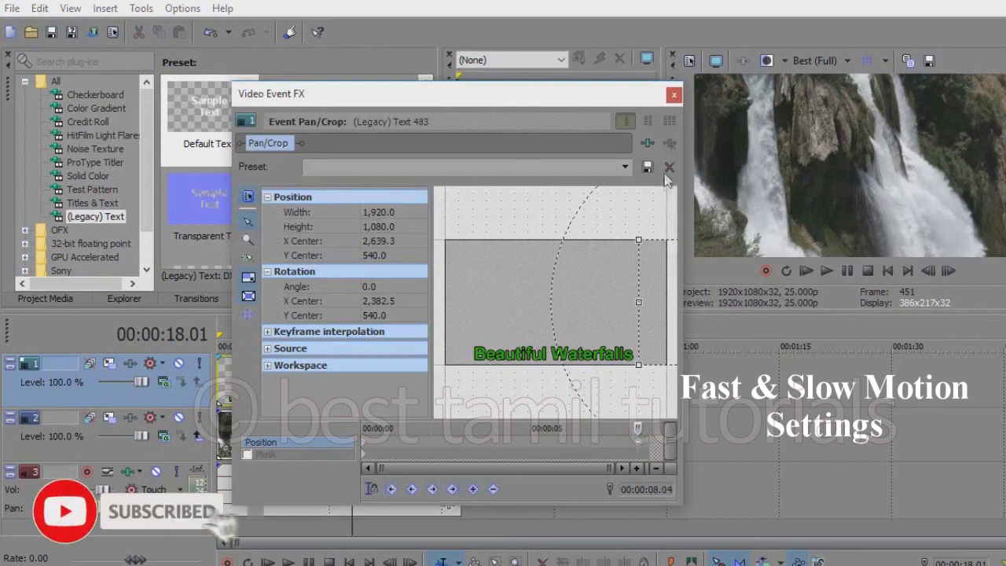
pyautogui.click(672, 101)
# Play the shortened title from the start of the timeline to check its faster scroll speed
pyautogui.click(224, 433)
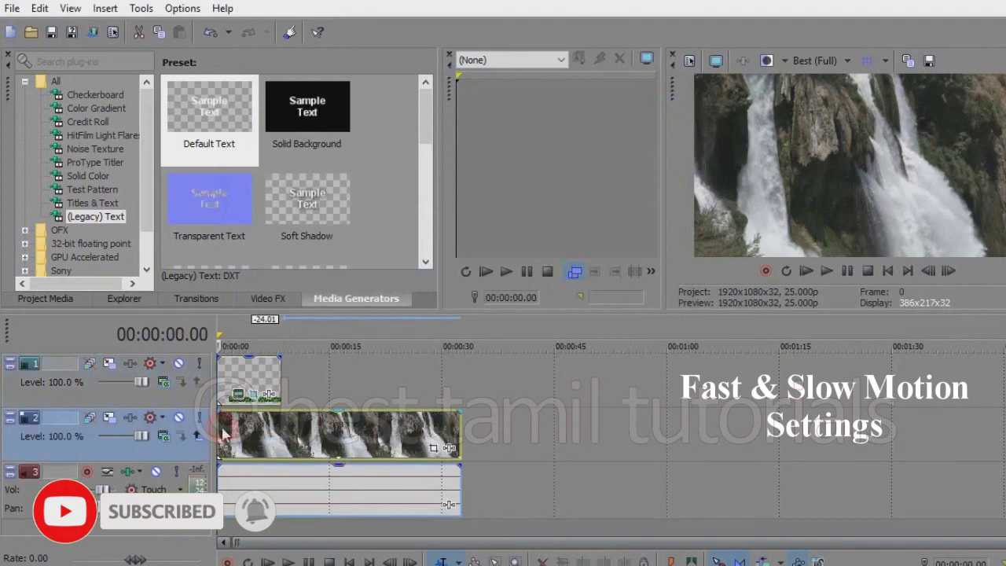
pyautogui.press('space')
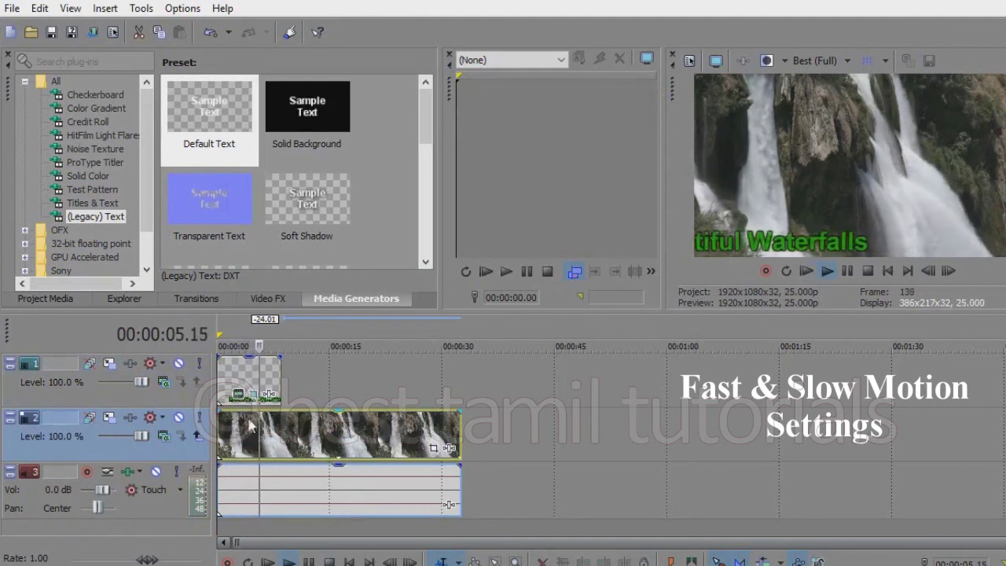
pyautogui.scroll(6, 251, 426)
pyautogui.press('space')
# Shorten the title to about 00:00:02.24 with its final Pan/Crop keyframe at the new end, and preview the motion
pyautogui.moveTo(416, 379); pyautogui.dragTo(287, 382)
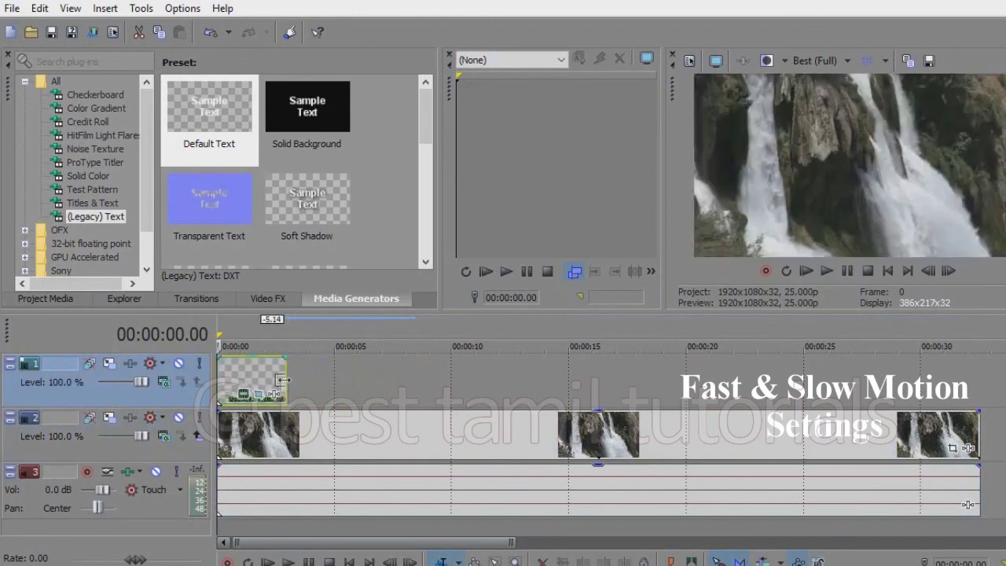
pyautogui.click(259, 393)
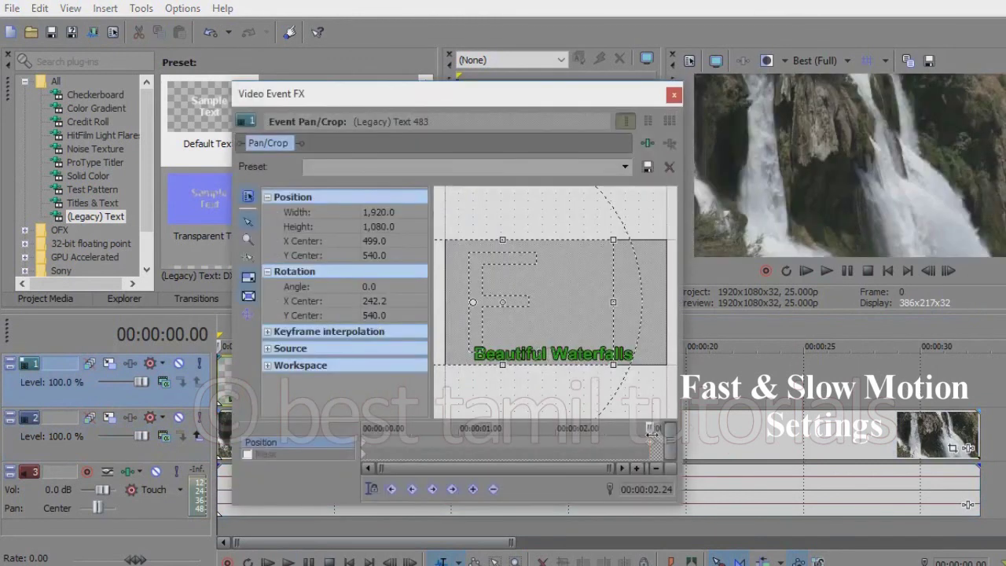
pyautogui.click(651, 449)
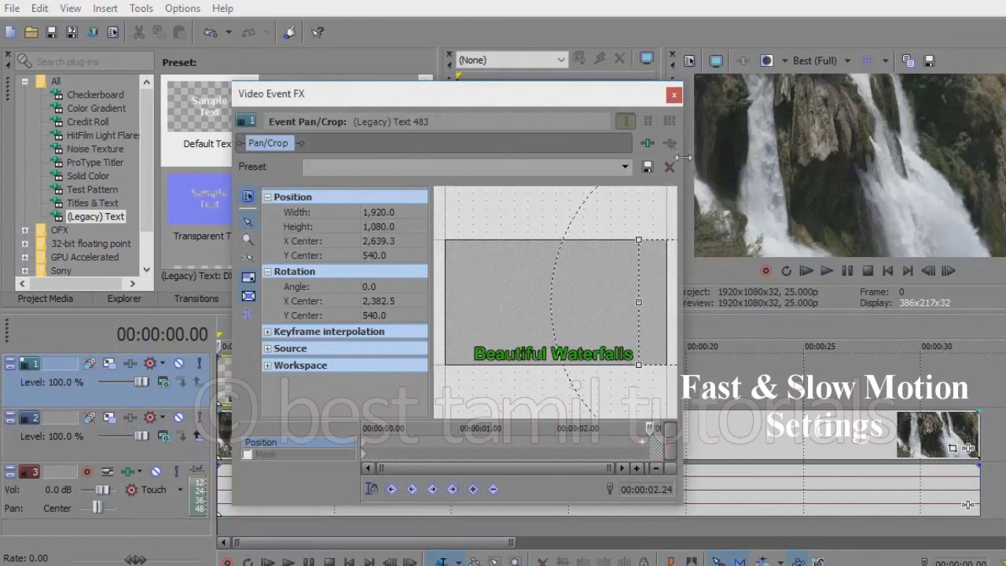
pyautogui.click(674, 95)
pyautogui.press('space')
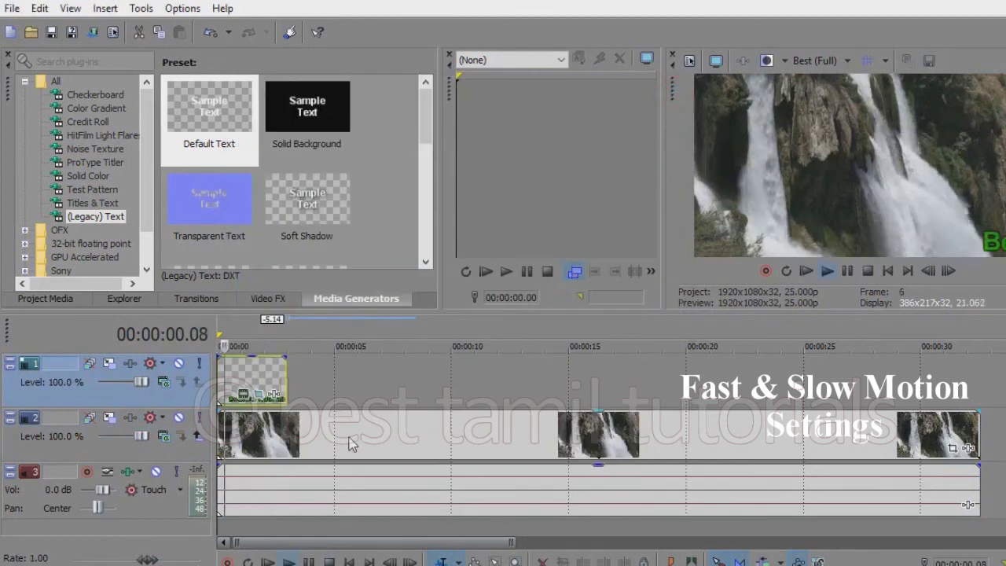
pyautogui.press('space')
# Copy the title and paste it at 00:00:02.24, directly after the original, as a new copy of the source media
pyautogui.click(252, 381)
pyautogui.click(259, 381)
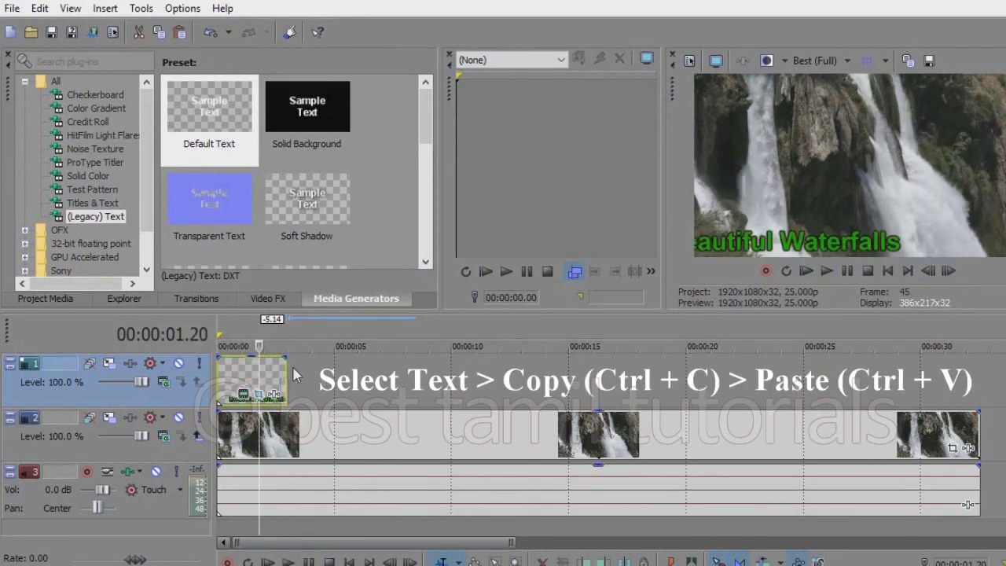
pyautogui.click(287, 367)
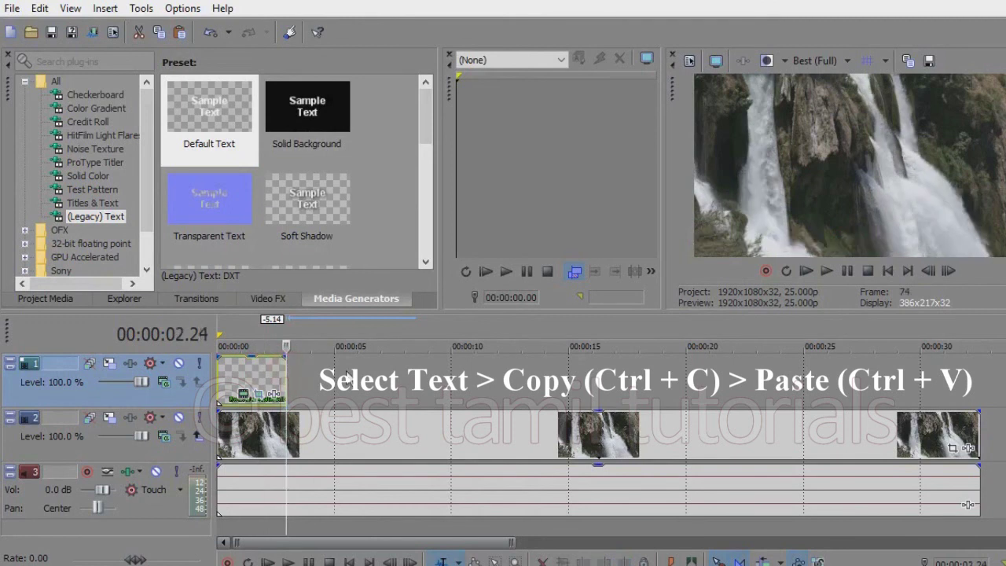
pyautogui.hotkey('ctrl', 'v')
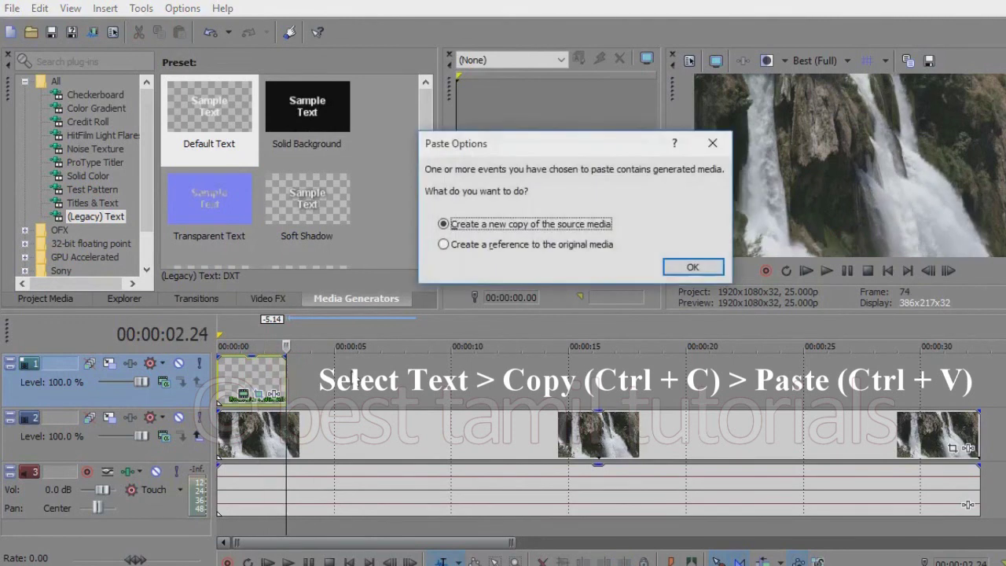
pyautogui.click(537, 252)
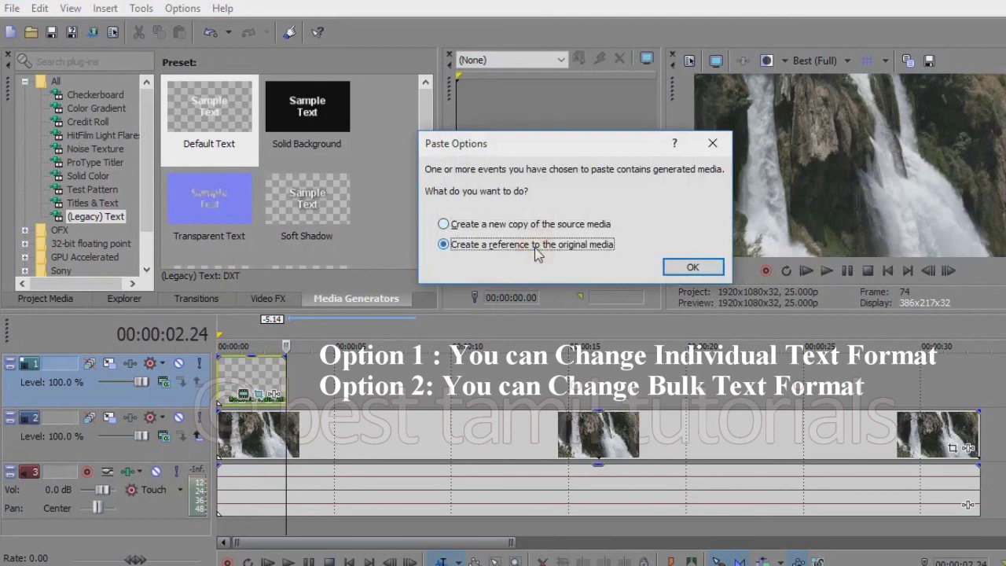
pyautogui.click(554, 225)
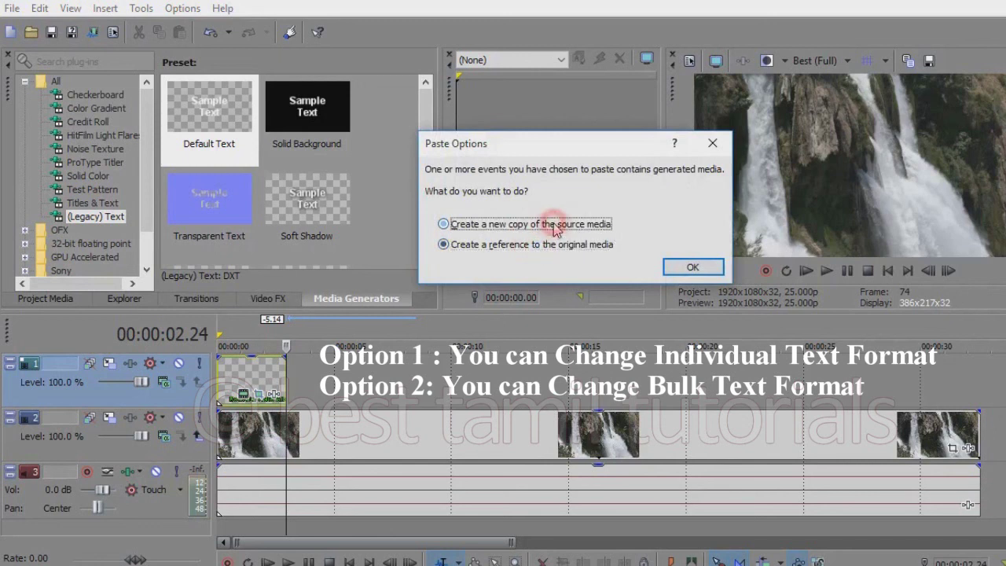
pyautogui.click(681, 268)
# Paste more copies of the title end to end until 00:00:17.19, each as a new copy of the source media
pyautogui.hotkey('ctrl', 'v')
pyautogui.click(692, 266)
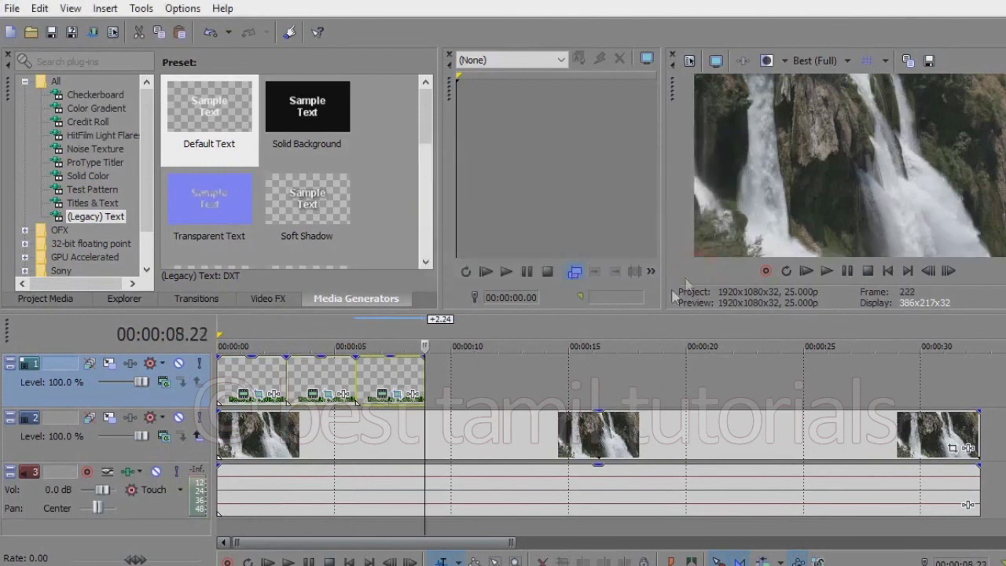
pyautogui.hotkey('ctrl', 'v')
pyautogui.click(692, 266)
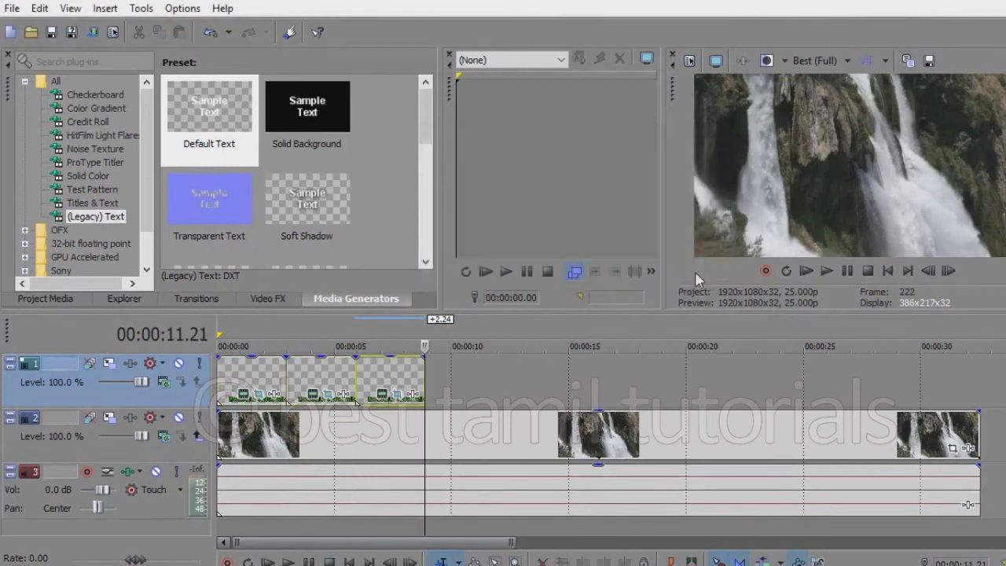
pyautogui.click(692, 267)
pyautogui.hotkey('ctrl', 'v')
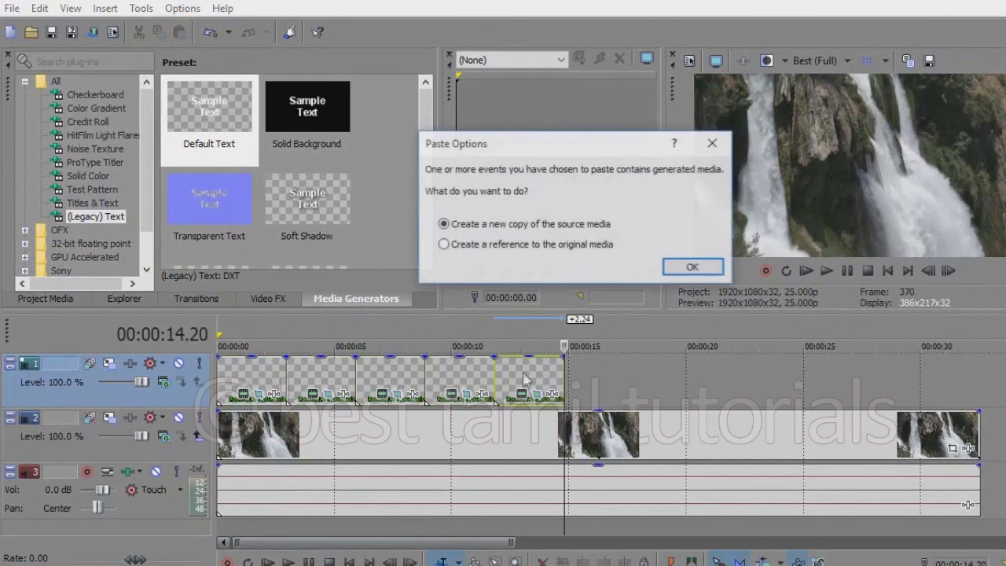
pyautogui.click(690, 268)
# Play the row of repeated titles from the start of the timeline to check how they scroll in succession
pyautogui.scroll(-2, 228, 439)
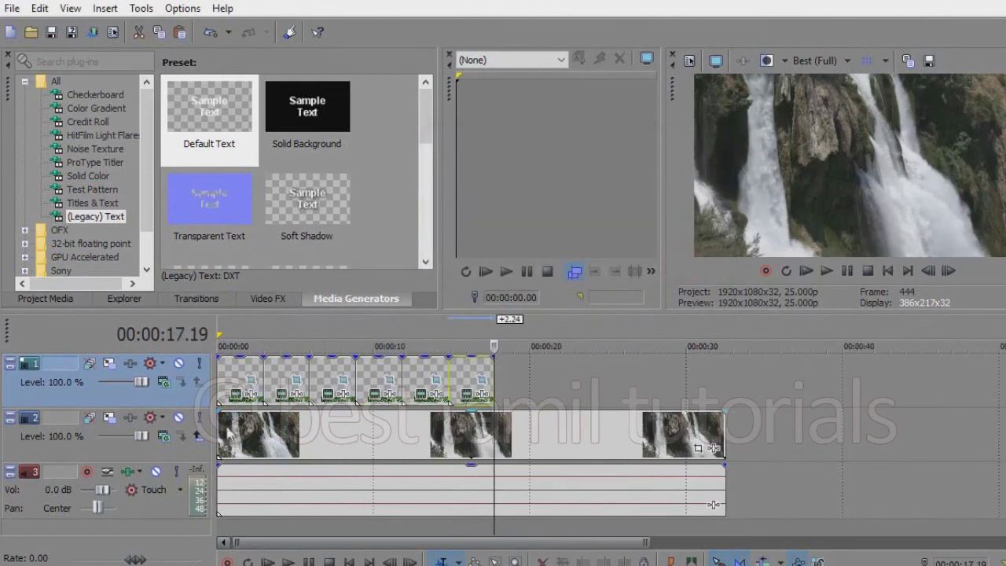
pyautogui.click(223, 425)
pyautogui.press('space')
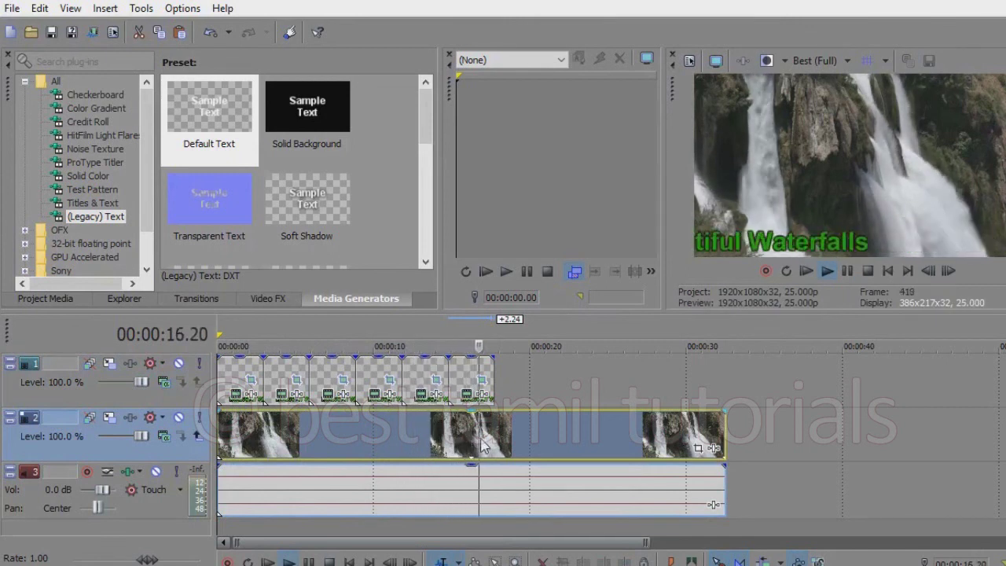
pyautogui.press('space')
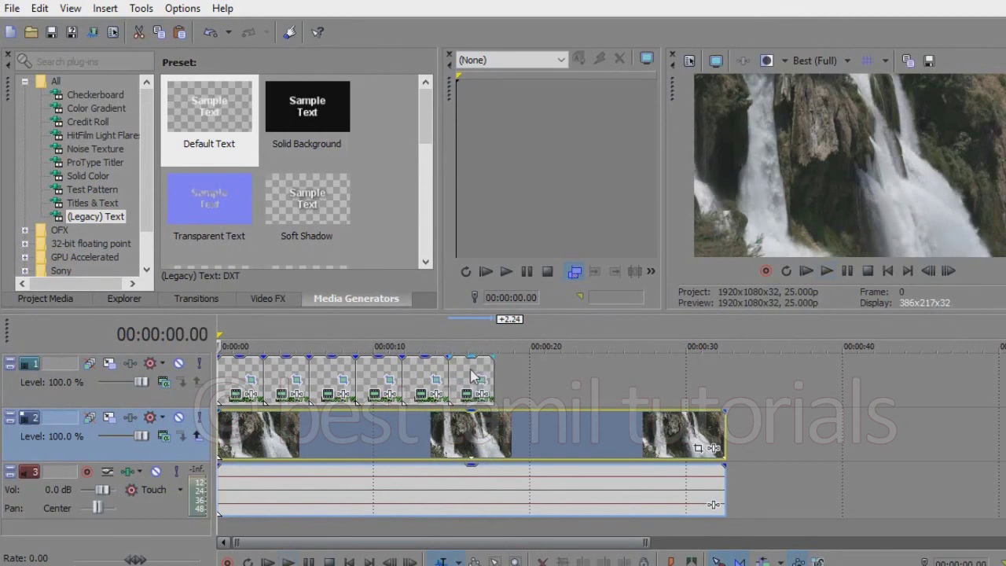
# Delete all the title copies after the first title and extend that title to the end of the waterfall clip
pyautogui.click(470, 371)
pyautogui.click(283, 376)
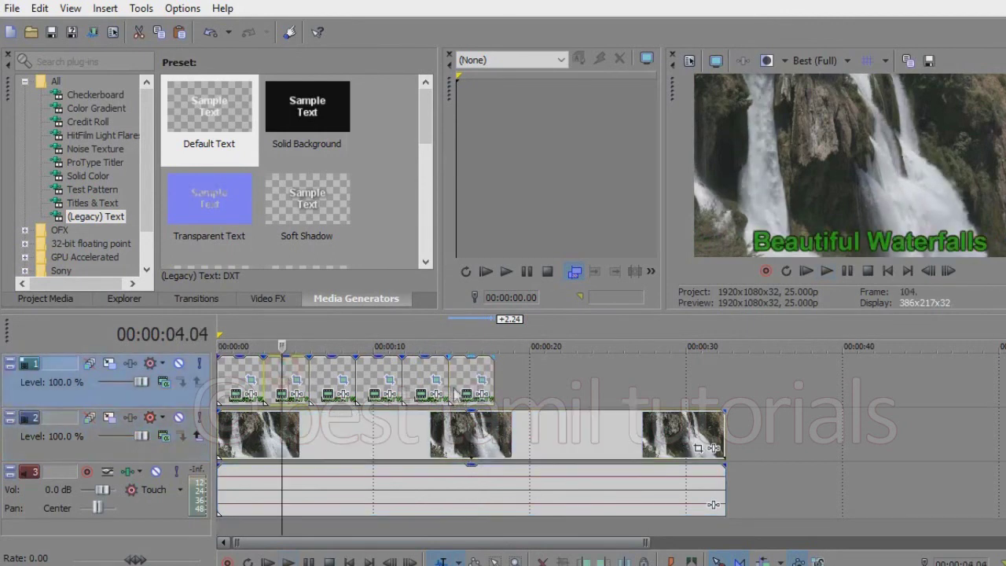
pyautogui.keyDown('shift'); pyautogui.click(461, 370); pyautogui.keyUp('shift')
pyautogui.press('Delete')
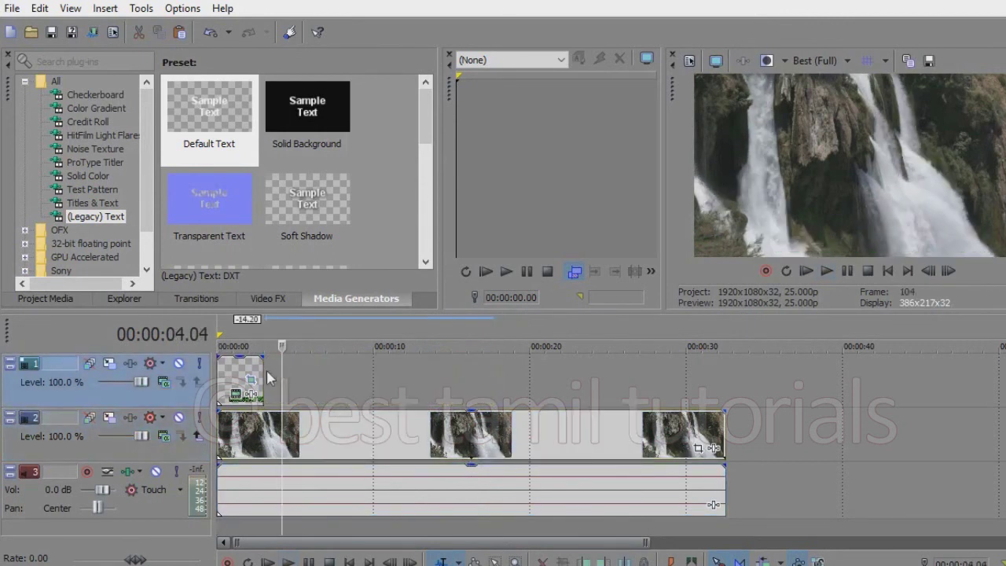
pyautogui.moveTo(262, 369); pyautogui.dragTo(723, 388)
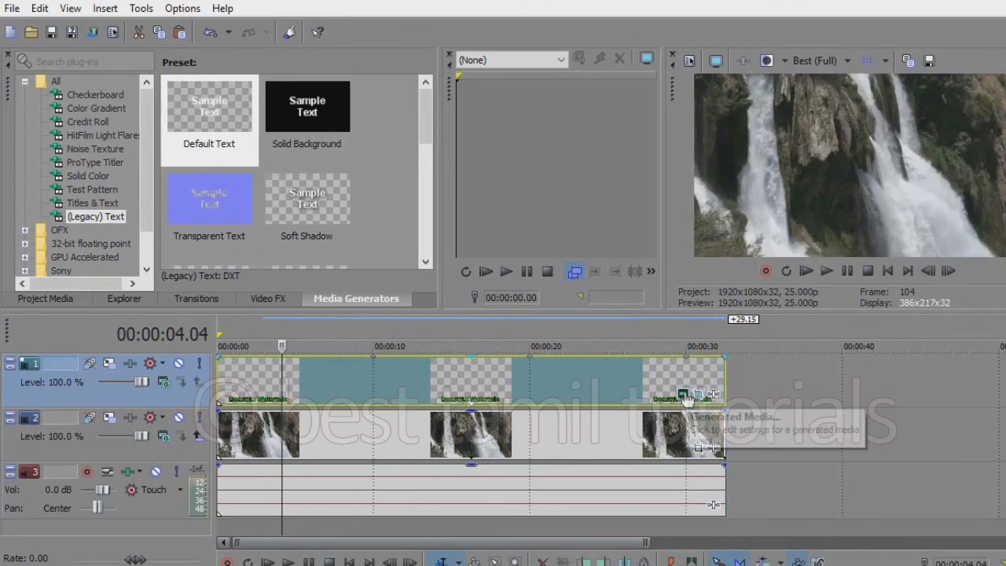
# Play the extended title from the start of the timeline to check its motion over the waterfall clip
pyautogui.click(525, 444)
pyautogui.scroll(-2, 525, 444)
pyautogui.press('Home')
pyautogui.press('space')
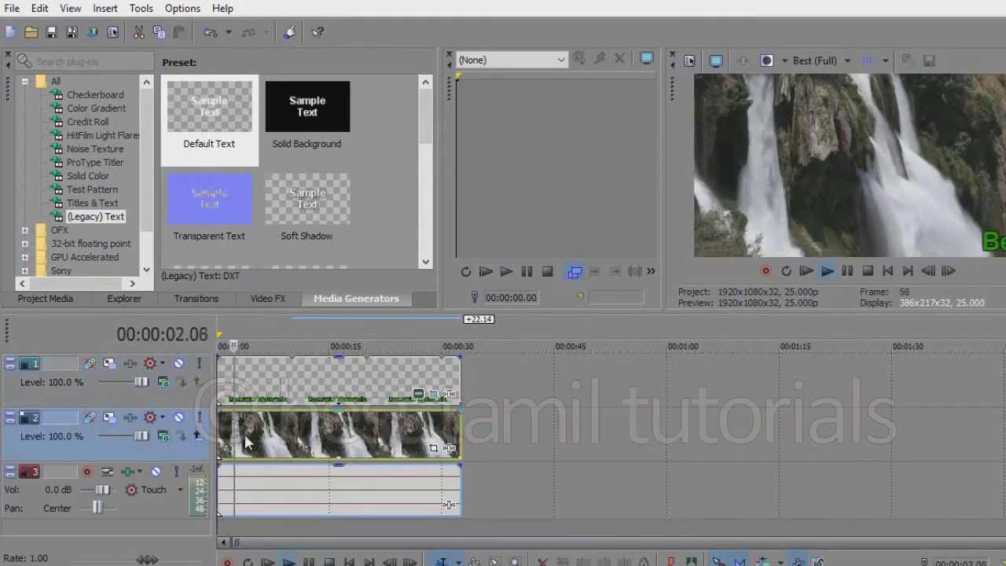